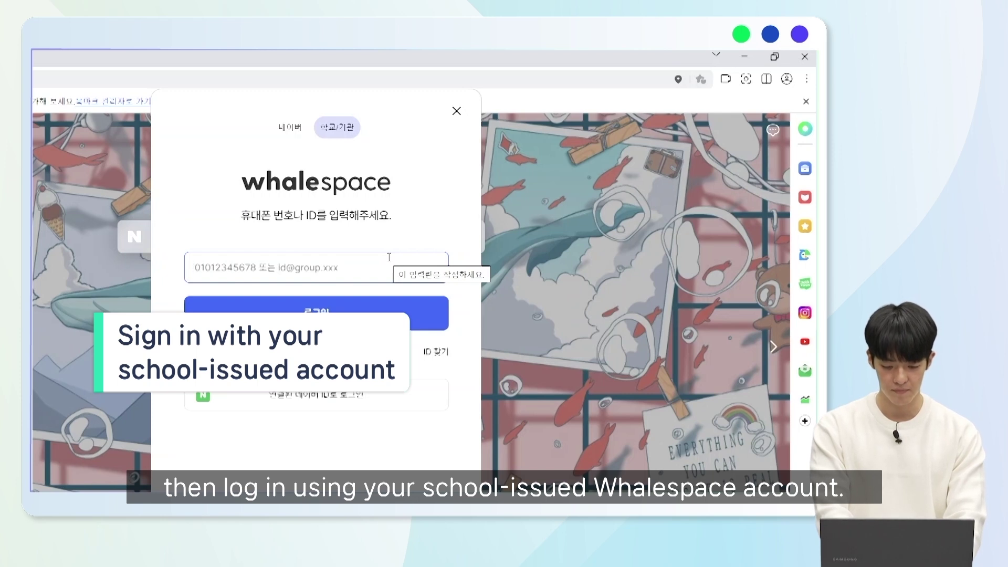
- Sign in with the school-issued teacher account ID and password, then start a new web address
key("Return")
type("*******")
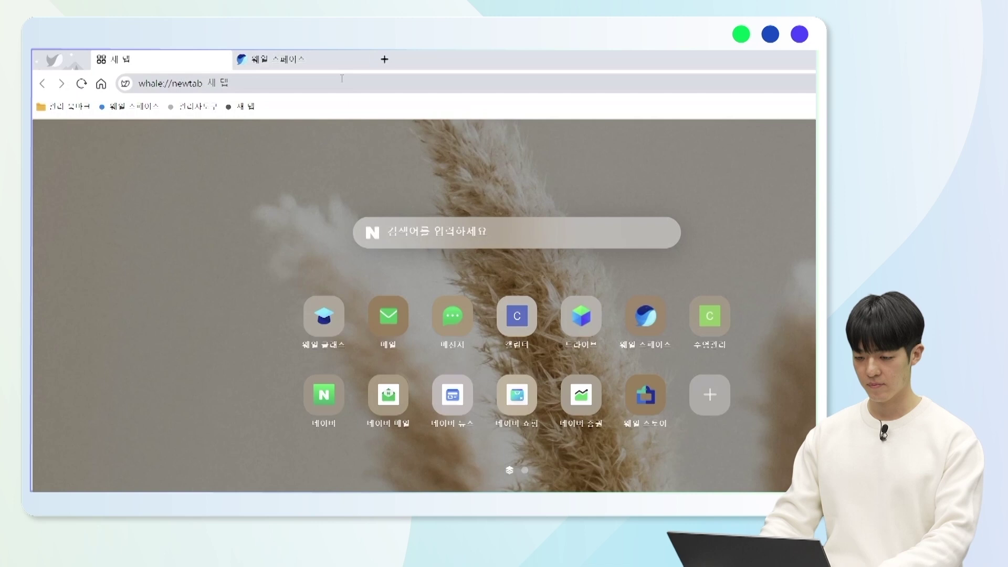
left_click(342, 78)
- Load admin.worksmobile.com, then return to the 웨일 스페이스 homepage tab
type("admin.worksmobile.com")
key("Return")
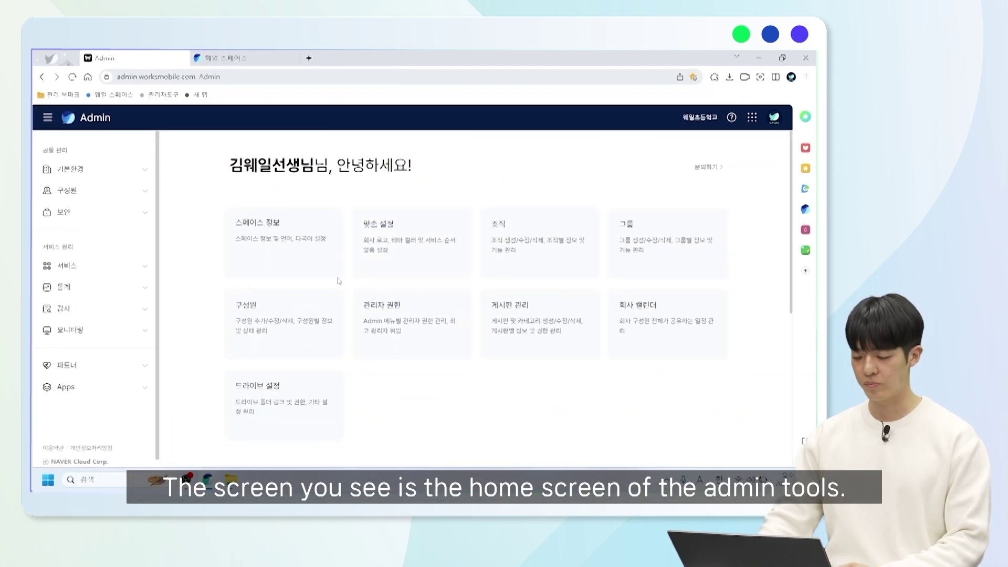
left_click(256, 59)
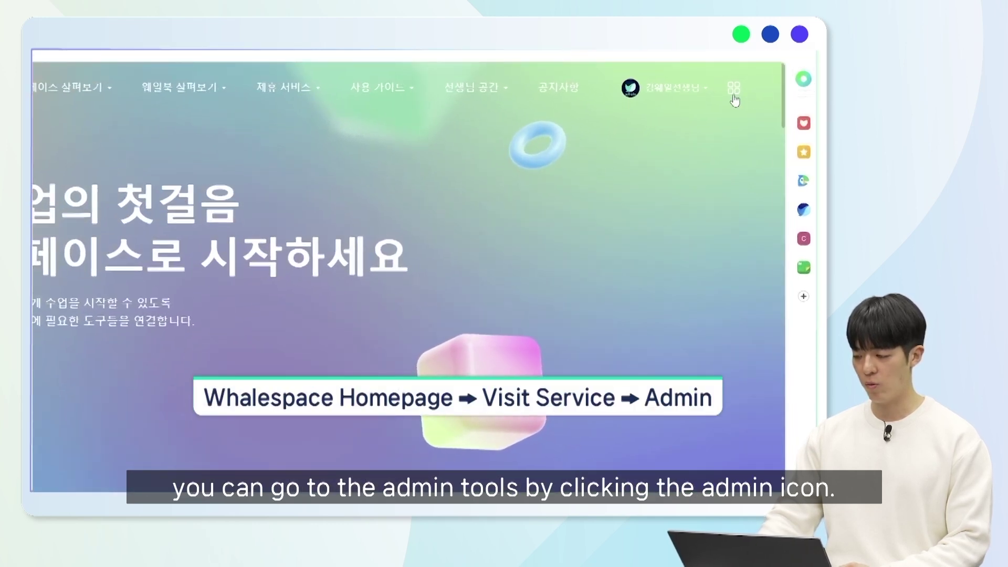
- Launch Admin from the 네이버 서비스 list in the top-right services grid
left_click(734, 97)
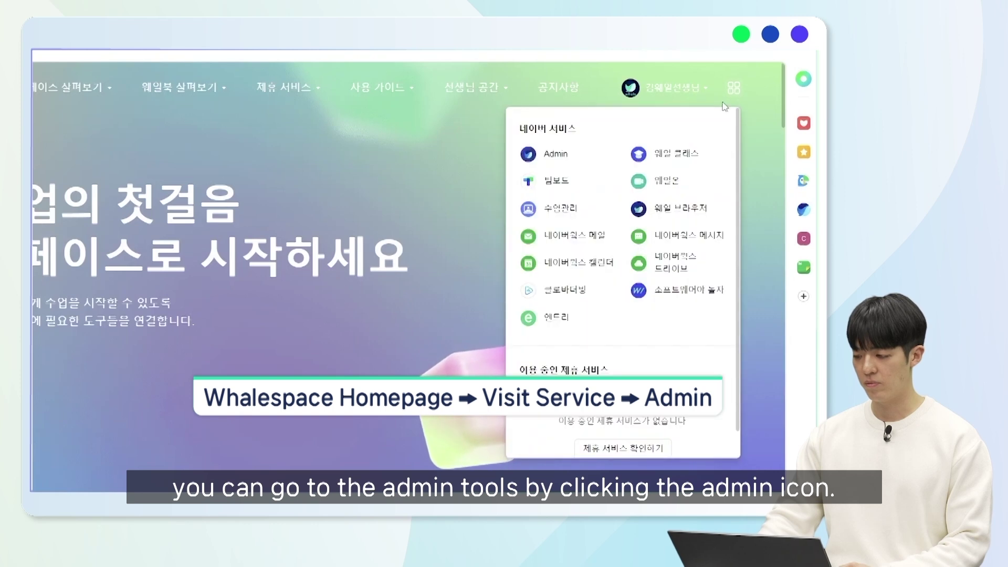
left_click(558, 154)
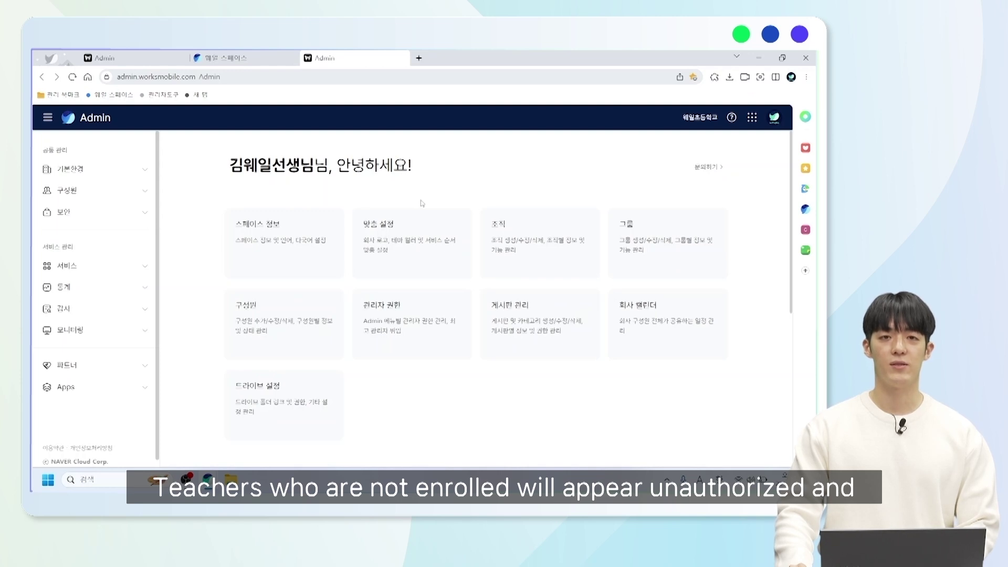
key("alt+Tab")
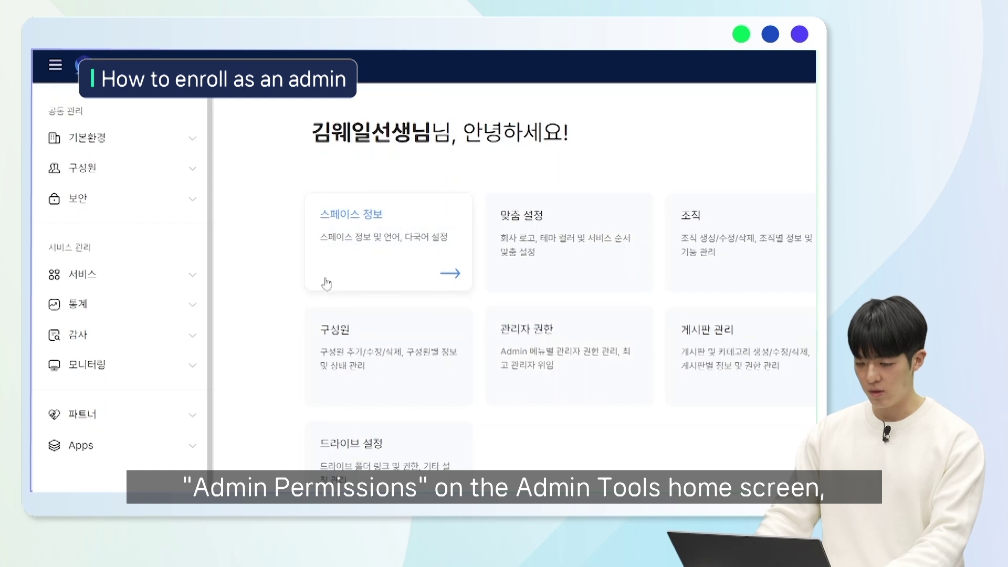
- Go to 관리자 권한 under the 보안 section of the sidebar
left_click(180, 193)
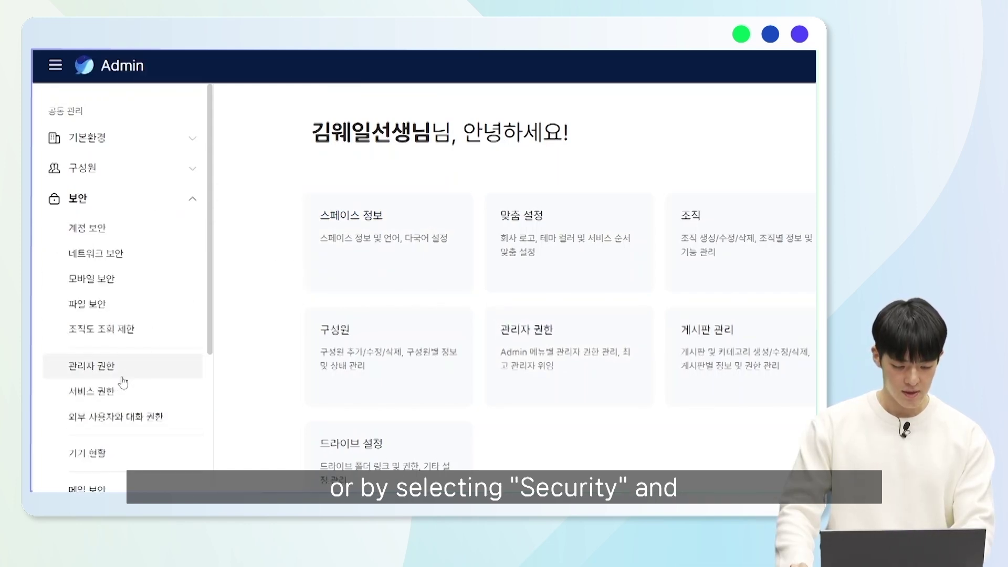
left_click(122, 381)
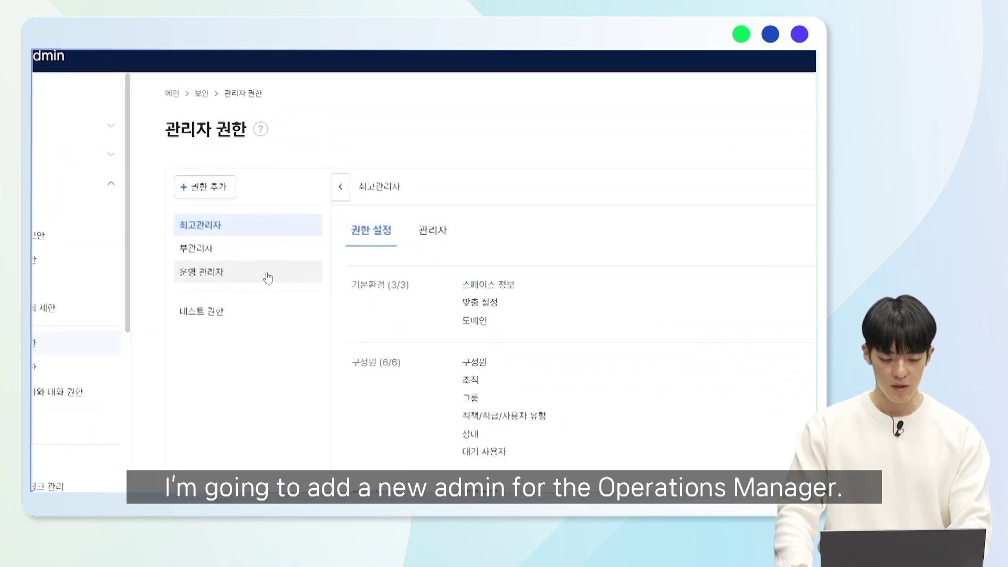
- Add the first listed 6학년 member as a 운영 관리자 admin, then begin revoking that permission
left_click(167, 255)
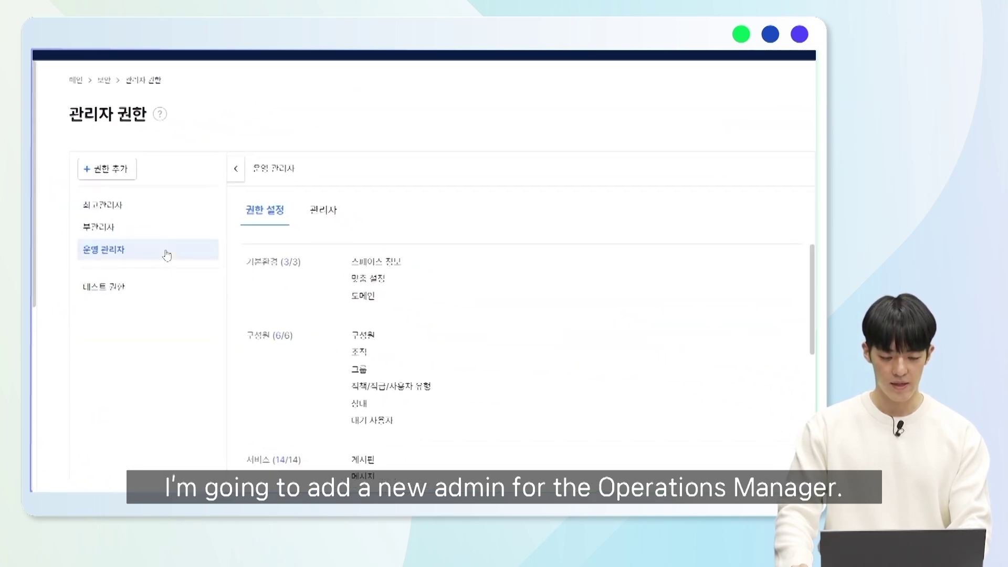
left_click(328, 224)
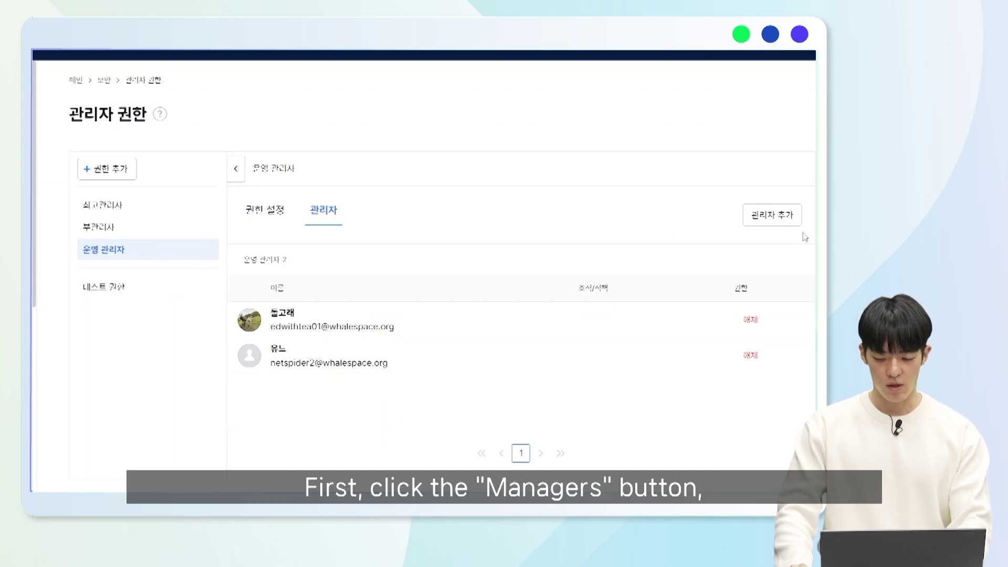
left_click(787, 225)
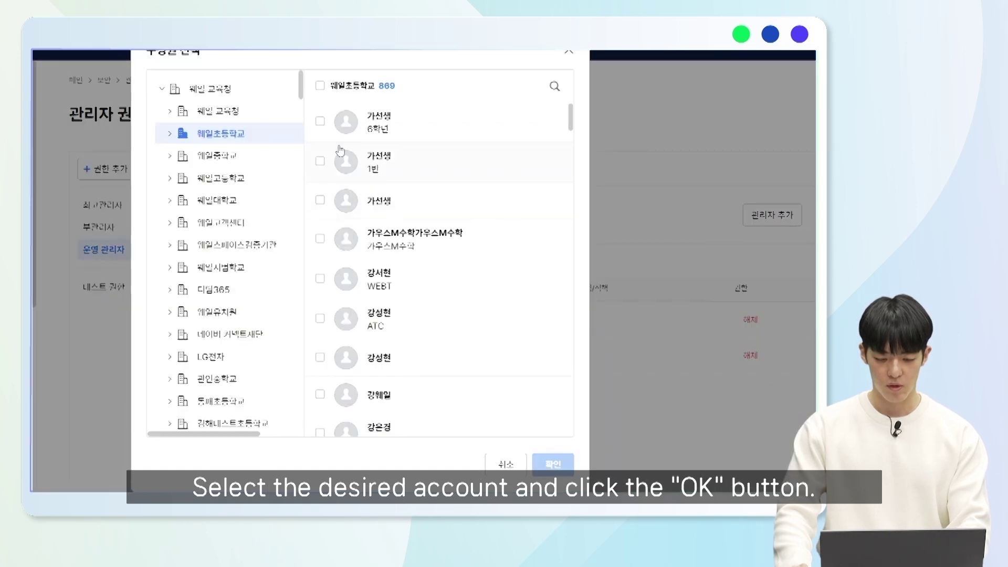
left_click(320, 123)
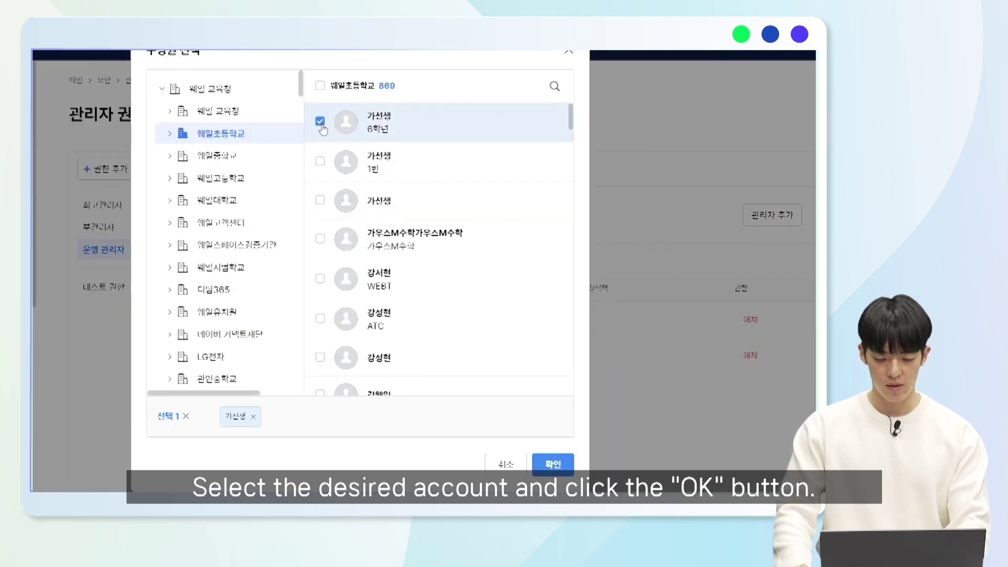
left_click(551, 464)
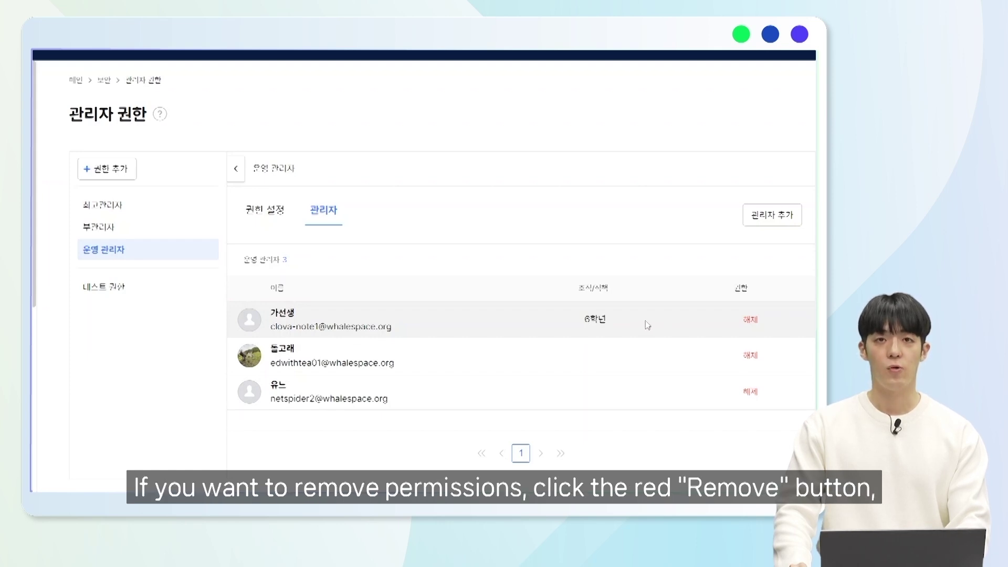
left_click(751, 322)
- Confirm revoking the newly added member's 운영 관리자 permission
left_click(455, 311)
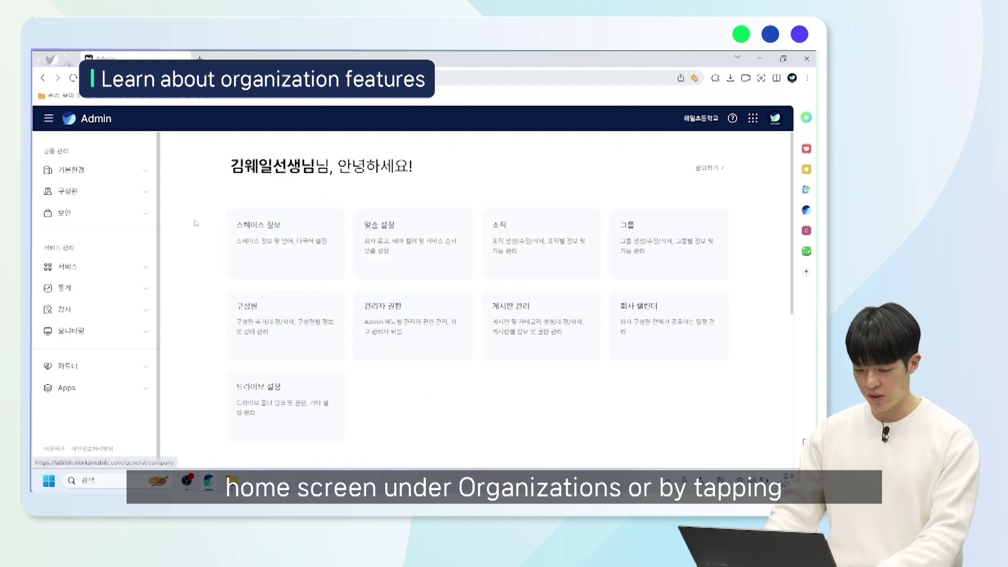
- Create a new organization named 학부모회 in 구성원 > 조직
left_click(128, 195)
left_click(105, 237)
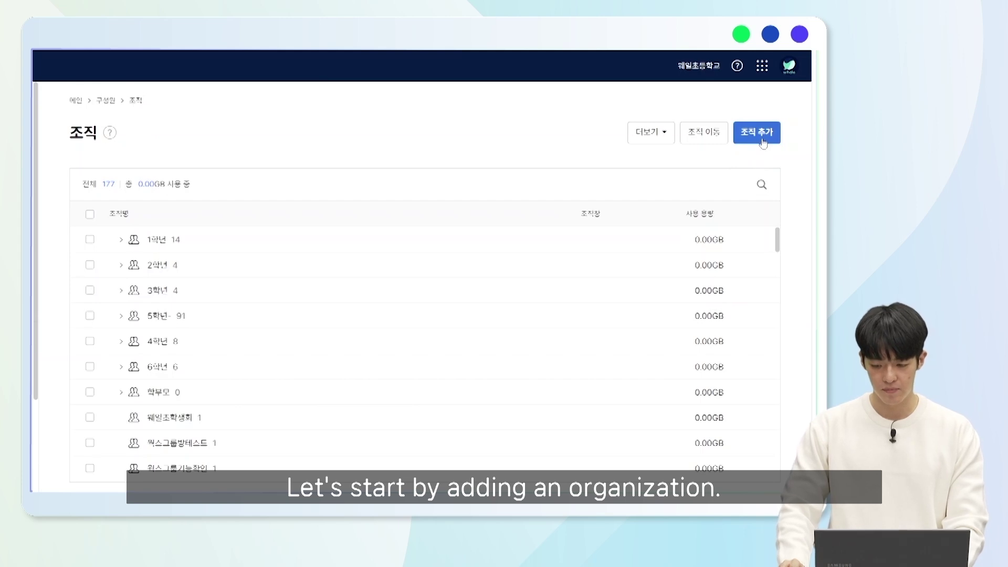
left_click(764, 141)
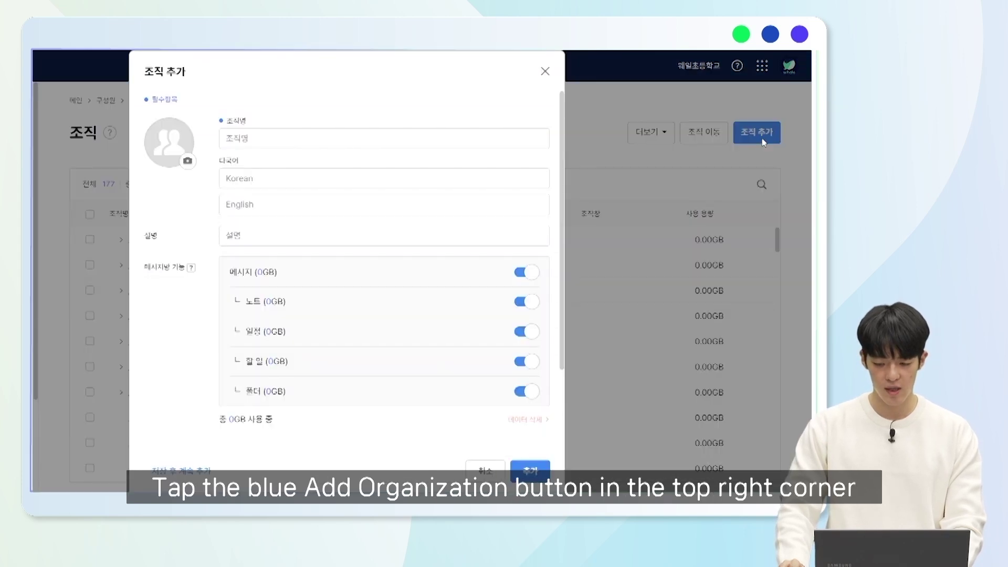
left_click(426, 145)
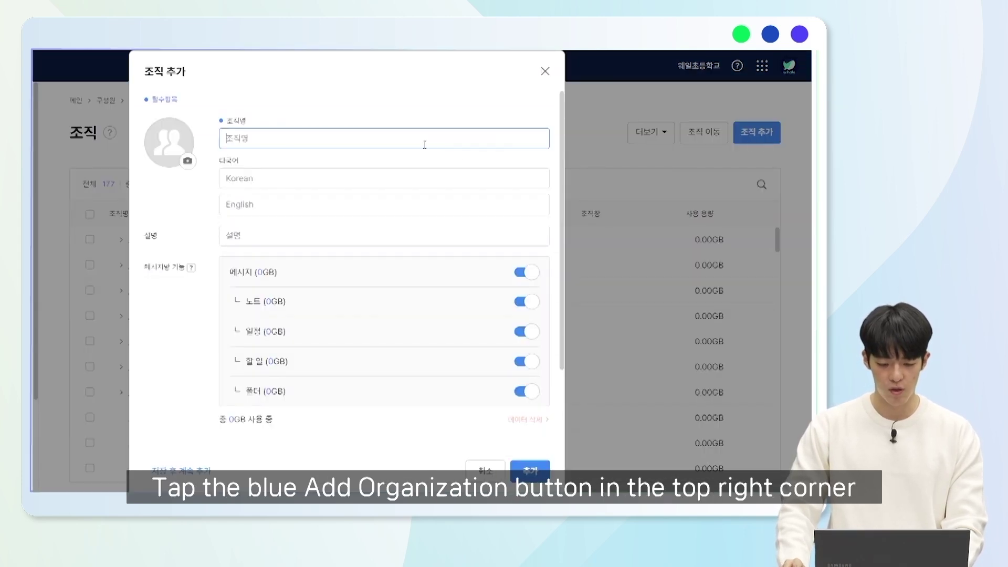
type("학부모회")
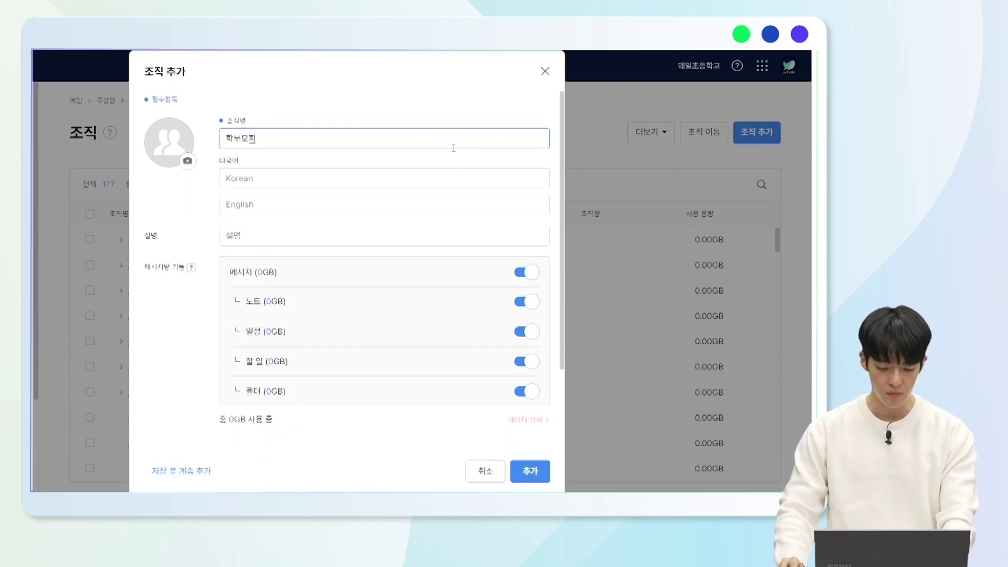
scroll(444, 206, "down", 2)
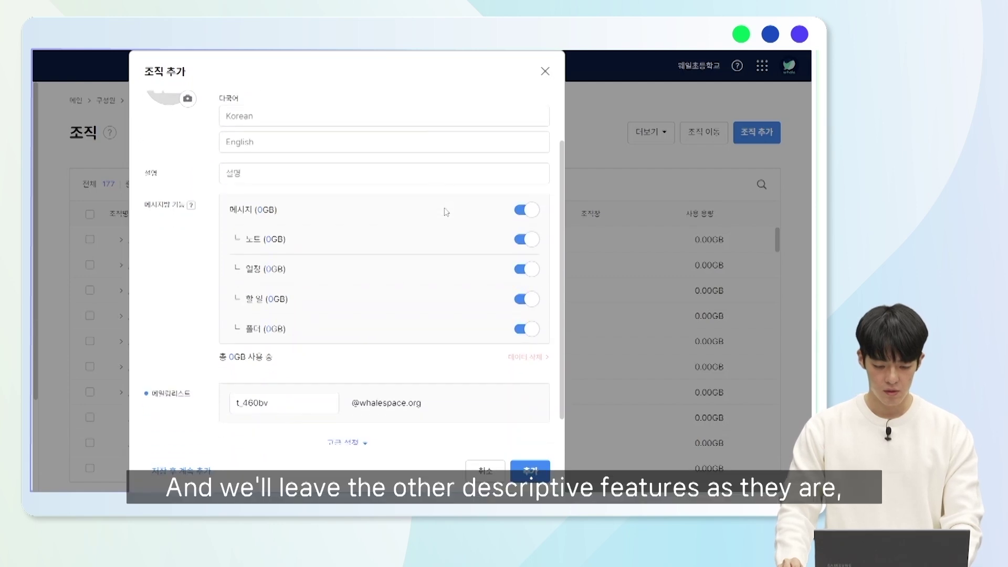
scroll(420, 179, "up", 1)
scroll(415, 184, "down", 2)
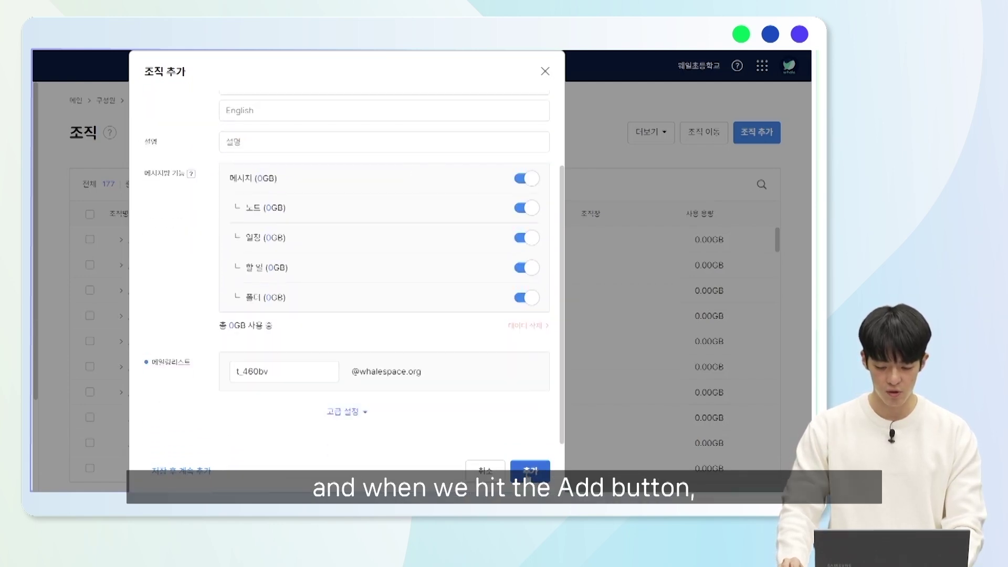
left_click(529, 475)
scroll(319, 418, "down", 20)
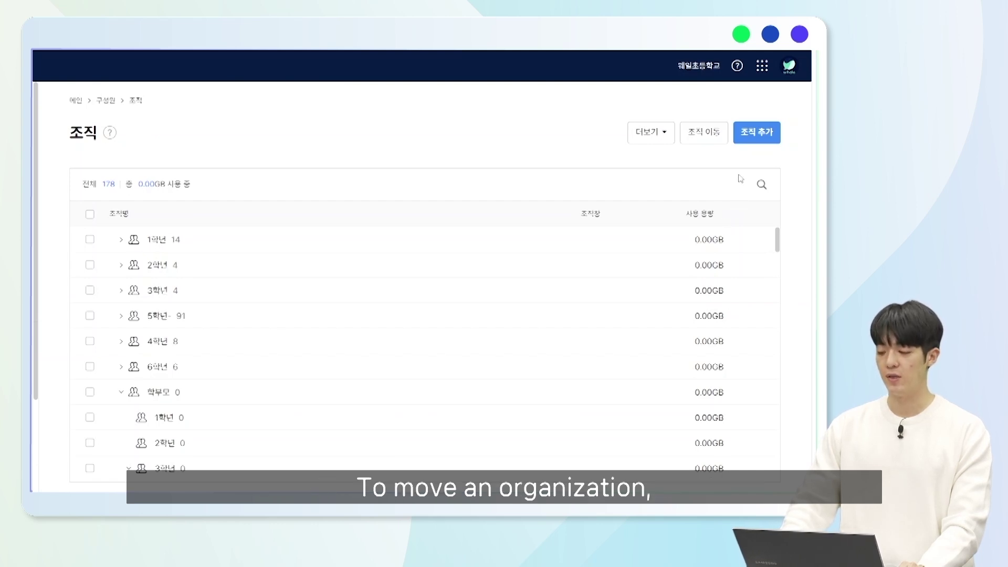
- Move test학교 under 1학년 with 빠른 이동, save, and expand 1학년
left_click(717, 134)
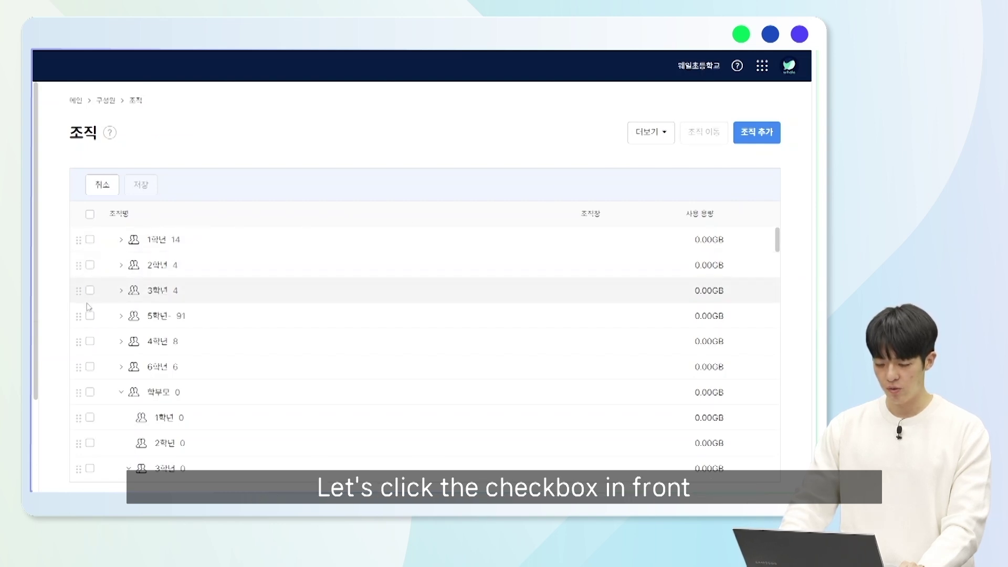
scroll(88, 307, "down", 12)
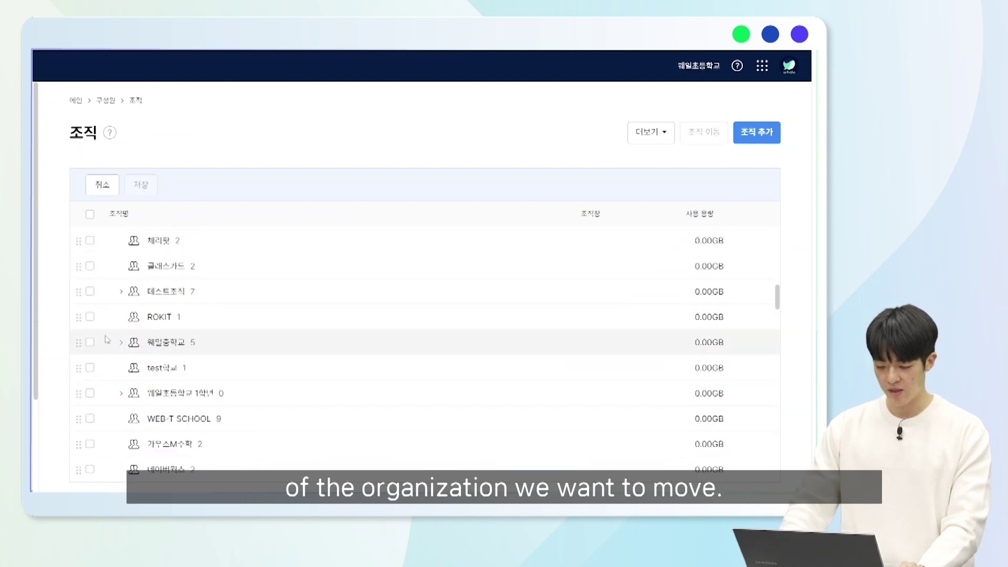
left_click(91, 368)
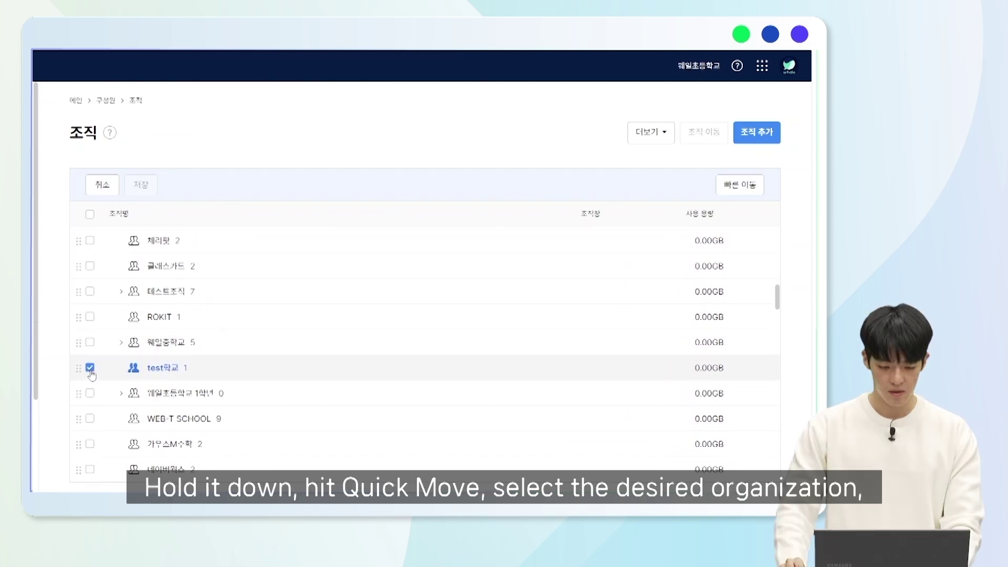
left_click(737, 182)
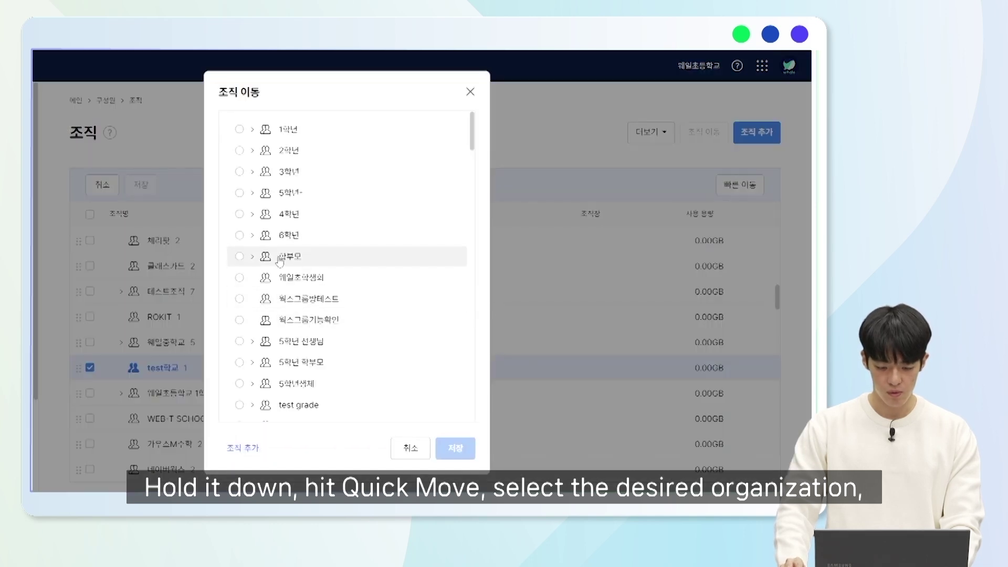
left_click(240, 129)
left_click(455, 448)
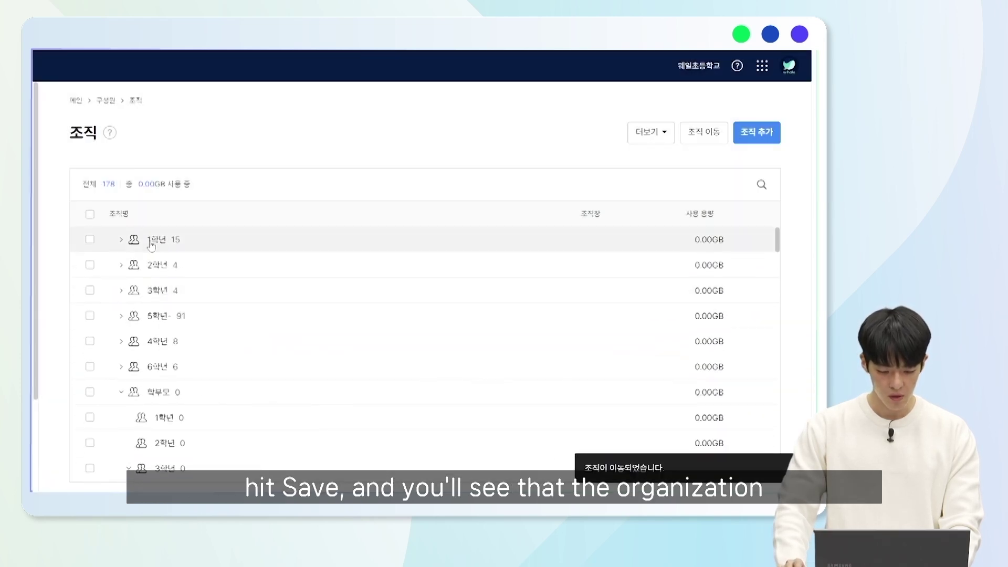
left_click(119, 241)
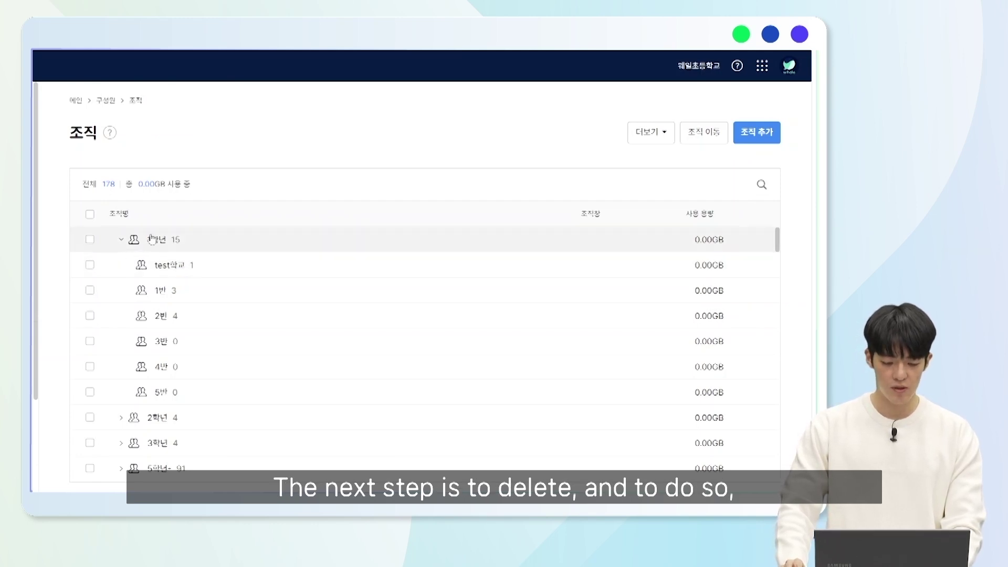
- Delete the 3반 class under 1학년, accepting that its data will be removed
left_click(90, 240)
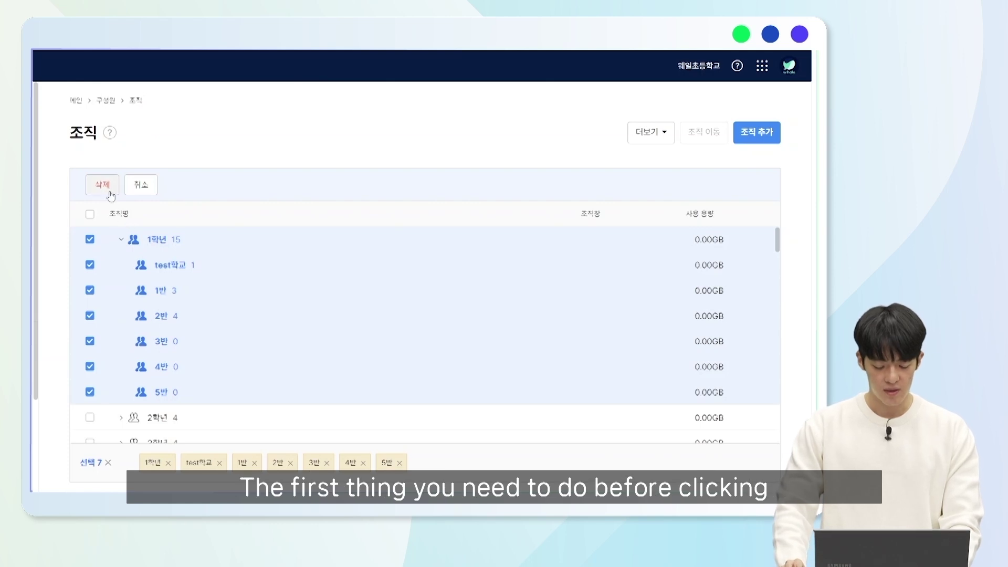
mouse_move(167, 275)
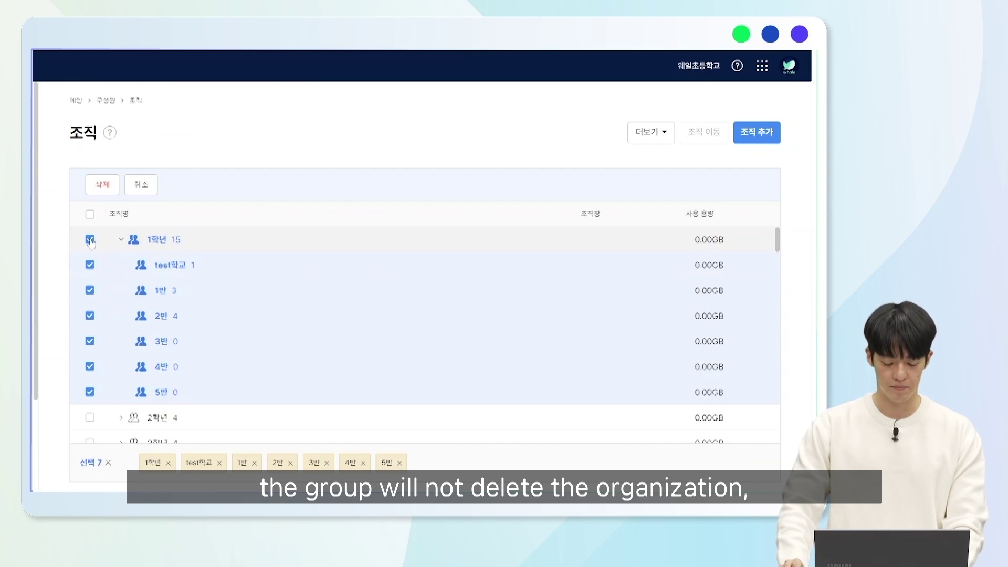
left_click(90, 241)
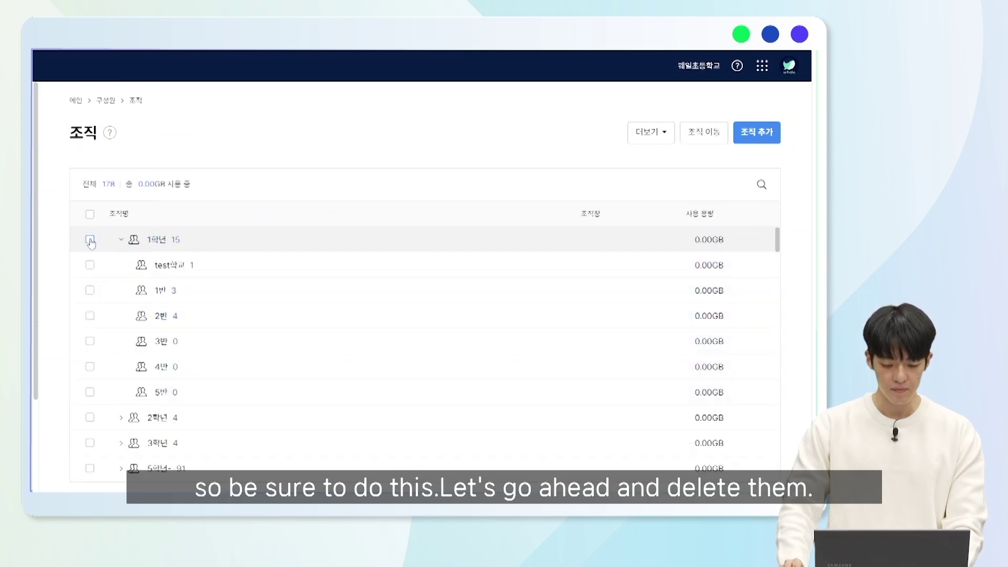
left_click(90, 342)
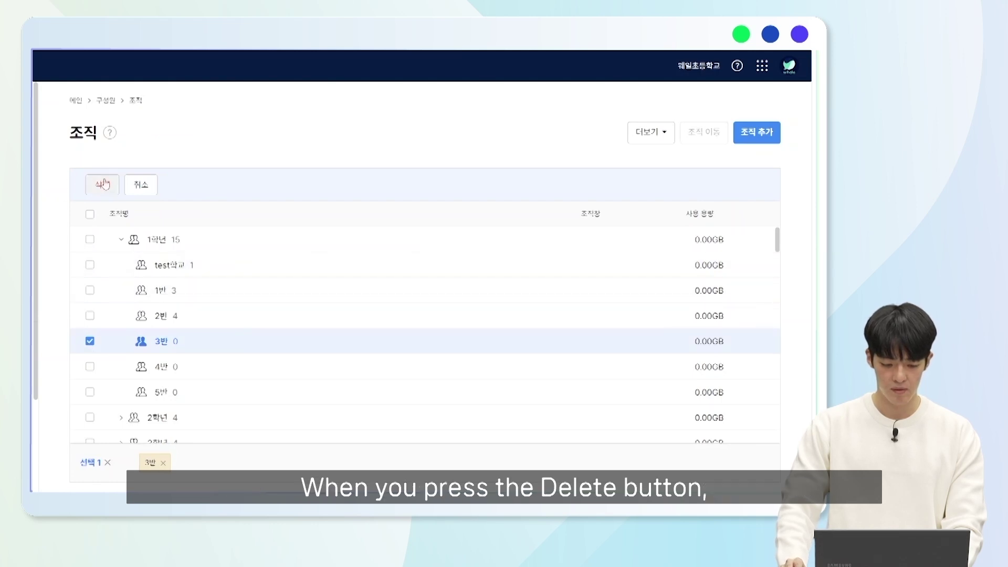
left_click(104, 186)
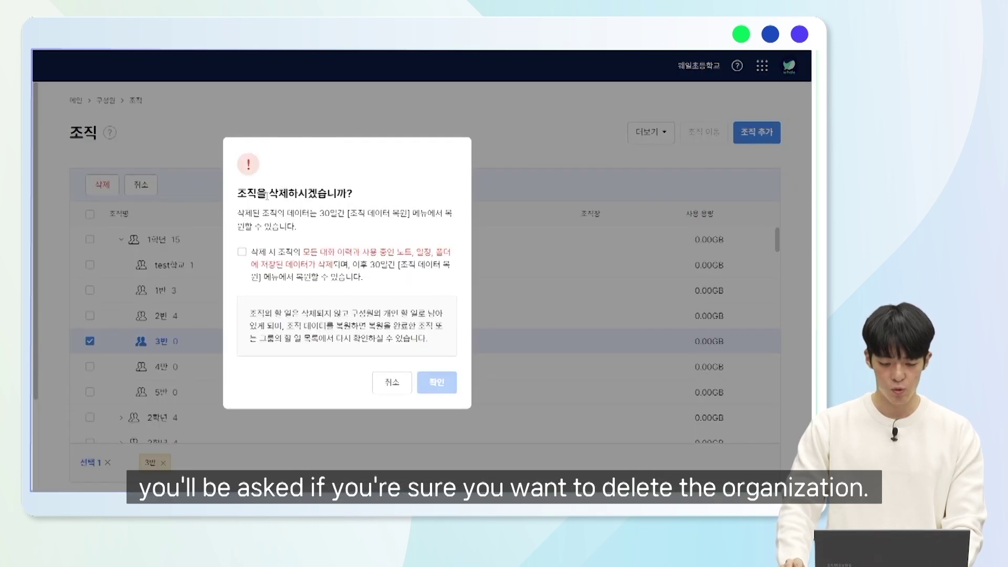
left_click(247, 264)
left_click(435, 382)
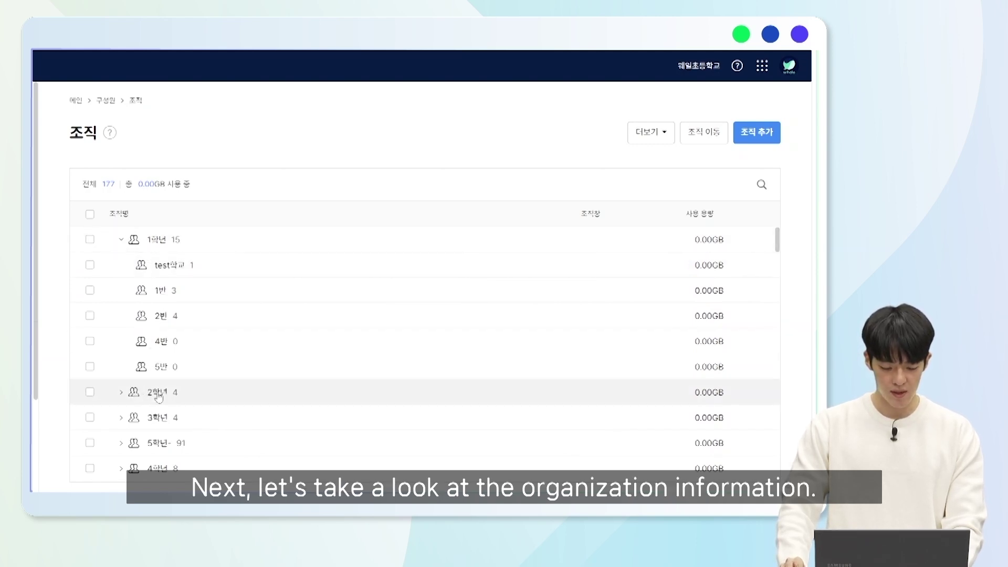
- Review 1학년's members, edit and save its settings, then open the 관리 dropdown
left_click(154, 243)
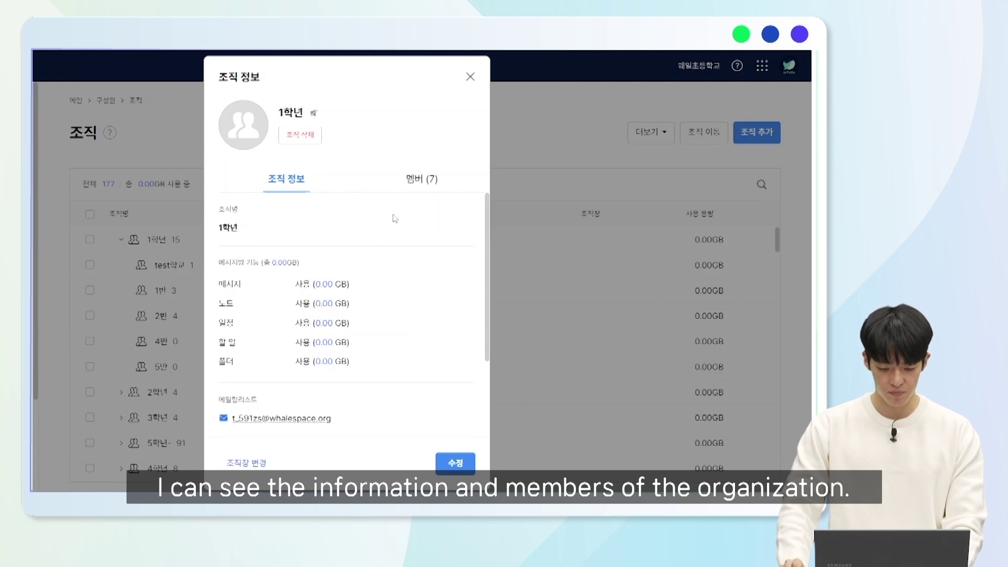
left_click(413, 177)
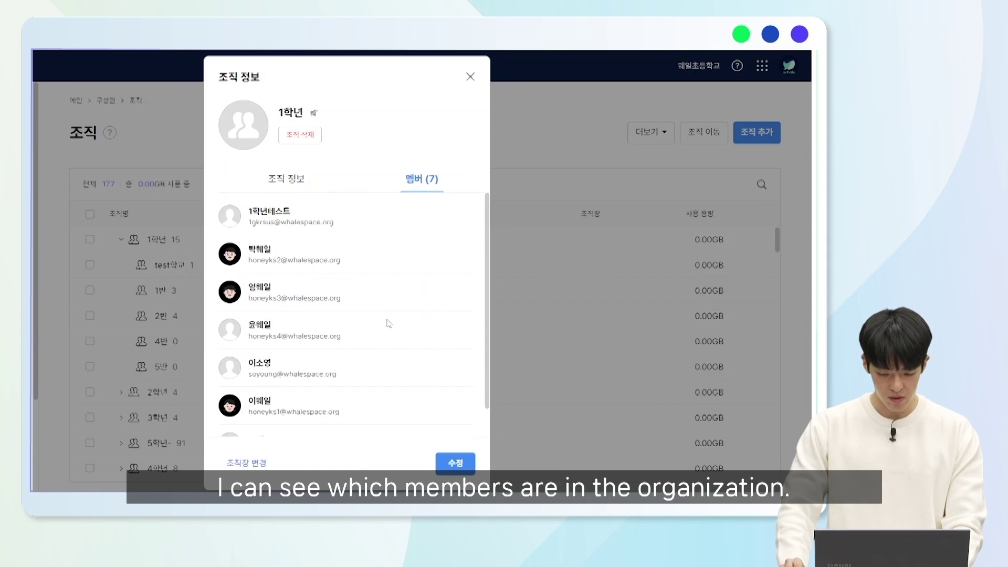
left_click(469, 466)
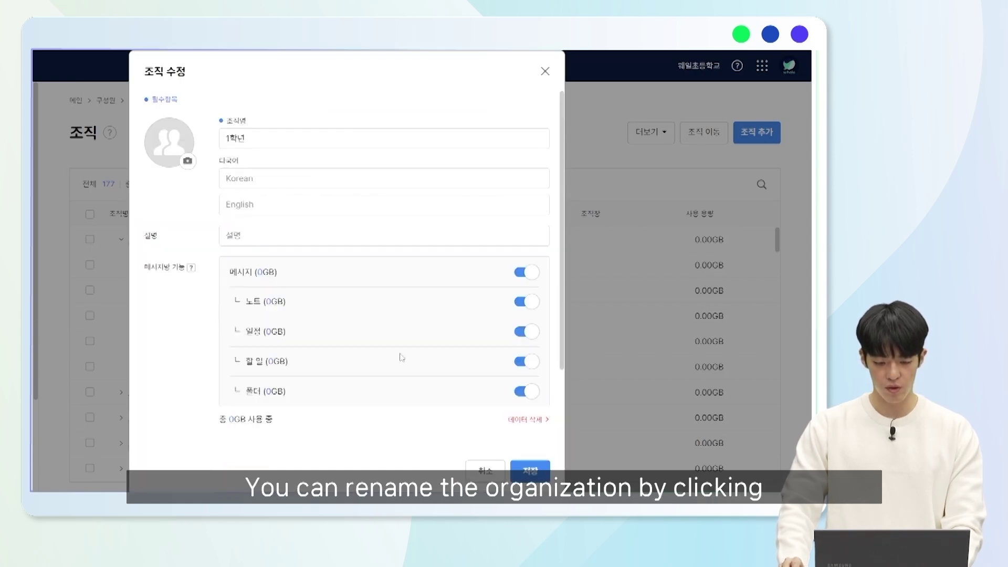
scroll(320, 154, "down", 3)
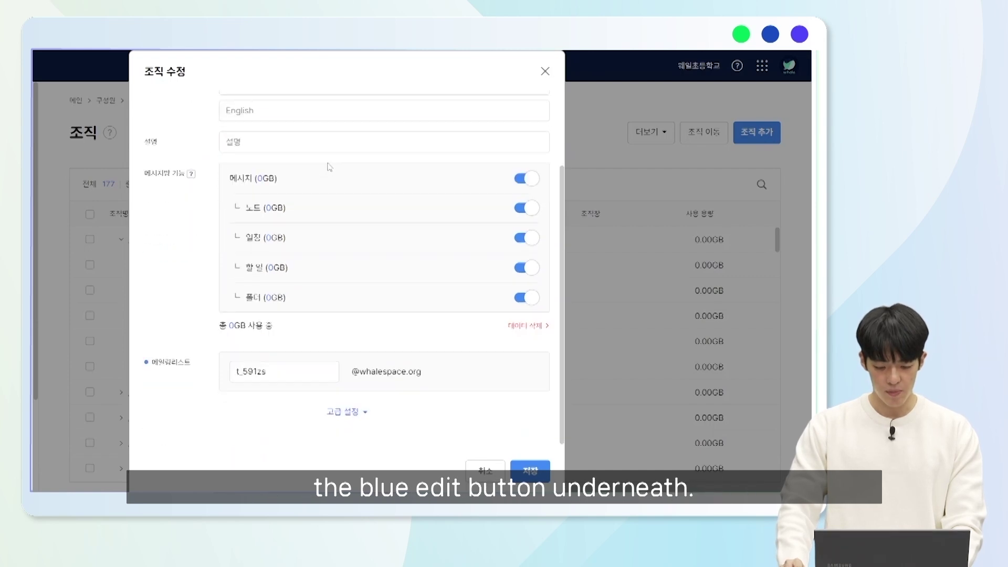
left_click(518, 469)
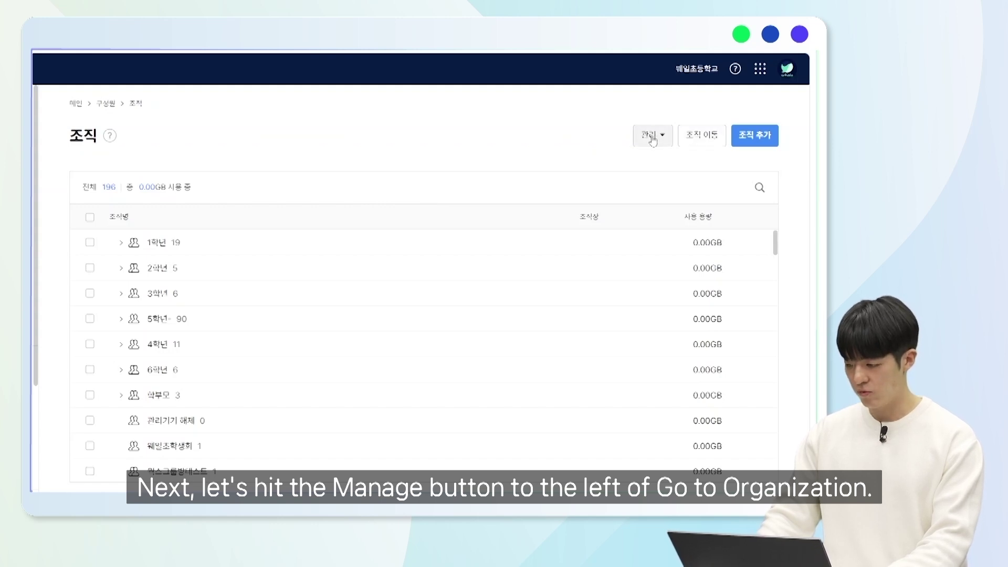
left_click(653, 140)
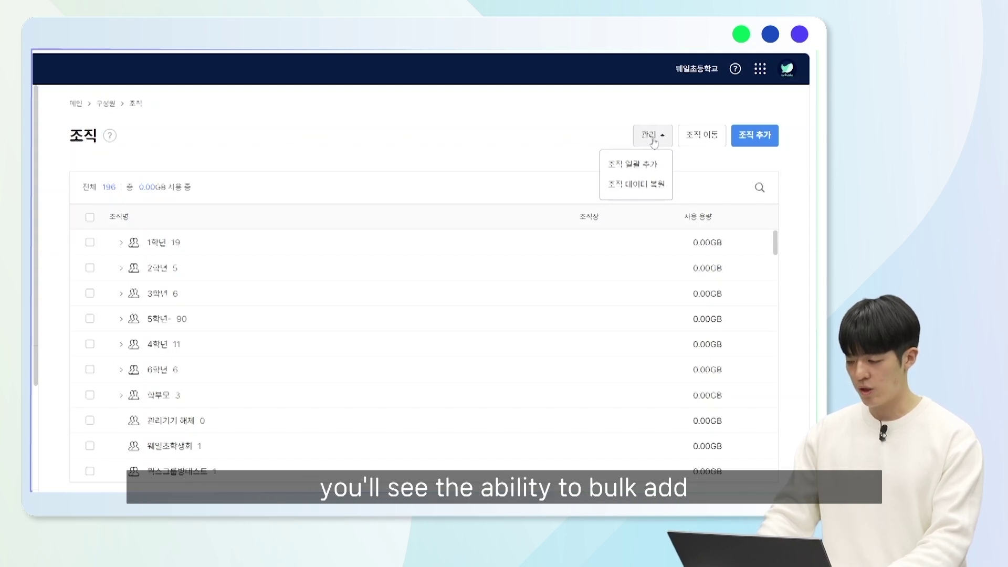
- Download the XLSX organization sample from 조직 일괄 추가 and open its Downloads folder
left_click(664, 192)
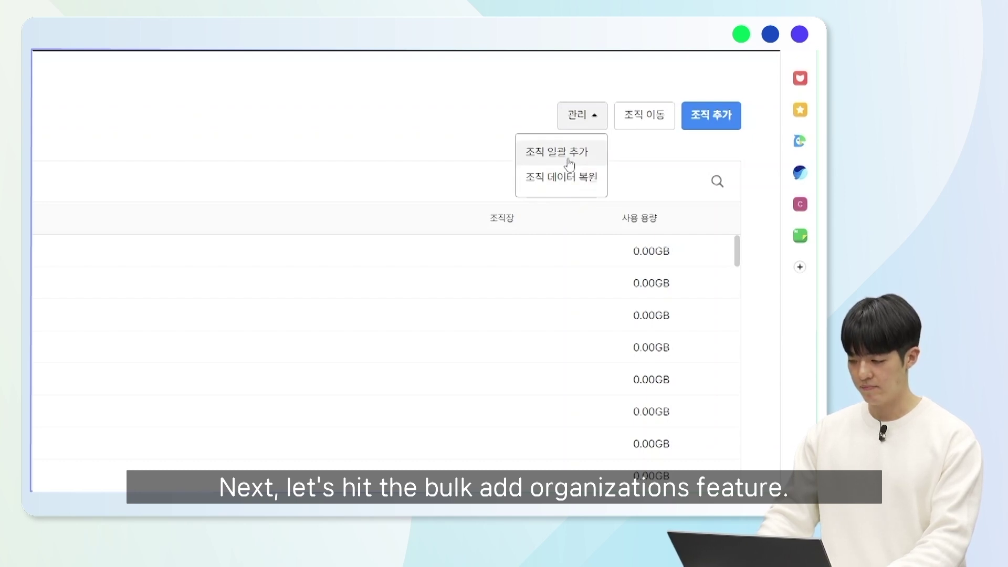
left_click(570, 164)
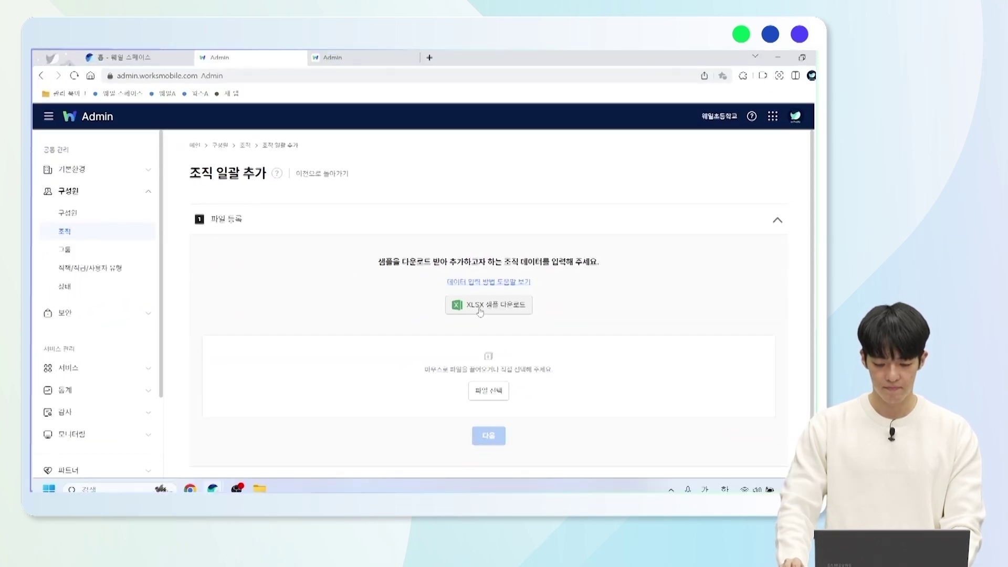
left_click(480, 312)
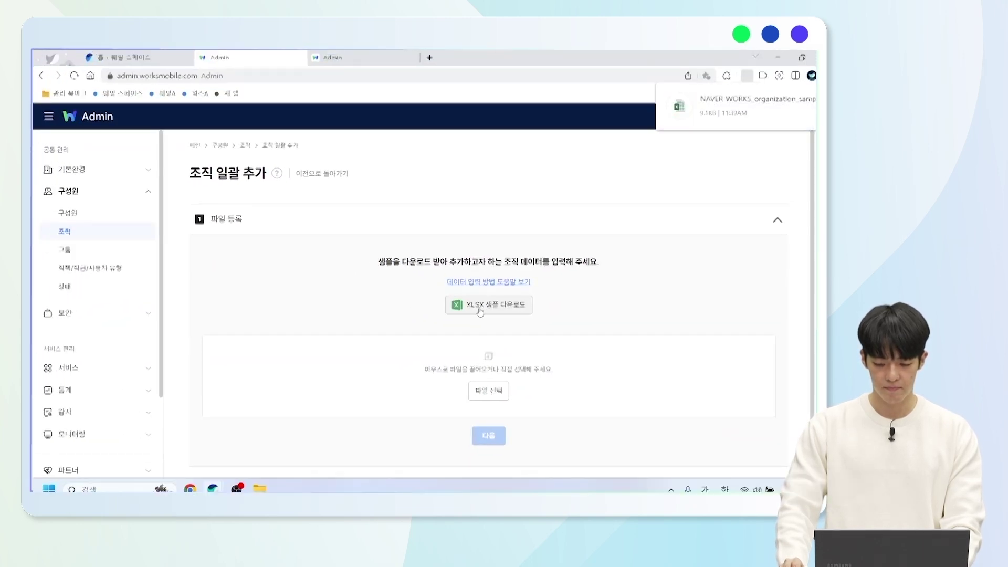
mouse_move(781, 117)
left_click(734, 115)
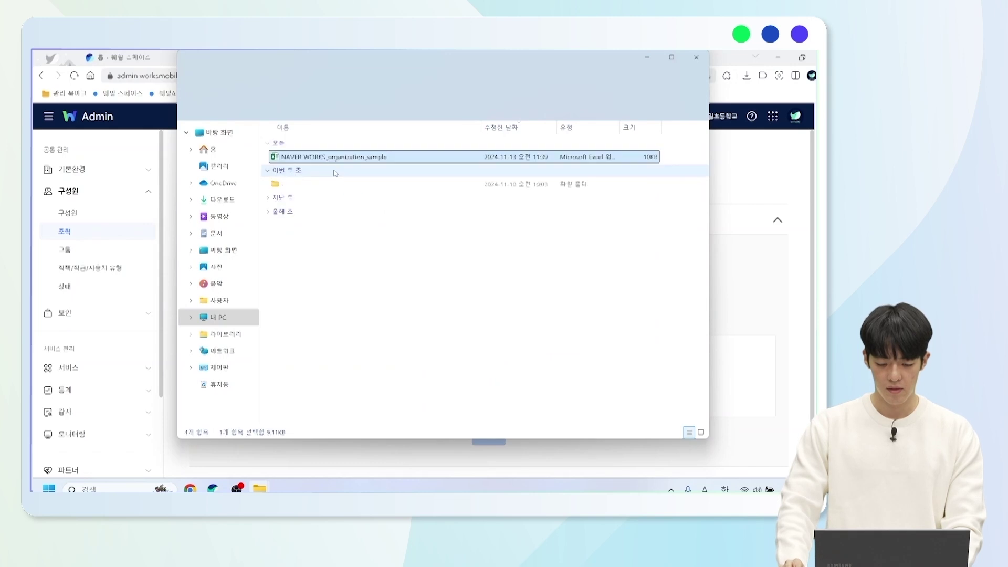
double_click(338, 157)
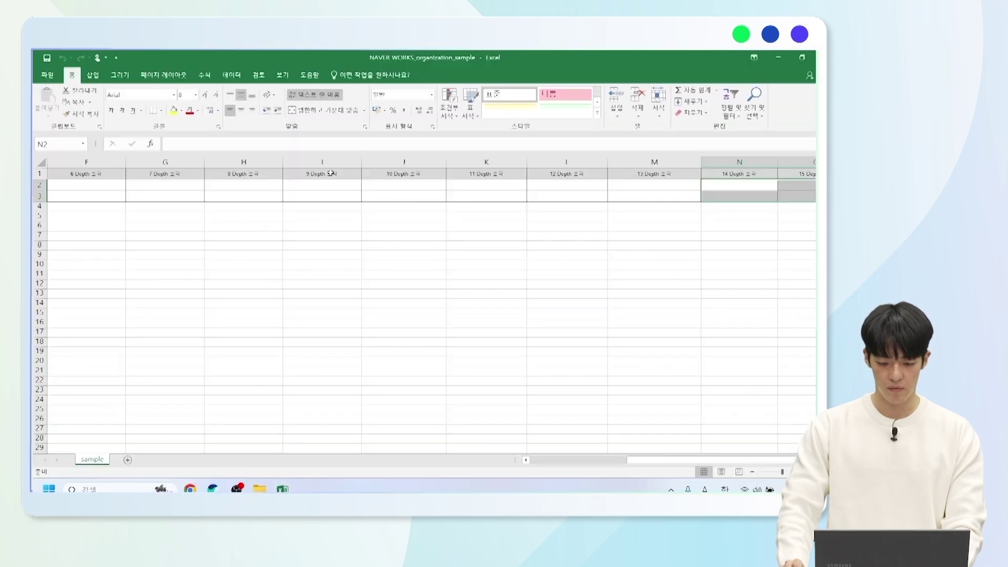
left_click_drag(712, 460, 614, 463)
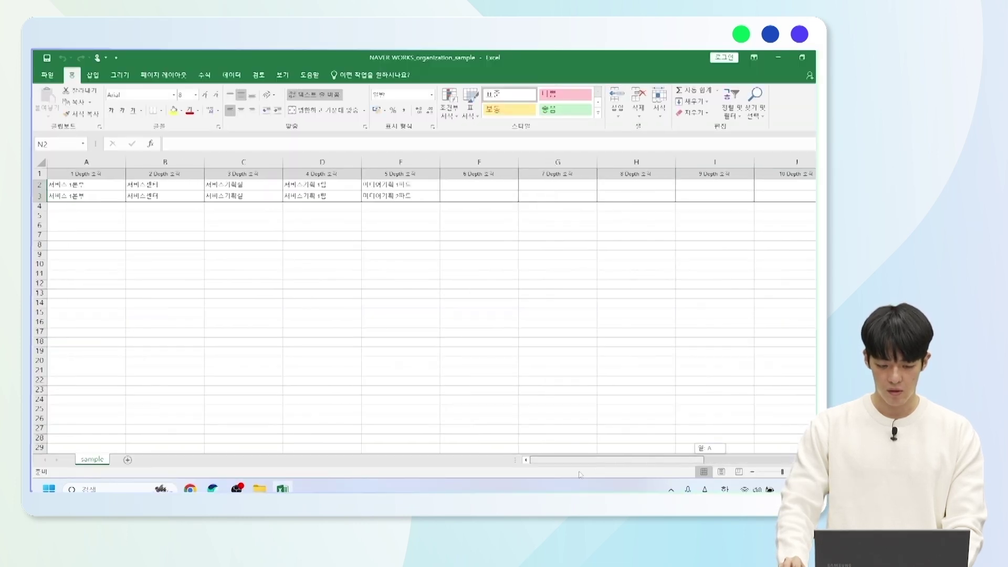
left_click(102, 184)
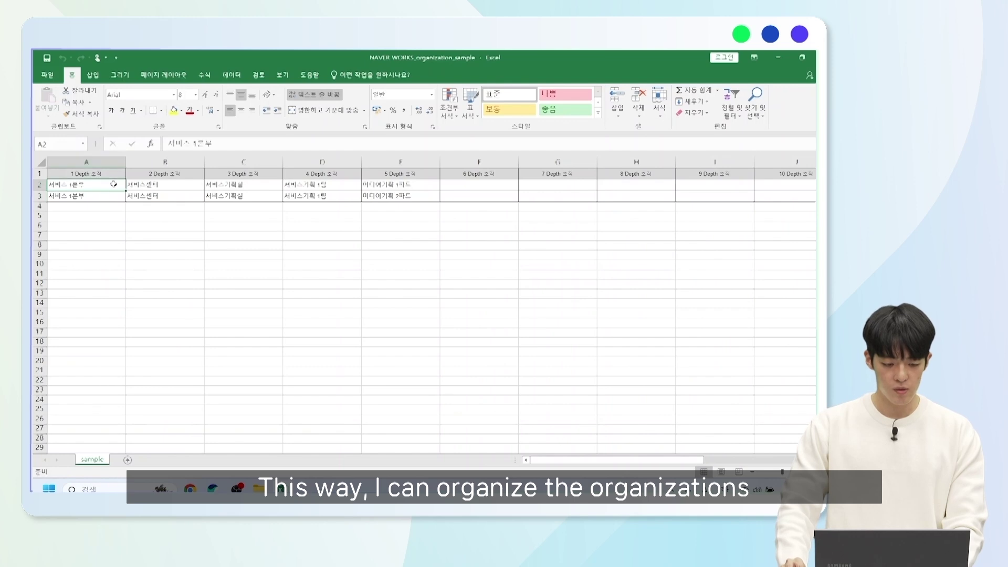
key("Right")
key("Right")
key("Right")
key("Right")
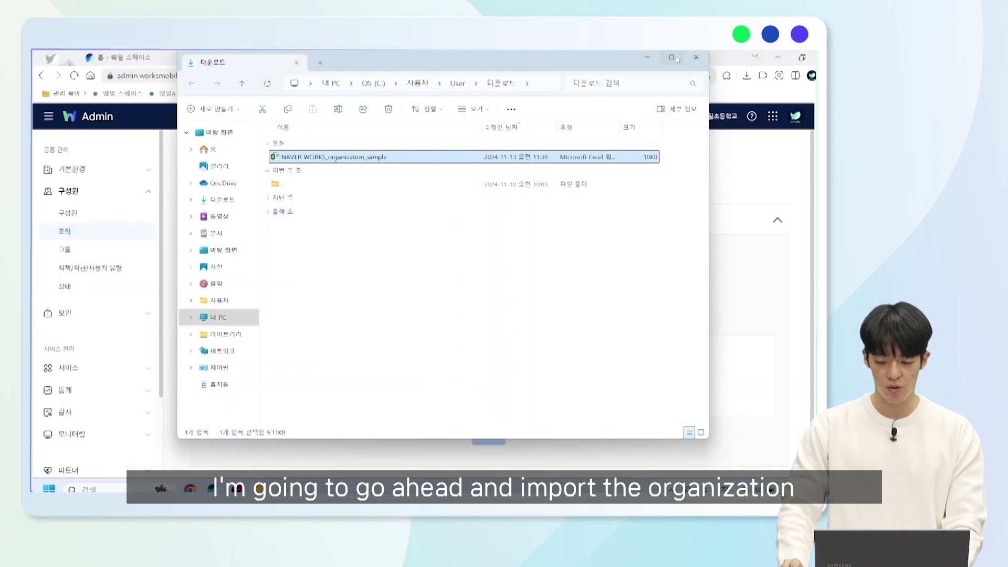
- Upload 웨일초등학교 조직.xlsx from the Desktop and preview its organizations
left_click(647, 60)
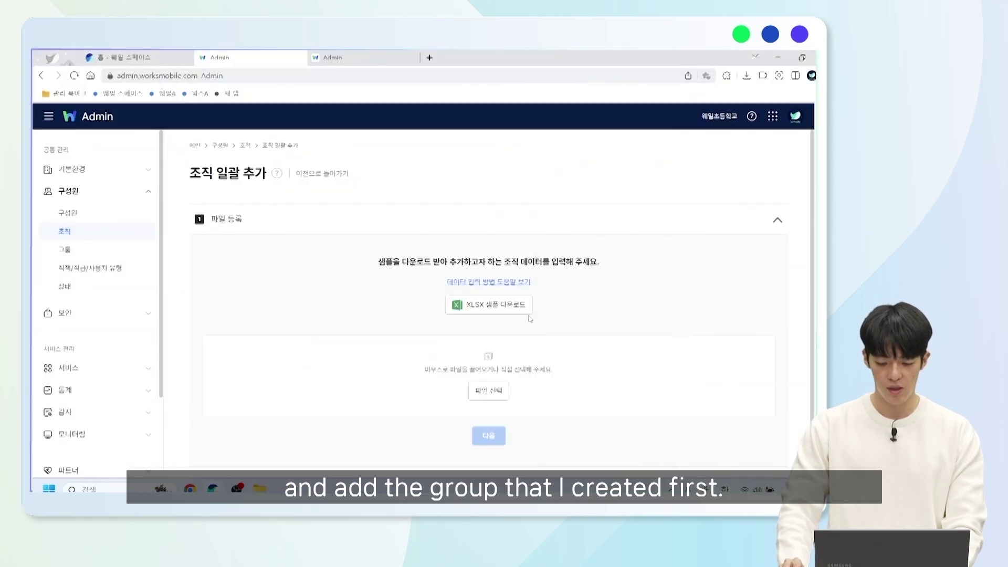
left_click(492, 398)
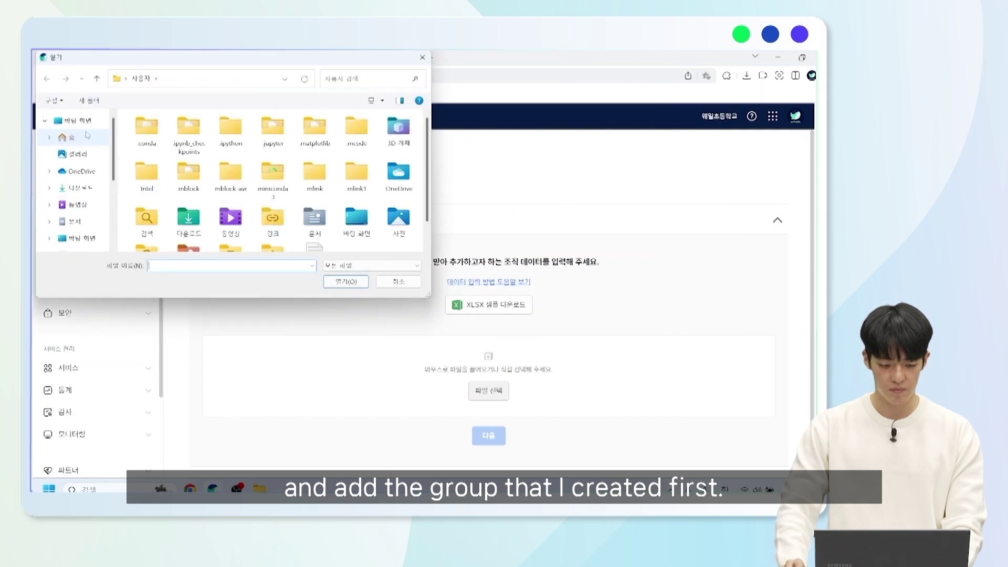
left_click(78, 123)
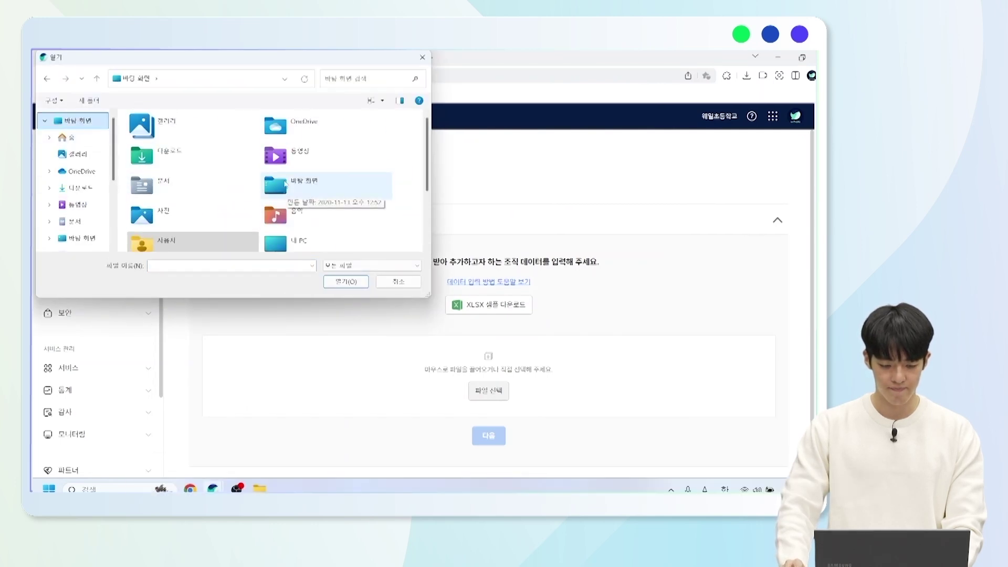
scroll(270, 204, "down", 2)
left_click(253, 246)
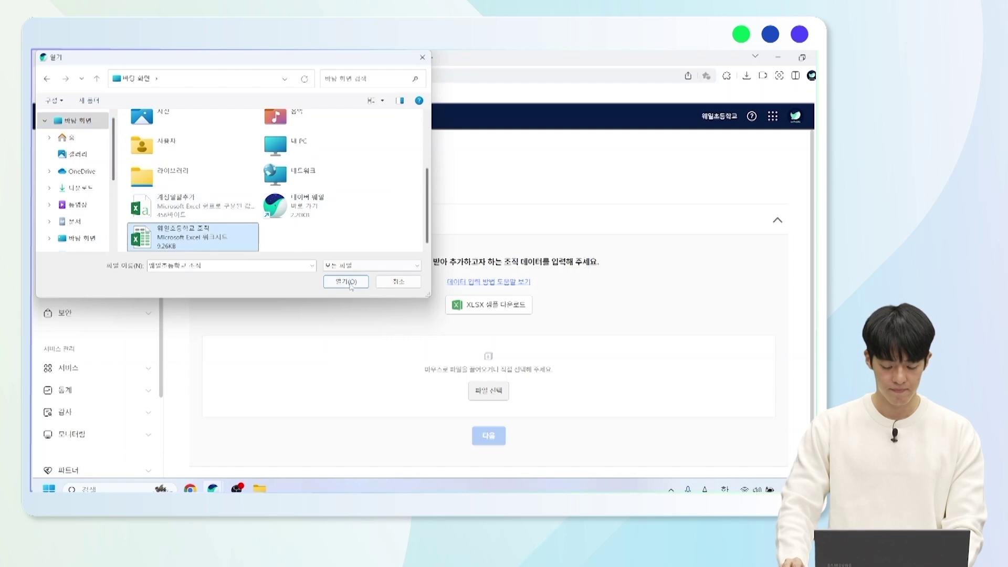
left_click(349, 284)
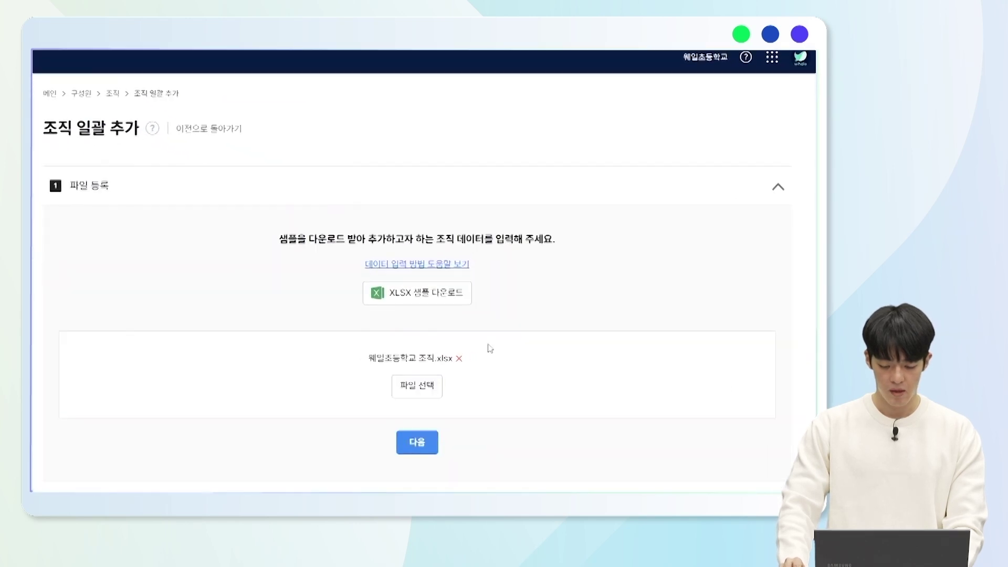
scroll(471, 360, "down", 1)
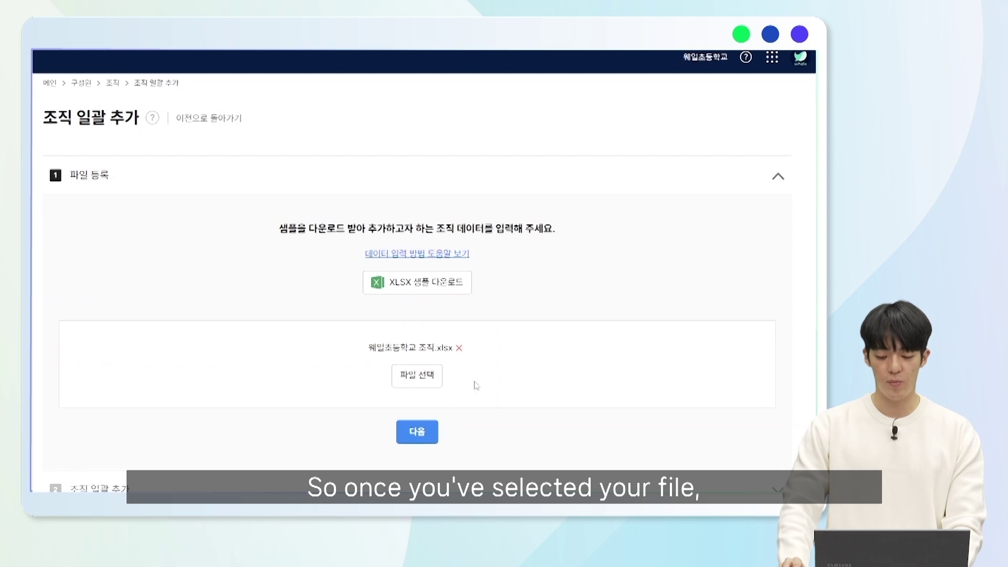
left_click(427, 435)
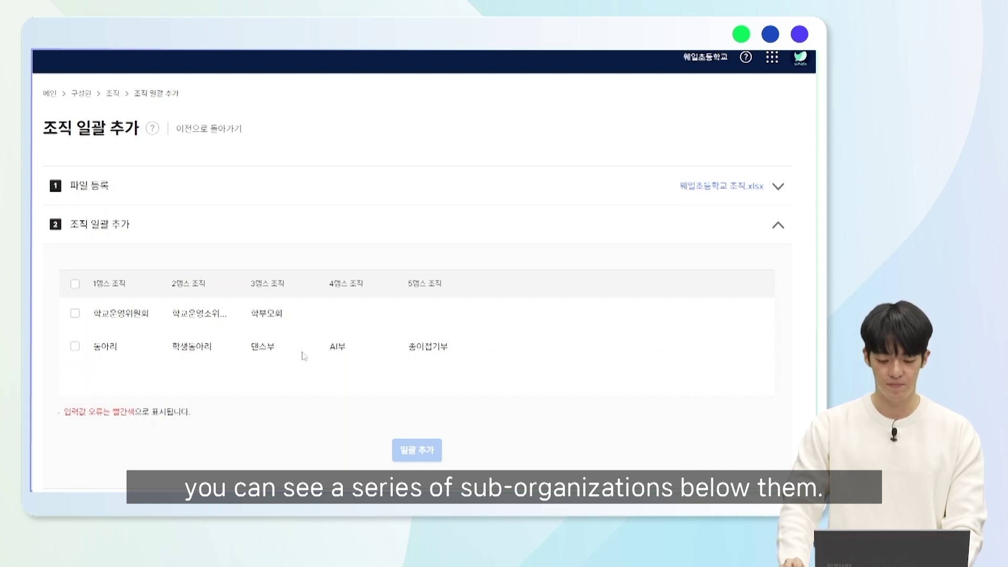
- Select every organization from the uploaded file and add them all at once
left_click(75, 284)
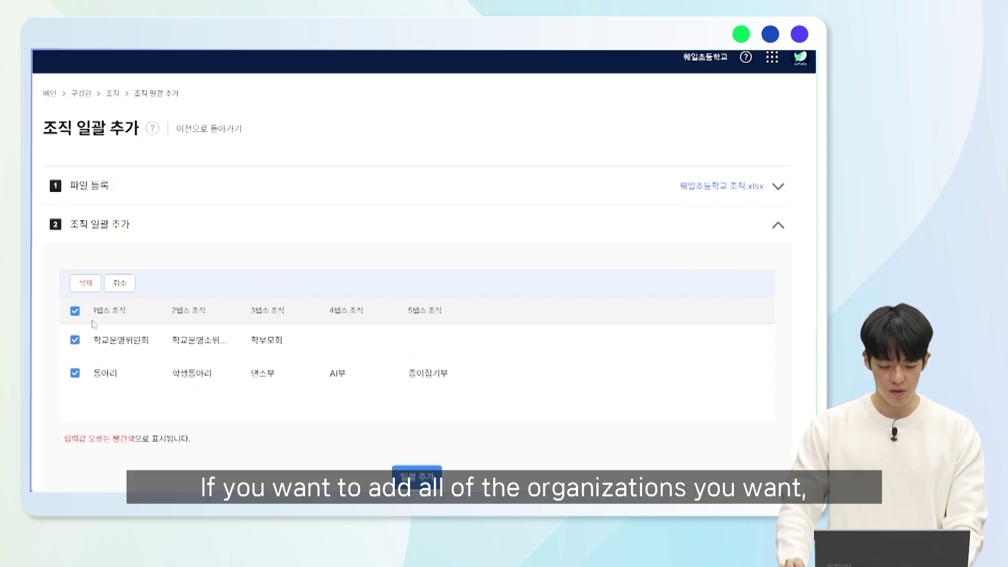
scroll(472, 446, "down", 1)
left_click(420, 470)
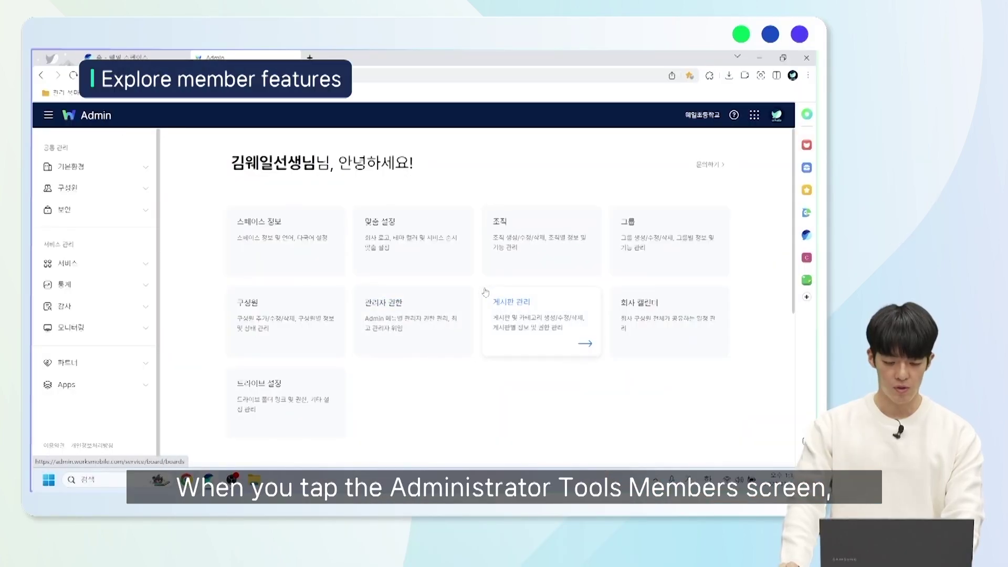
- Open the 구성원 screen listing 웨일초등학교's 858 members
left_click(284, 326)
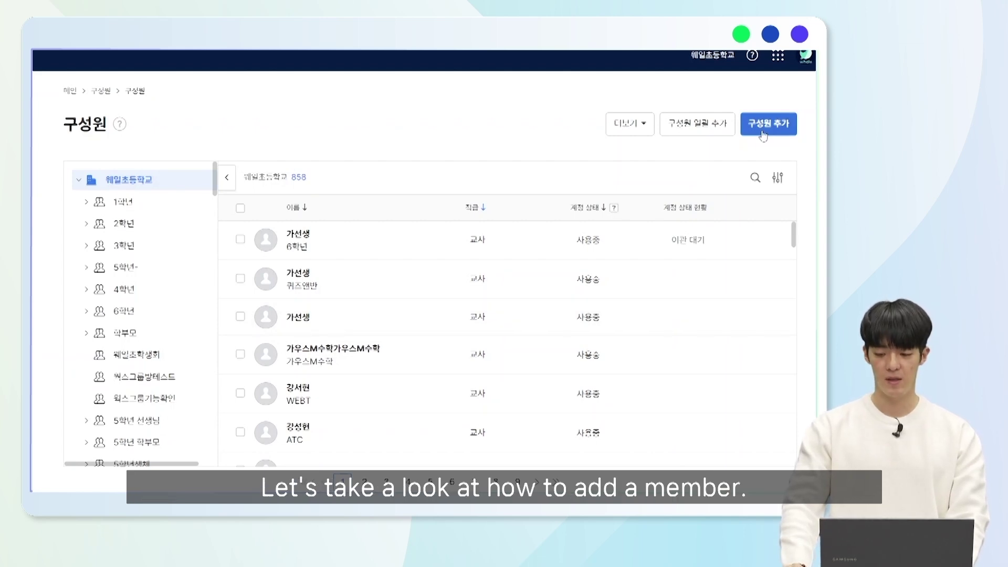
- Start a new member, entering the last name, first name and the member's ID
left_click(766, 125)
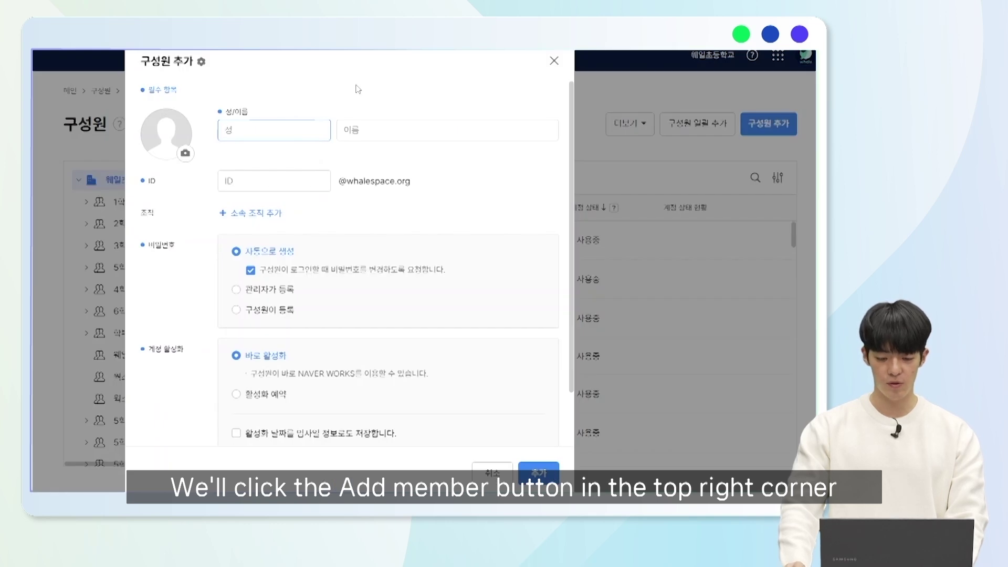
type("김")
key("Tab")
type("이베")
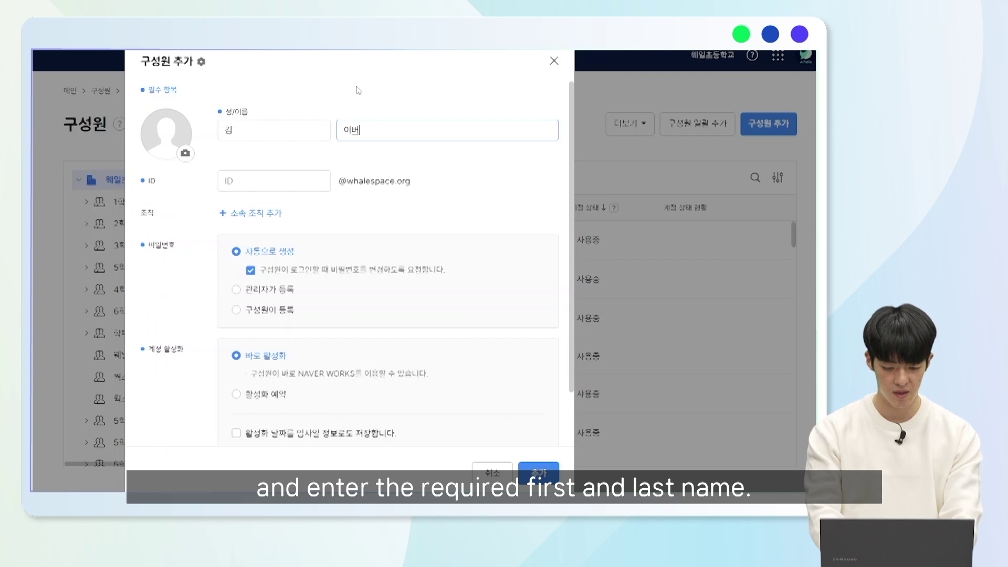
left_click(357, 90)
left_click(284, 182)
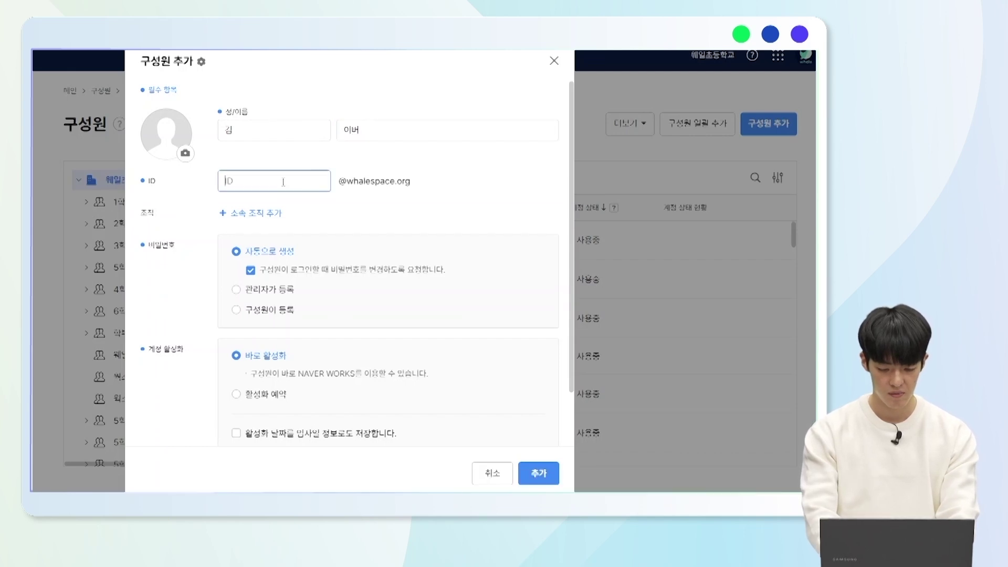
type("naver")
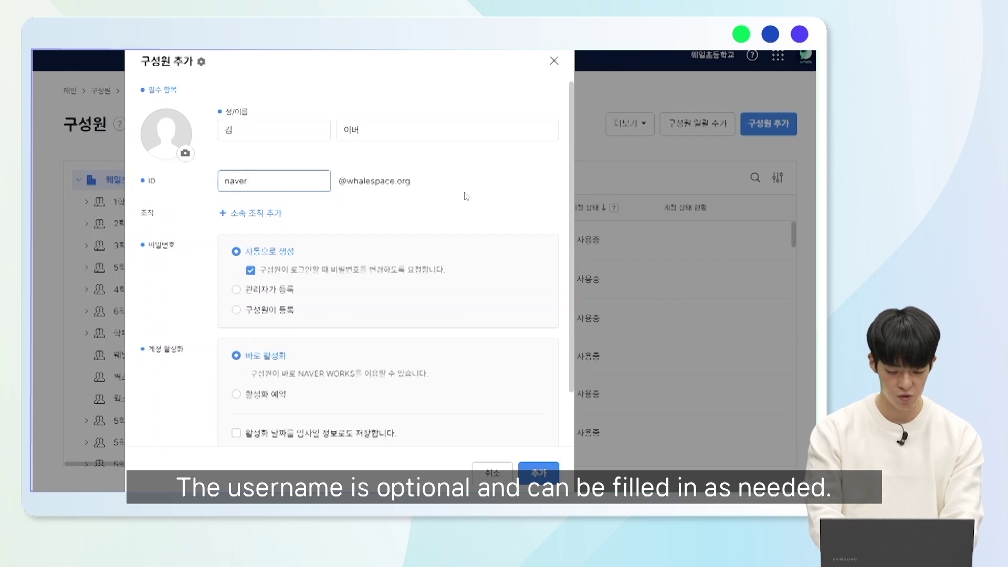
type("works2")
left_click(467, 198)
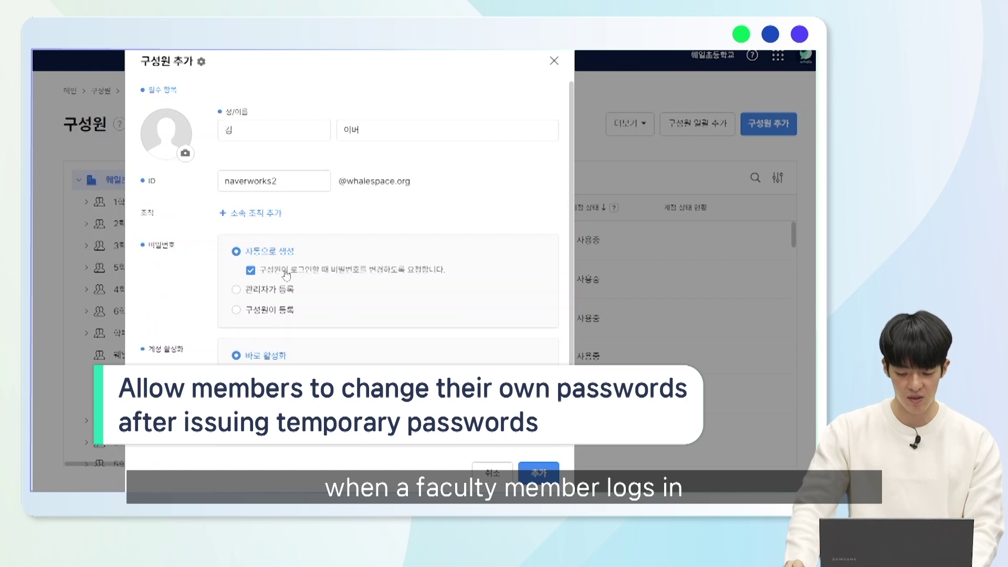
- Have the administrator set the member's password, with no forced change at first login
left_click(275, 290)
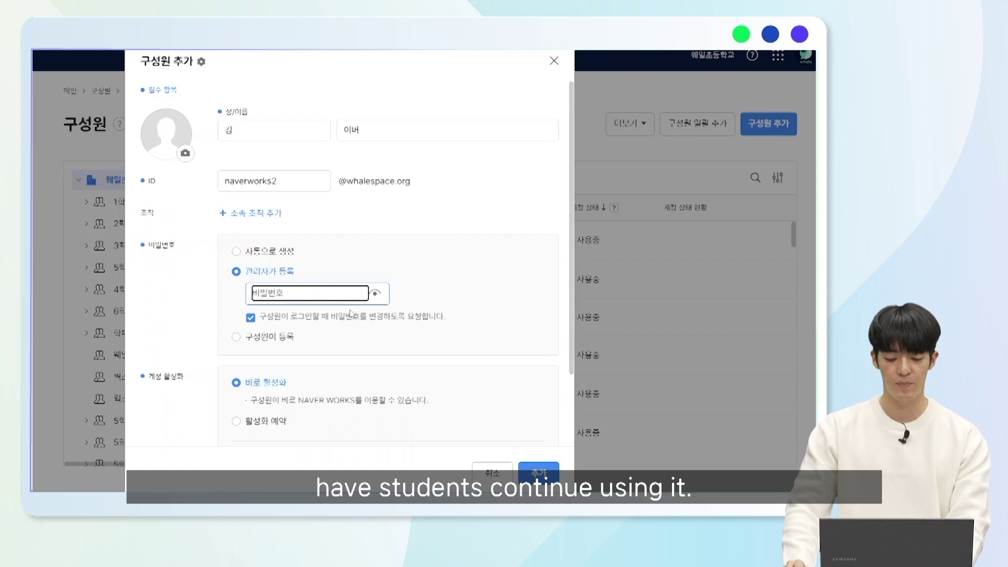
type("123")
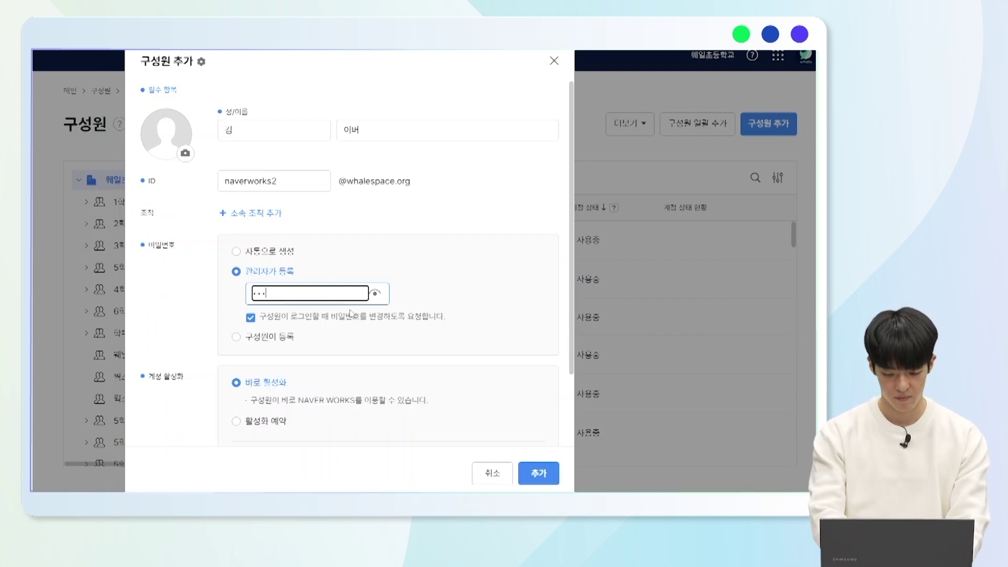
type("4567890")
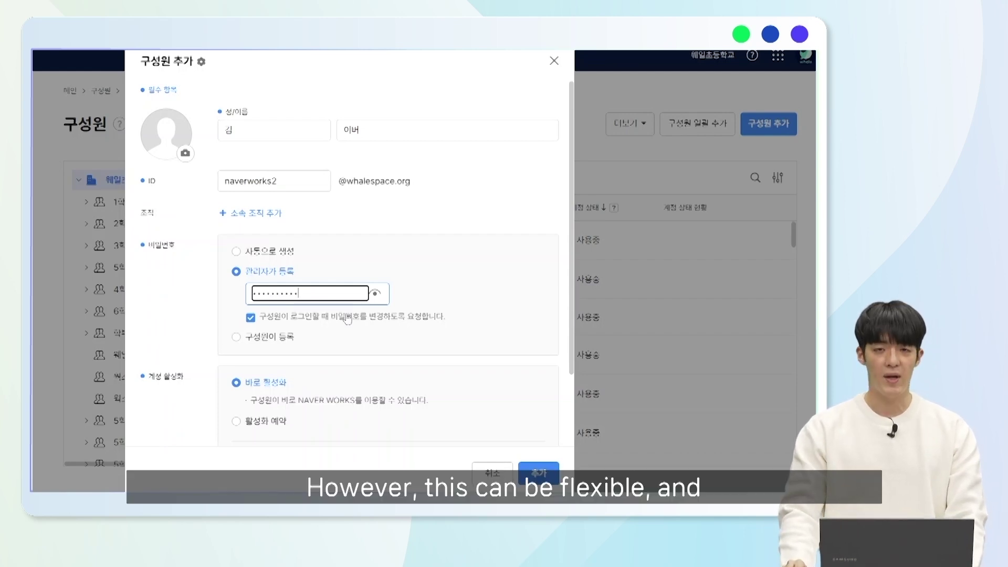
left_click(347, 317)
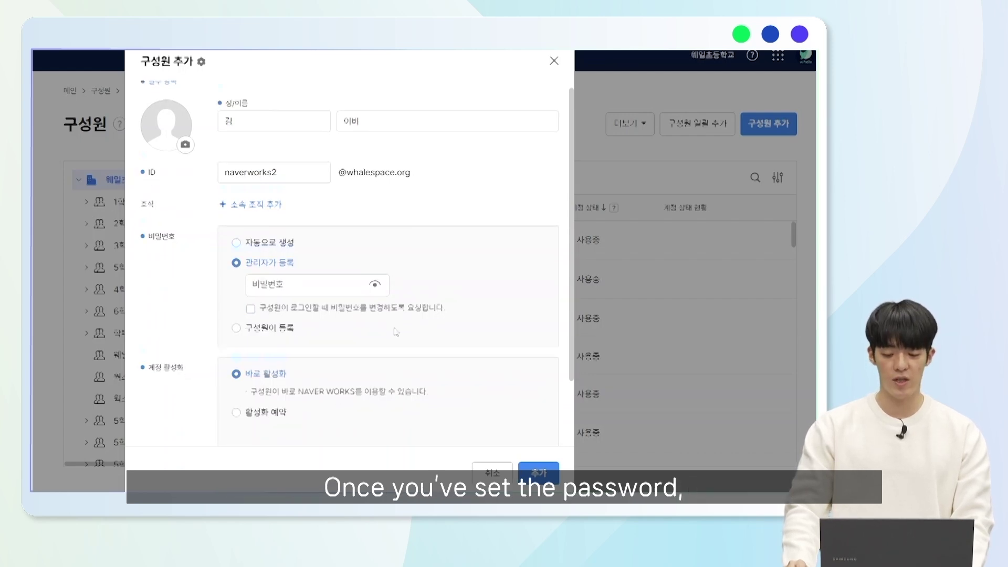
scroll(395, 332, "down", 2)
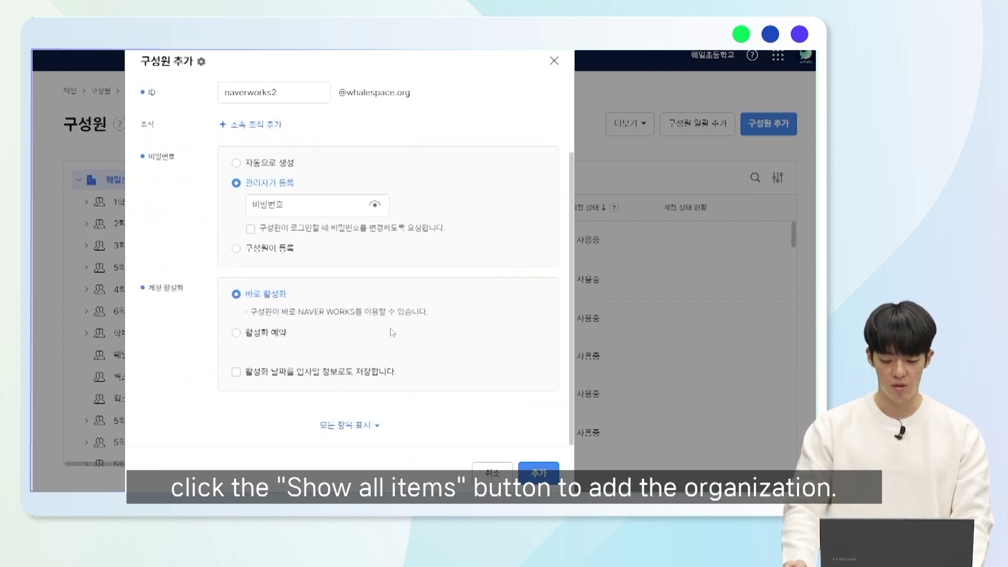
- Assign the new member to the 3학년 organization as 교사 and create the account
left_click(371, 427)
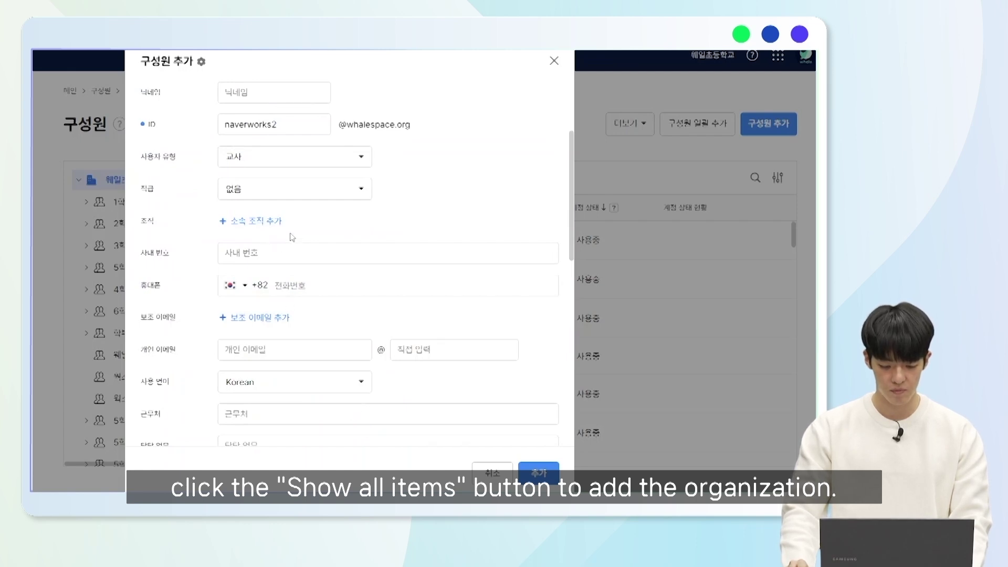
left_click(275, 225)
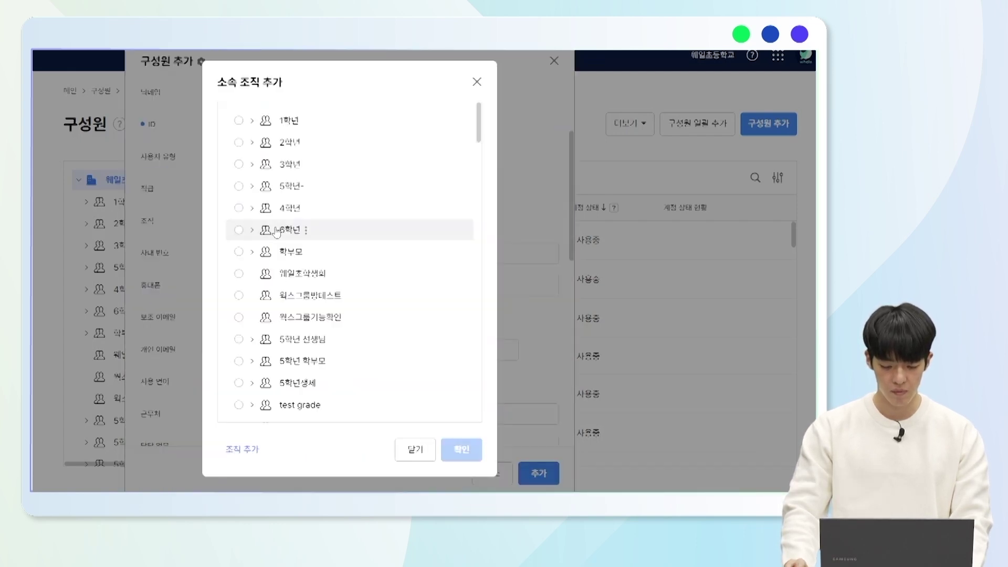
left_click(239, 164)
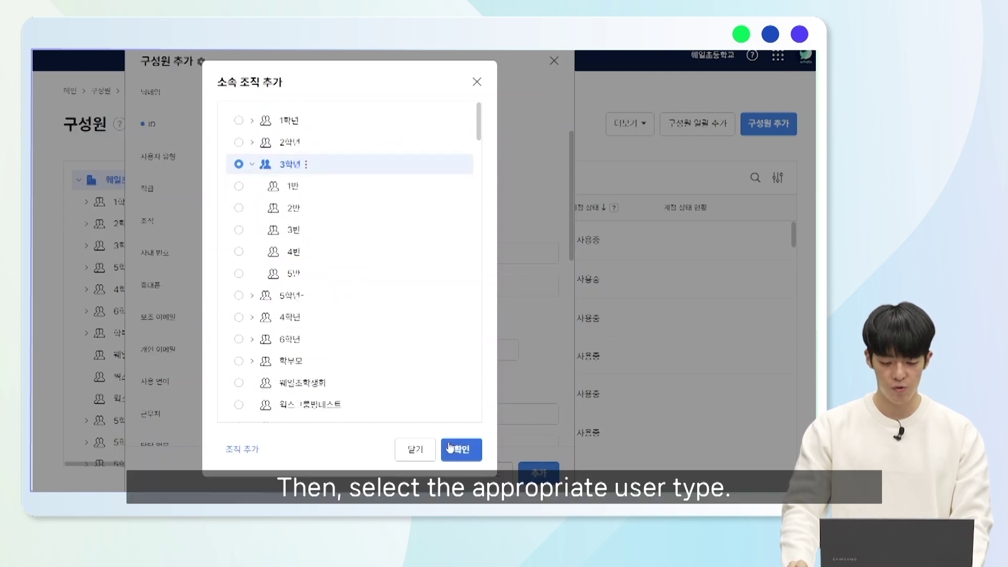
left_click(460, 449)
left_click(299, 158)
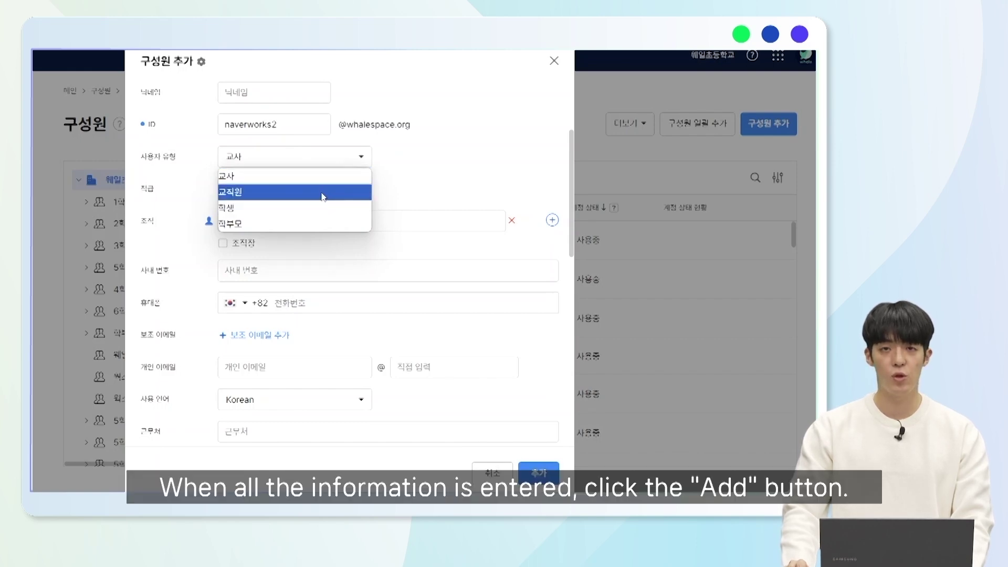
scroll(323, 190, "up", 3)
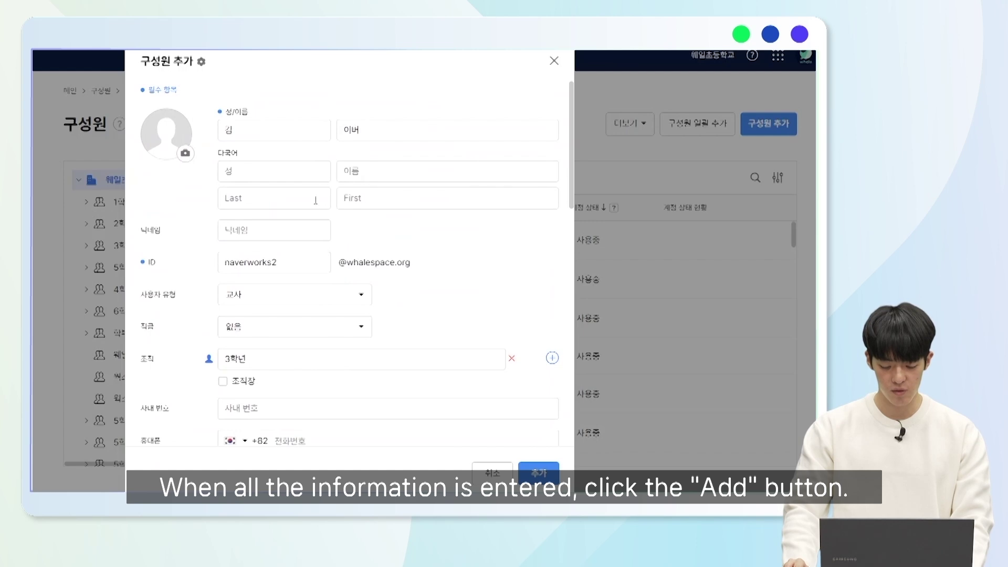
scroll(302, 303, "down", 10)
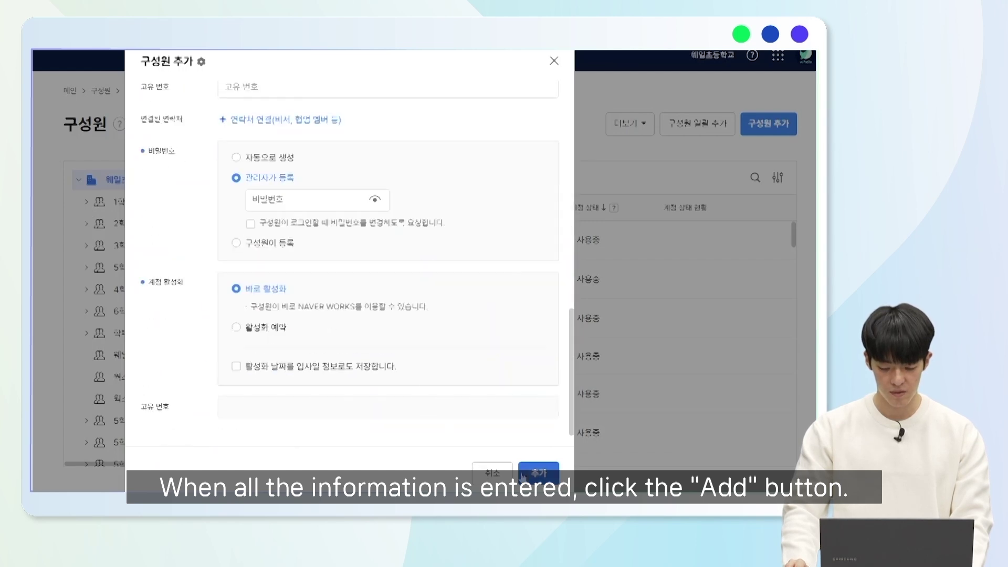
left_click(538, 473)
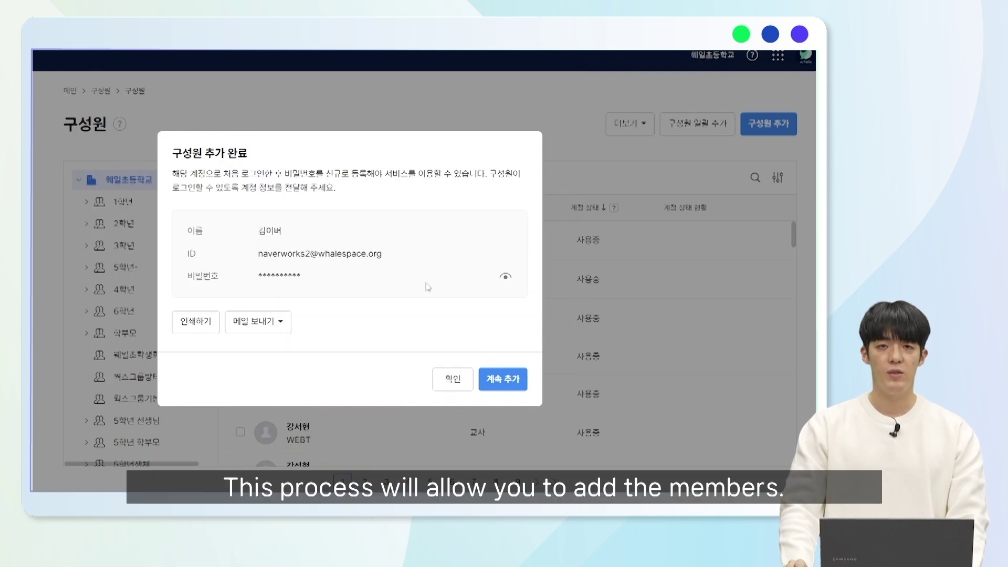
- Dismiss the 구성원 추가 완료 notice to see the list now totaling 859 members
left_click(456, 382)
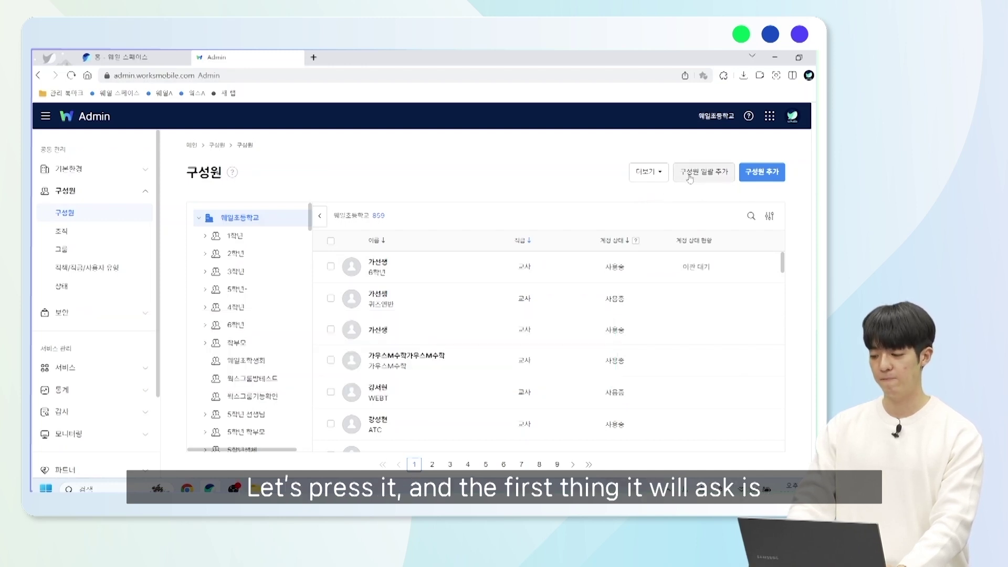
- Start bulk member registration with administrator-set passwords and no forced change at login
left_click(690, 175)
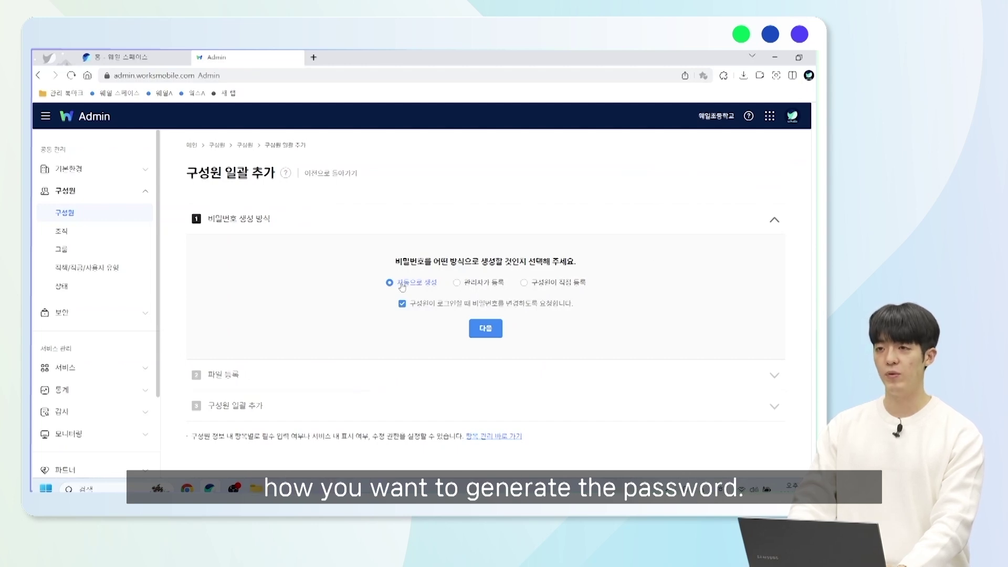
left_click(475, 286)
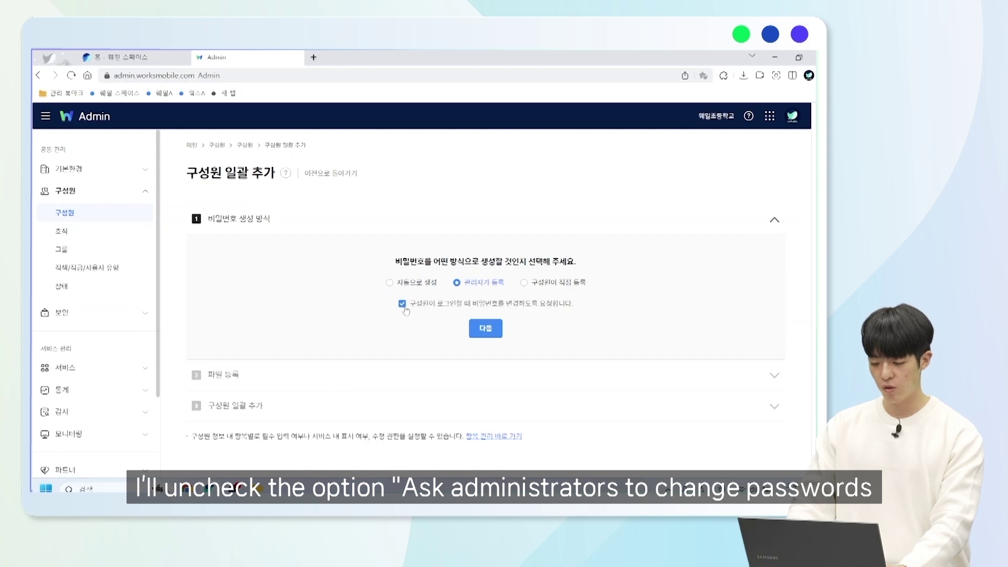
left_click(405, 307)
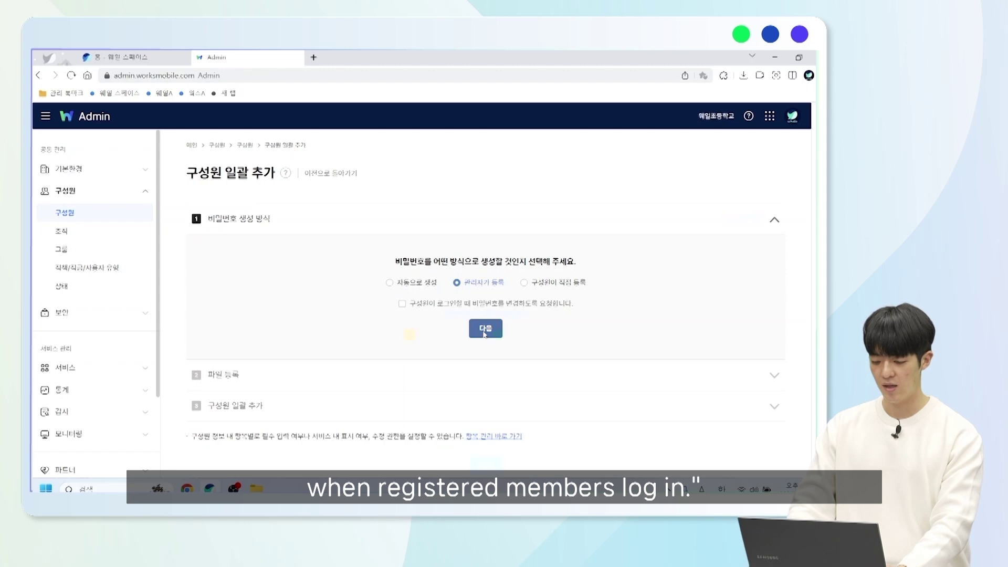
left_click(484, 334)
- Download the CSV member sample file and open it
scroll(453, 357, "down", 1)
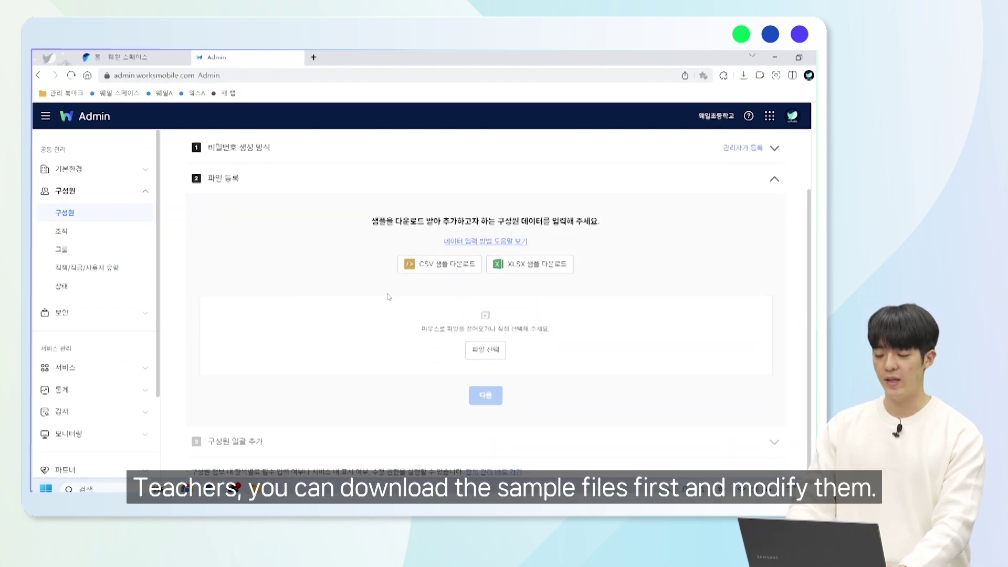
left_click(453, 269)
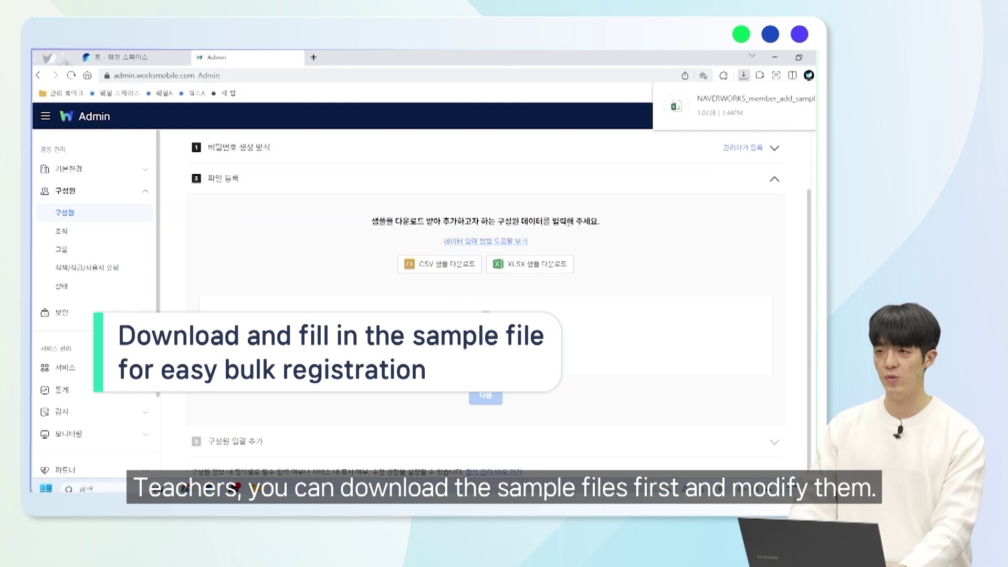
left_click(734, 118)
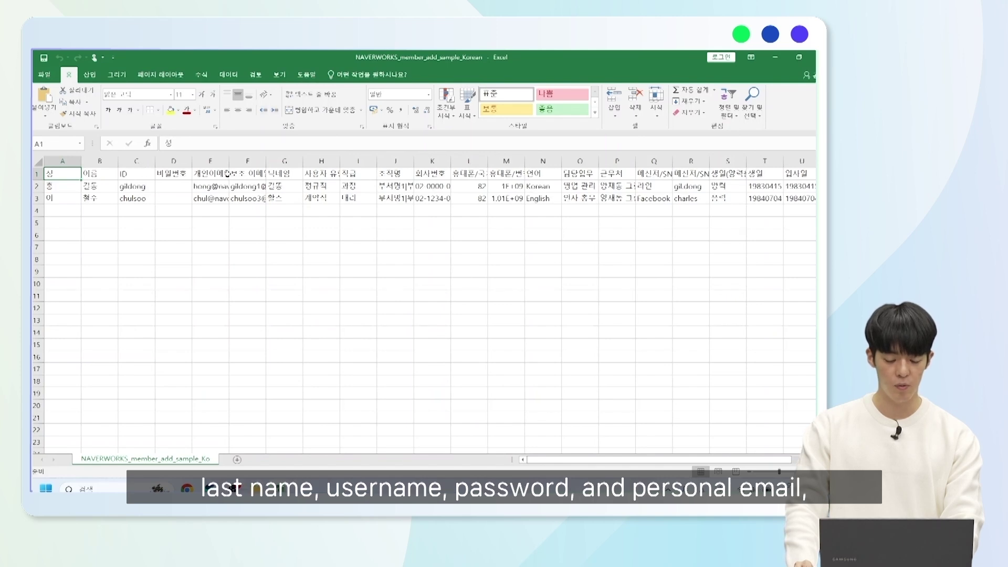
- Clear the example values in F2:W3 of the member sample, keeping name, ID and personal email
left_click_drag(256, 188, 765, 203)
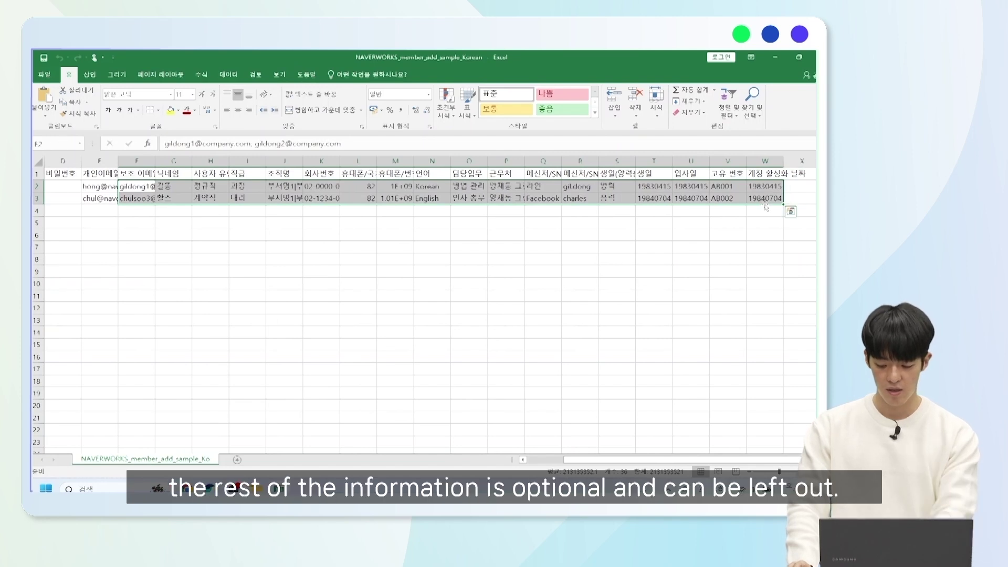
key("Delete")
left_click_drag(662, 462, 611, 461)
left_click_drag(360, 285, 336, 296)
- Save the sample on closing, choosing the Desktop and adding '1' to the file name
left_click(814, 58)
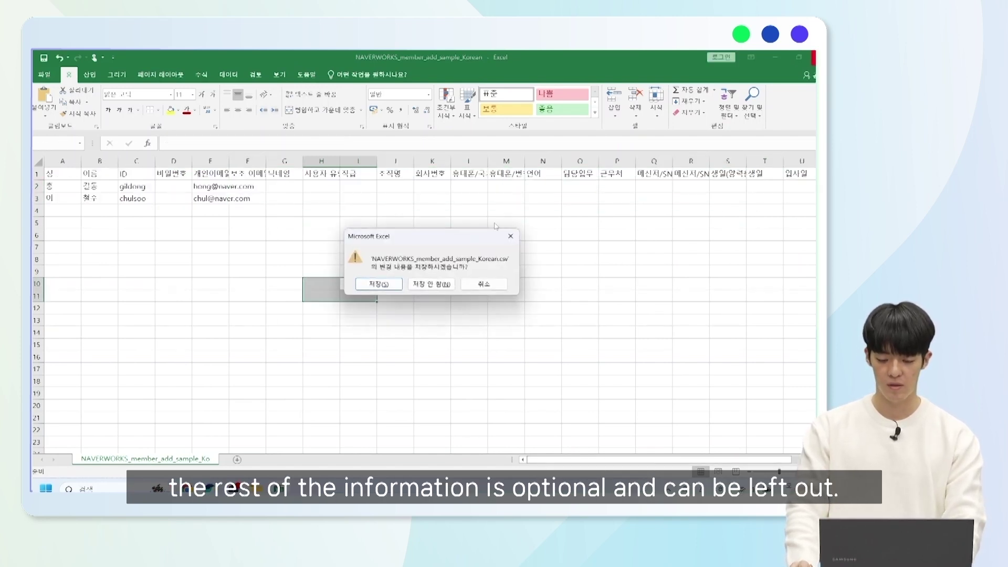
left_click(375, 284)
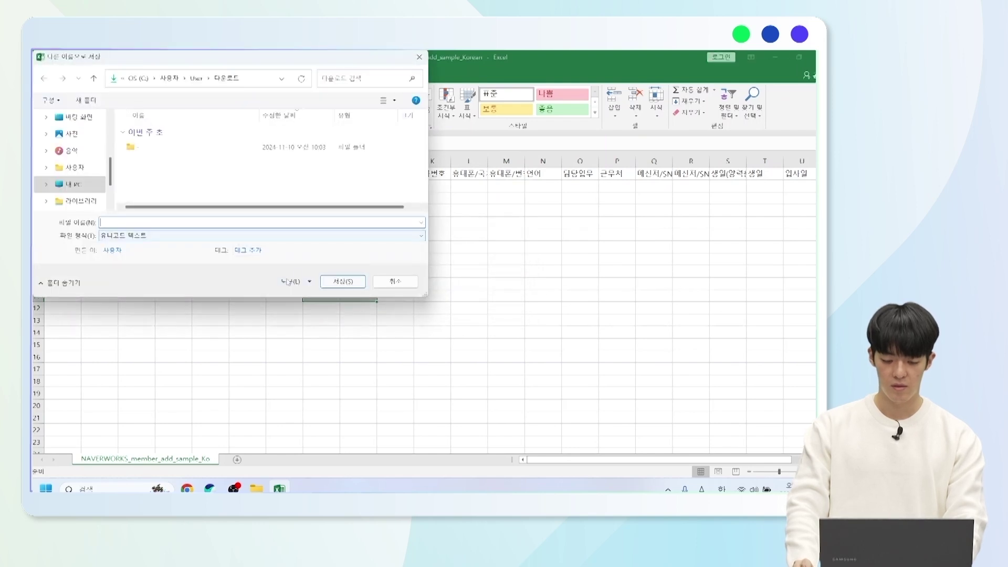
left_click(72, 120)
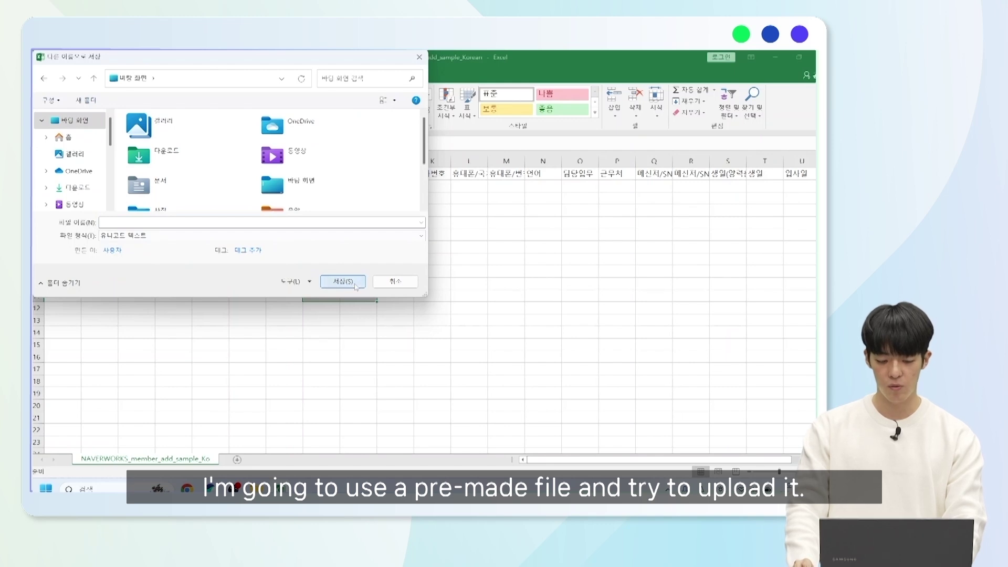
type("11")
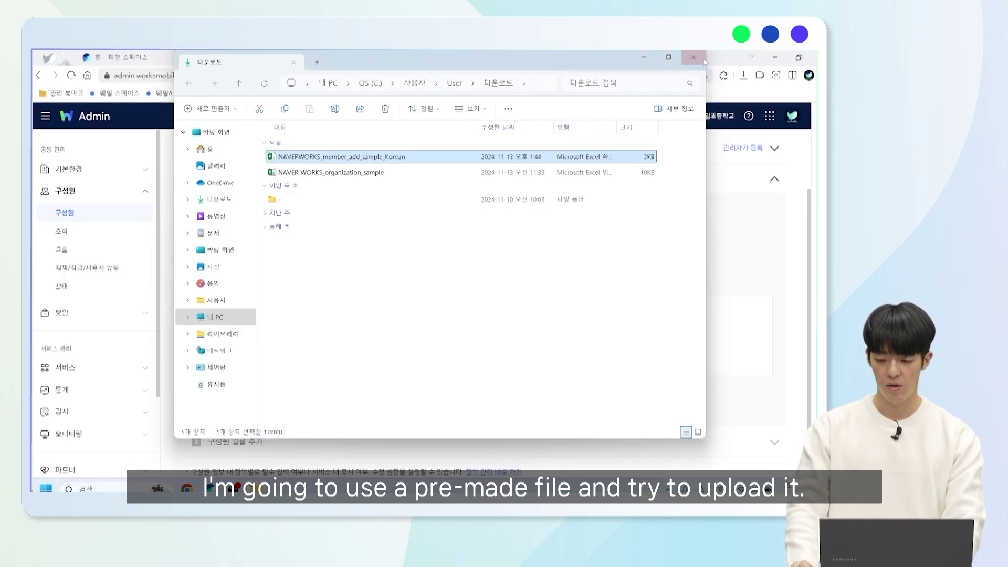
- Upload 계정일괄추가1.csv and preview its two member rows
left_click(703, 61)
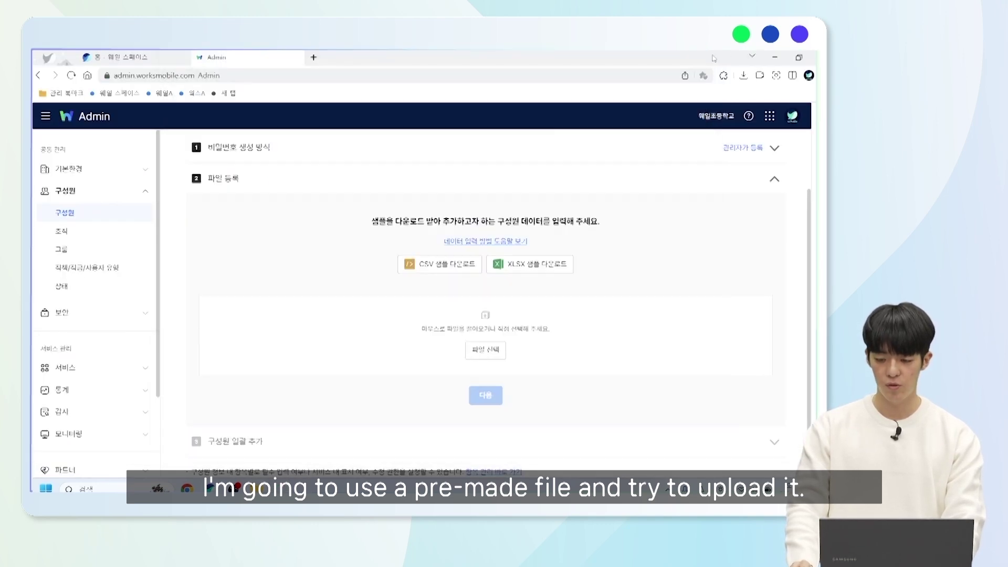
left_click(499, 350)
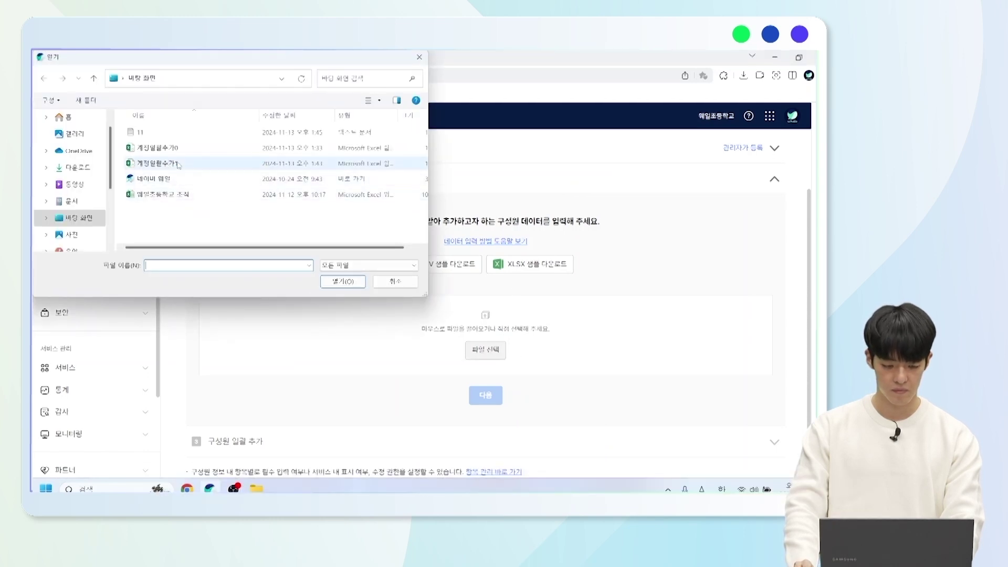
left_click(167, 164)
left_click(336, 282)
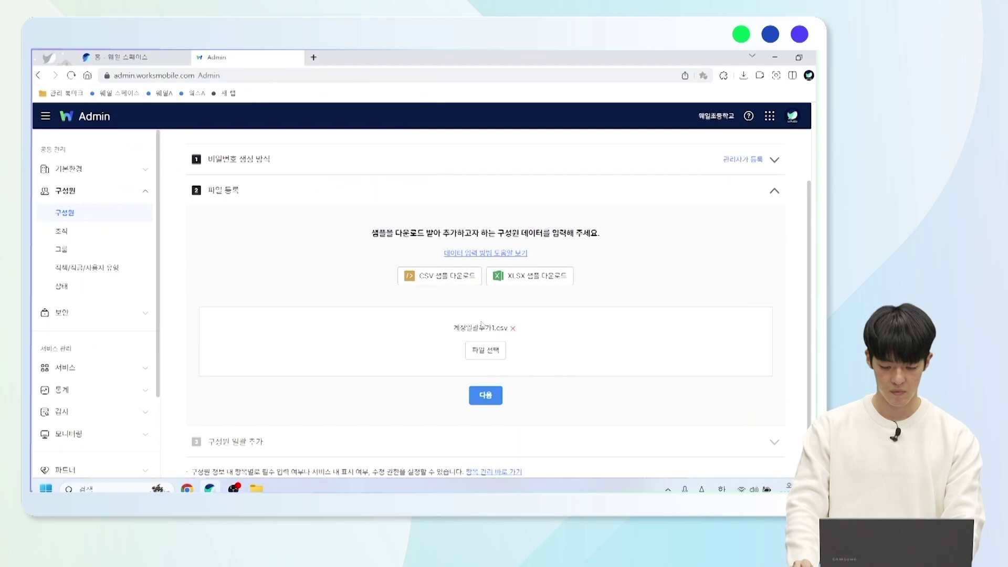
left_click(486, 395)
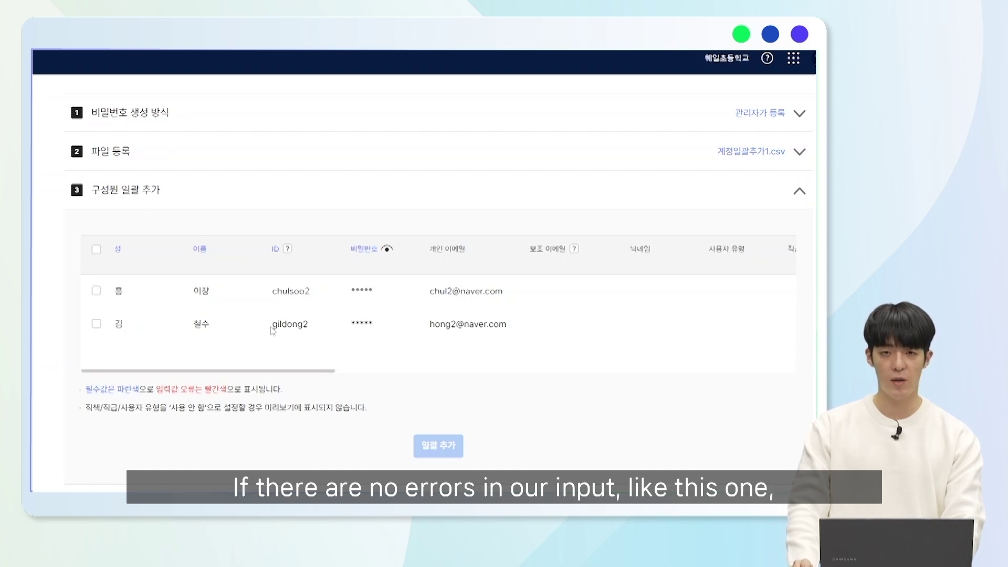
- Assign both previewed members to the sub-organization under 1학년 and bulk-add them (2 of 2 added)
left_click(96, 250)
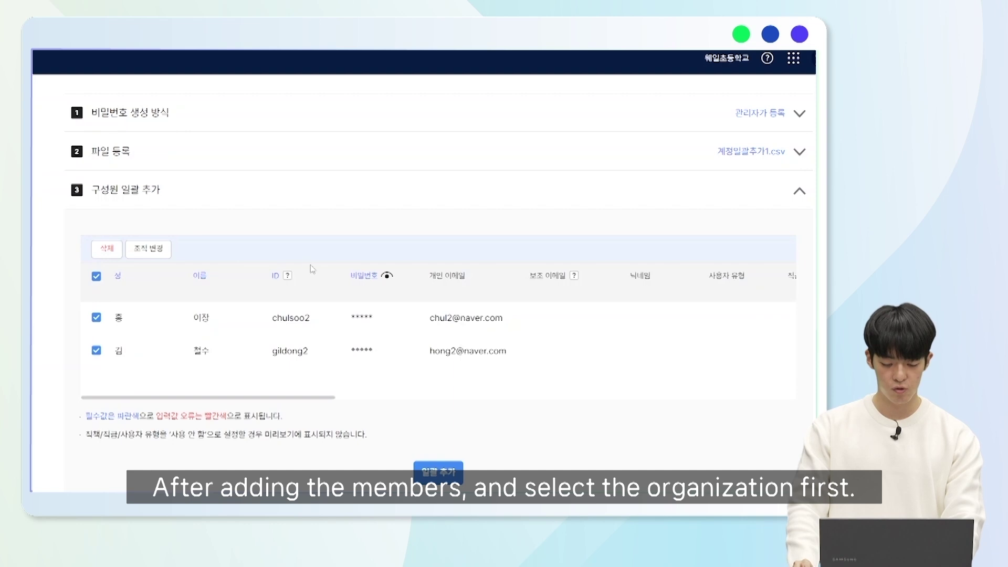
left_click(156, 250)
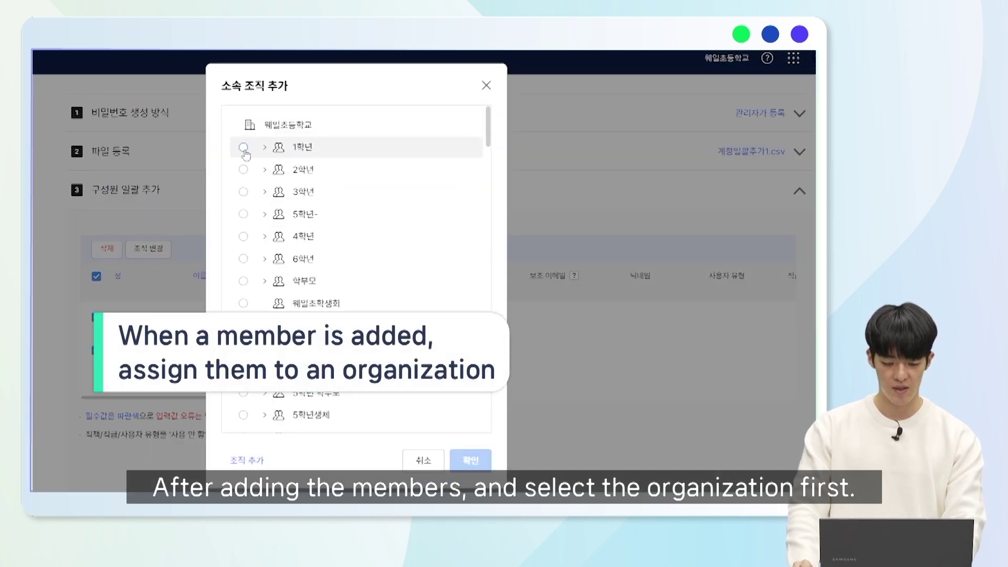
left_click(244, 148)
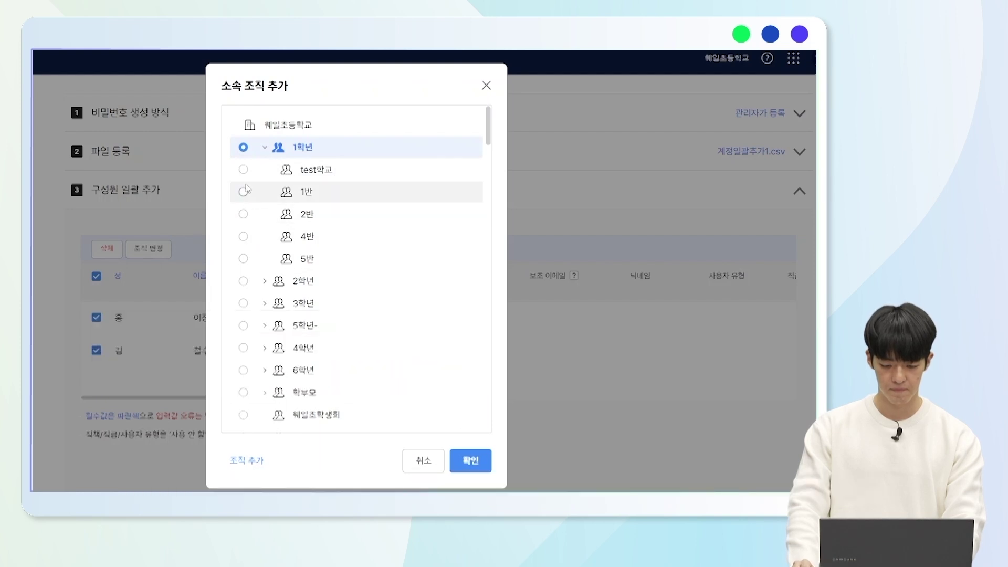
left_click(243, 170)
left_click(471, 462)
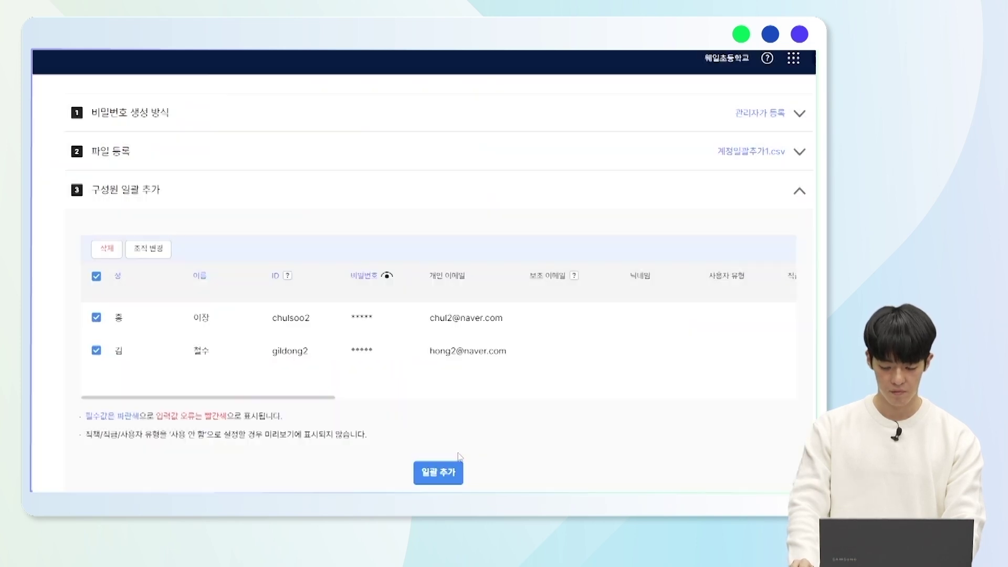
scroll(344, 331, "down", 1)
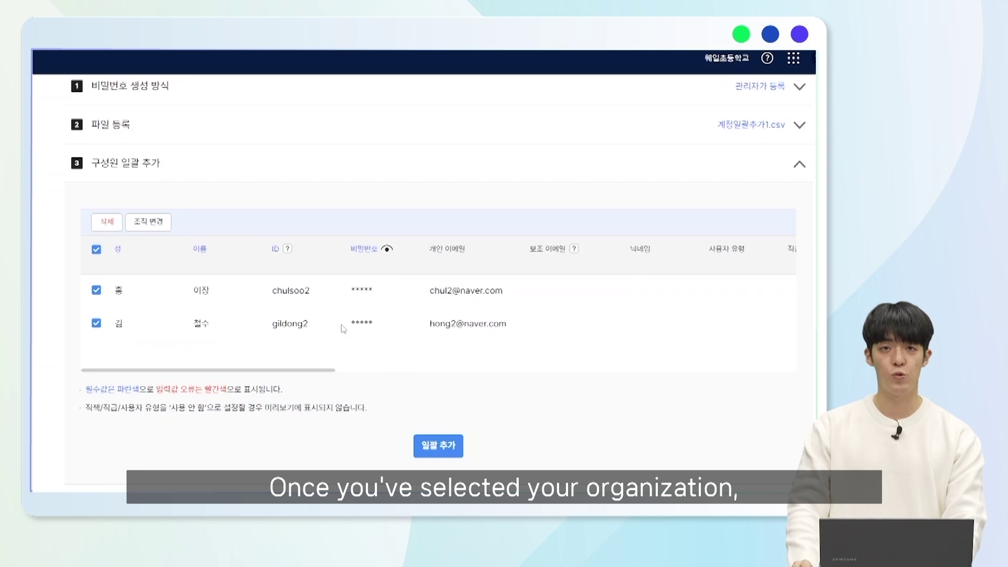
left_click(425, 447)
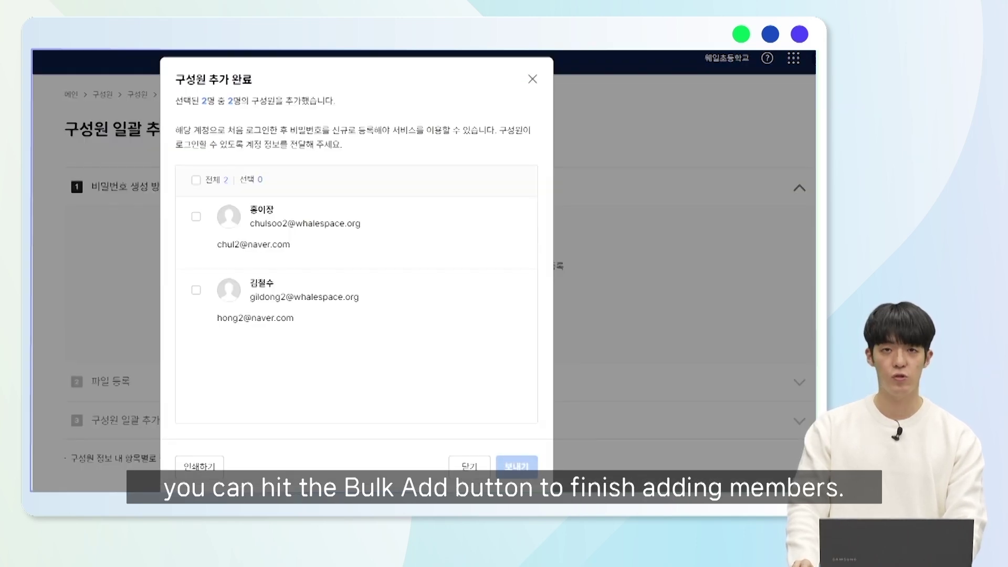
left_click(468, 466)
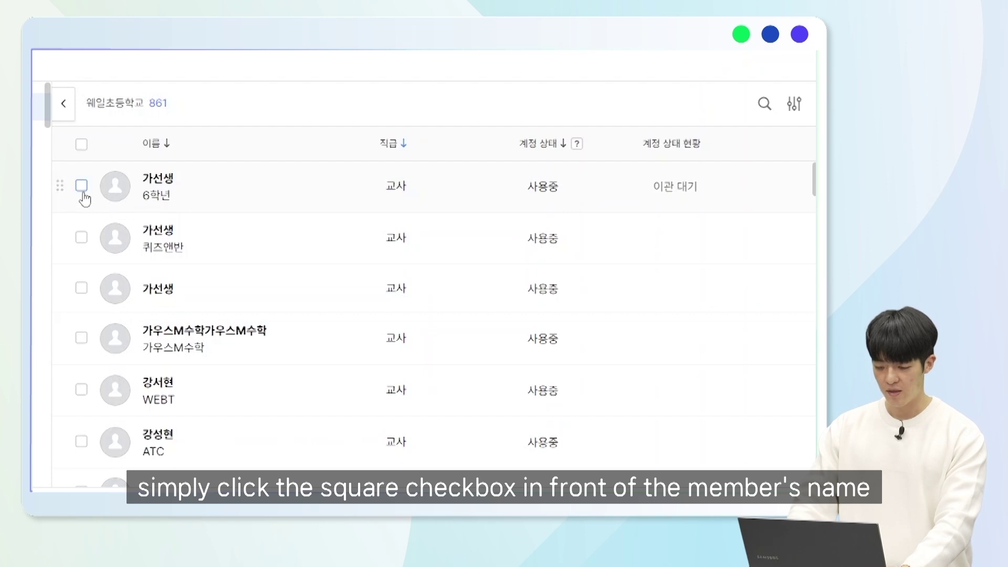
- Delete the first member account (6학년 teacher), then cancel the deletion to restore it to 사용중
left_click(82, 186)
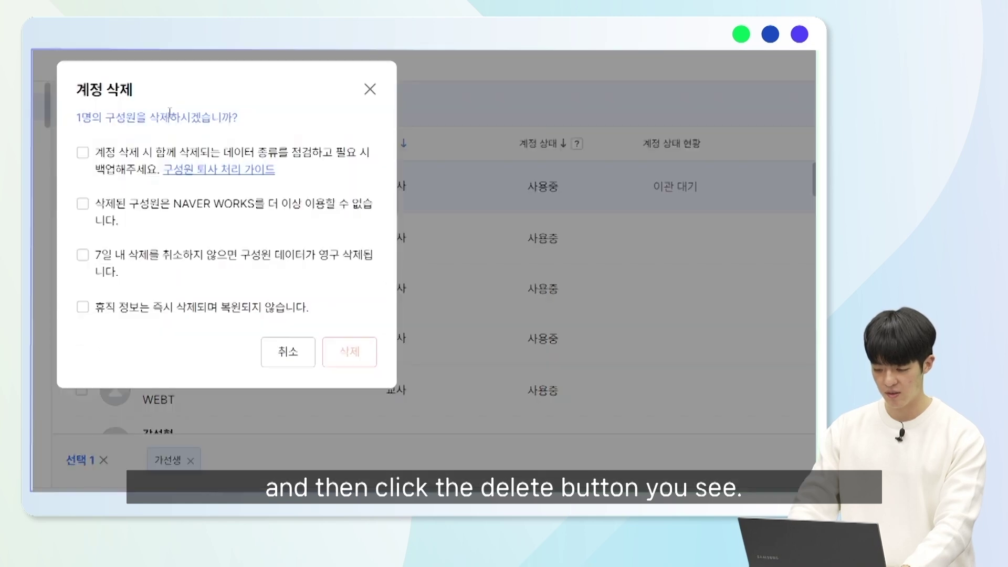
left_click(169, 112)
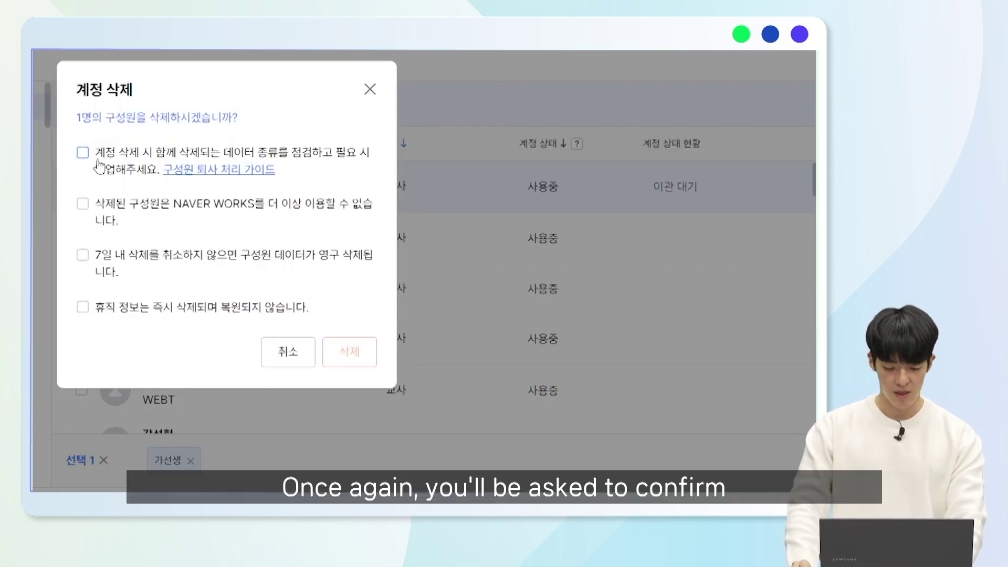
left_click(83, 256)
left_click(84, 308)
left_click(349, 351)
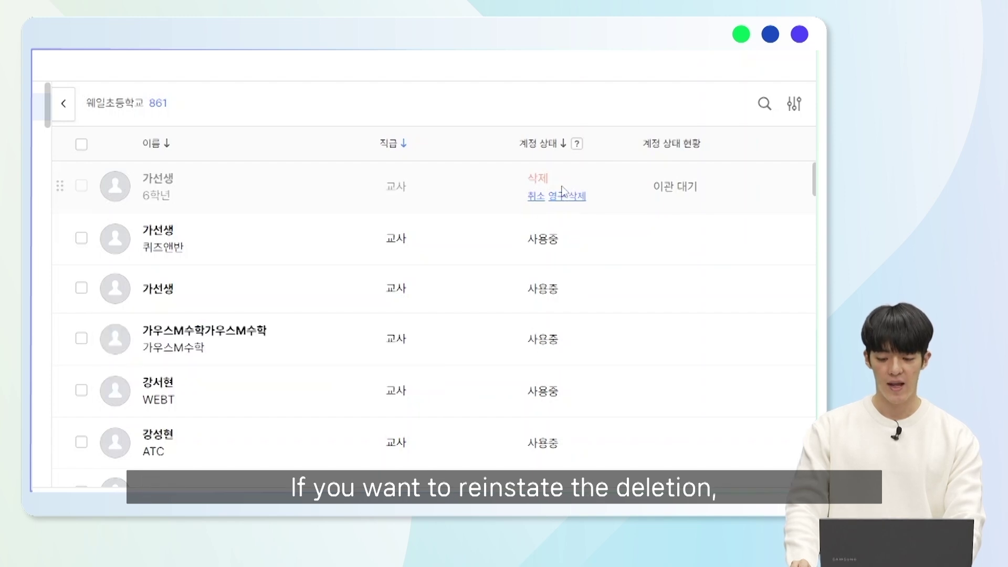
left_click(537, 199)
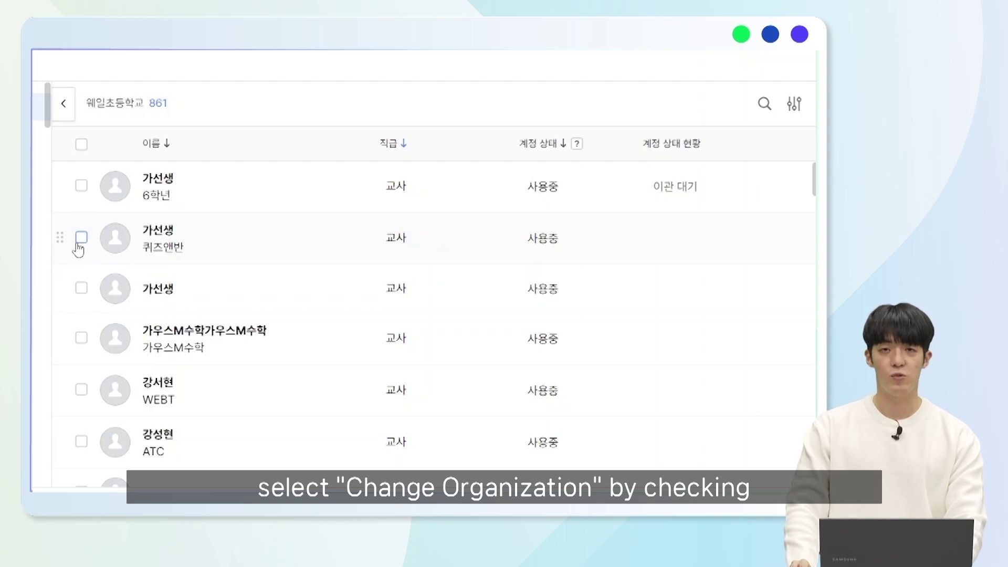
- Move the second member from 퀴즈앤반 to class 1반 under 3학년
left_click(80, 240)
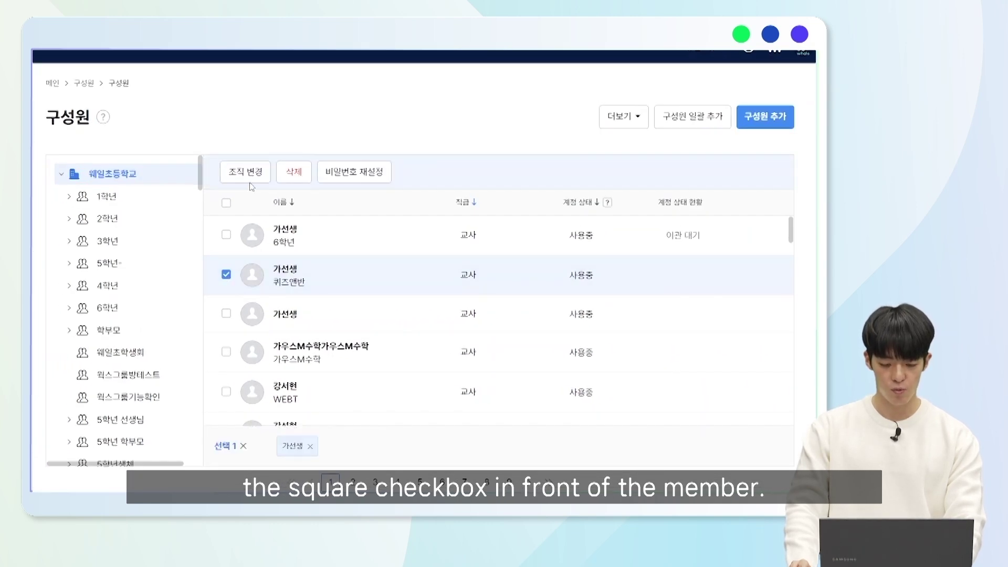
left_click(251, 176)
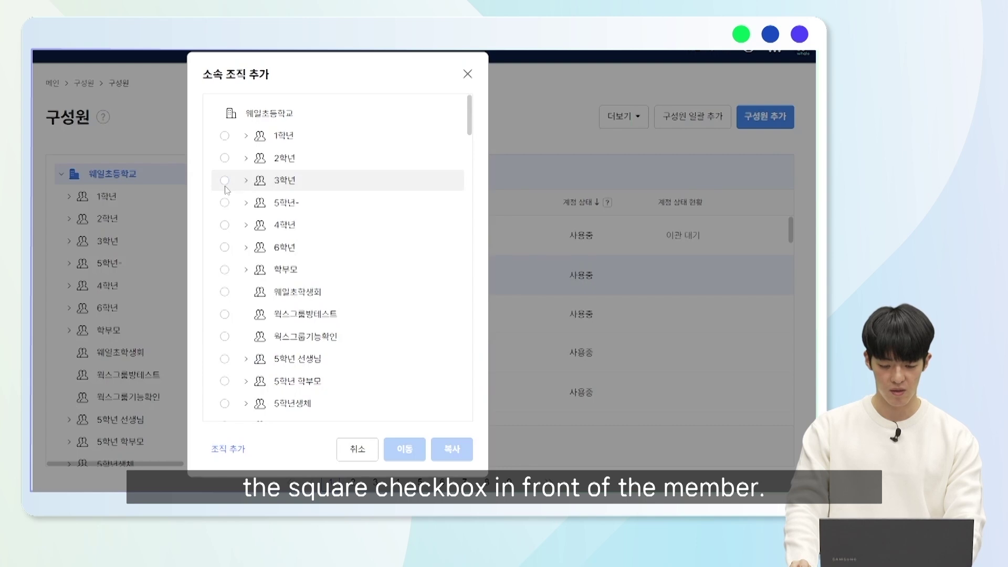
left_click(224, 180)
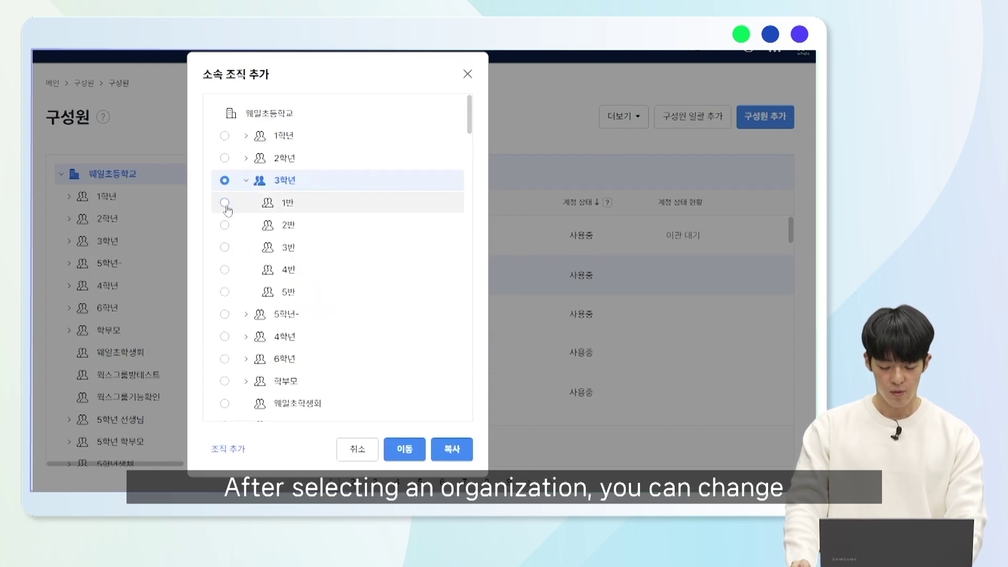
left_click(224, 202)
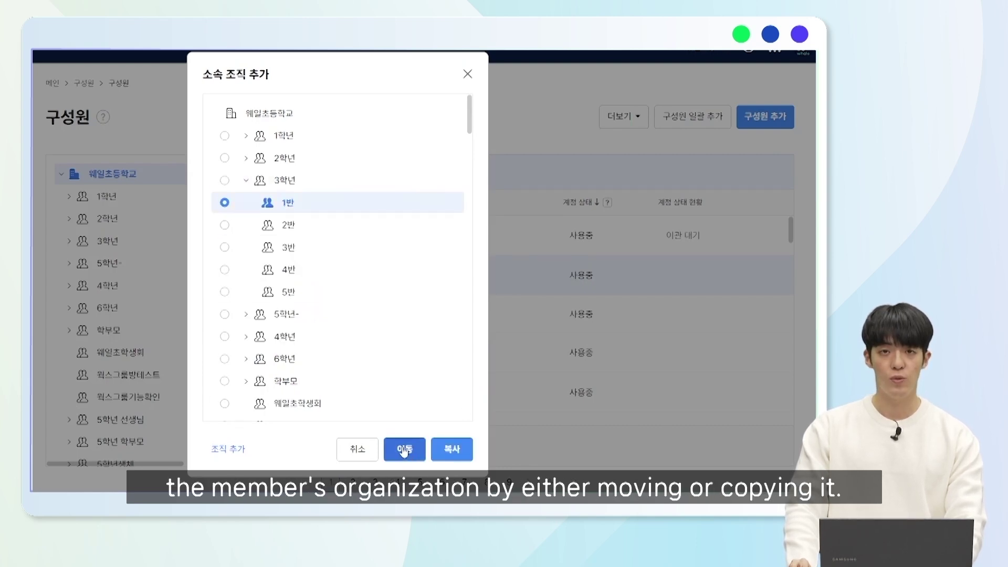
left_click(404, 449)
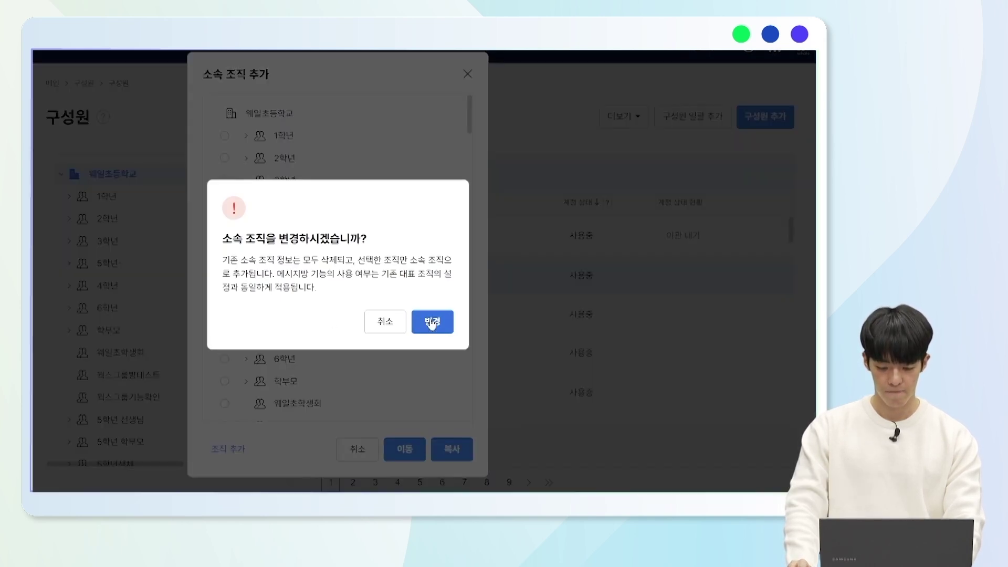
left_click(432, 322)
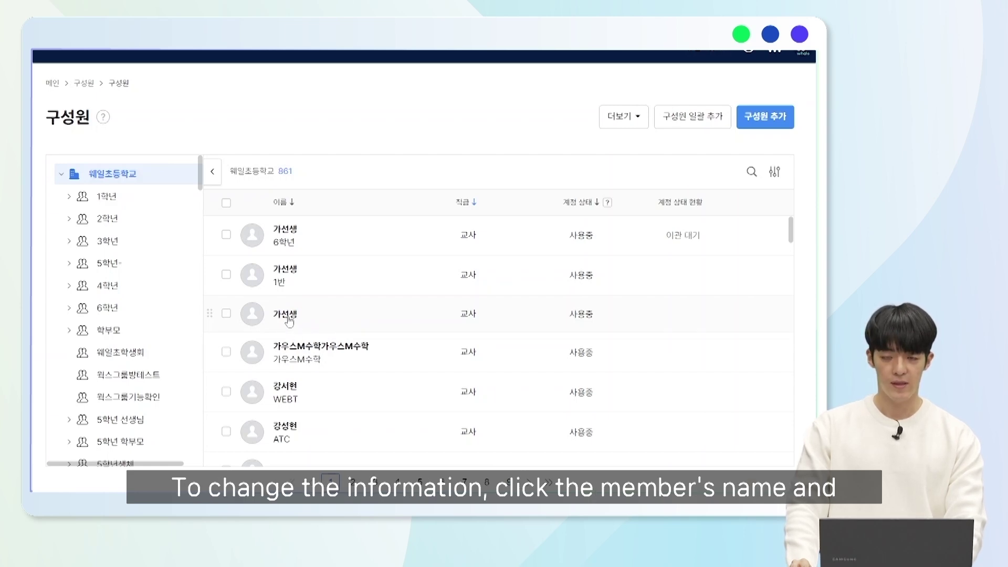
left_click(288, 315)
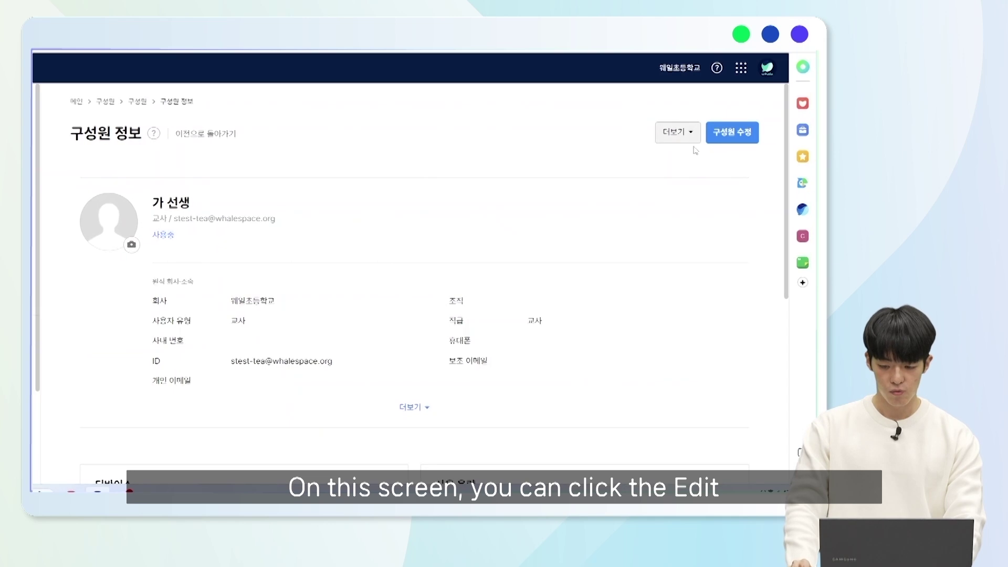
left_click(733, 134)
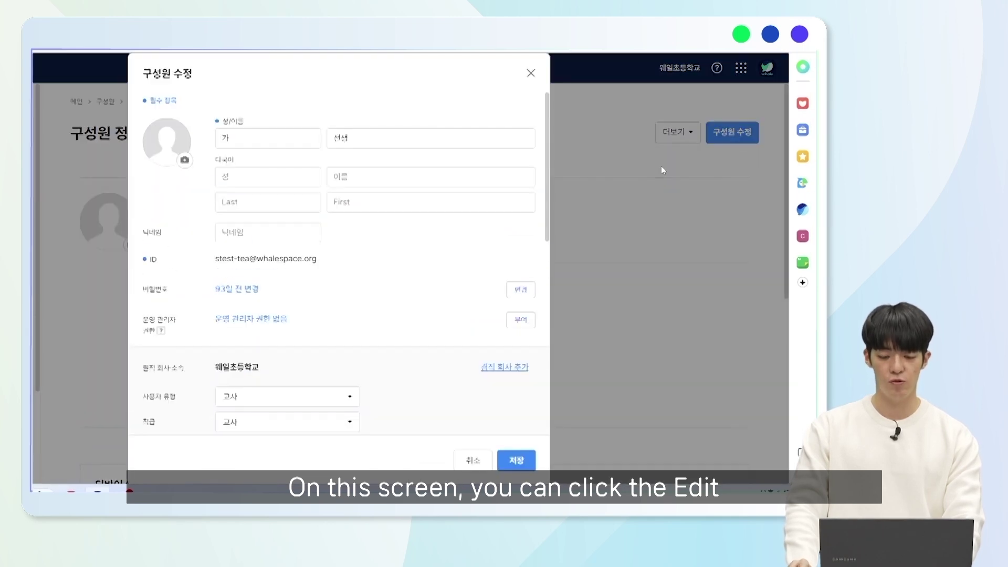
left_click(265, 135)
left_click(361, 136)
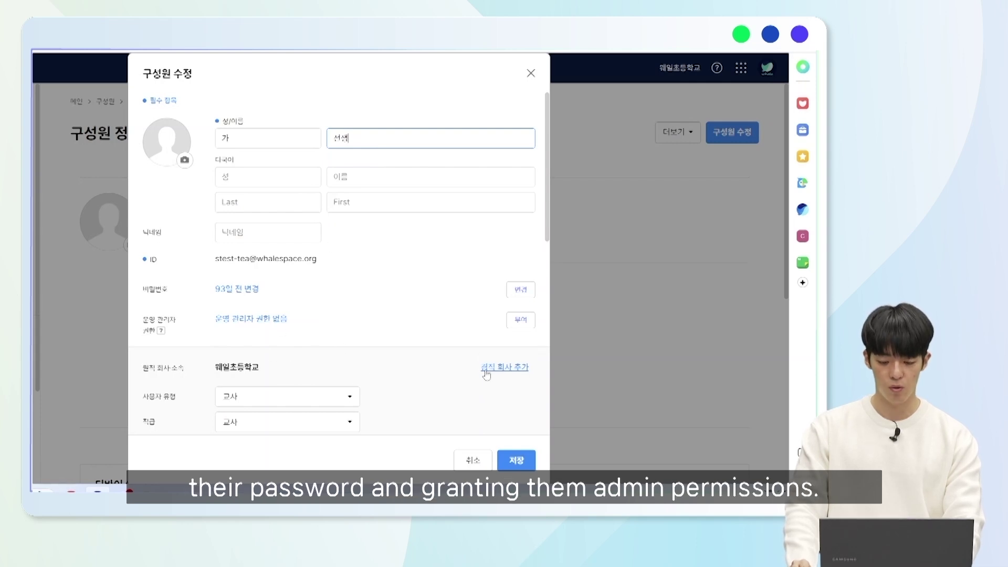
scroll(475, 367, "down", 2)
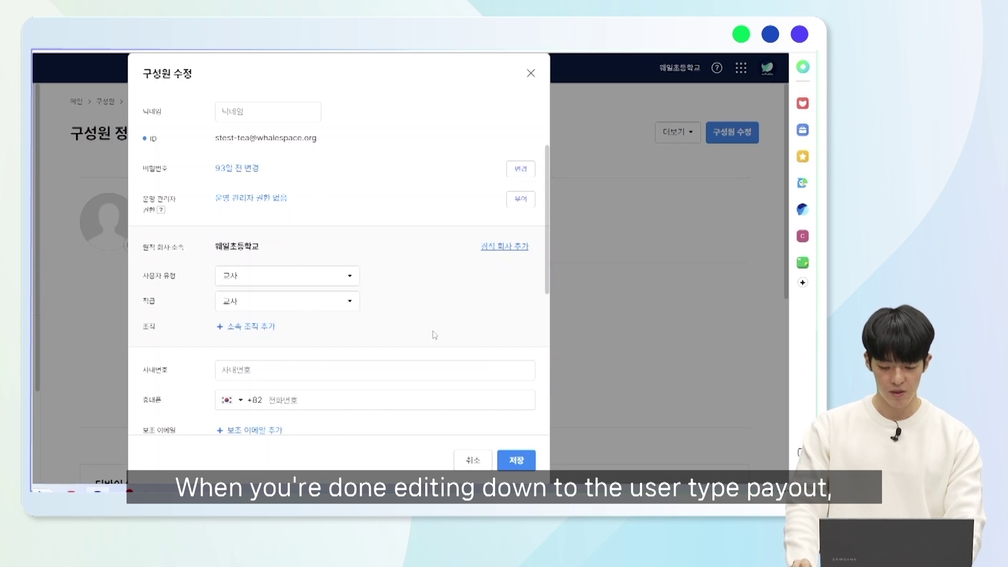
left_click(517, 461)
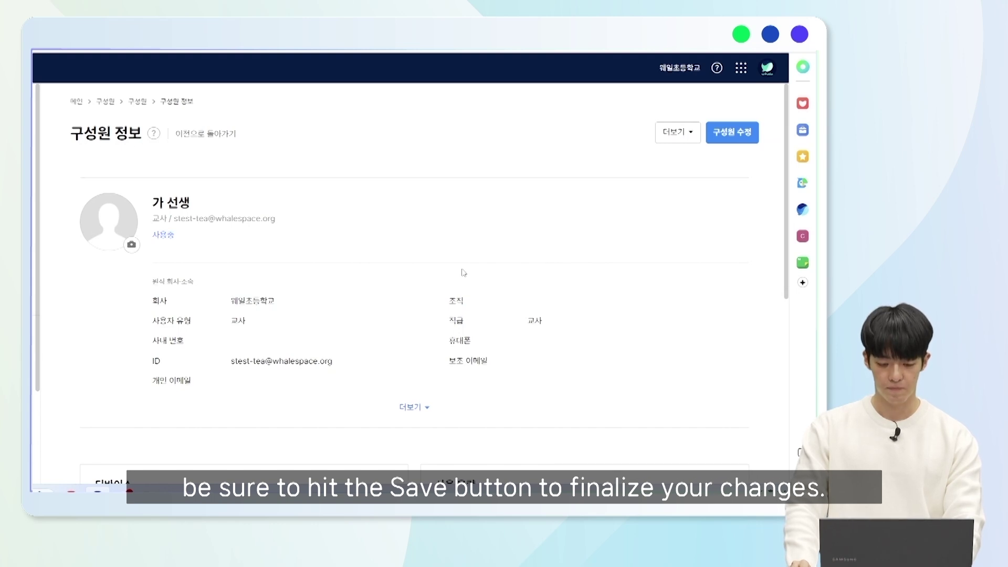
scroll(456, 265, "down", 1)
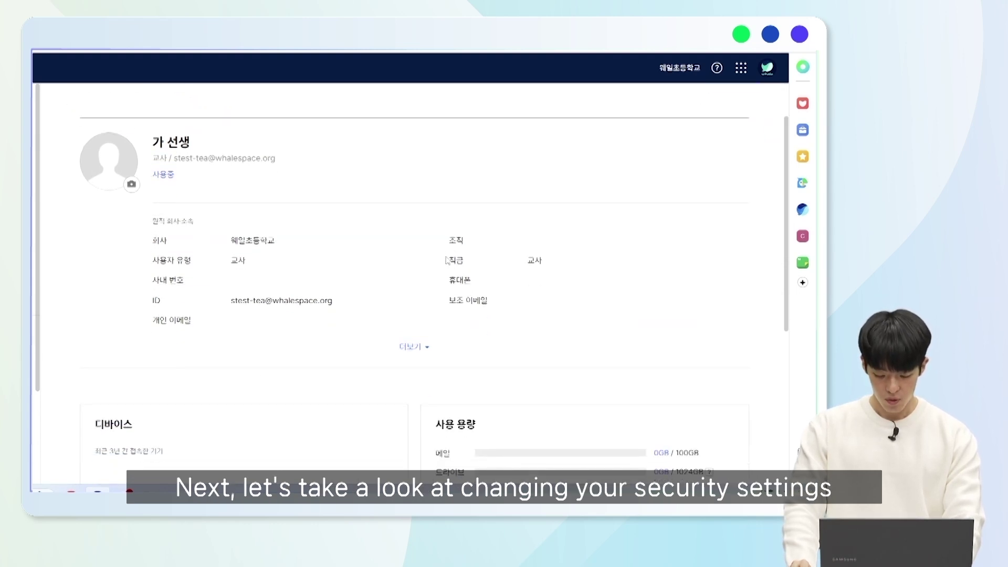
scroll(446, 260, "down", 5)
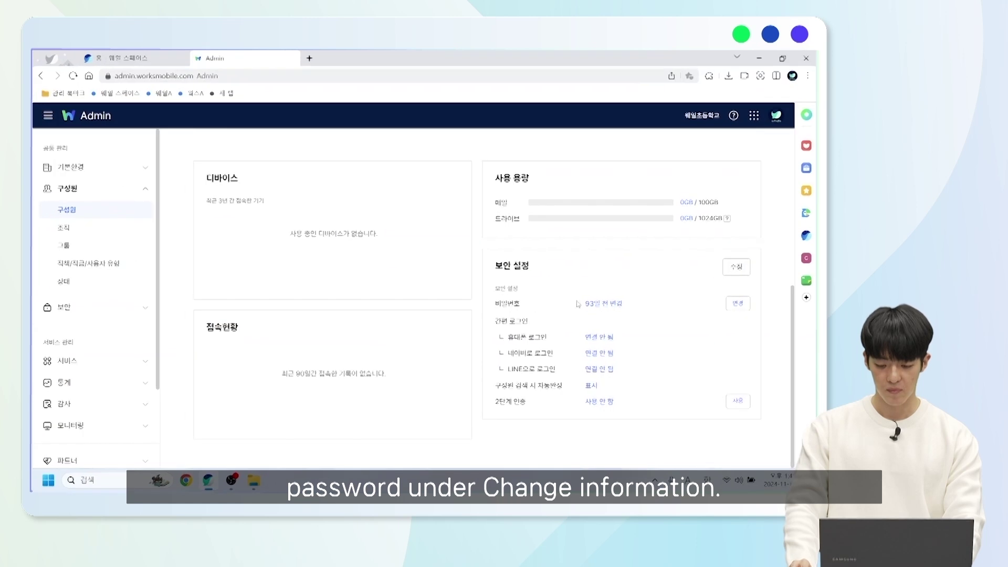
left_click(738, 304)
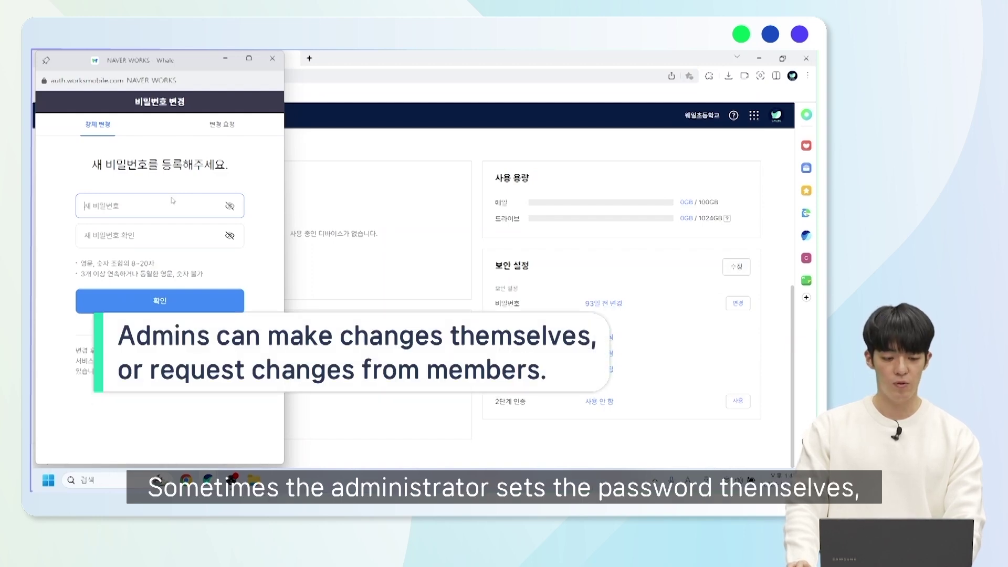
left_click(215, 126)
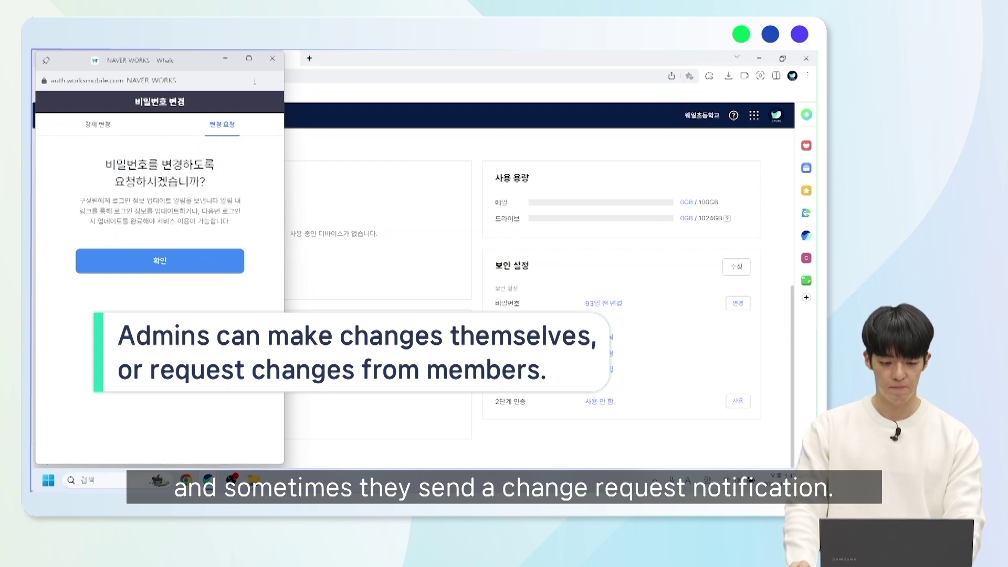
left_click(271, 57)
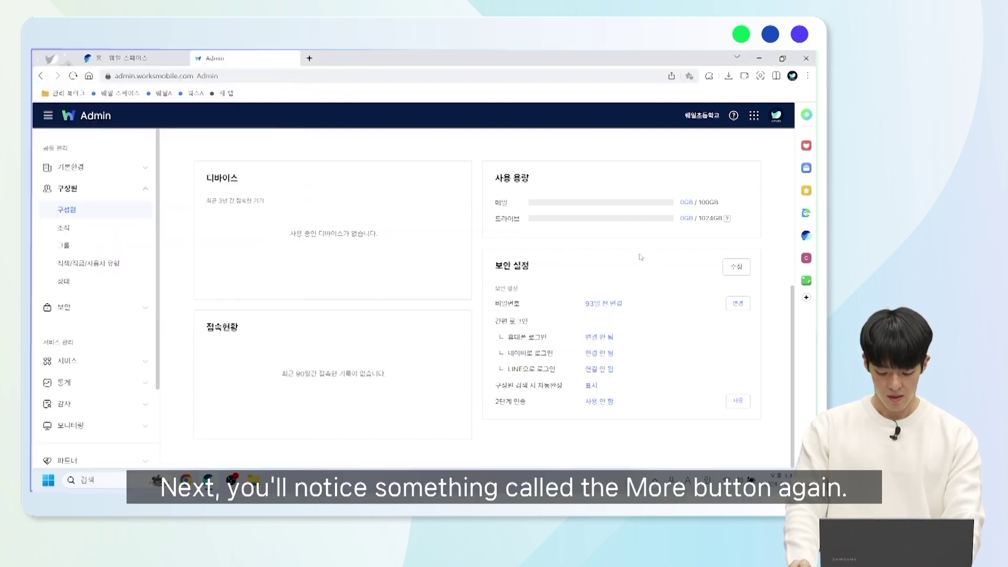
- Scroll to the top of the member page and show the member's additional actions
scroll(611, 259, "up", 6)
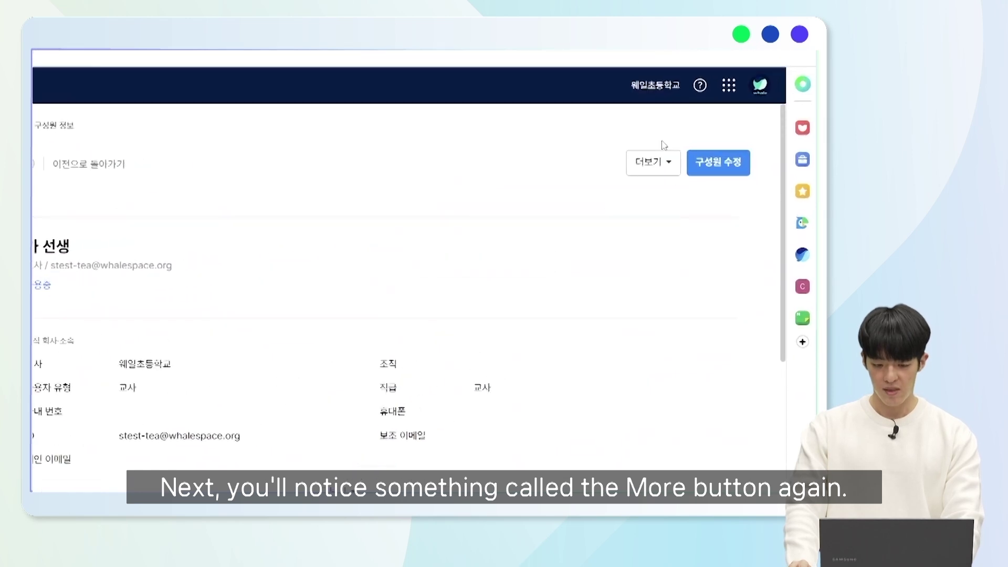
left_click(671, 167)
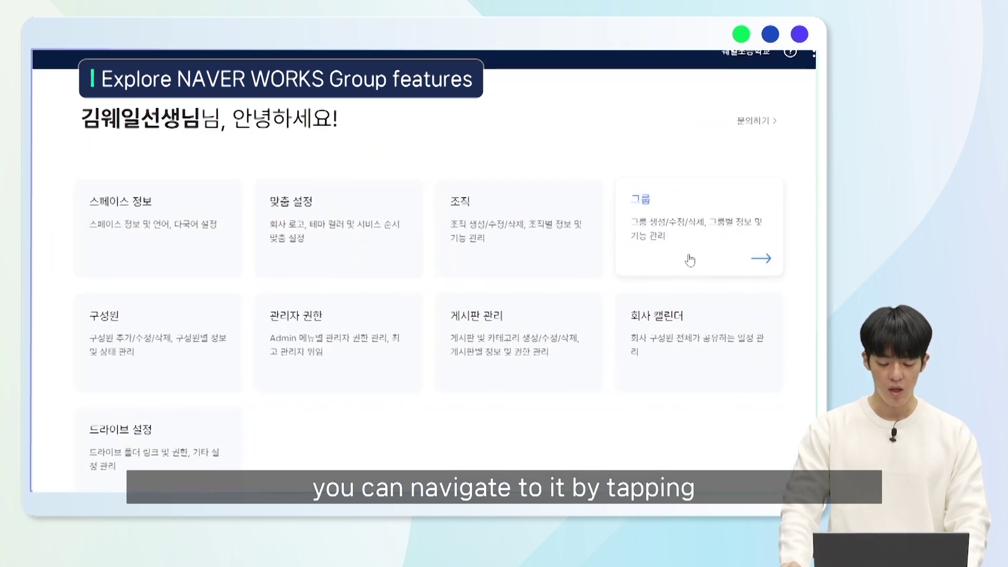
- Go to the Groups list and open the 테스트 group's details
left_click(681, 244)
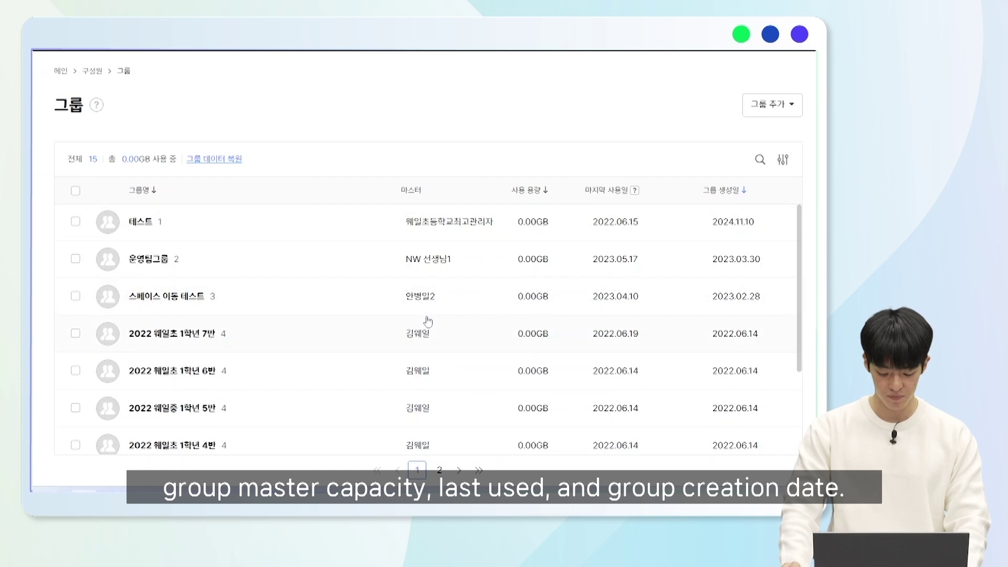
left_click(146, 225)
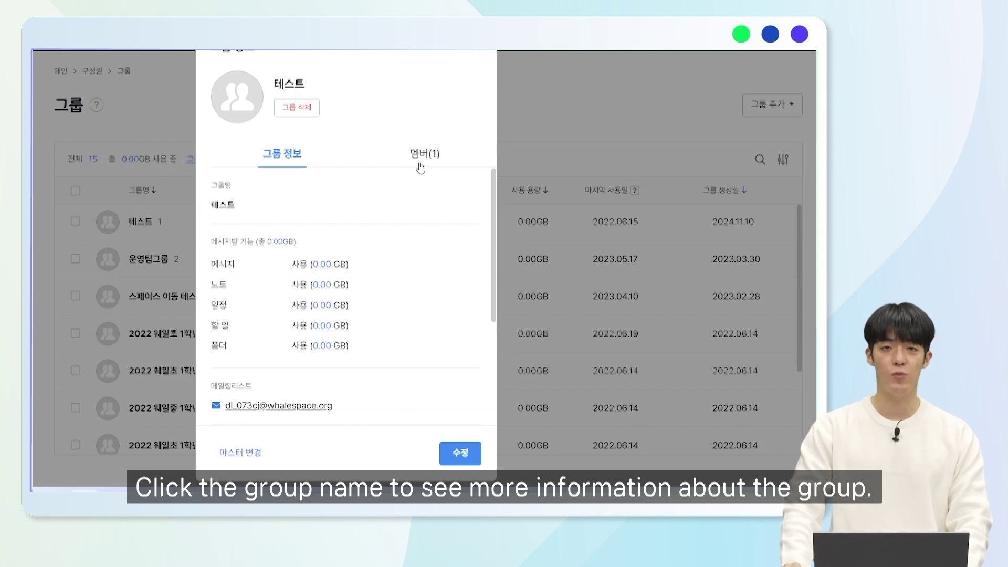
- Check the 테스트 group's member list, then switch to 운영팀그룹's details
left_click(420, 167)
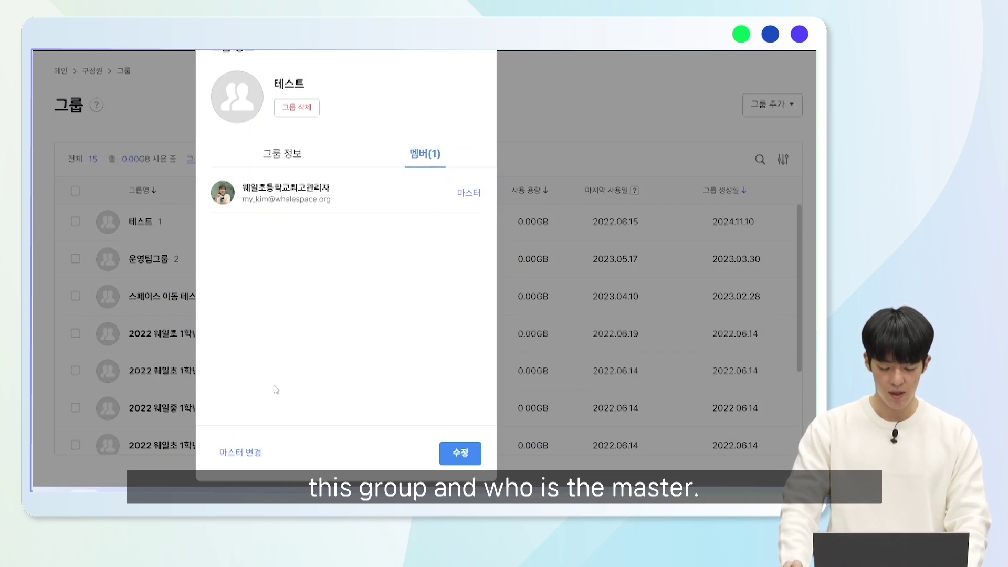
left_click(482, 55)
left_click(129, 260)
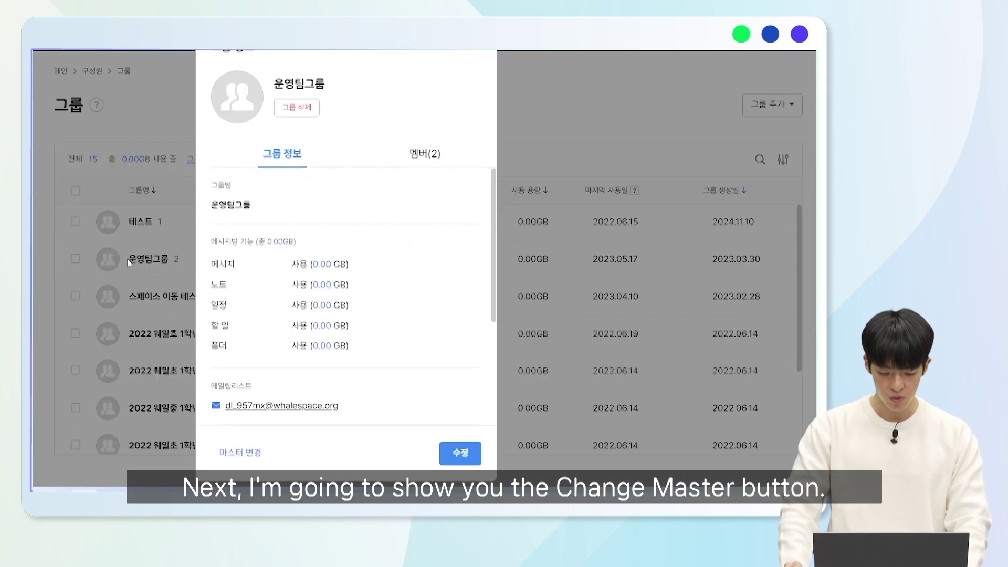
- Make the second member of 운영팀그룹 a master too, so both members are masters
left_click(422, 153)
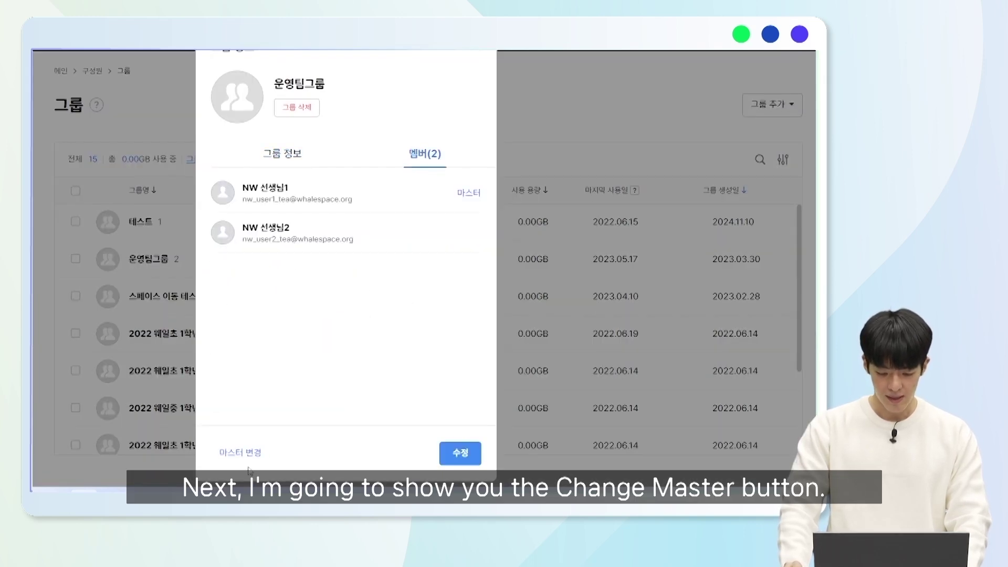
left_click(241, 453)
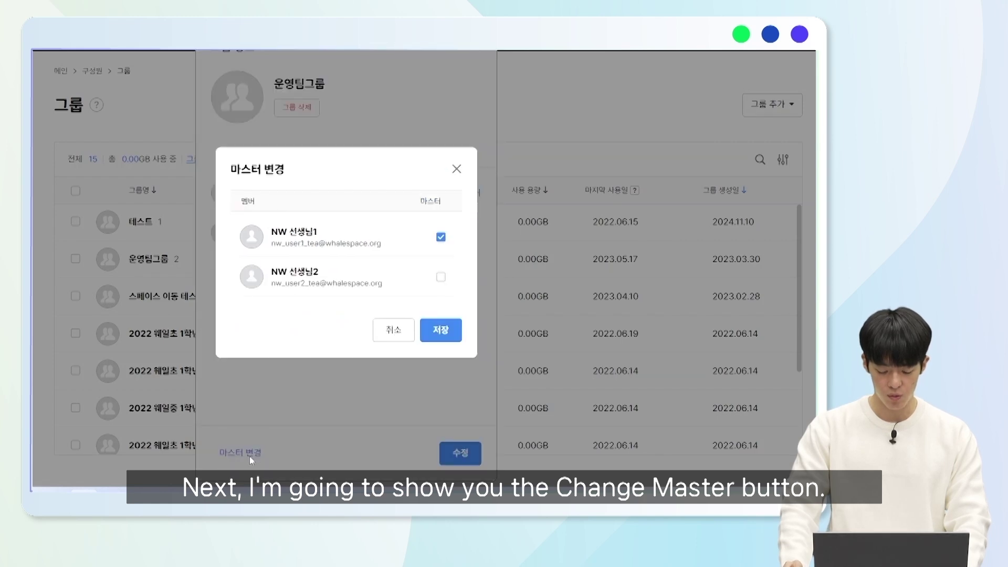
left_click(441, 280)
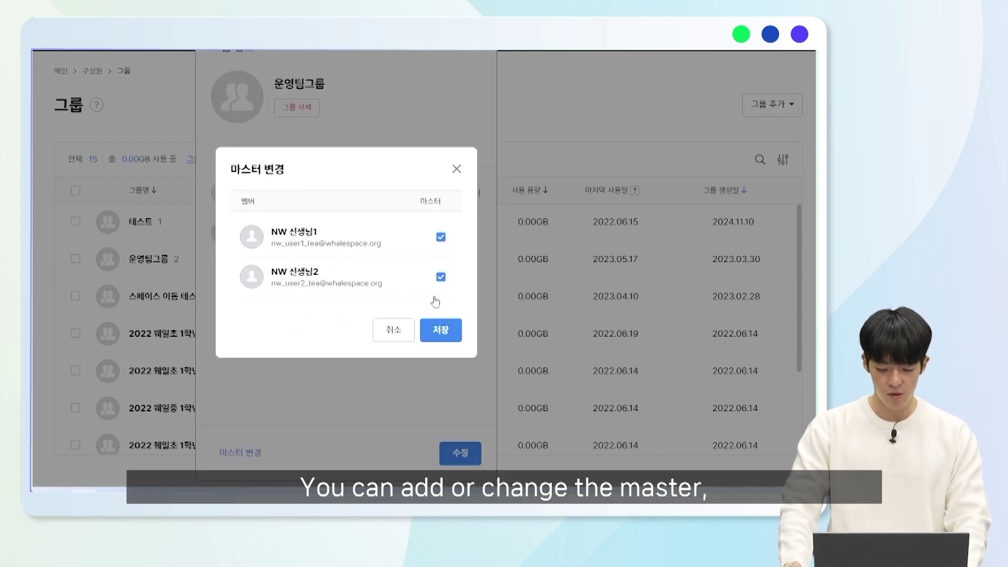
left_click(429, 334)
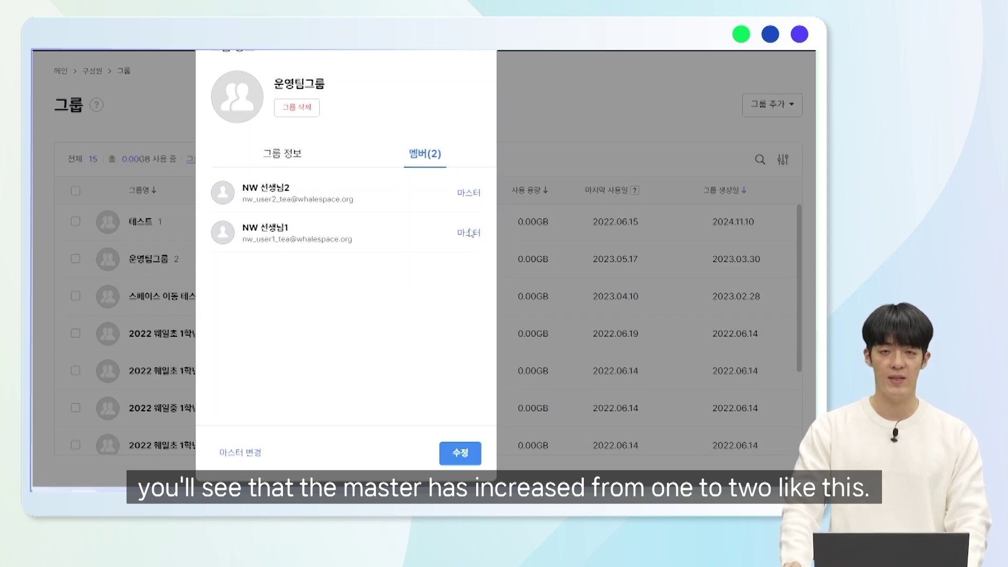
left_click(449, 450)
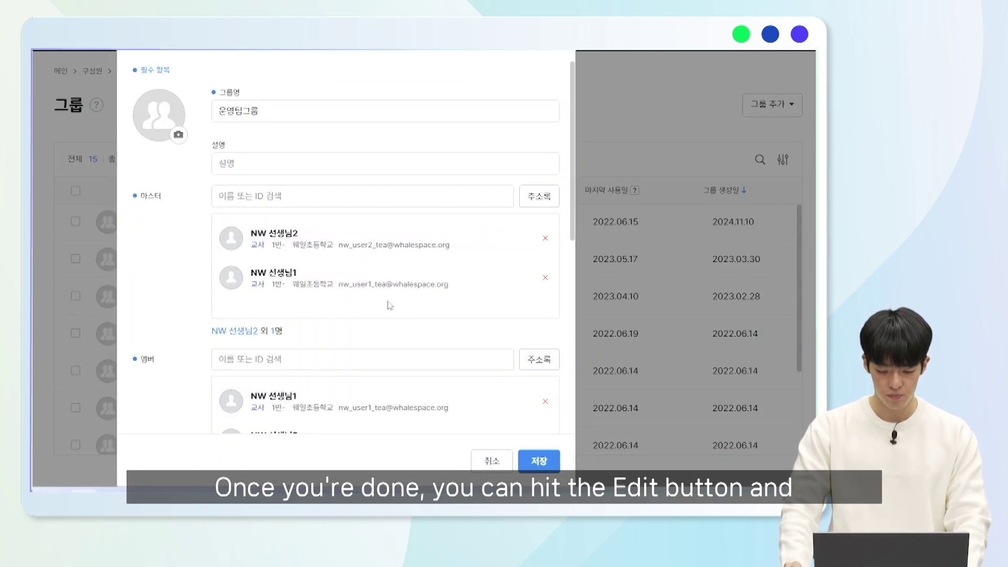
- Search for the new member account, add it as 운영팀그룹's third member, and save
left_click(304, 110)
scroll(305, 121, "down", 3)
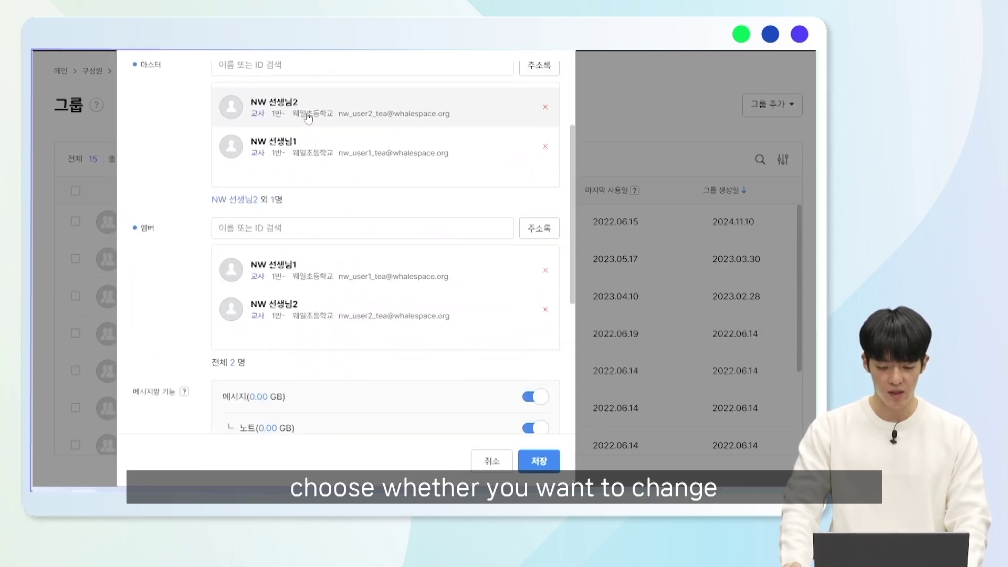
scroll(306, 117, "up", 3)
left_click(330, 196)
scroll(338, 203, "down", 3)
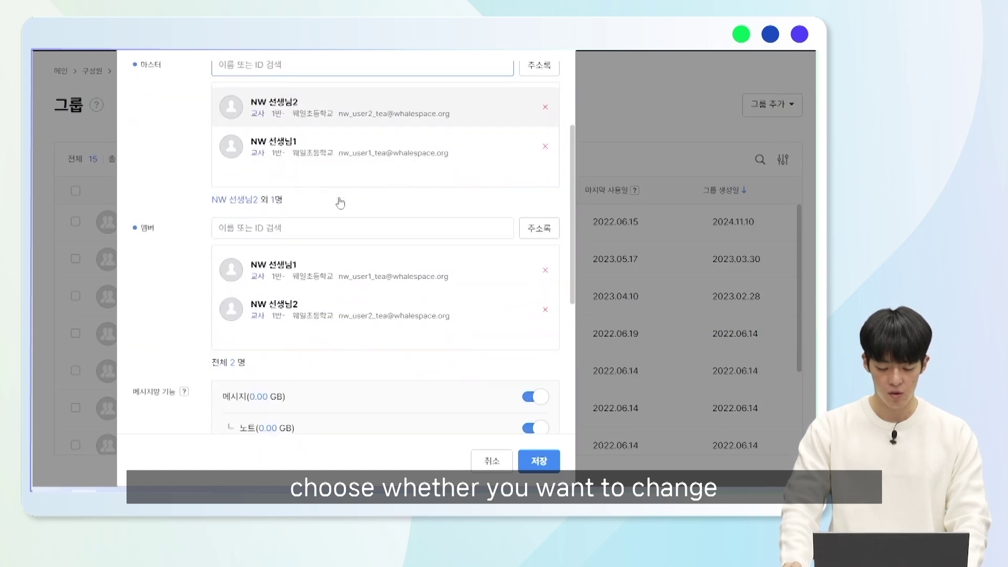
left_click(330, 230)
type("r")
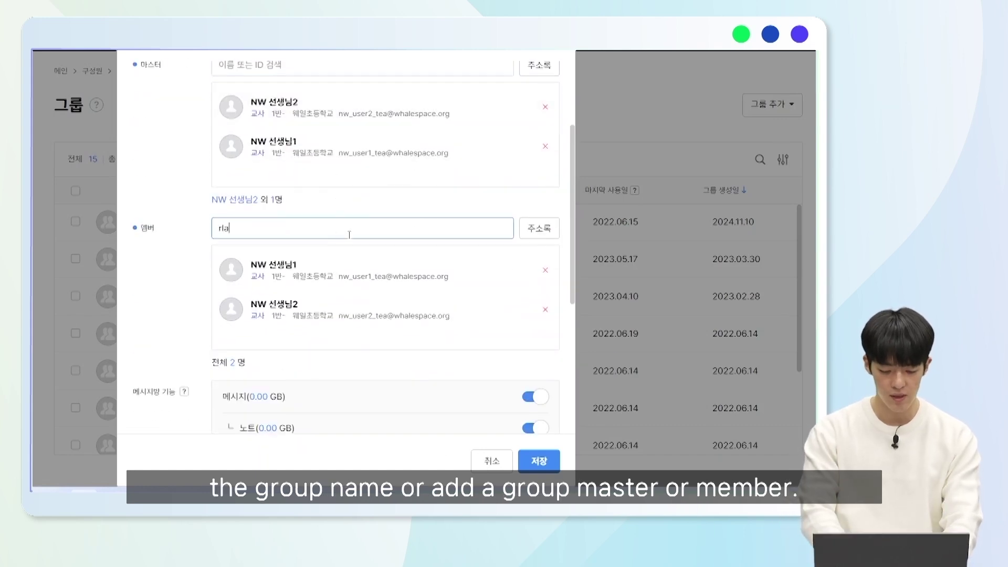
key("BackSpace")
type("김웨일2")
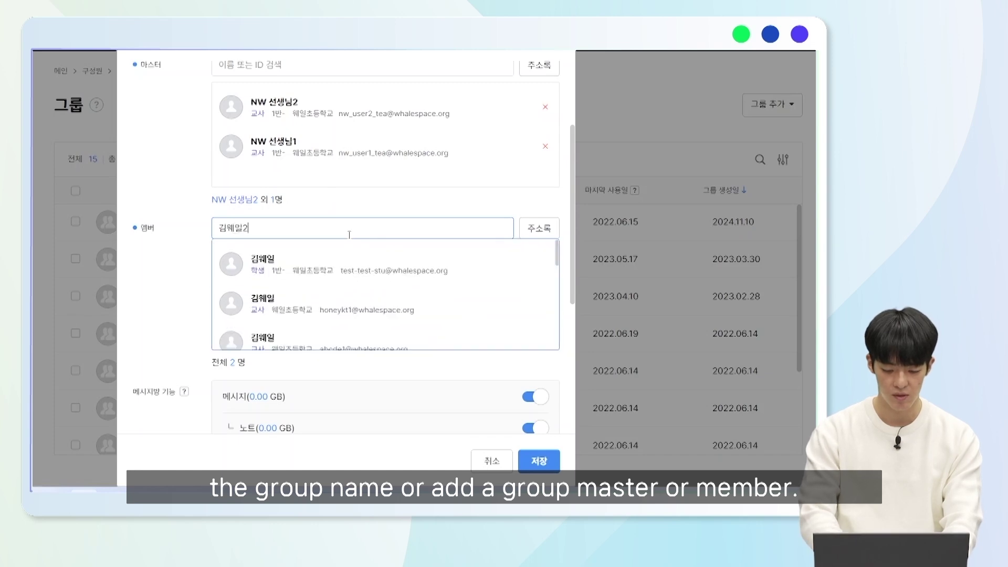
left_click(363, 263)
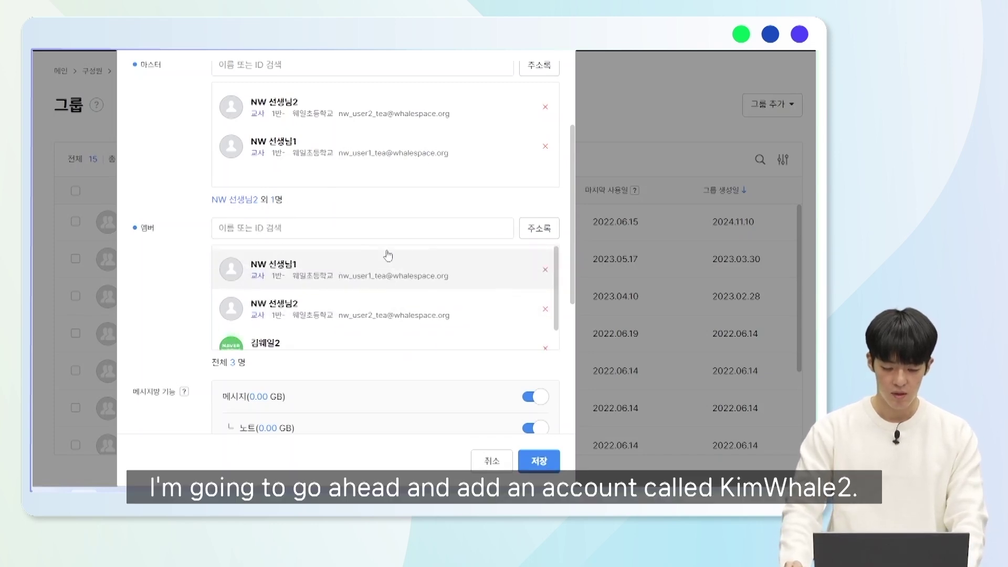
scroll(373, 315, "down", 2)
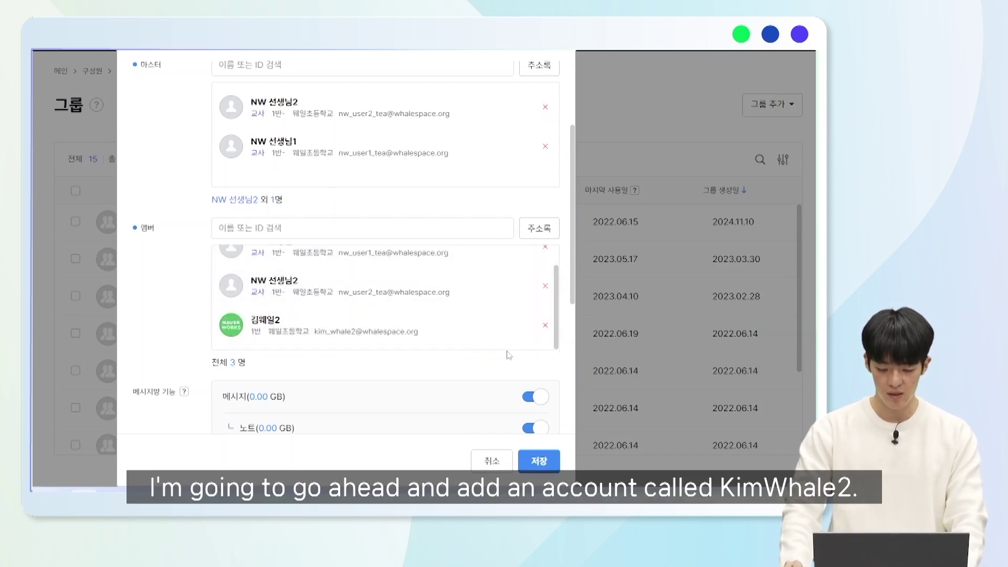
scroll(558, 420, "down", 5)
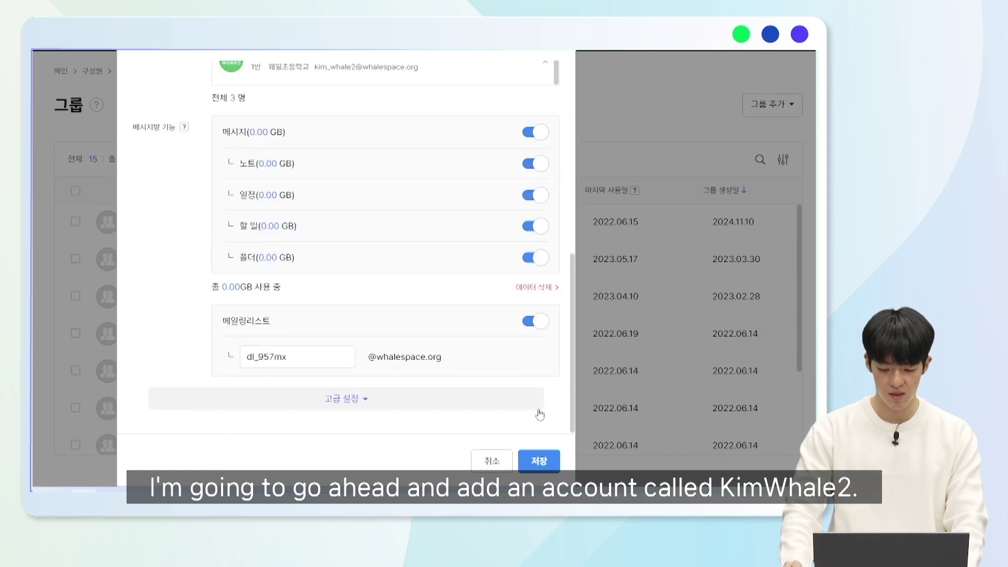
left_click(540, 462)
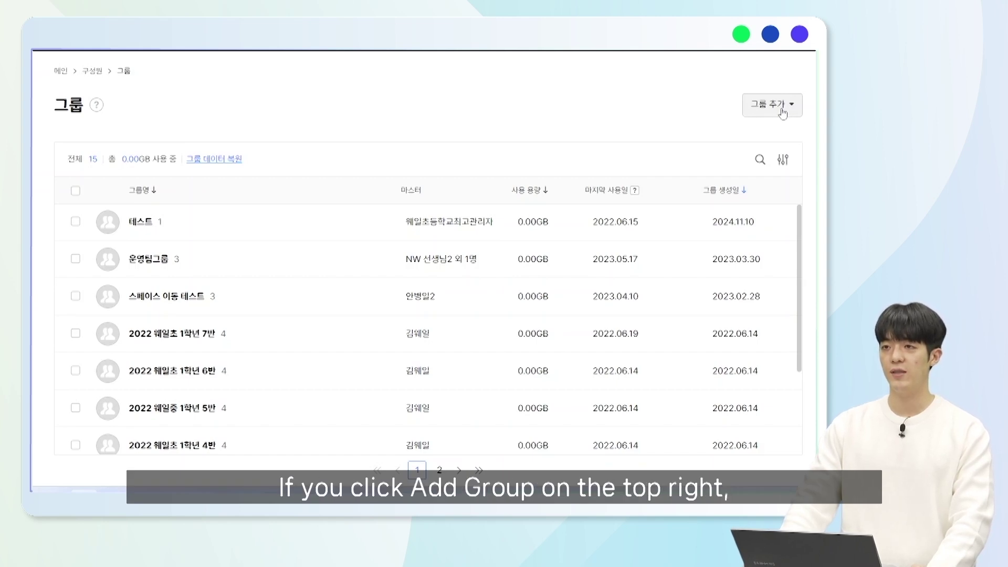
- Start a new internal group and name it 테스트그룹2
left_click(783, 111)
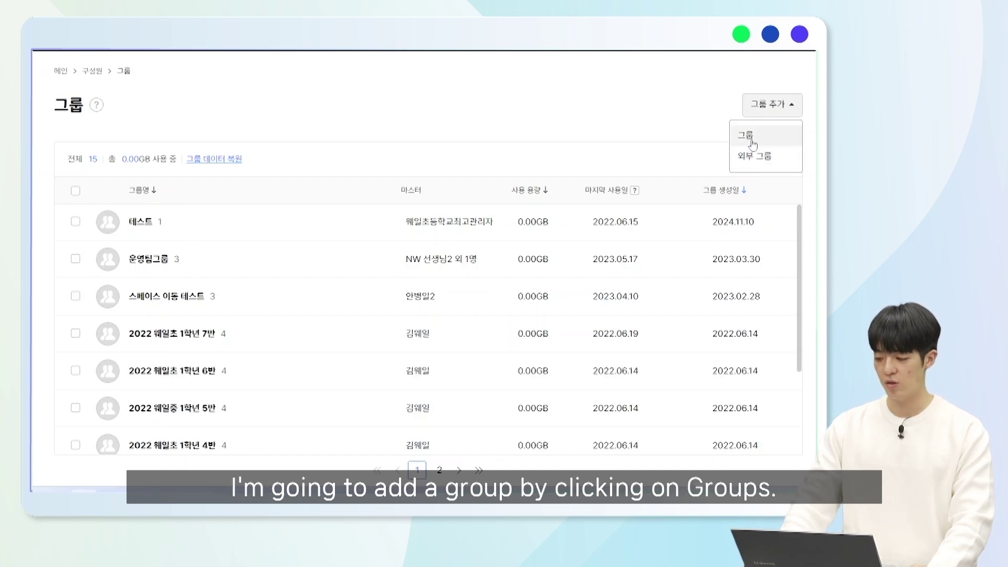
left_click(749, 138)
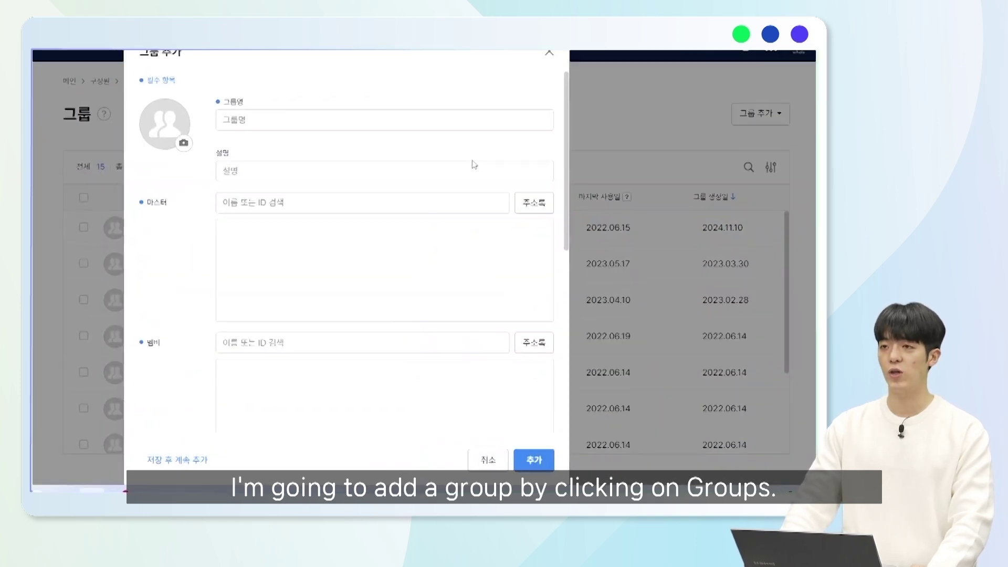
left_click(310, 143)
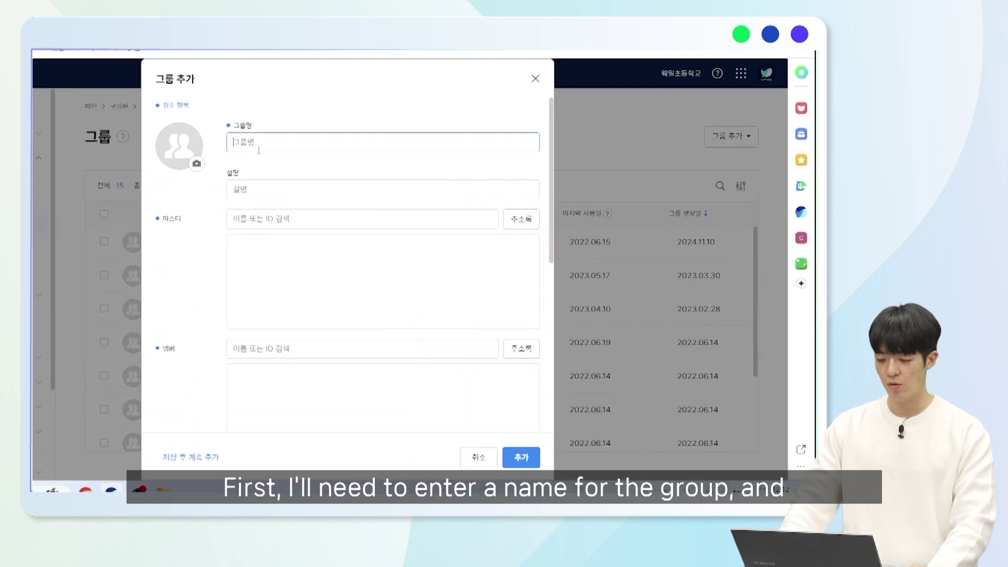
type("대스트")
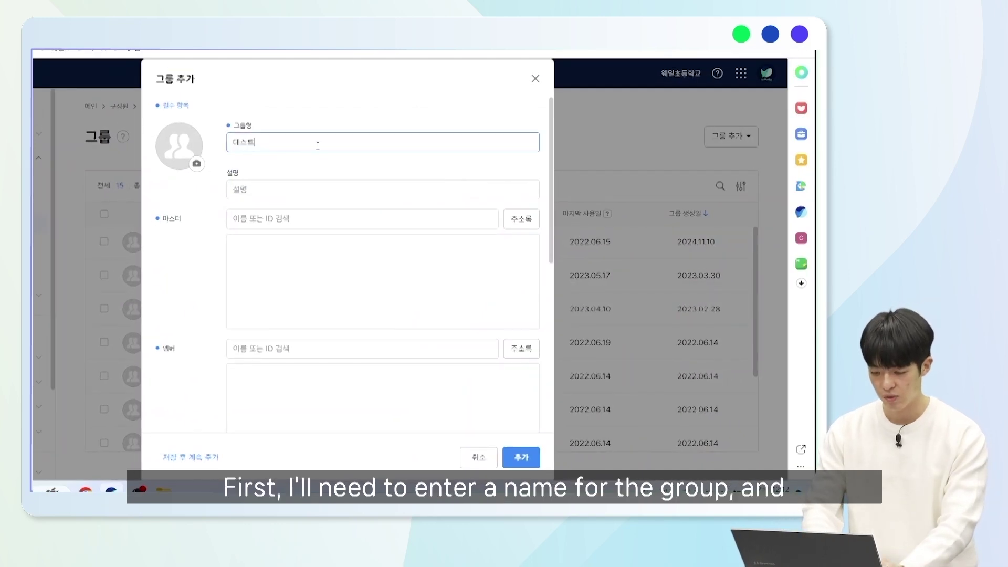
type("그룹2")
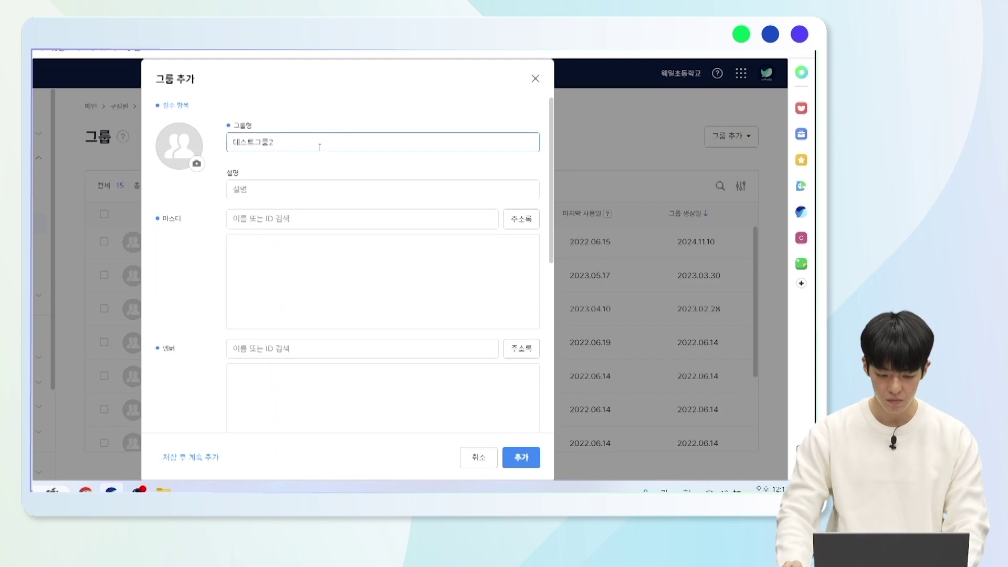
left_click(320, 164)
- Search for the teacher account and set it as the group's master
left_click(364, 221)
type("김")
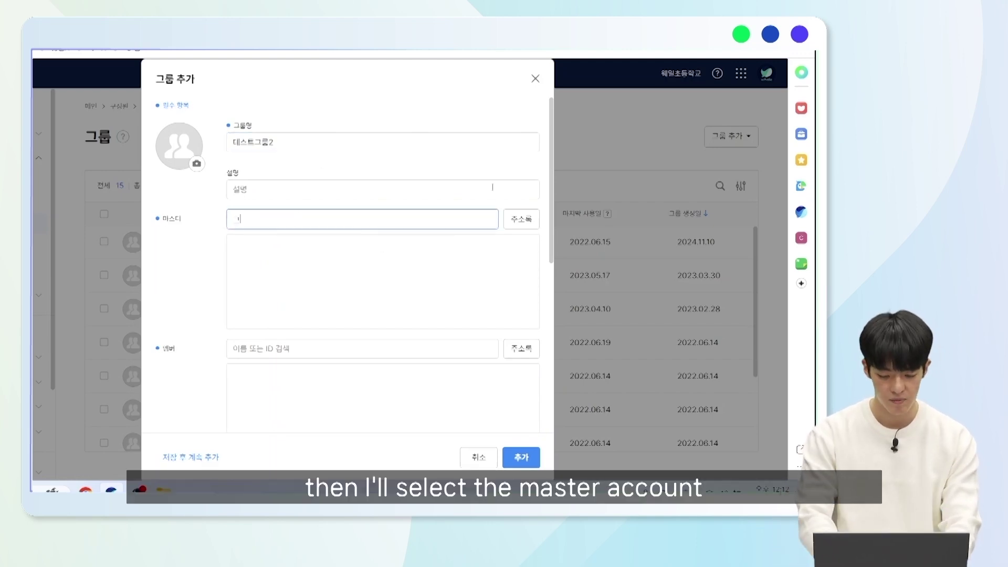
type("웨일신세임")
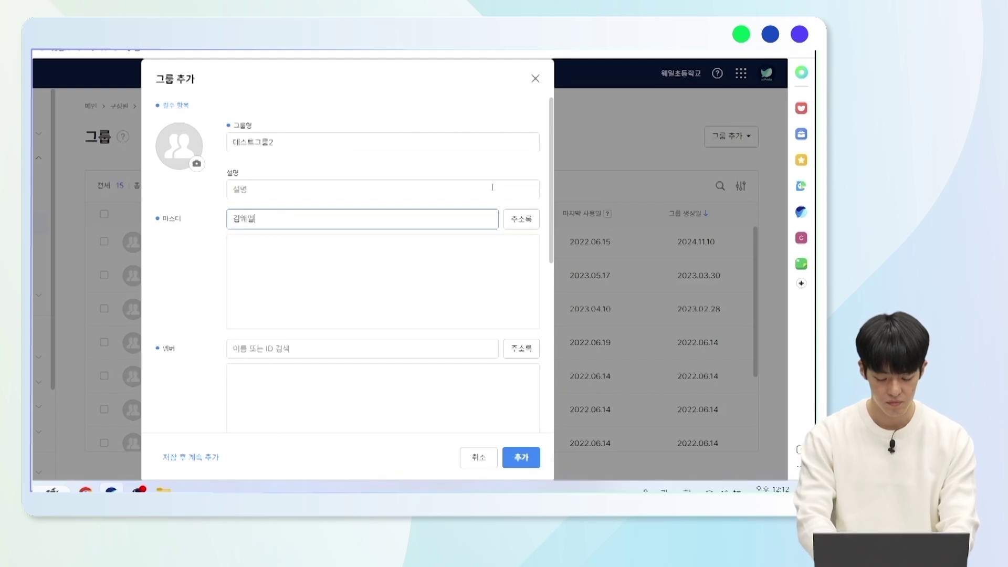
key("BackSpace")
key("BackSpace")
type("생네")
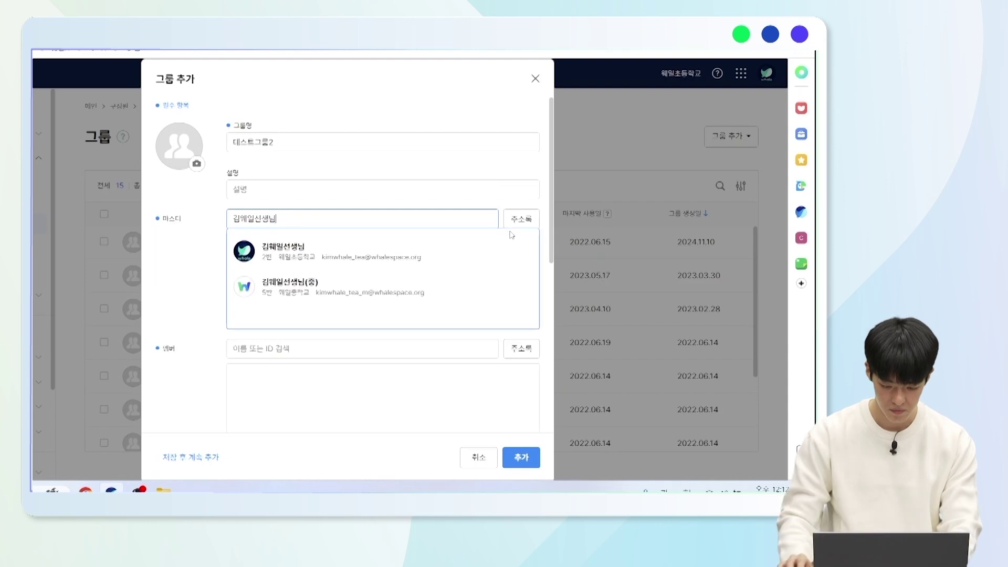
left_click(426, 255)
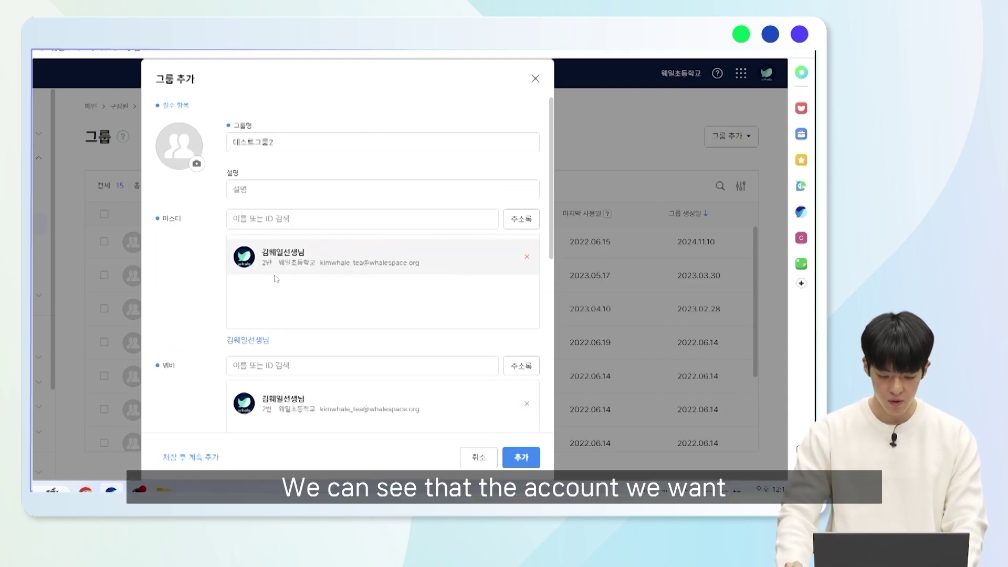
scroll(317, 273, "down", 2)
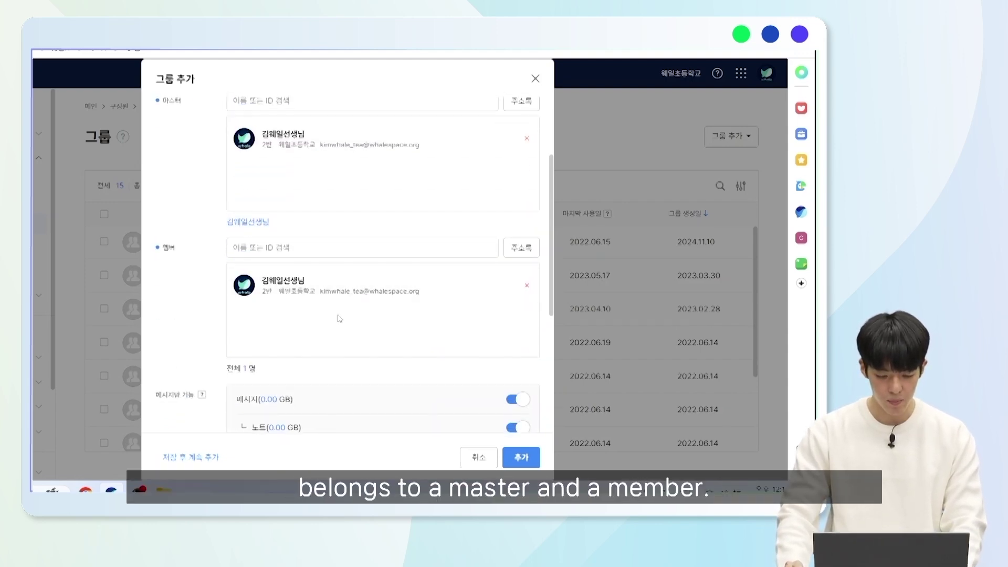
scroll(340, 319, "up", 3)
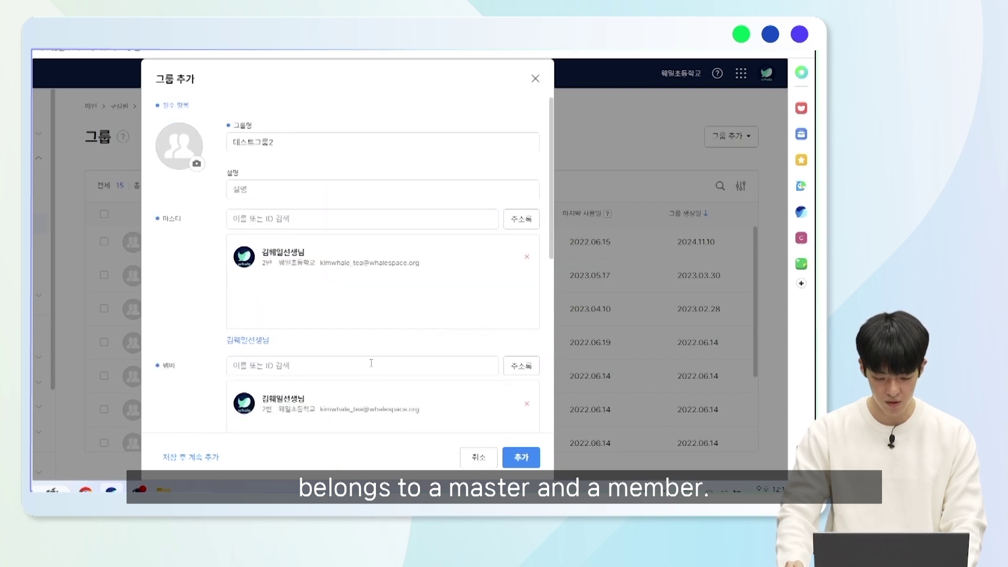
scroll(332, 310, "down", 3)
- Add the second account as a member and create the group, bringing the total to 16
left_click(368, 250)
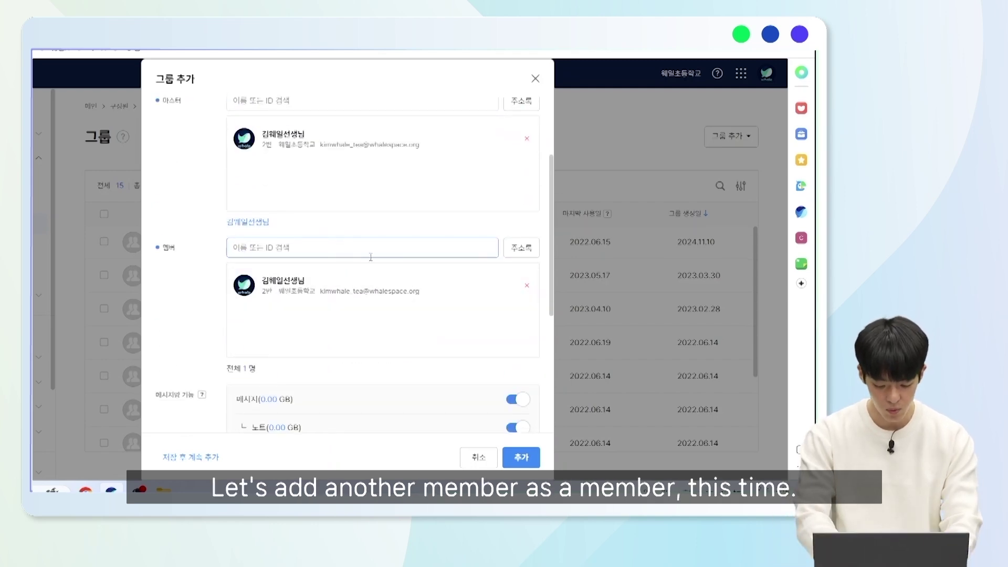
type("김웨일2")
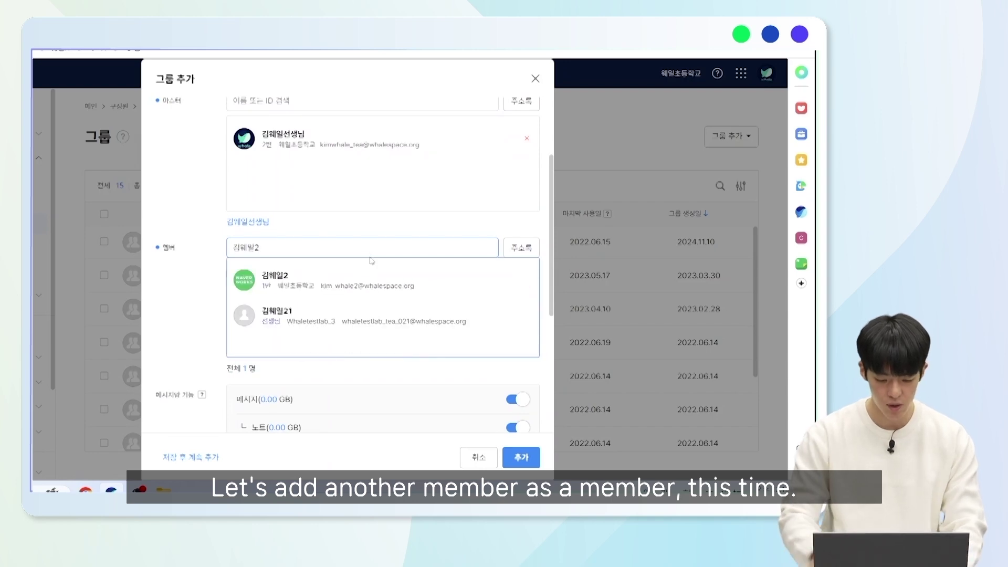
left_click(362, 279)
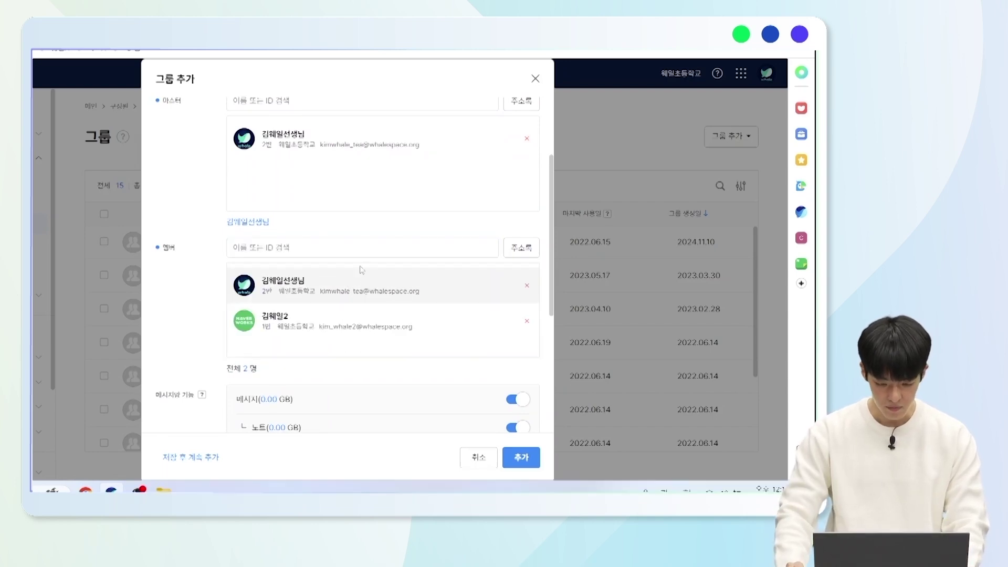
scroll(247, 219, "up", 1)
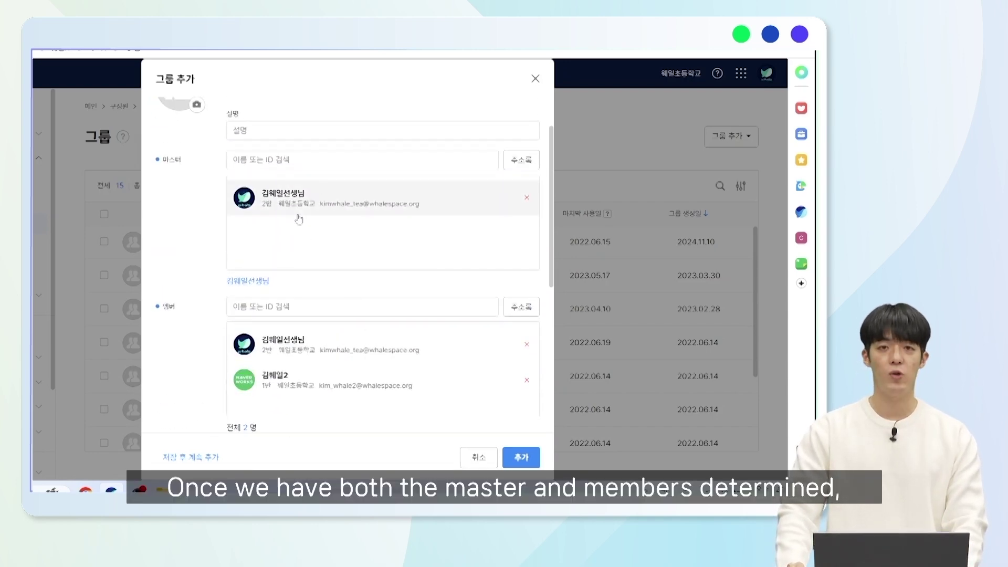
scroll(315, 224, "down", 3)
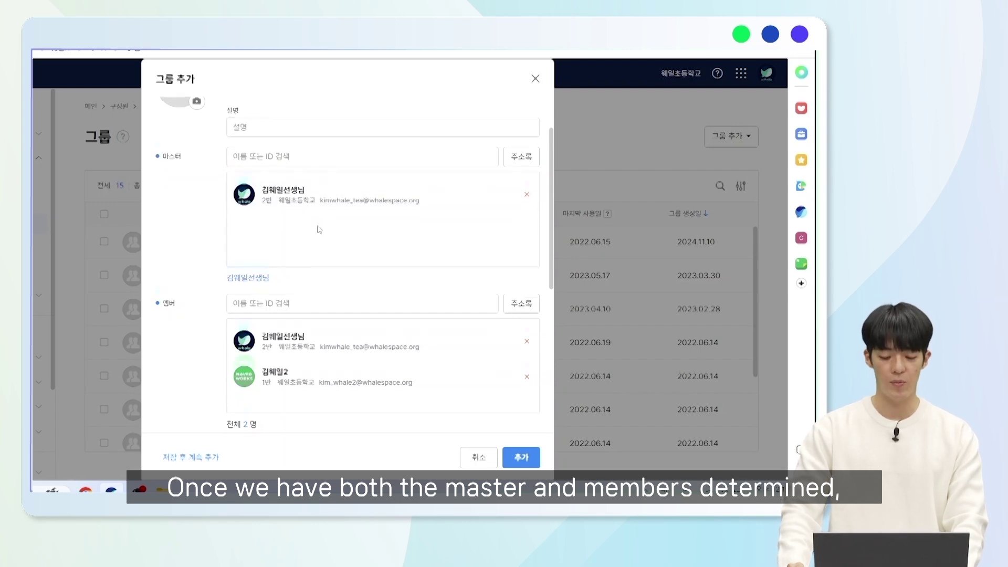
scroll(319, 225, "down", 2)
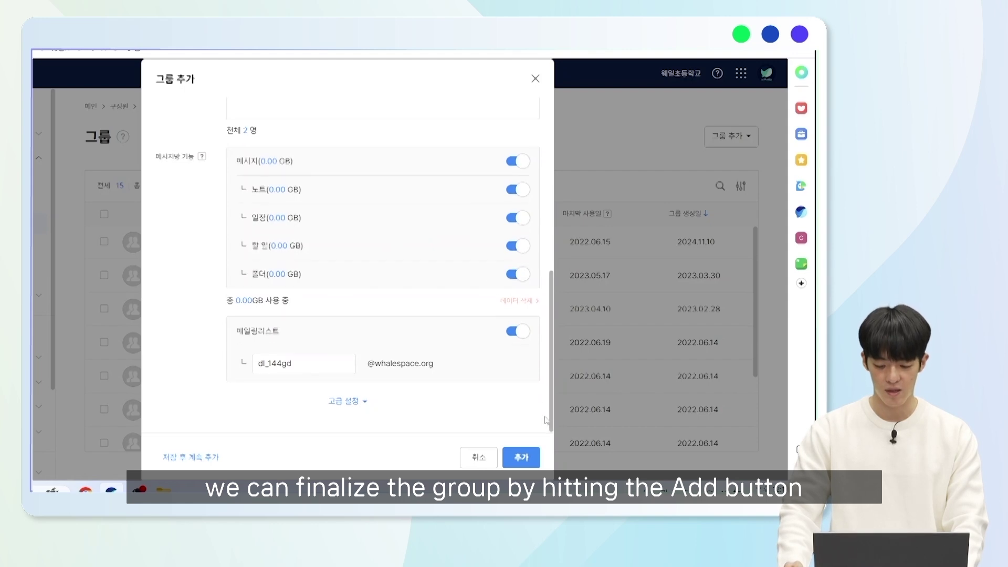
left_click(527, 456)
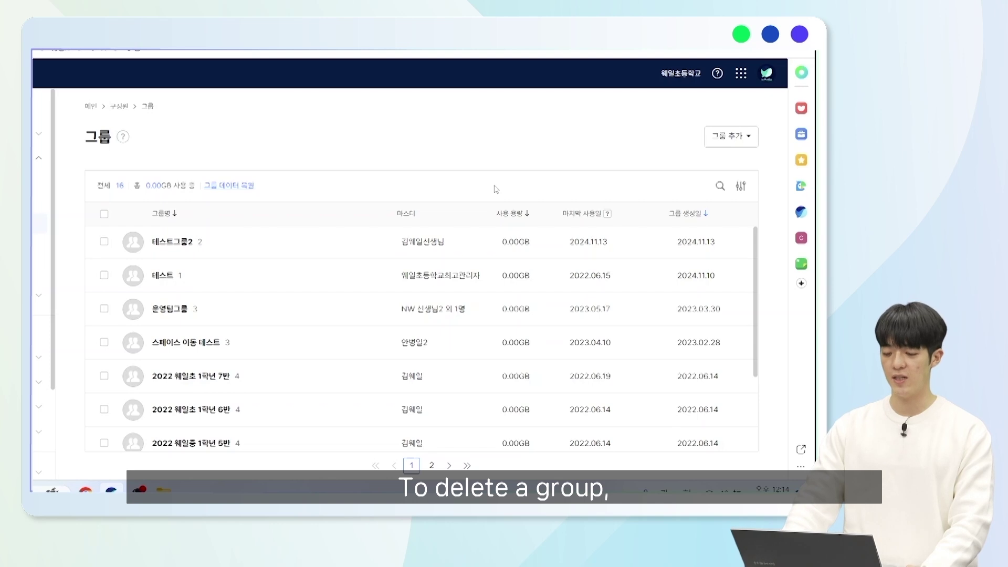
- Select 테스트그룹2 and request its deletion
left_click(105, 242)
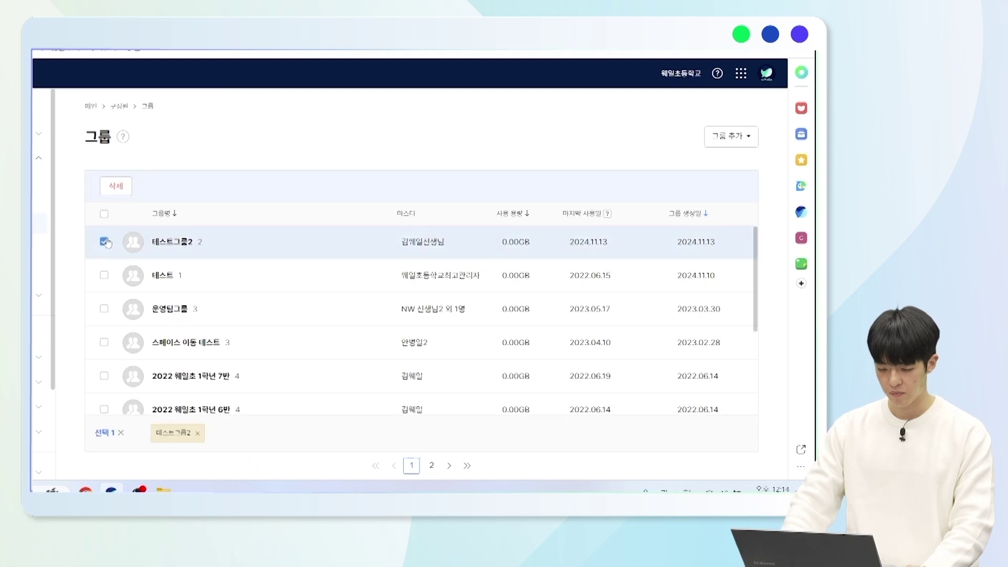
left_click(116, 185)
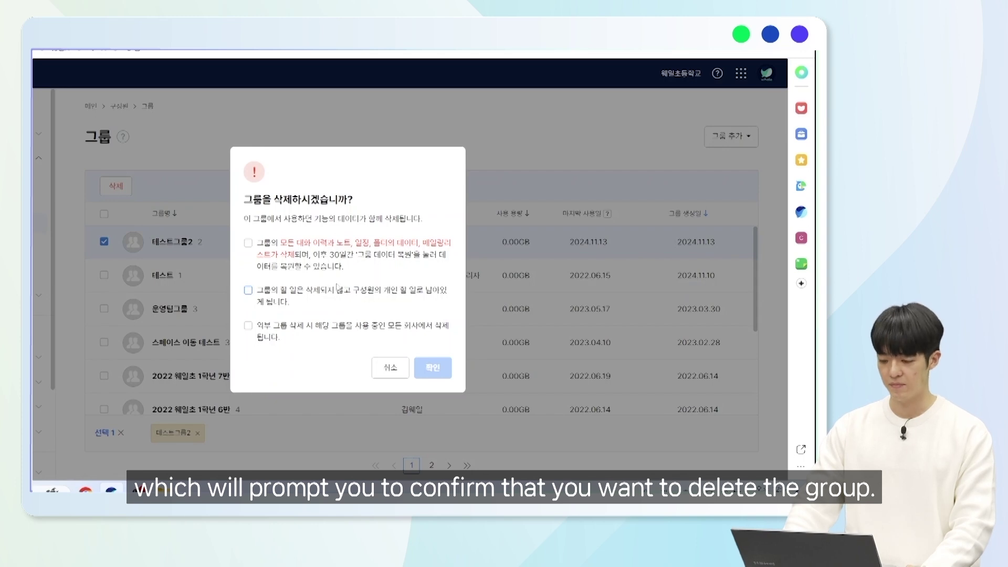
- Acknowledge all three deletion warnings and confirm deleting 테스트그룹2
left_click(248, 243)
left_click(248, 291)
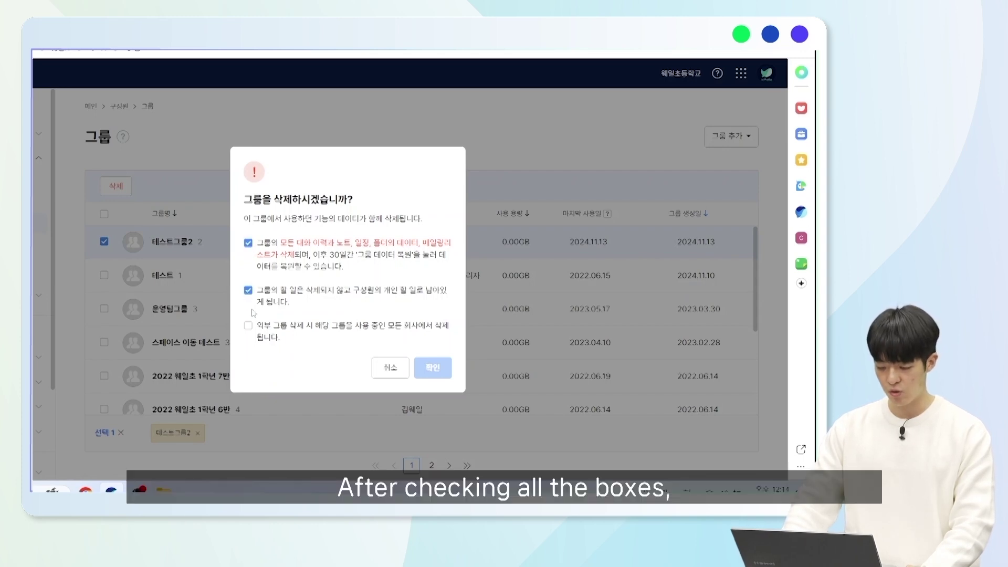
left_click(248, 326)
left_click(432, 368)
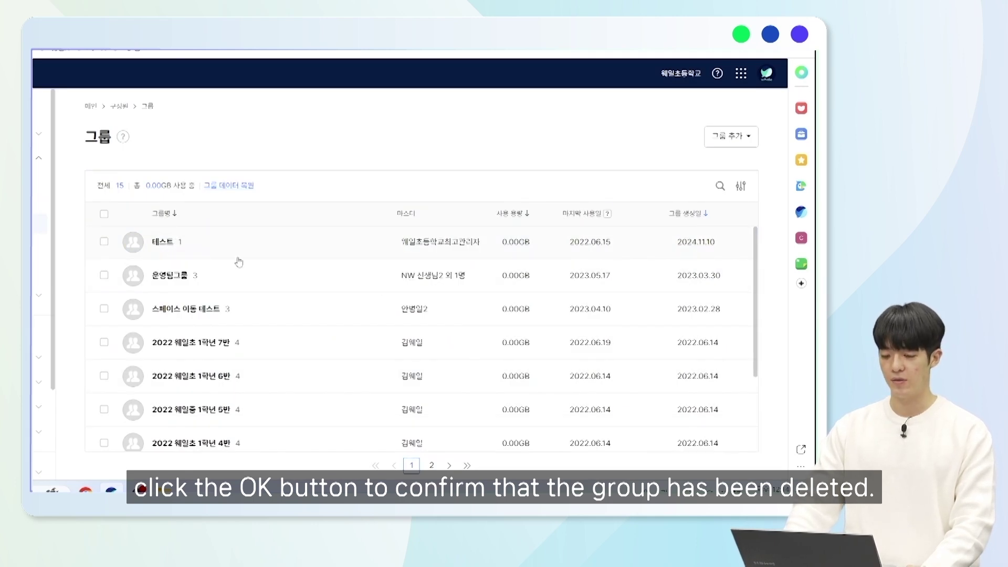
- Restore the deleted 테스트그룹2's data so its Restore Group Data entry reads 복원 완료
left_click(238, 186)
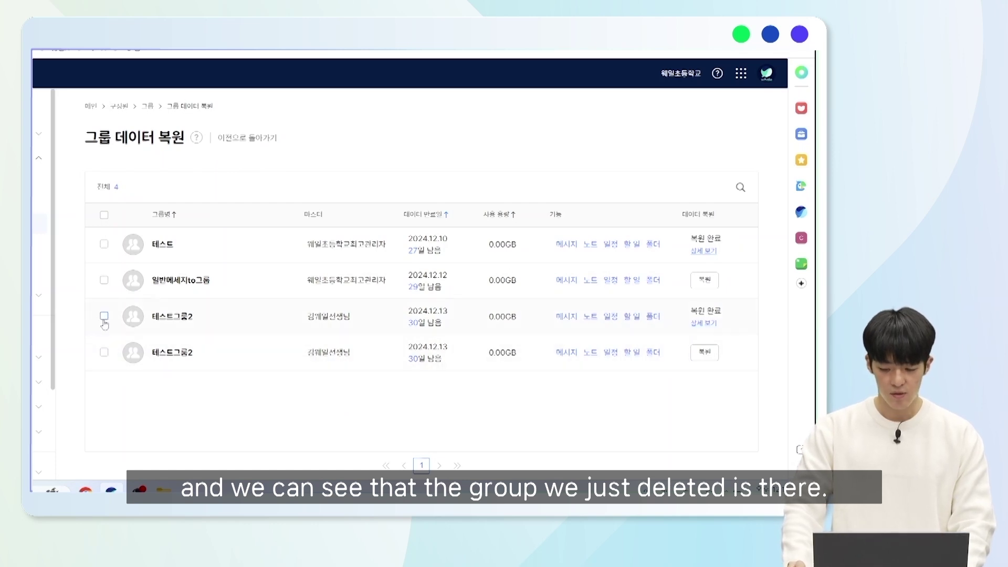
left_click(104, 355)
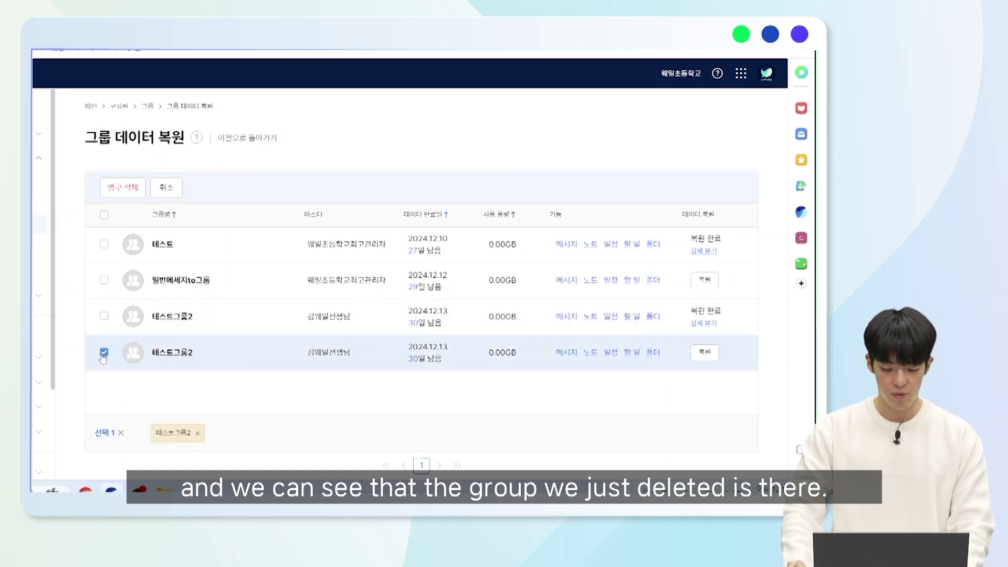
left_click(103, 352)
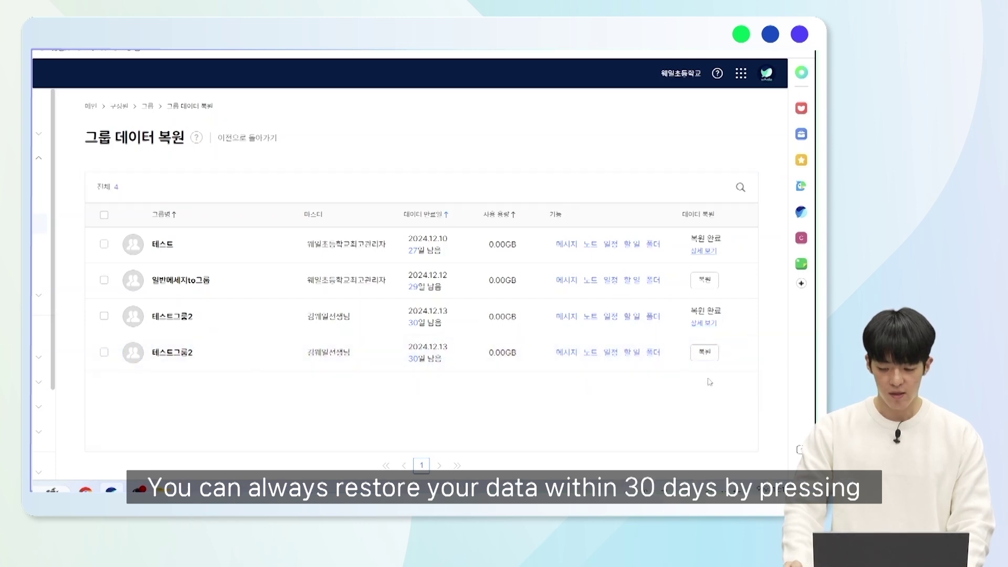
left_click(704, 353)
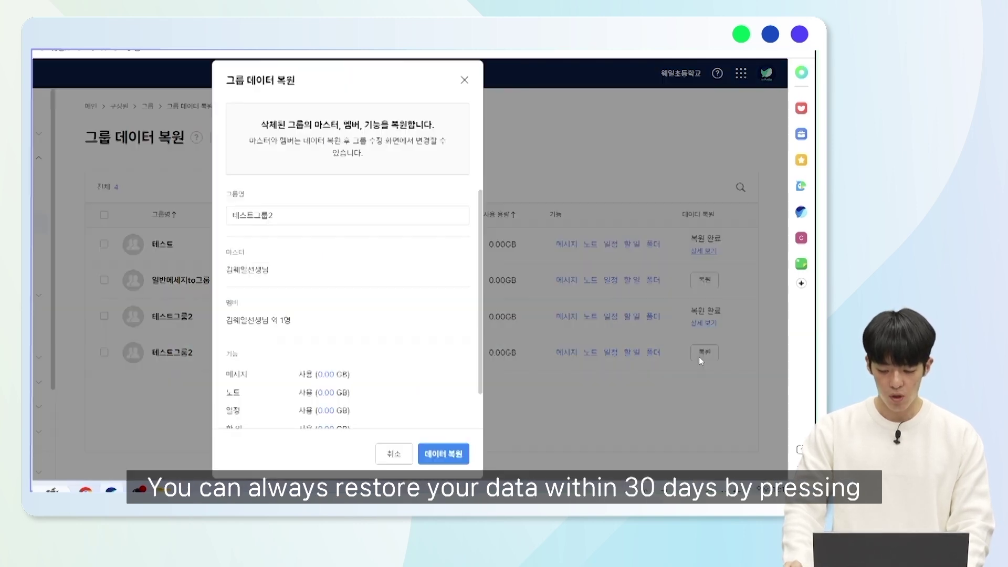
scroll(442, 346, "down", 2)
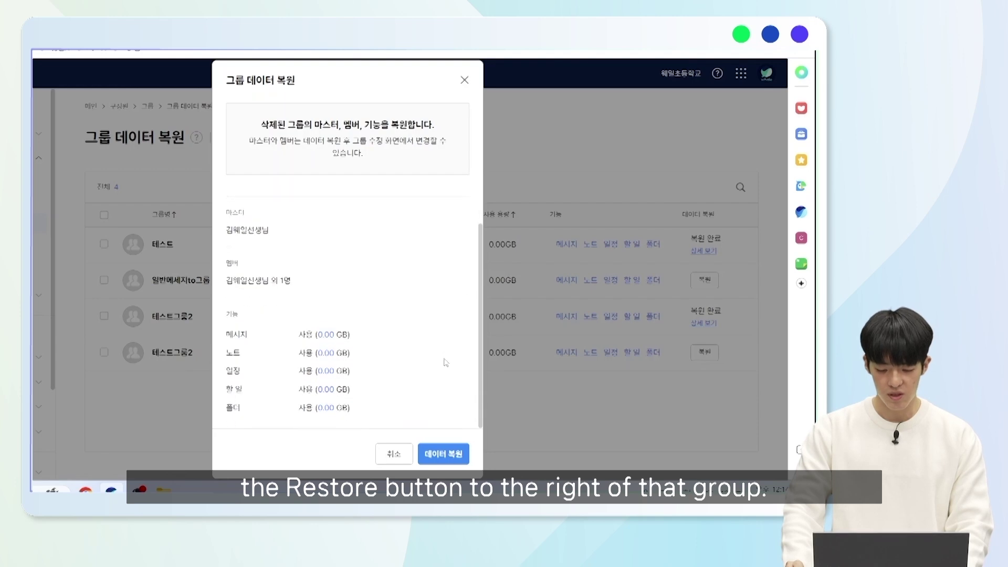
left_click(448, 459)
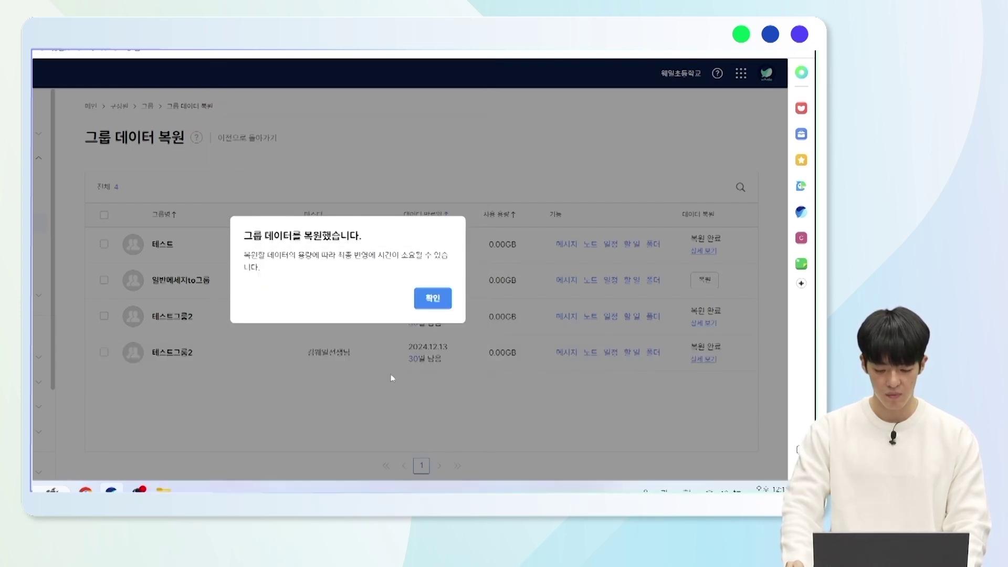
left_click_drag(246, 237, 371, 231)
left_click(373, 232)
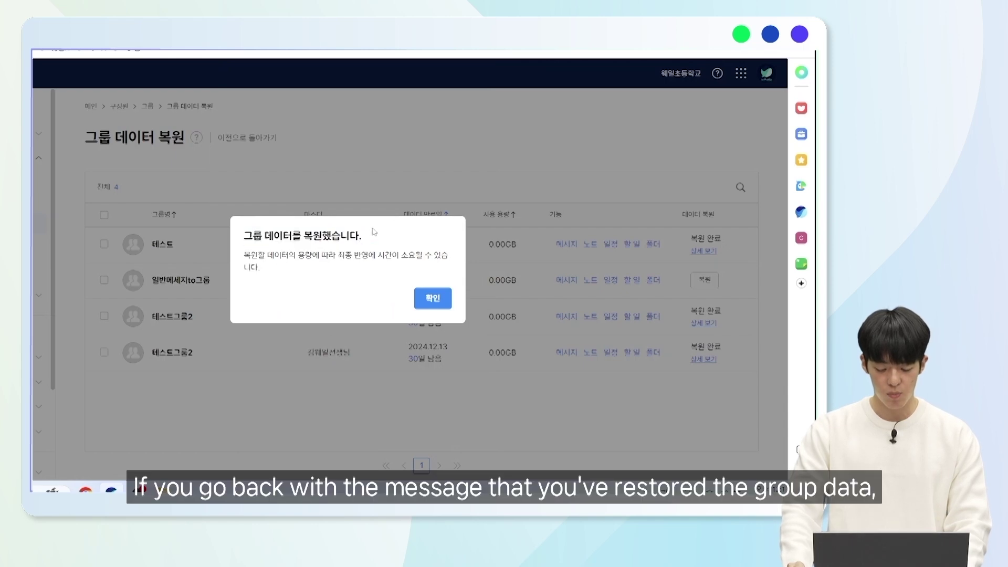
left_click(439, 302)
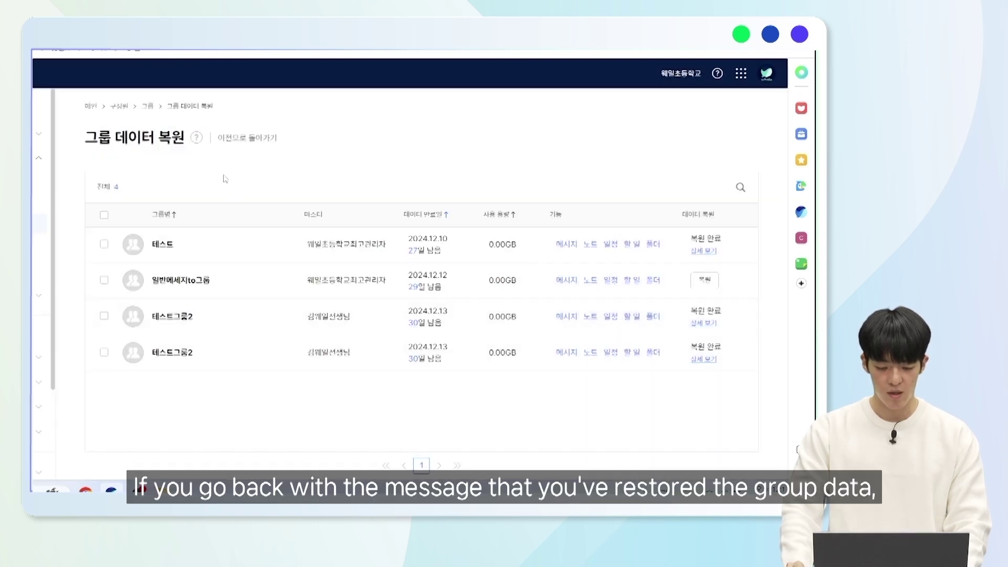
left_click(237, 138)
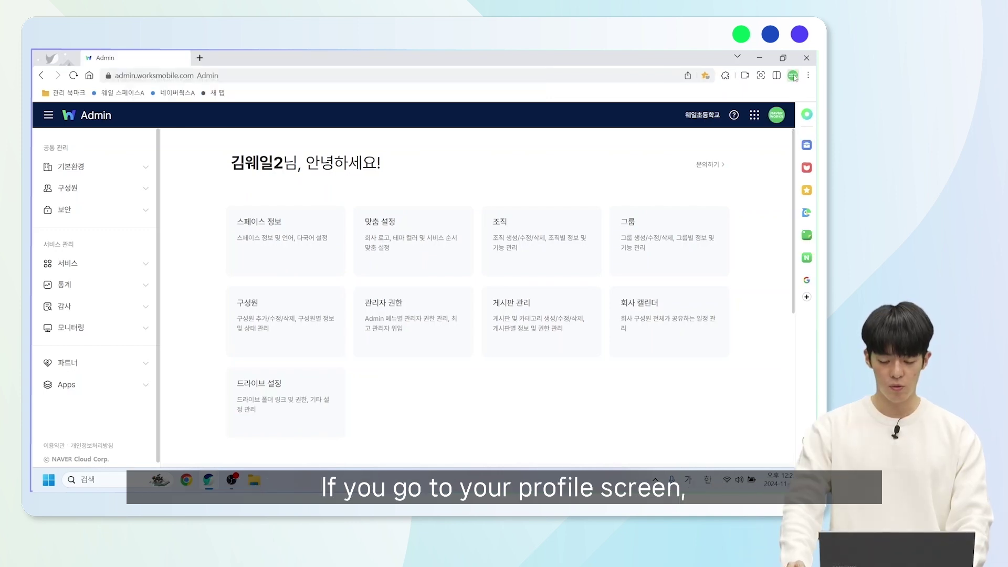
- From the member's own profile, request a space change to 웨일중학교 and confirm the transfer
left_click(794, 76)
left_click(657, 130)
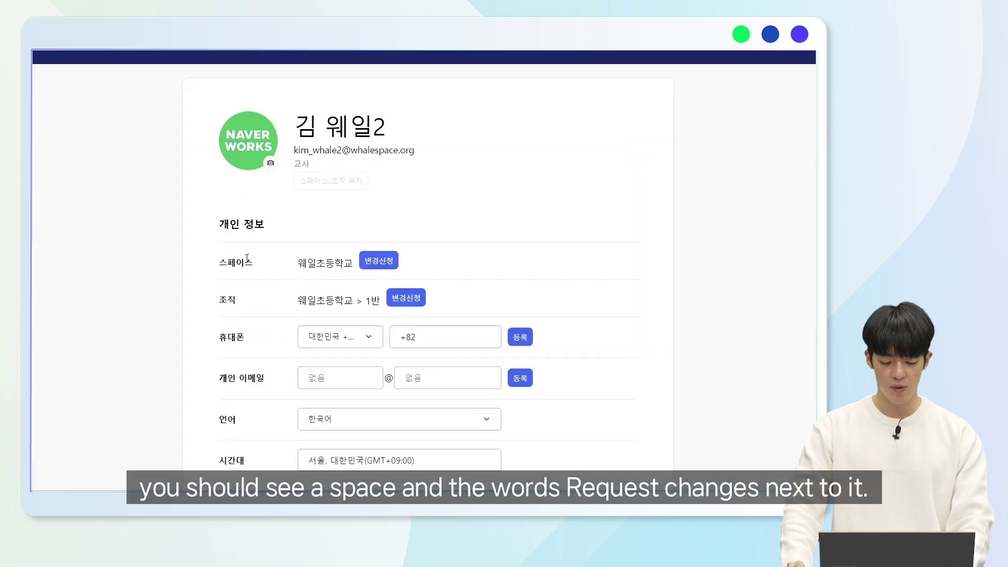
left_click(376, 269)
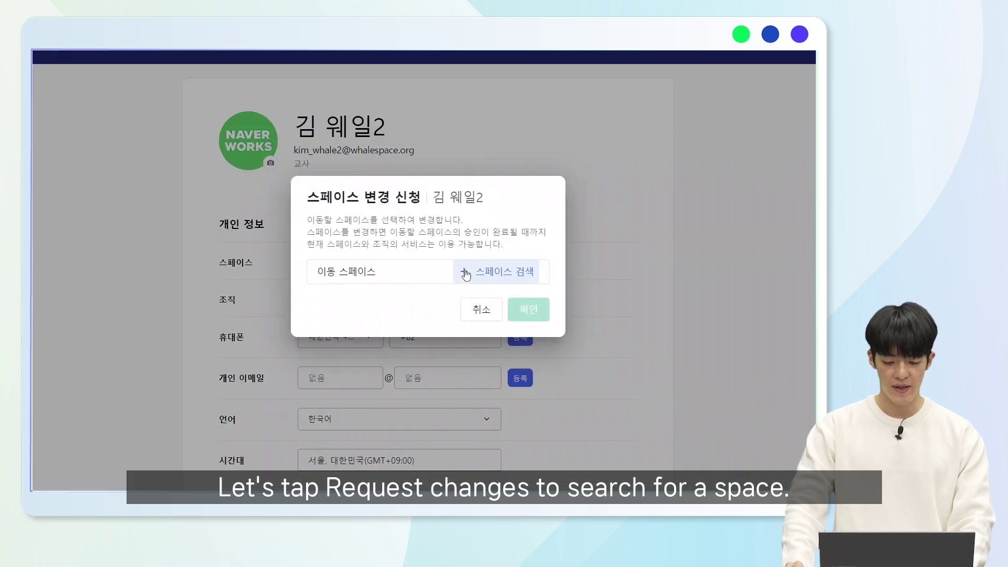
left_click(466, 272)
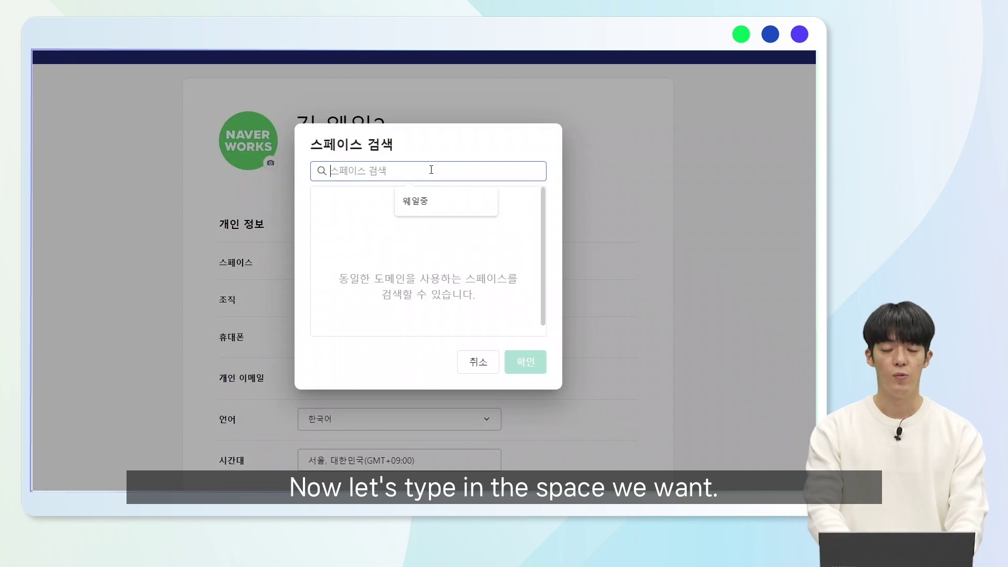
type("ㅇ웨일중학교")
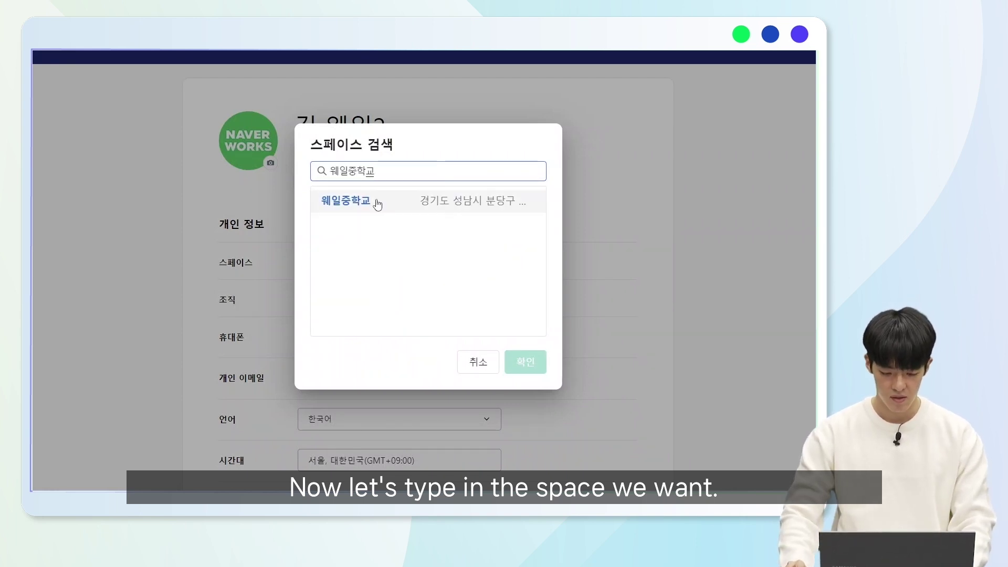
left_click(377, 204)
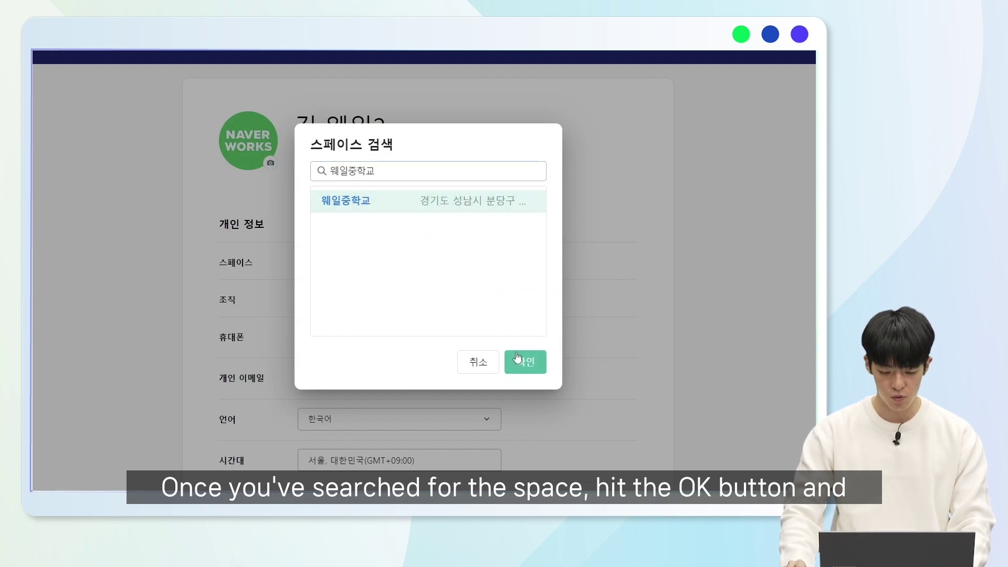
left_click(523, 361)
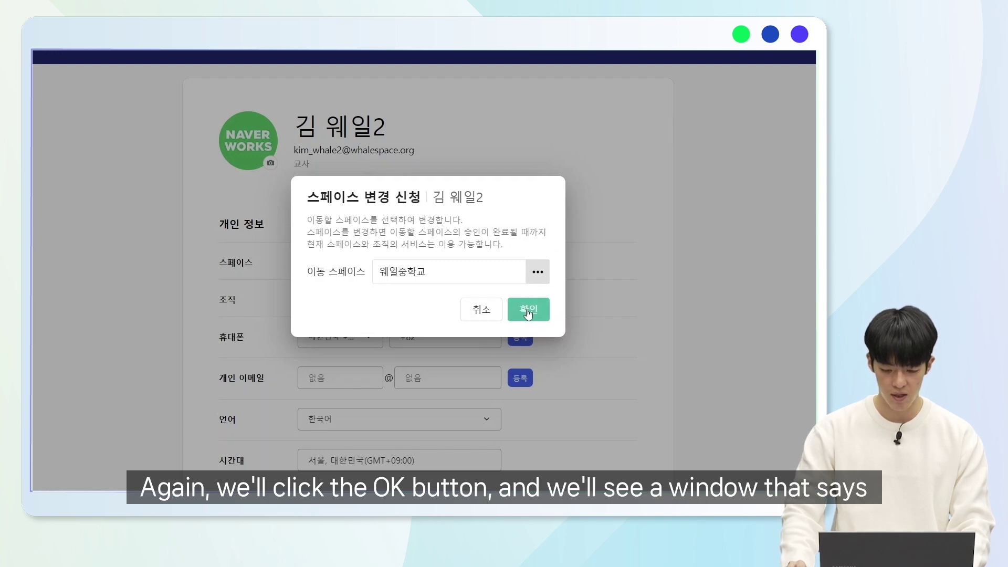
left_click(529, 314)
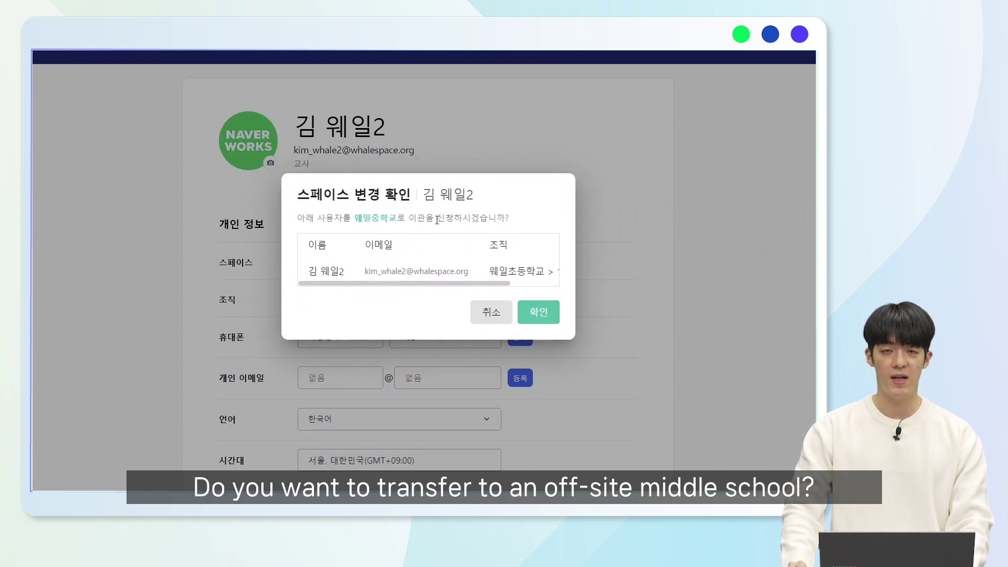
left_click(539, 314)
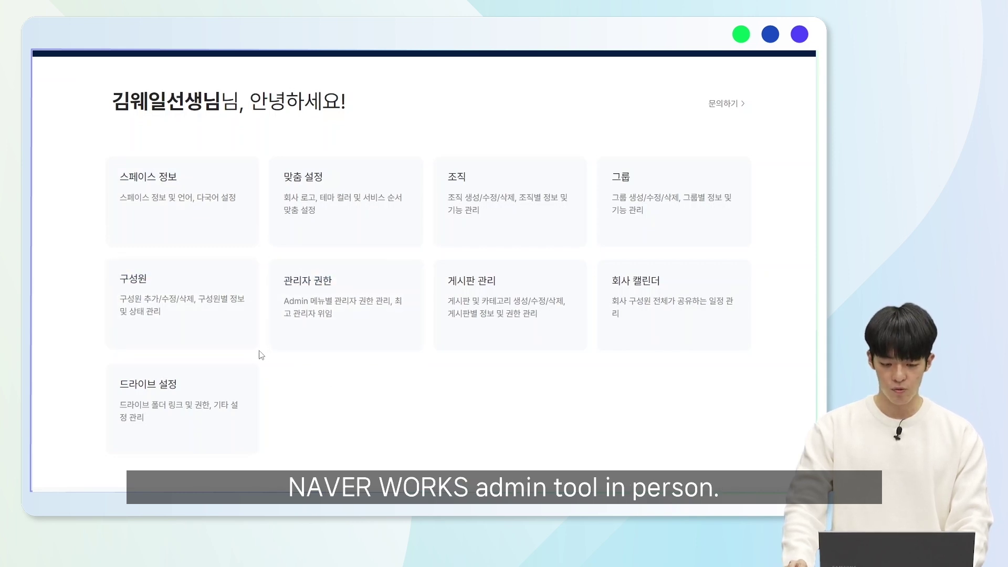
- For the first member under 구성원, start a space change and choose 웨일중학교 as the new space
left_click(192, 322)
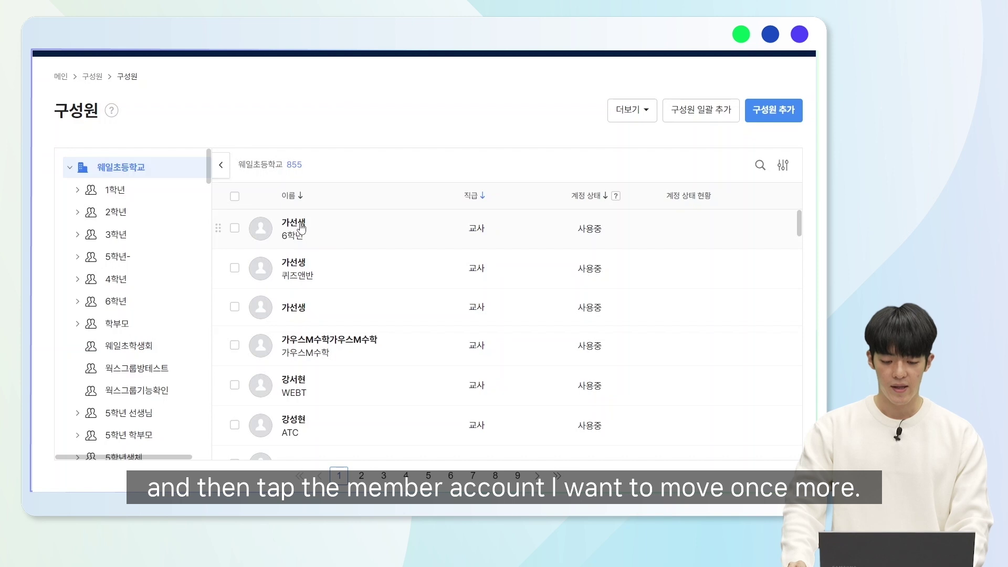
left_click(302, 228)
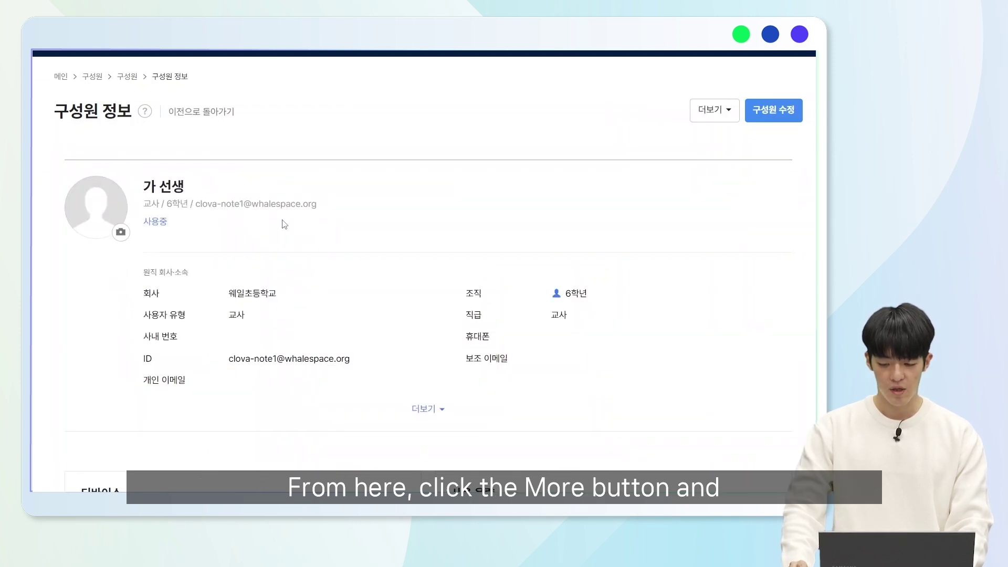
left_click(707, 117)
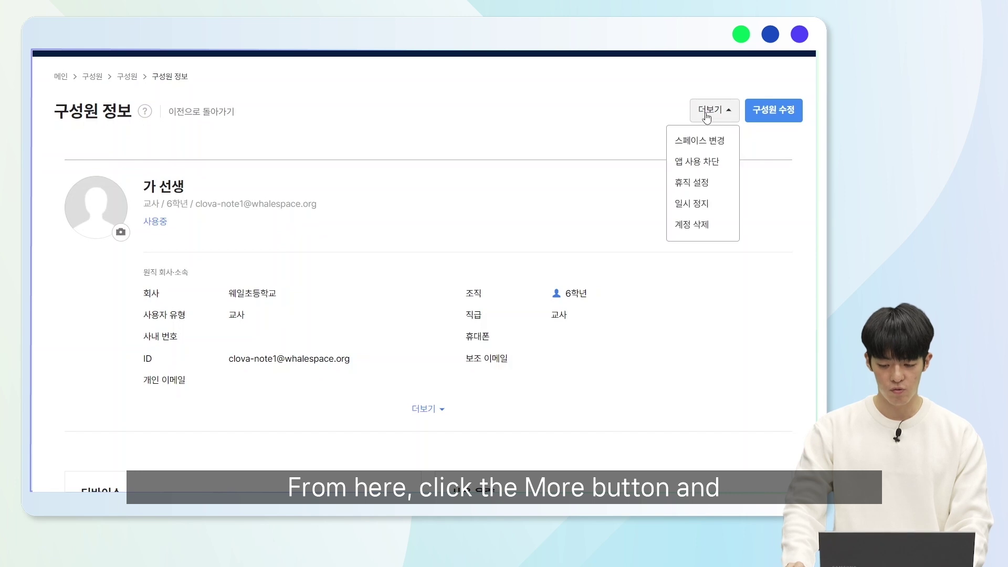
left_click(711, 141)
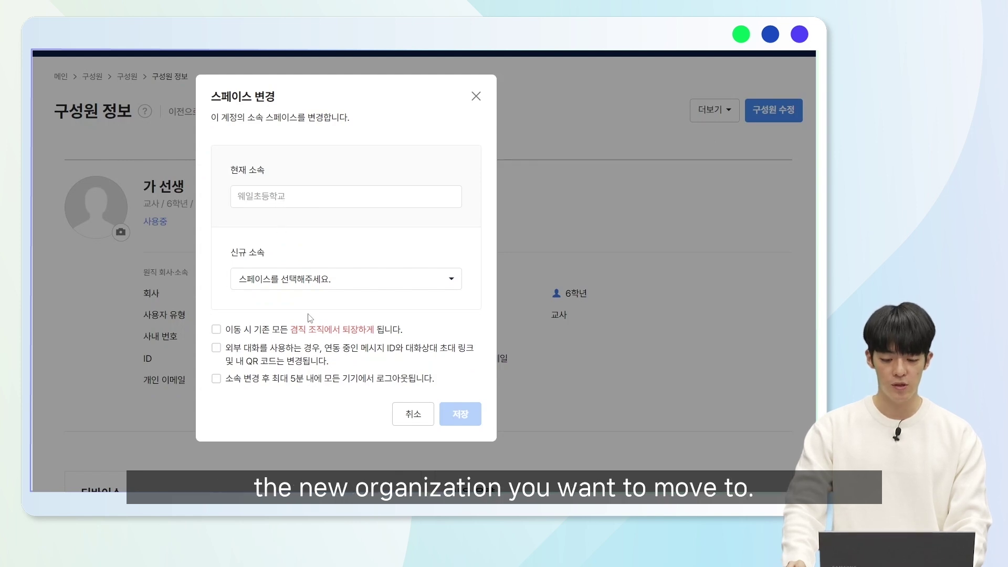
left_click(326, 276)
scroll(329, 258, "down", 1)
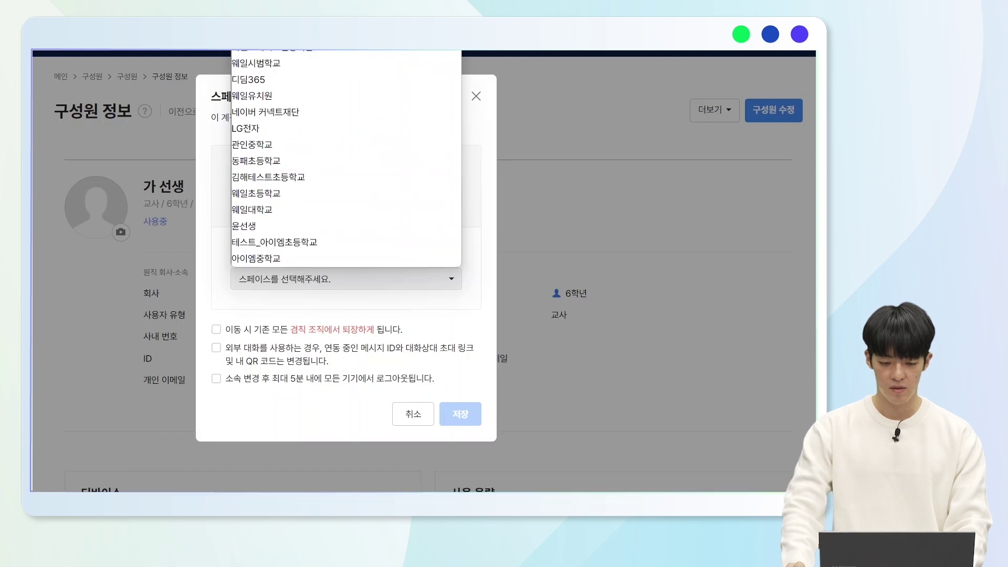
left_click(329, 259)
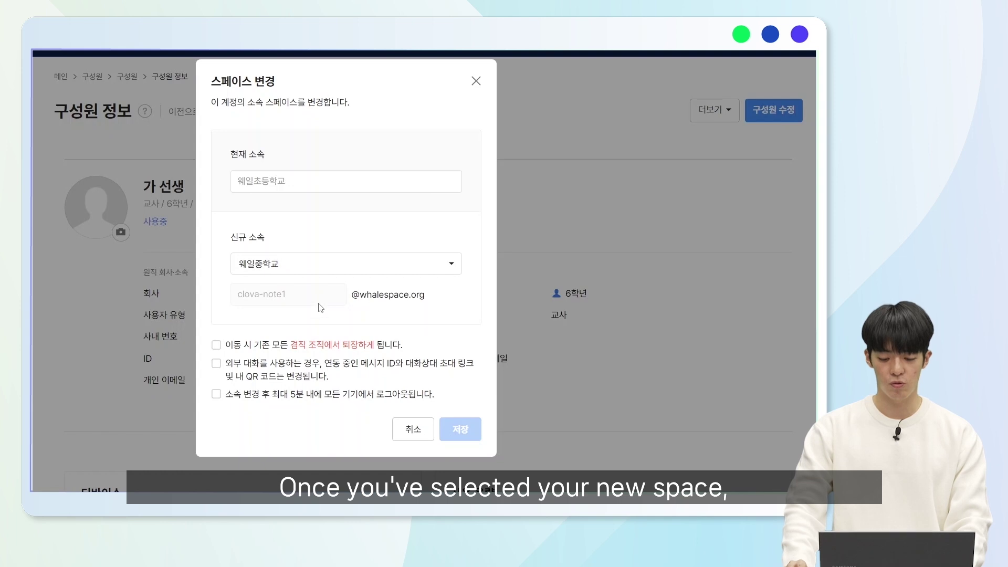
- Tick all three transfer notices and save the space-change request
left_click(216, 344)
left_click(215, 363)
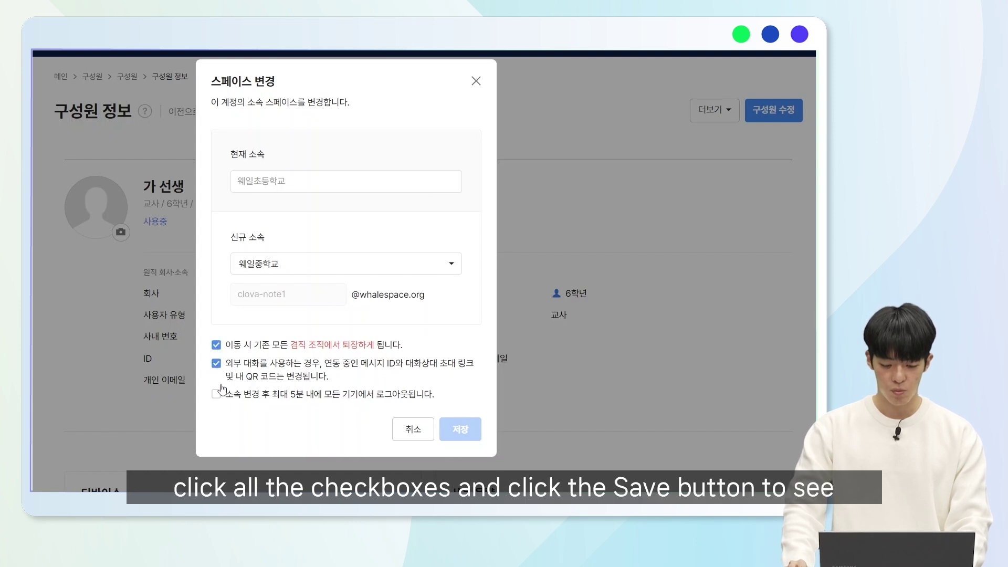
left_click(216, 393)
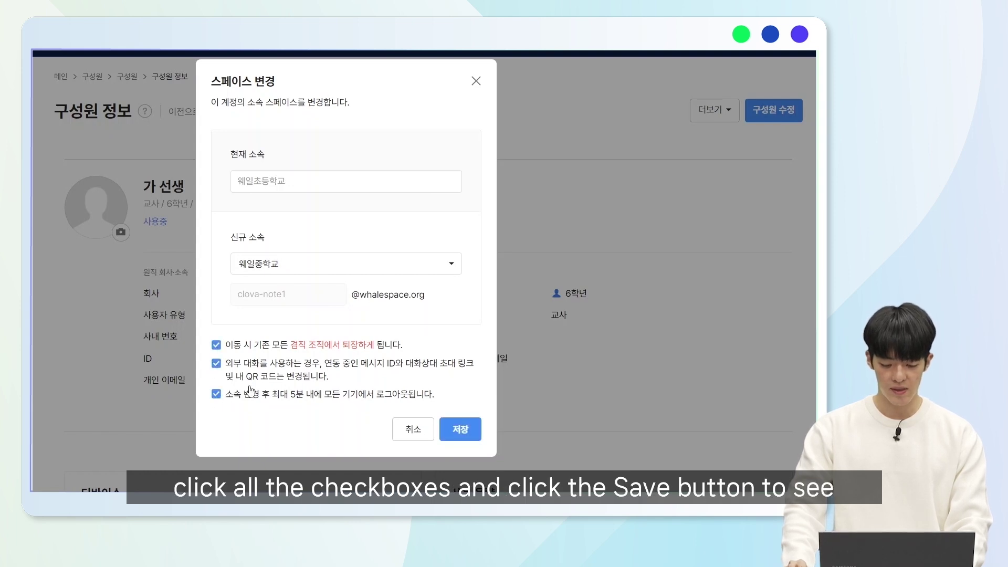
left_click(464, 431)
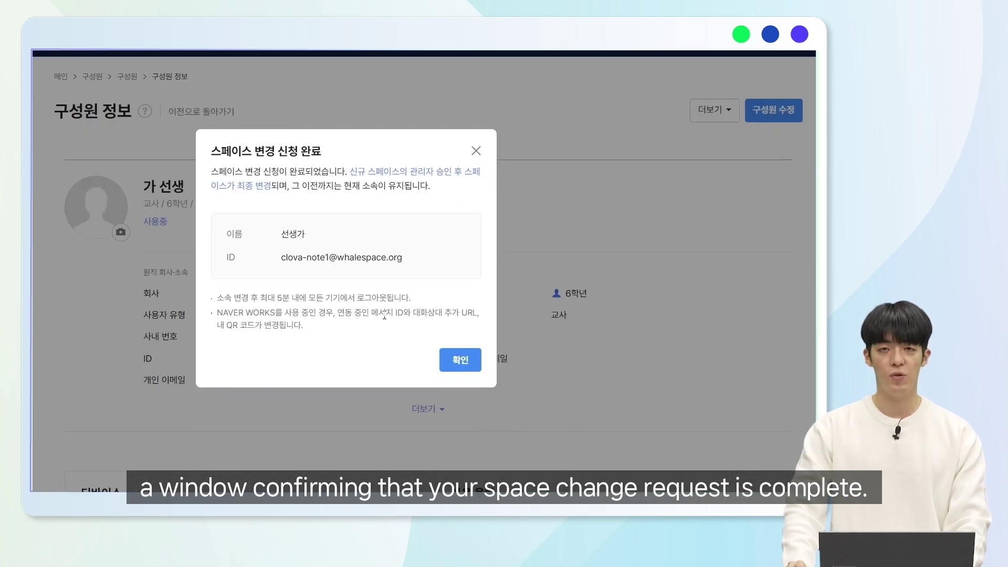
left_click(460, 362)
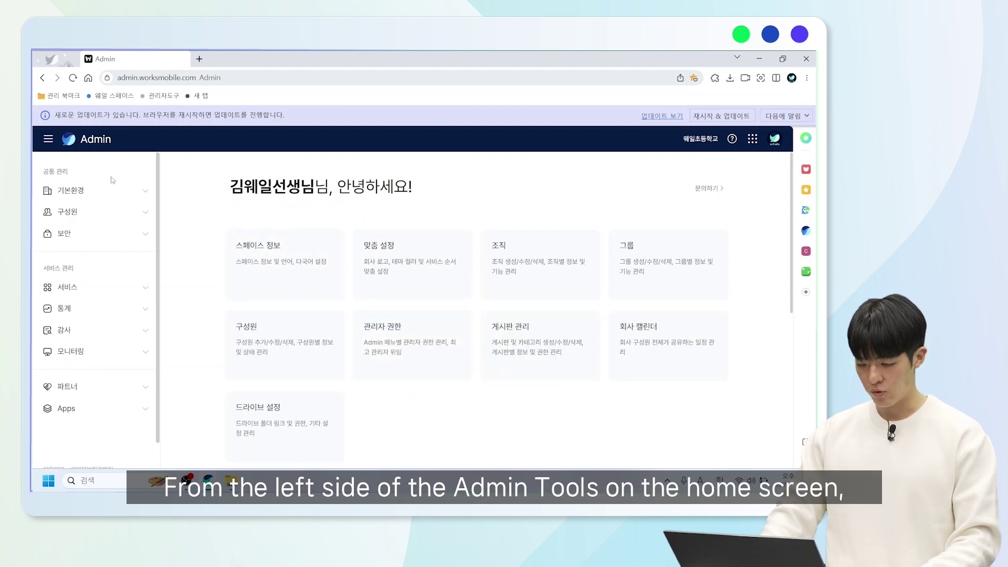
- Go to 대기 사용자 and open the 스페이스 변경 승인 list showing the pending request from 웨일중학교
left_click(114, 213)
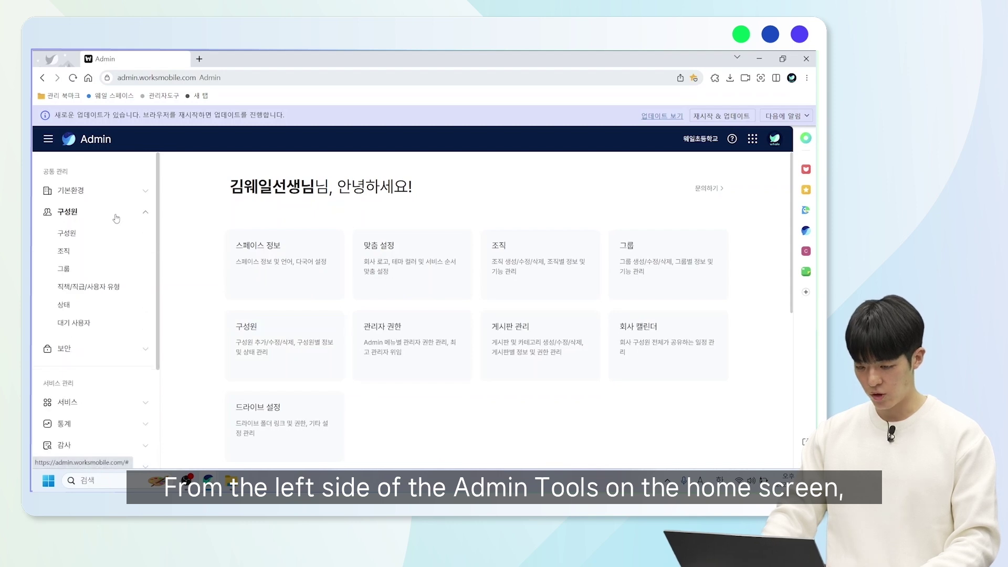
left_click(76, 324)
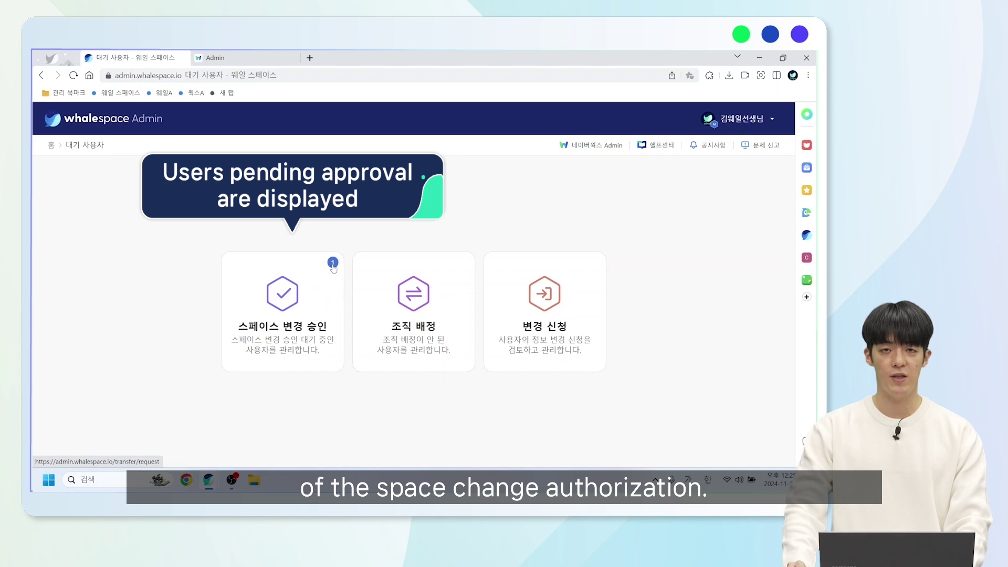
left_click(315, 309)
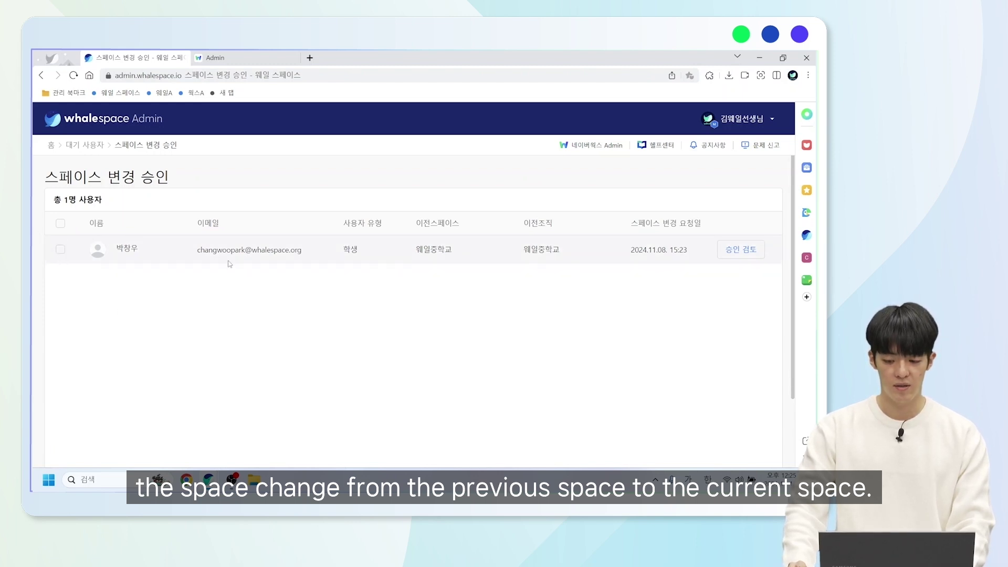
- Approve the pending student's space change and assign them to 4학년 2반
left_click(739, 251)
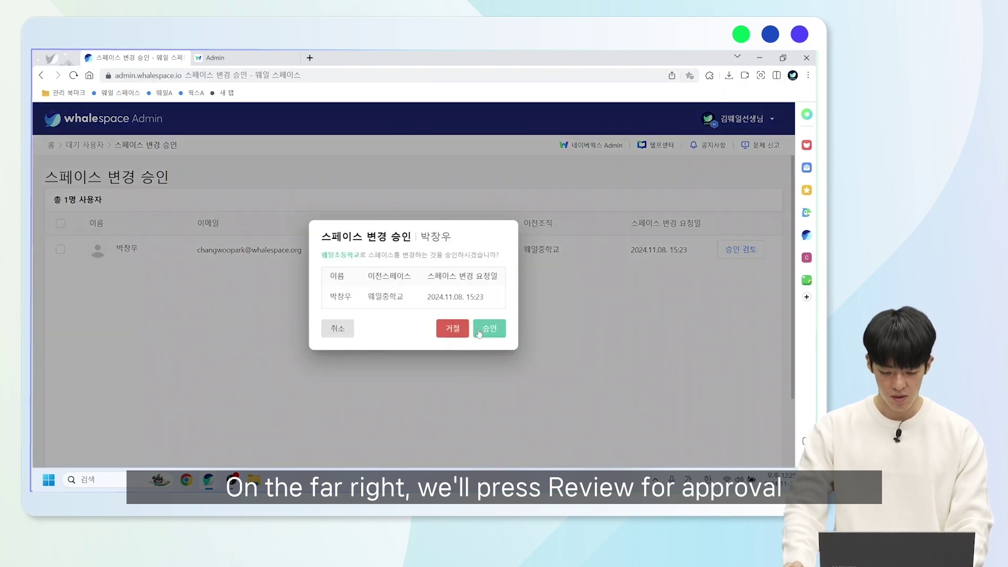
left_click(478, 331)
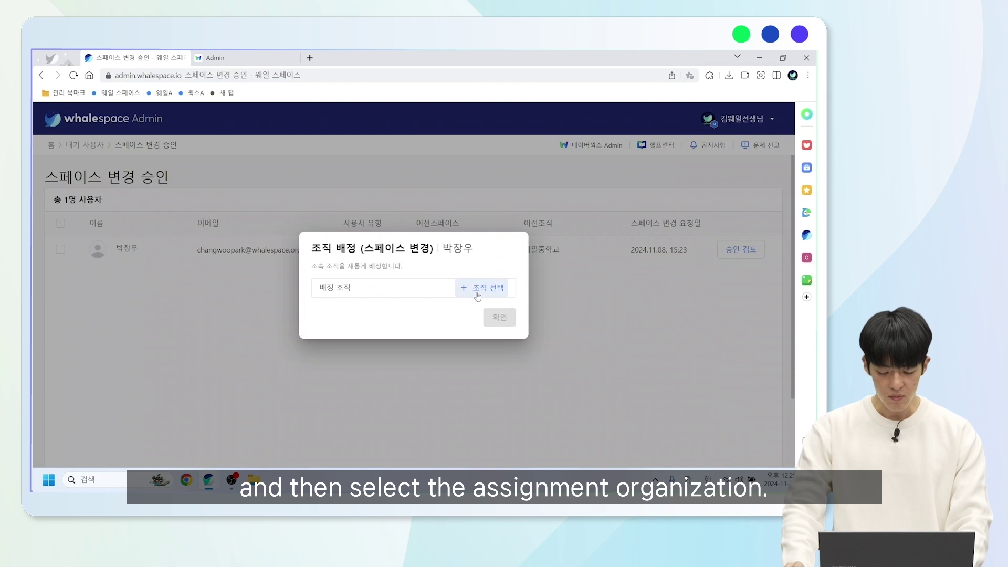
left_click(479, 293)
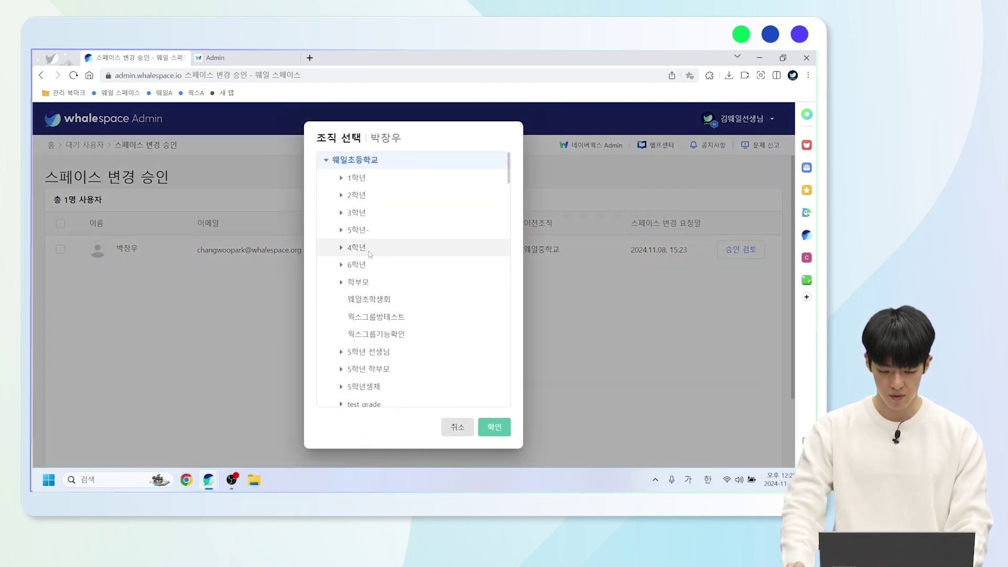
left_click(370, 252)
left_click(342, 248)
left_click(369, 282)
left_click(505, 426)
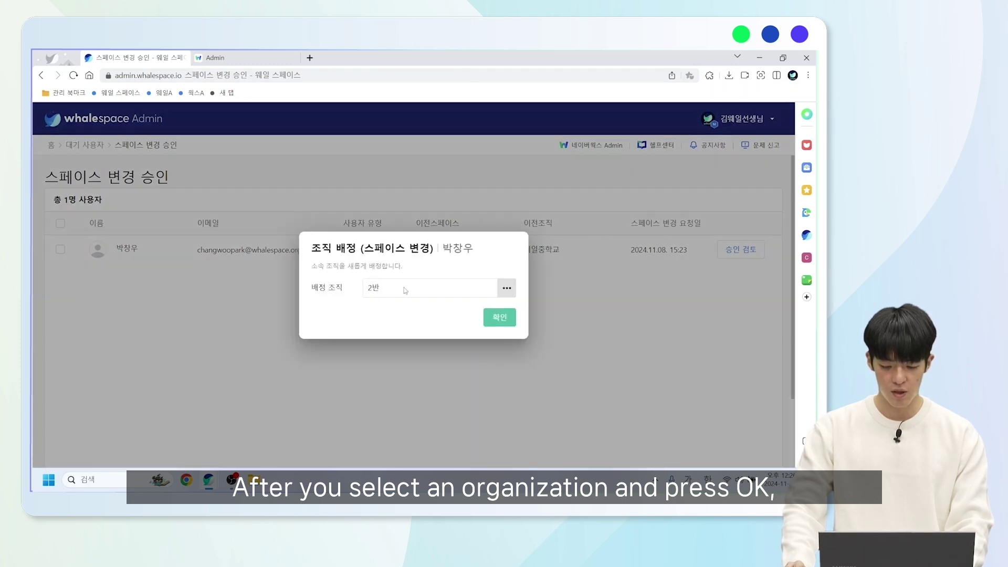
left_click(499, 317)
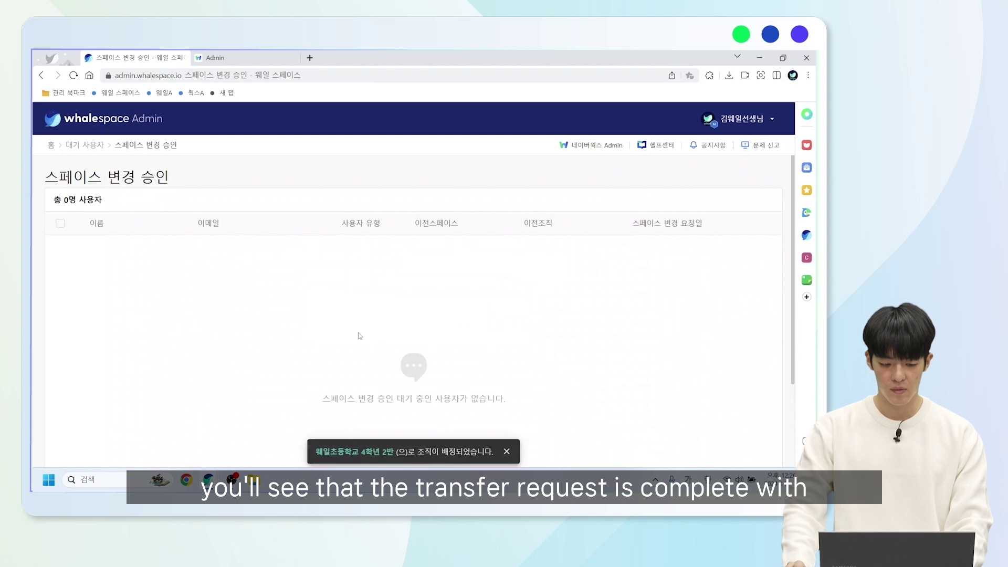
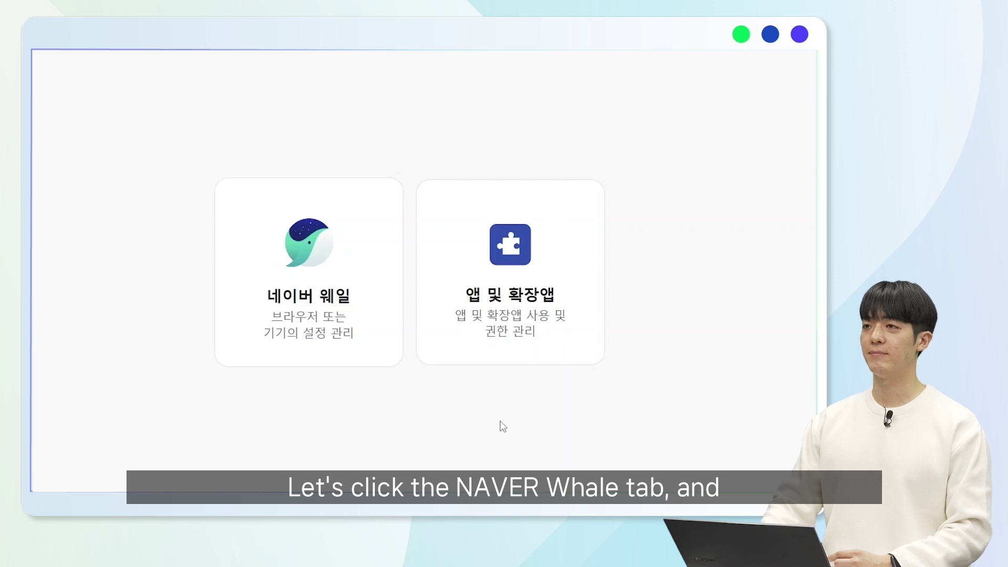
- Open 웨일초등학교's 네이버 웨일 settings and review the 12 managed bookmarks and 7 favorites
left_click(327, 304)
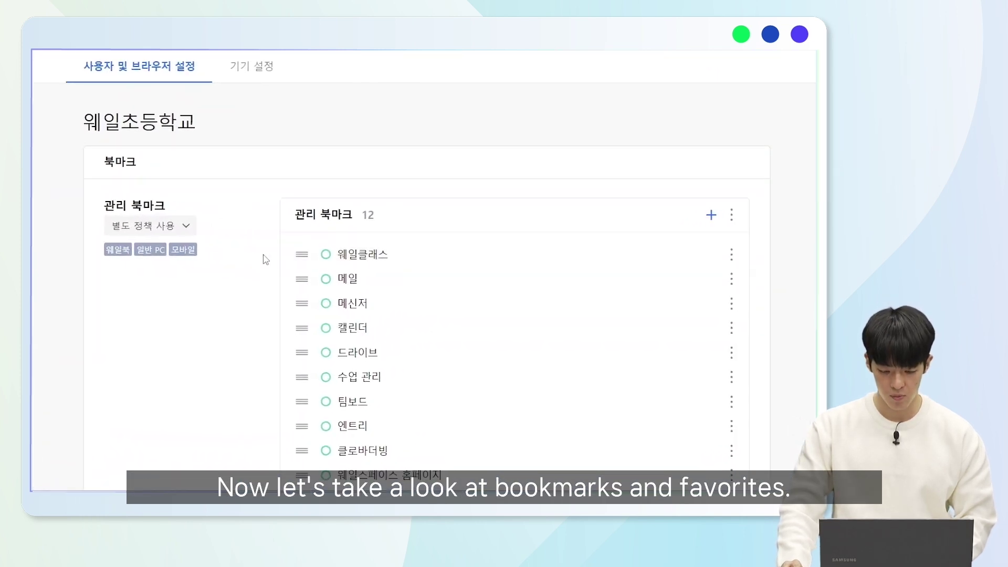
scroll(266, 257, "down", 4)
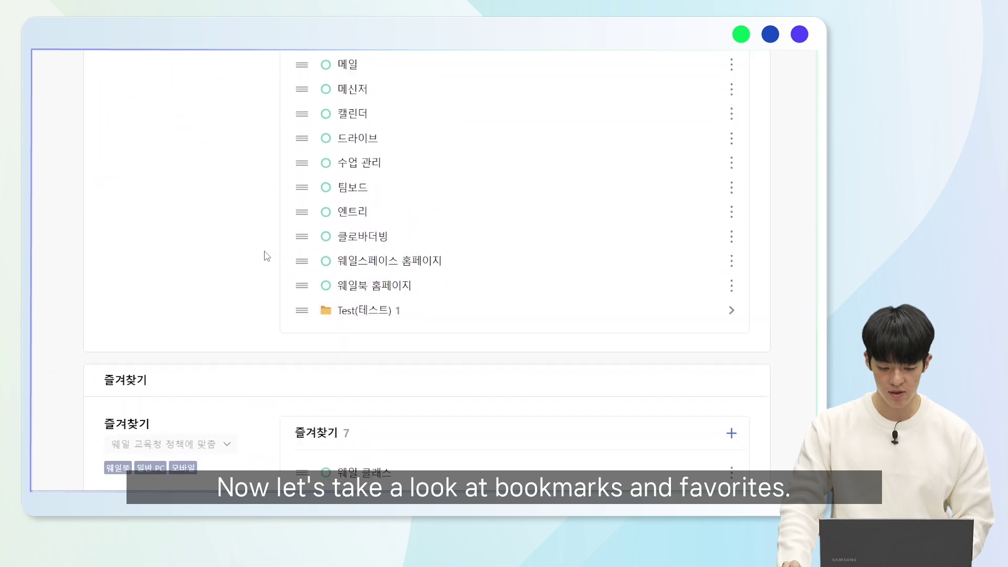
scroll(266, 256, "up", 3)
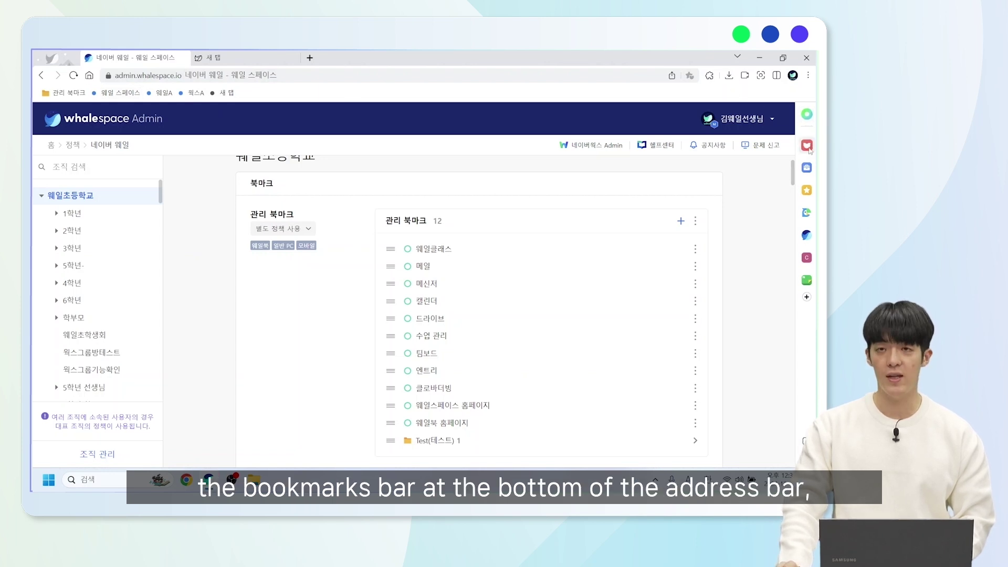
left_click(807, 191)
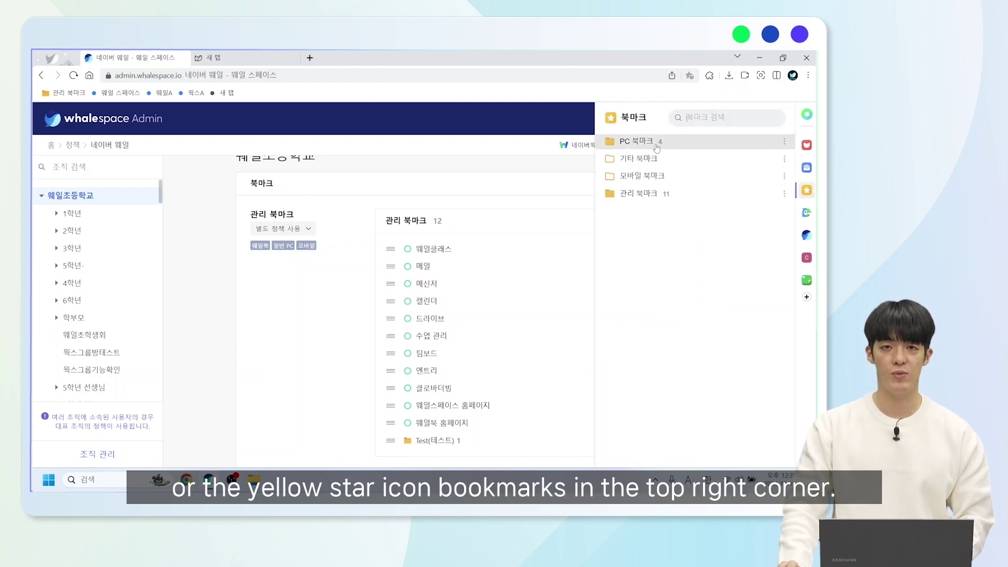
left_click(455, 173)
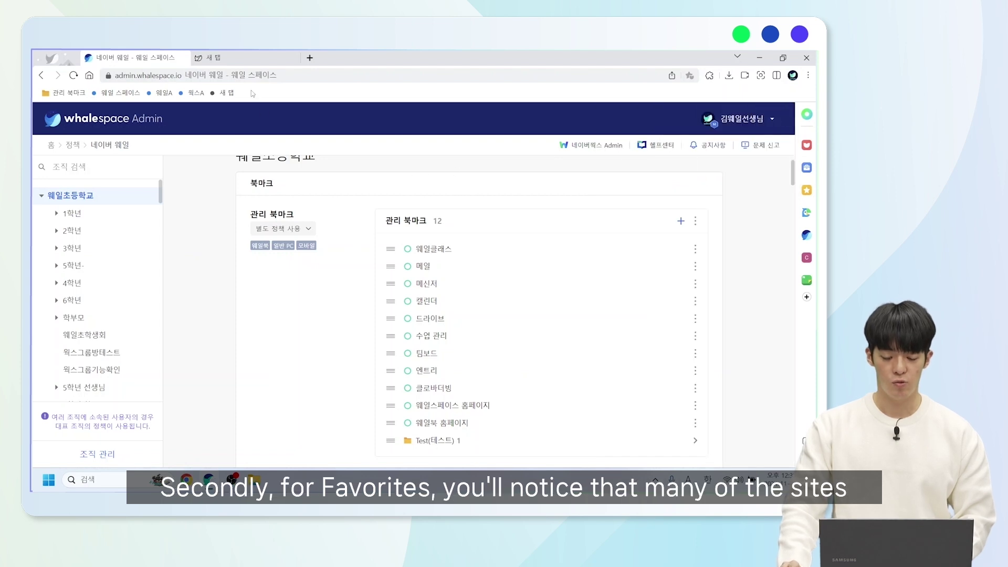
left_click(241, 53)
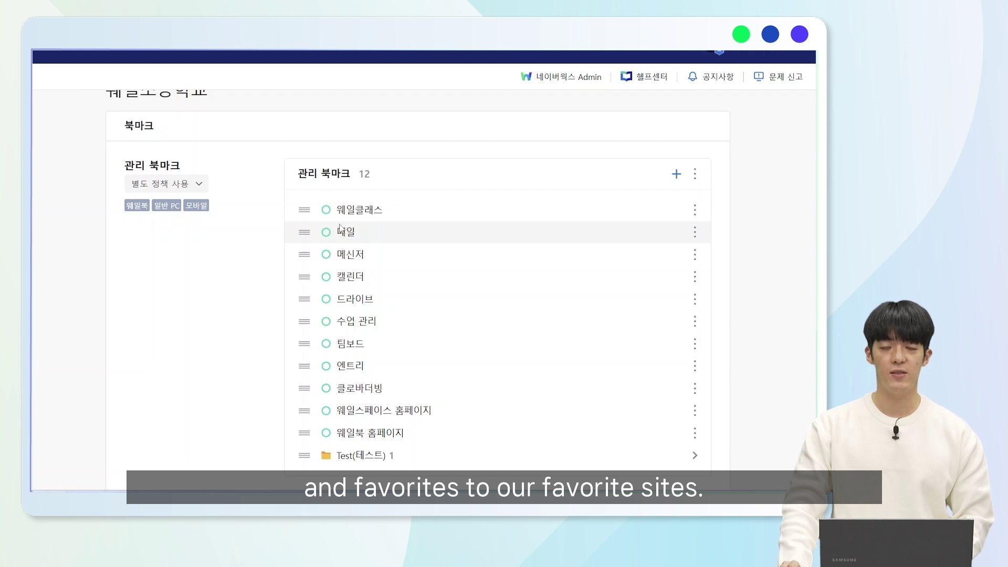
left_click(675, 176)
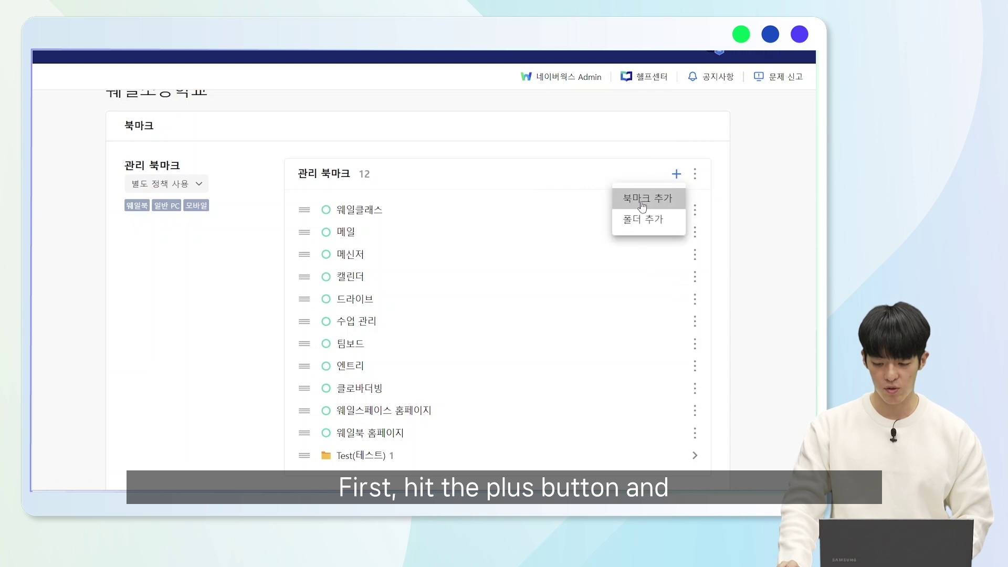
left_click(642, 202)
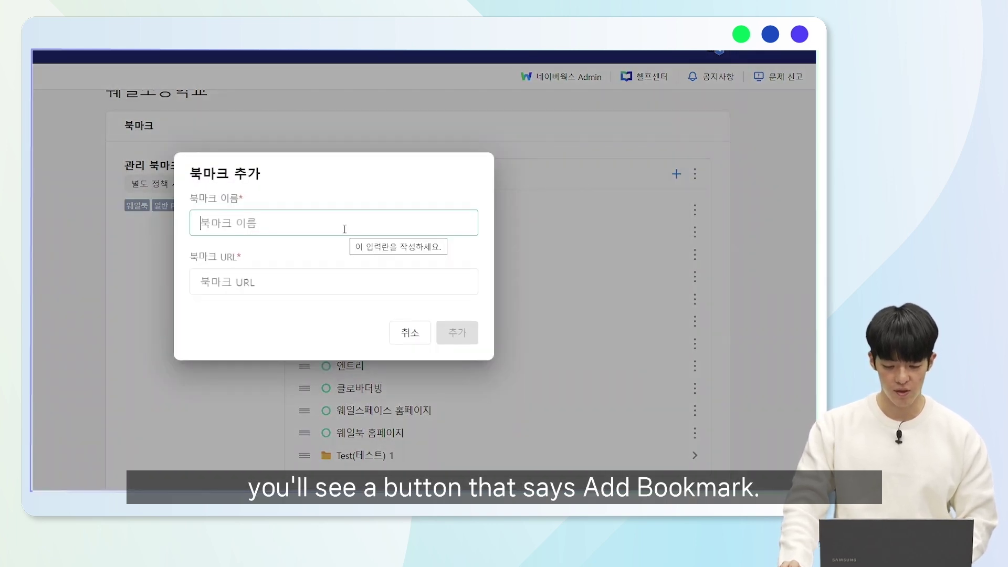
type("s")
key("BackSpace")
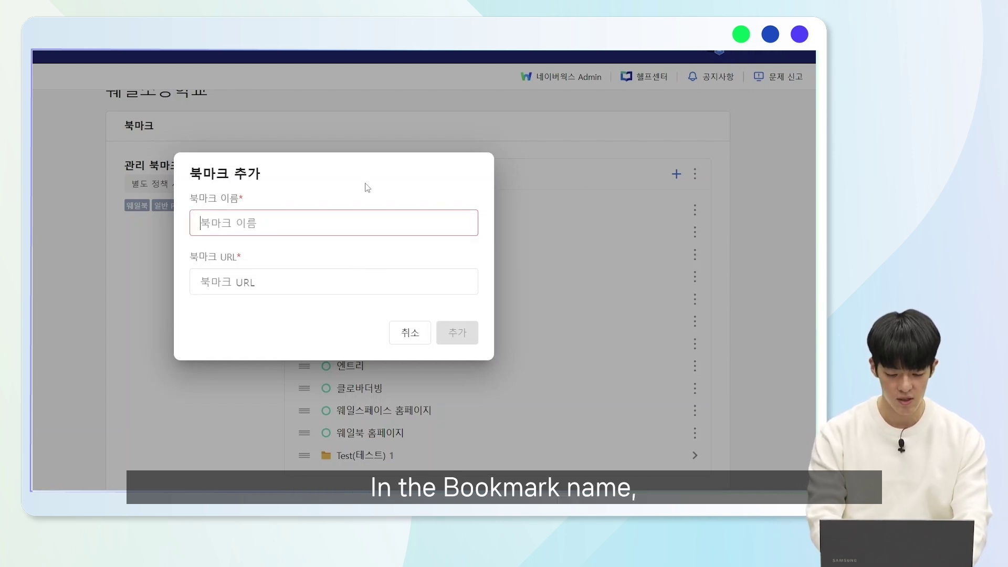
type("네이버")
key("Tab")
type("ㅈ")
type("ww.naver.com")
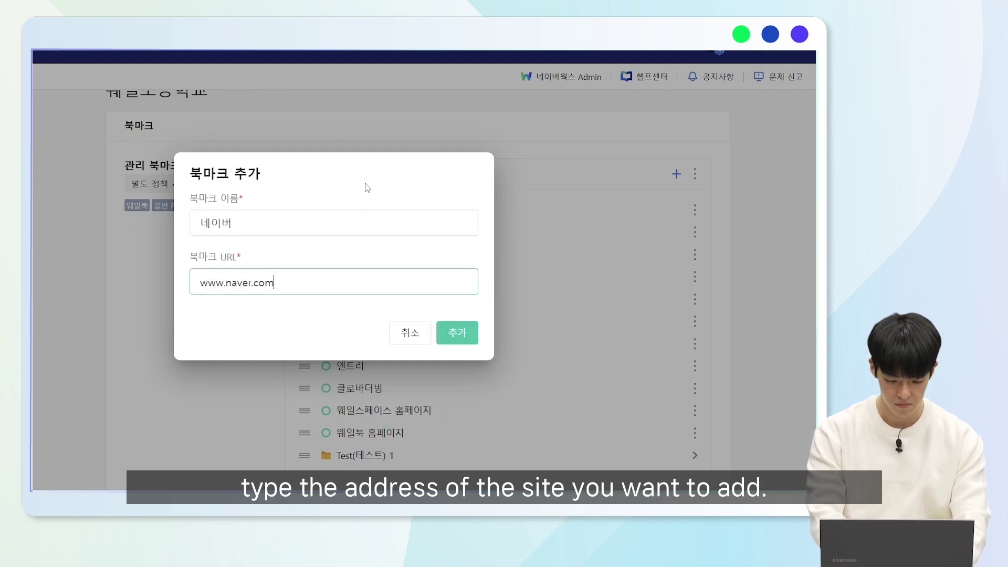
left_click(464, 338)
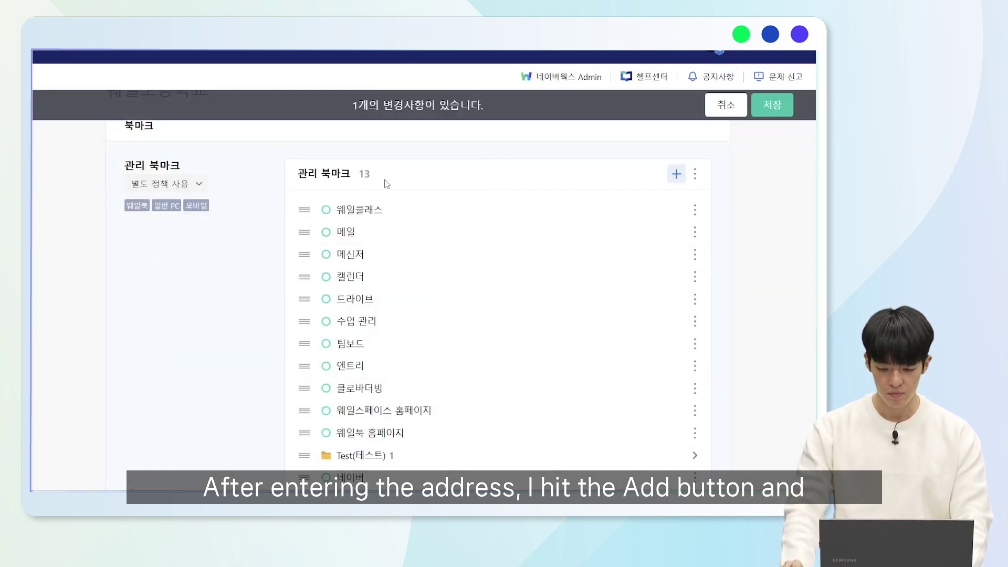
scroll(466, 231, "down", 2)
scroll(466, 231, "up", 2)
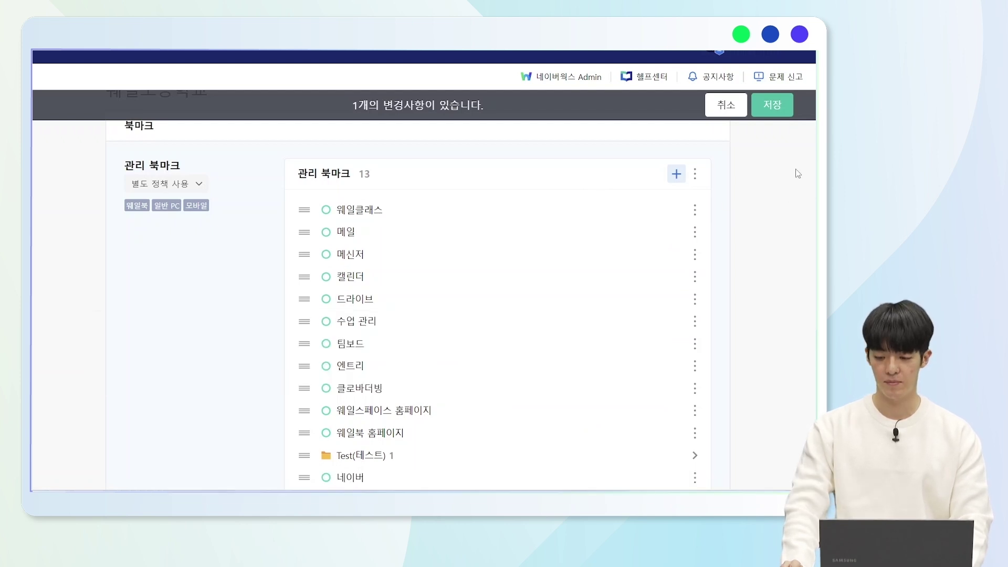
left_click(775, 107)
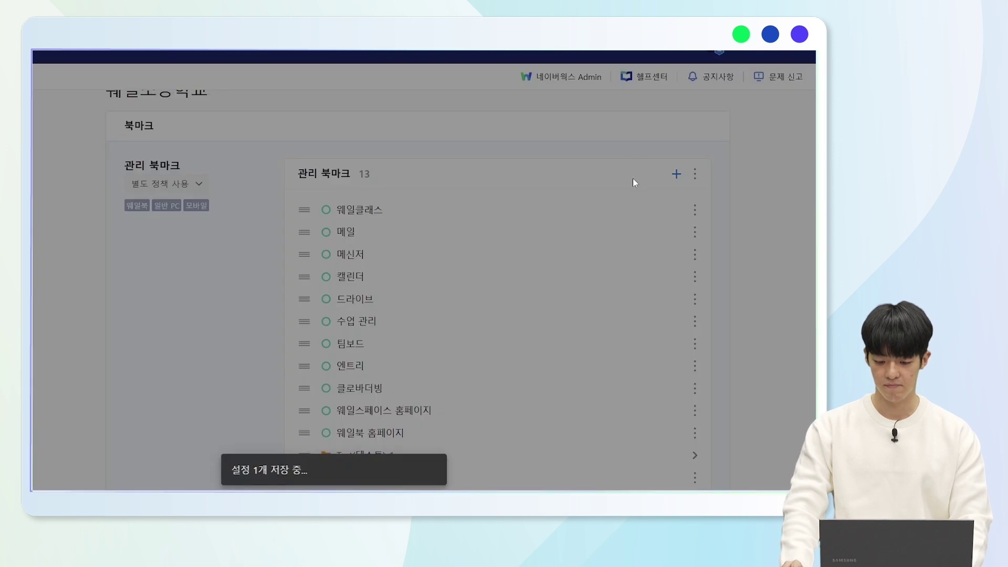
scroll(354, 441, "down", 1)
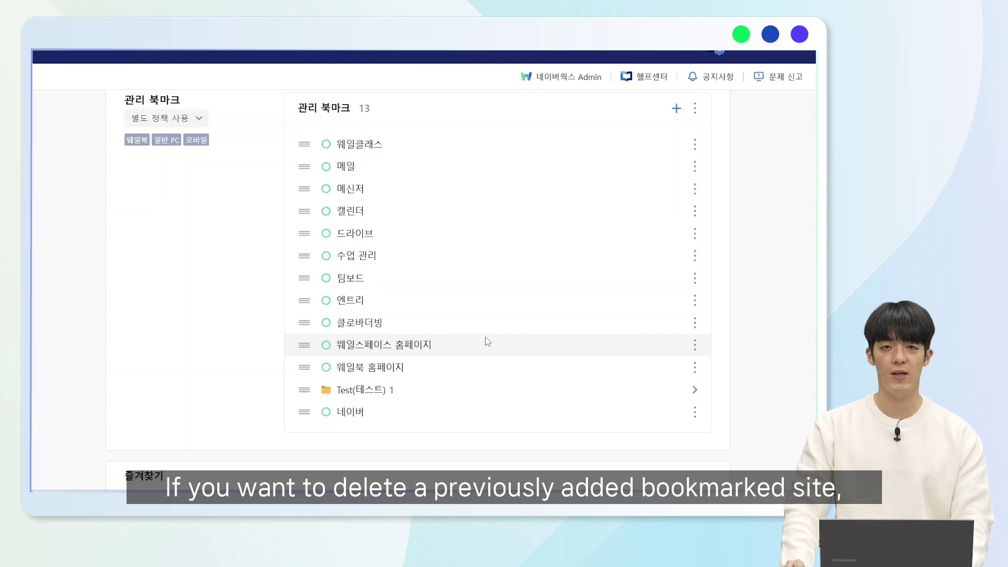
- Delete the 네이버 bookmark and save, leaving 12 managed bookmarks
left_click(694, 412)
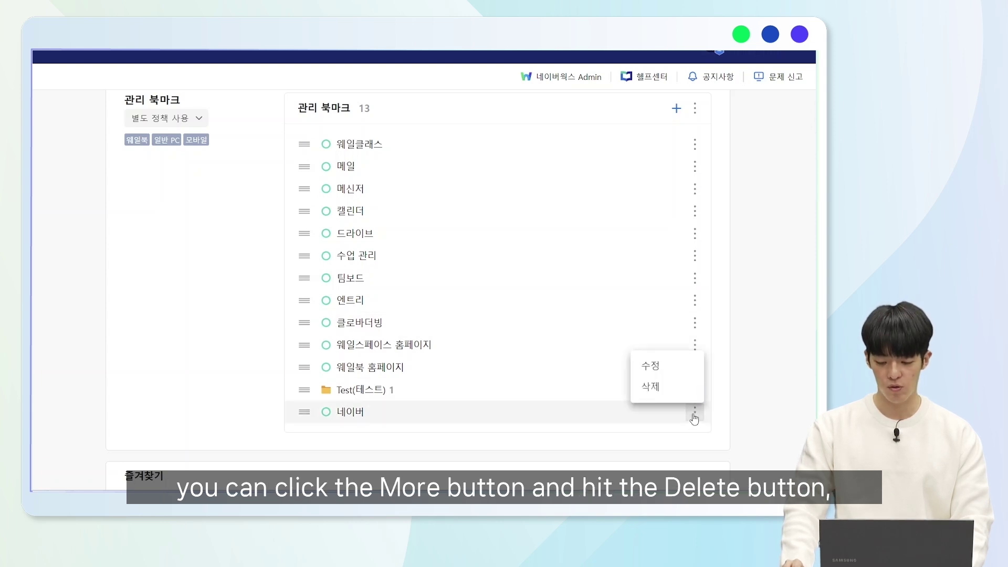
left_click(664, 382)
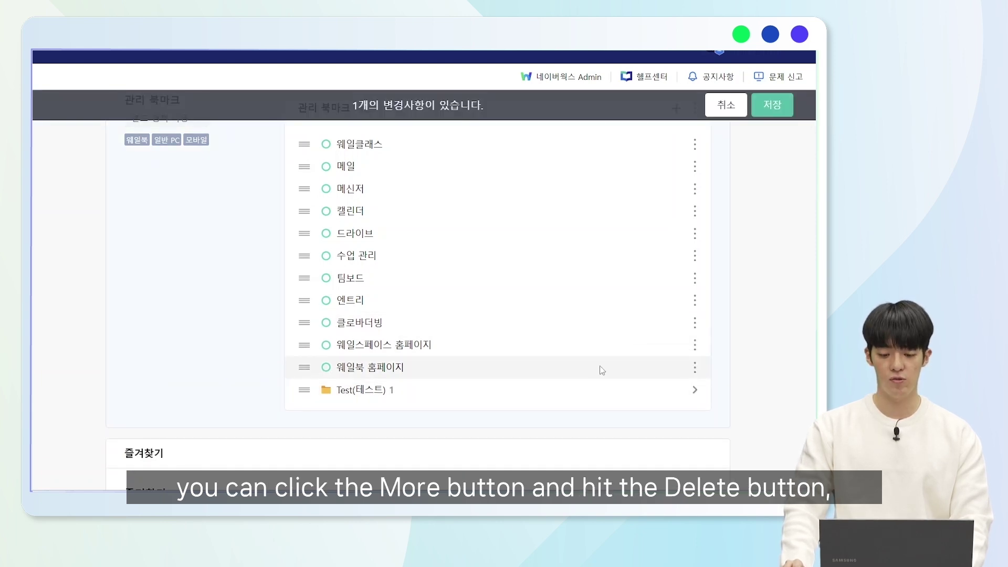
left_click(760, 106)
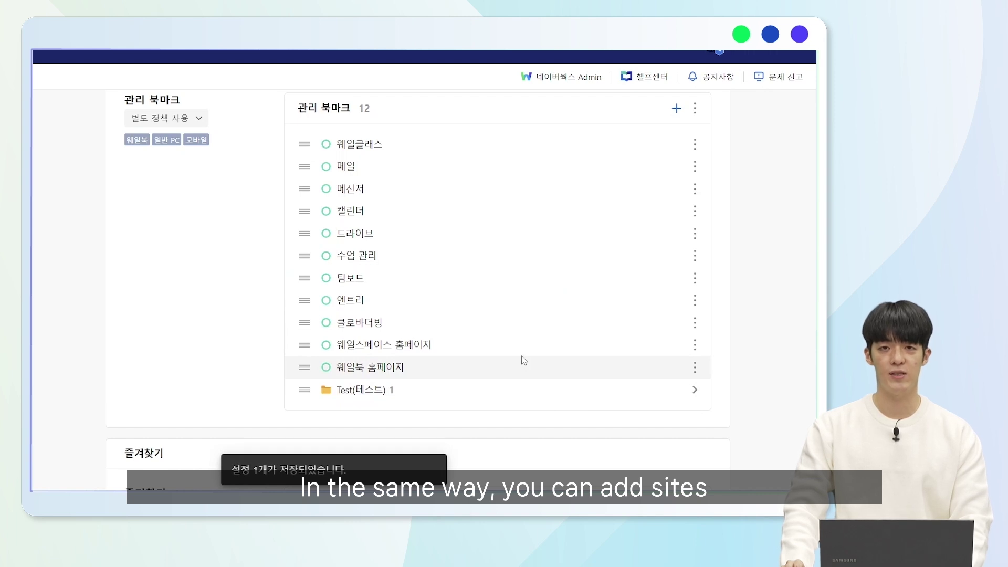
scroll(560, 311, "down", 6)
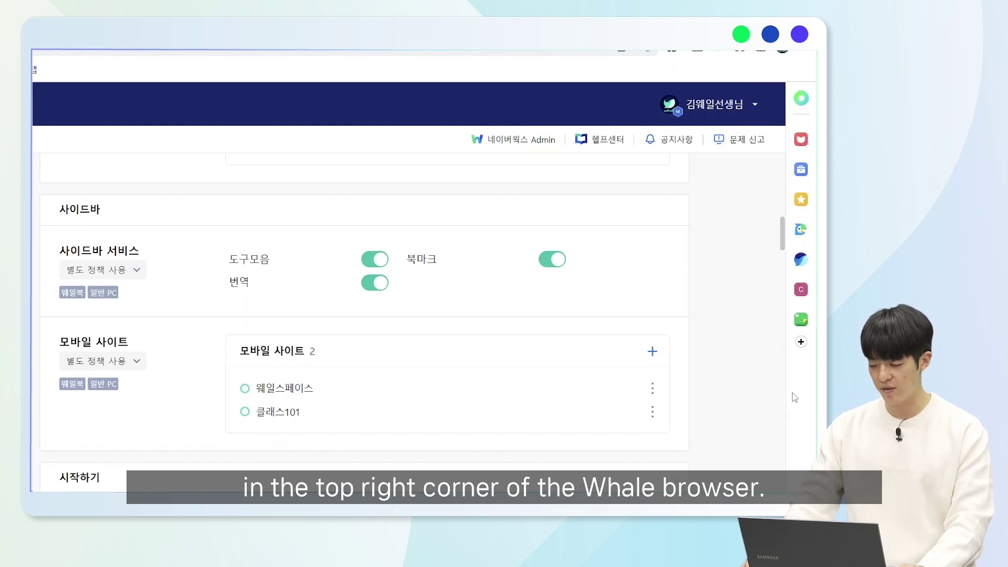
left_click(802, 99)
left_click(801, 100)
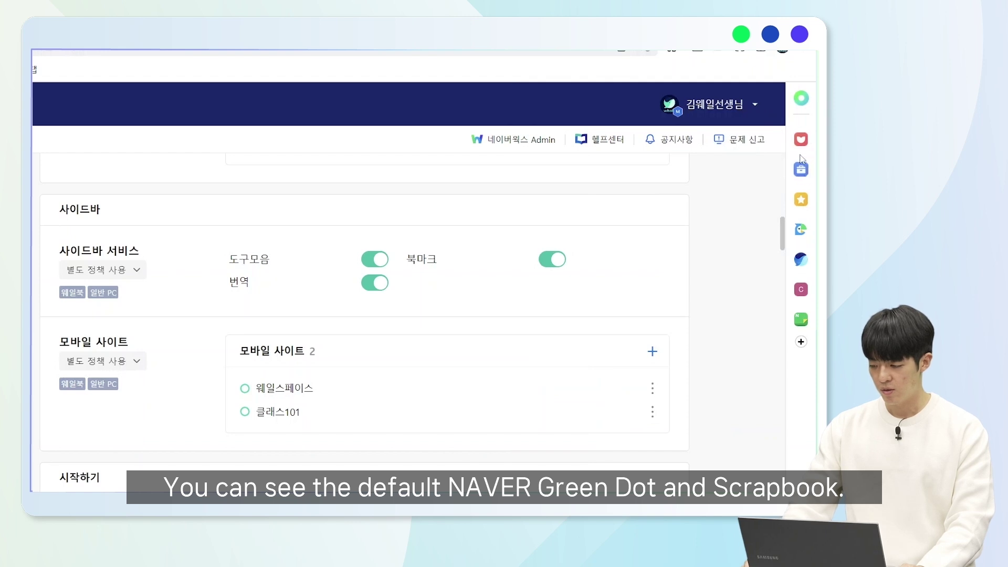
left_click(801, 143)
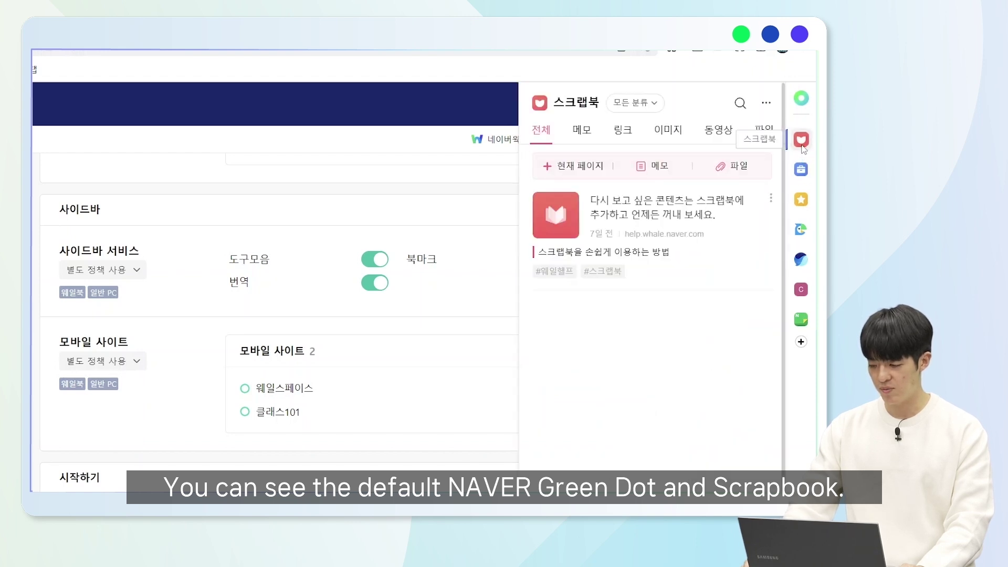
left_click(471, 316)
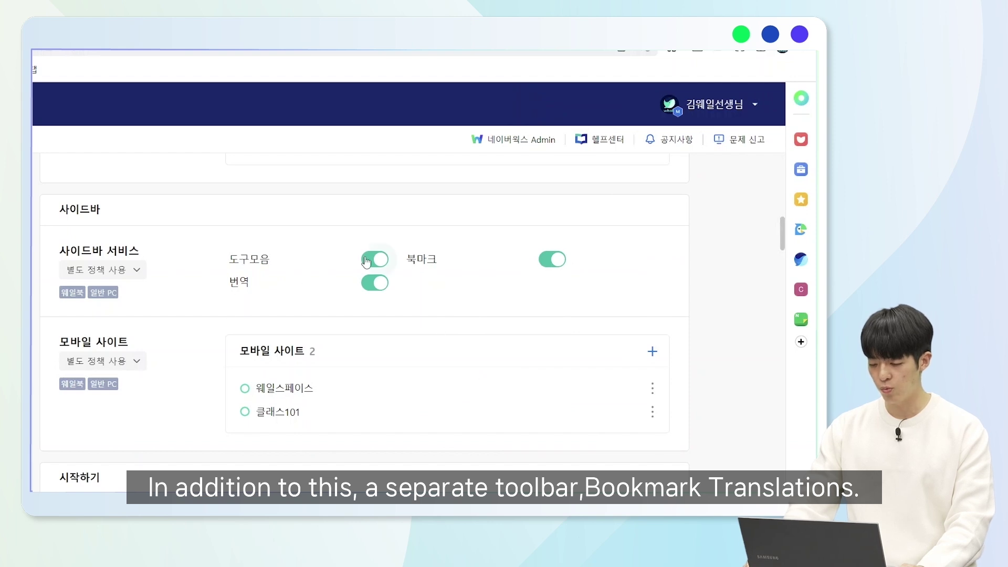
left_click(801, 169)
scroll(749, 181, "down", 12)
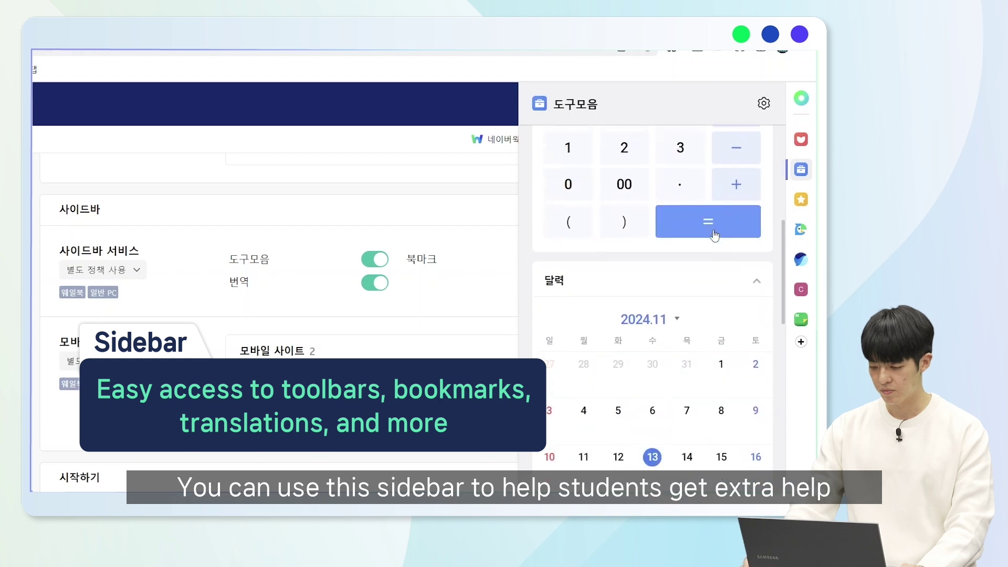
scroll(715, 234, "down", 8)
left_click(801, 169)
left_click(806, 197)
left_click(806, 206)
left_click(800, 229)
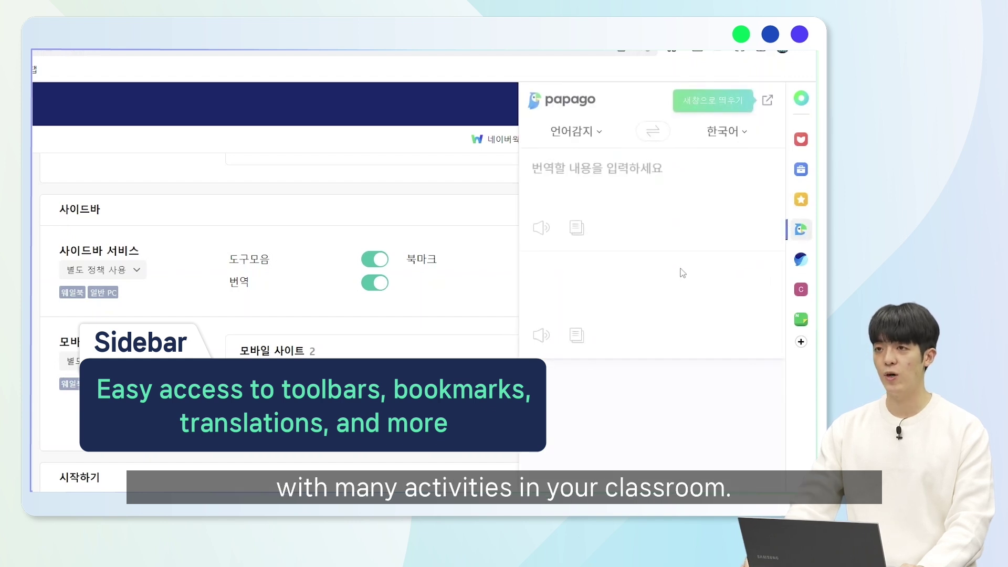
left_click(798, 233)
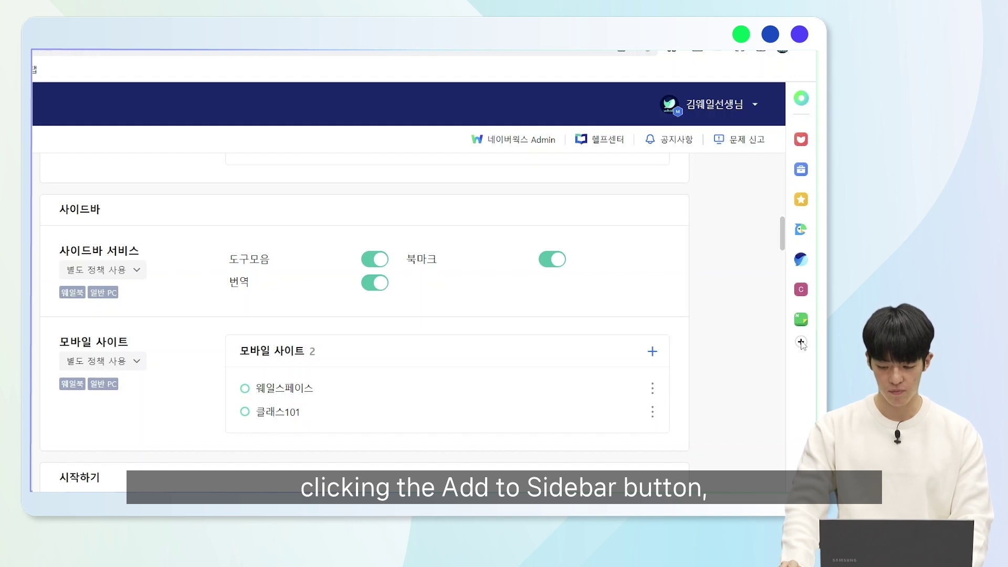
left_click(801, 342)
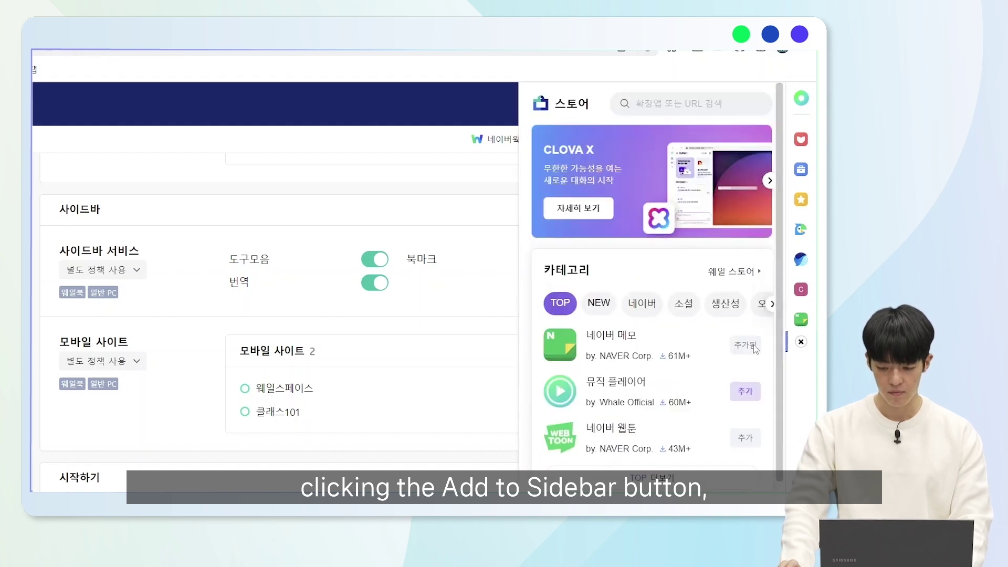
left_click(647, 105)
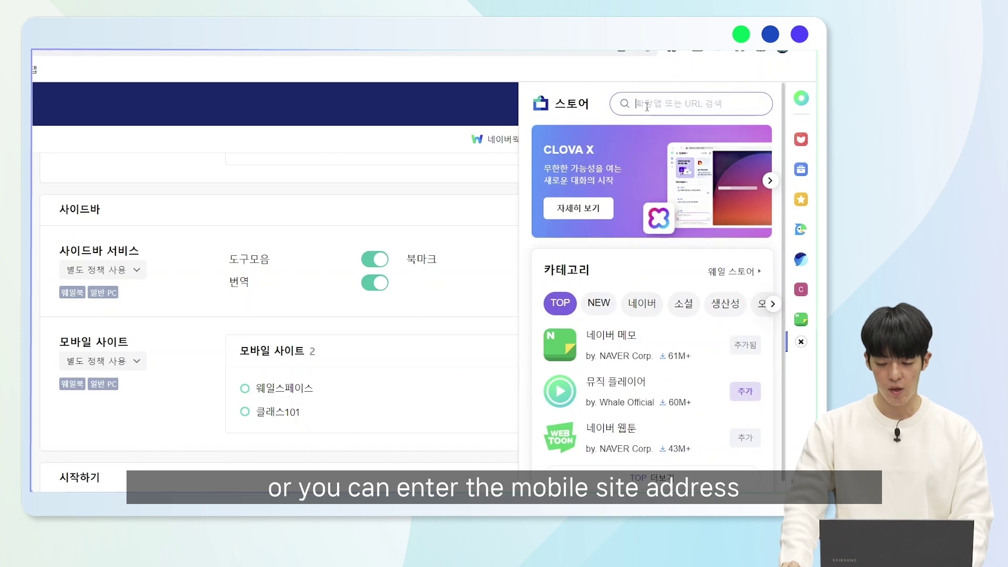
scroll(645, 289, "down", 3)
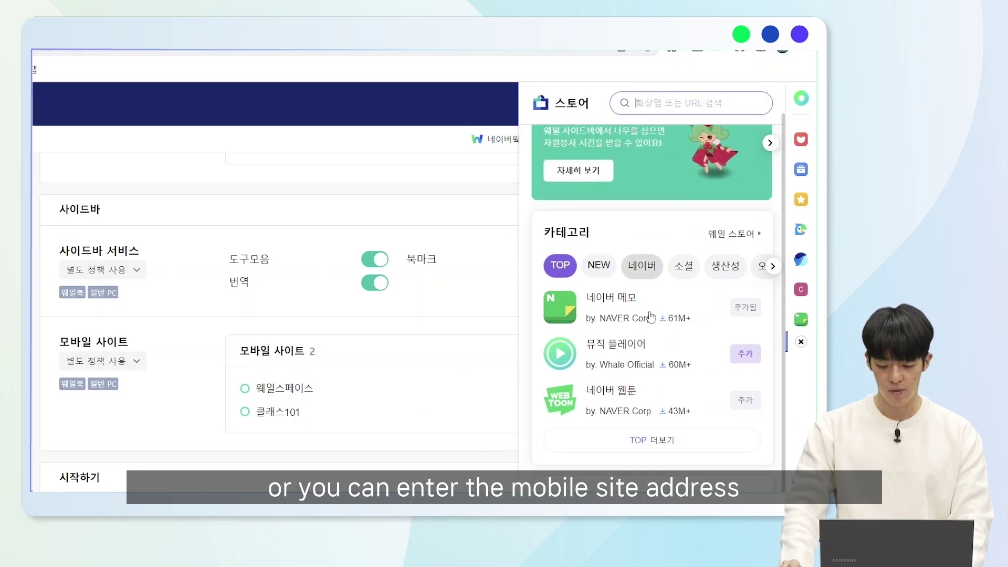
left_click(640, 460)
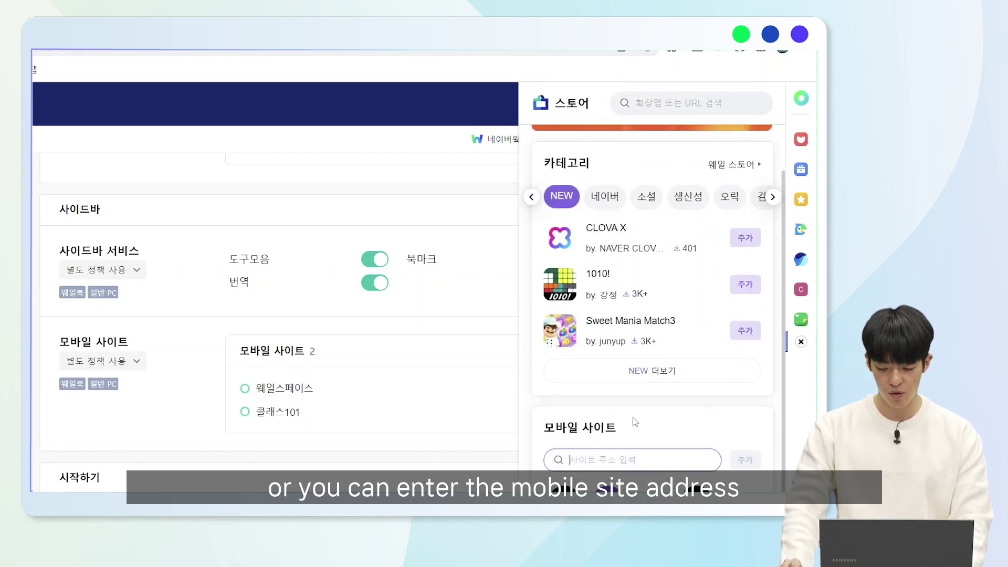
left_click(801, 342)
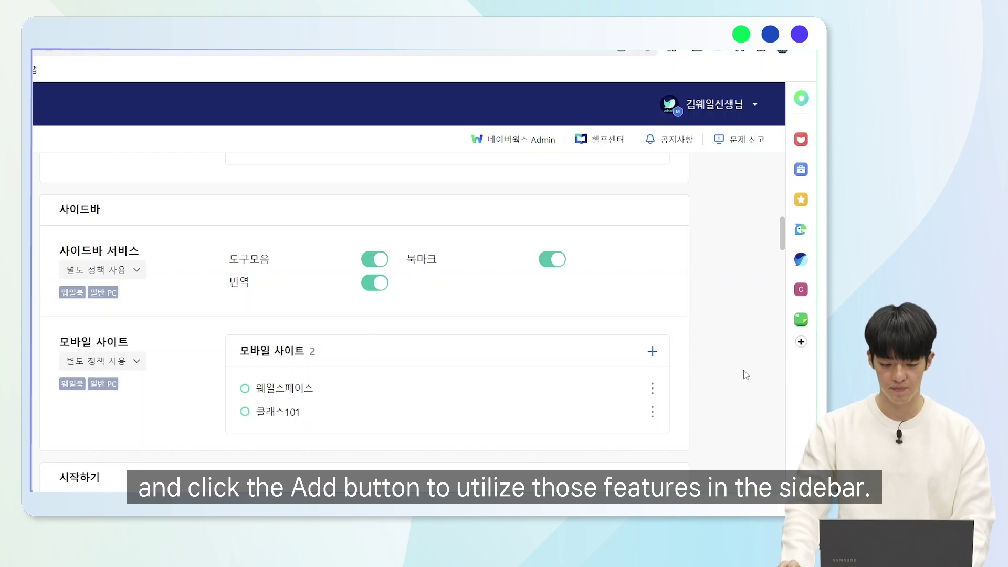
scroll(488, 368, "down", 10)
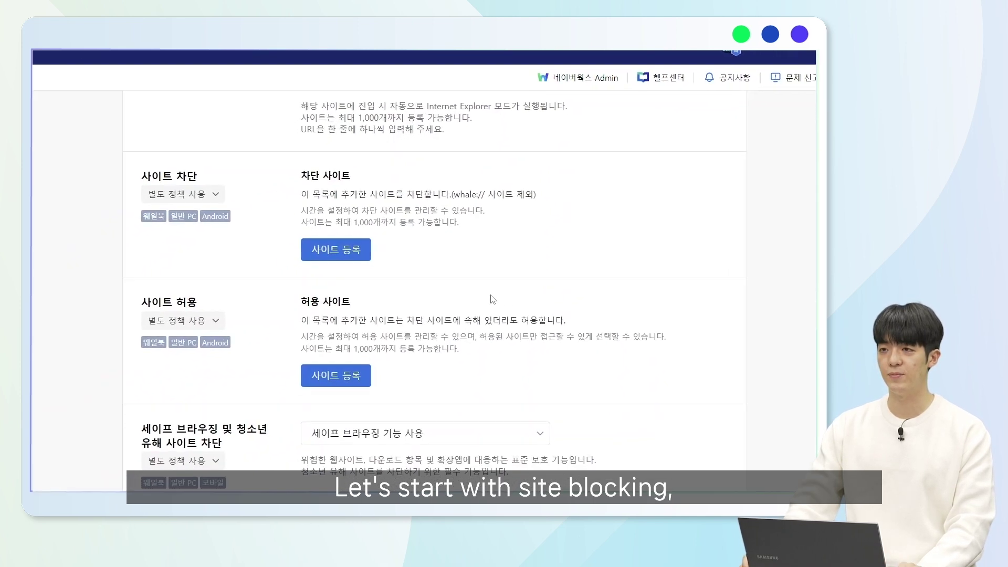
scroll(314, 275, "up", 3)
scroll(309, 275, "down", 3)
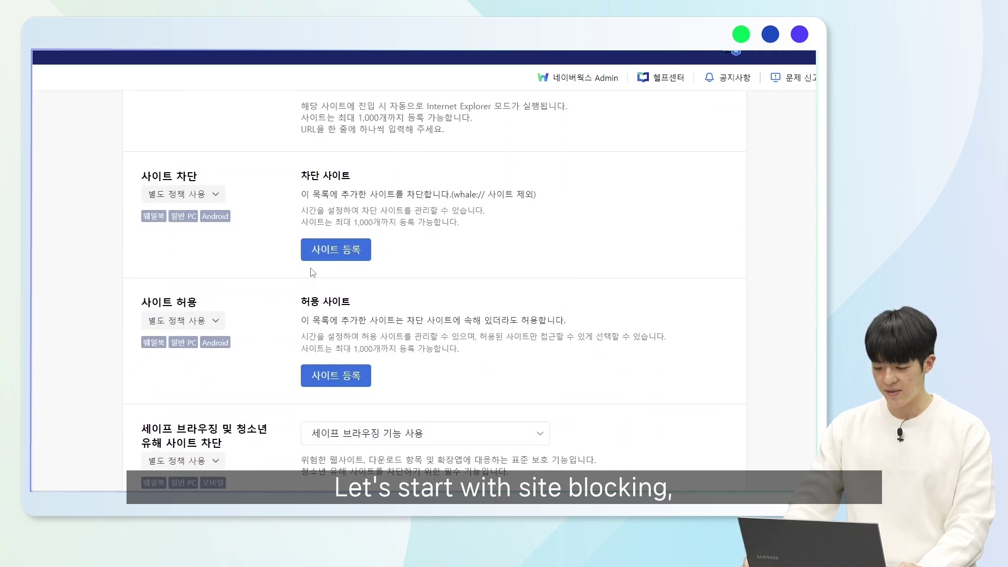
left_click(338, 251)
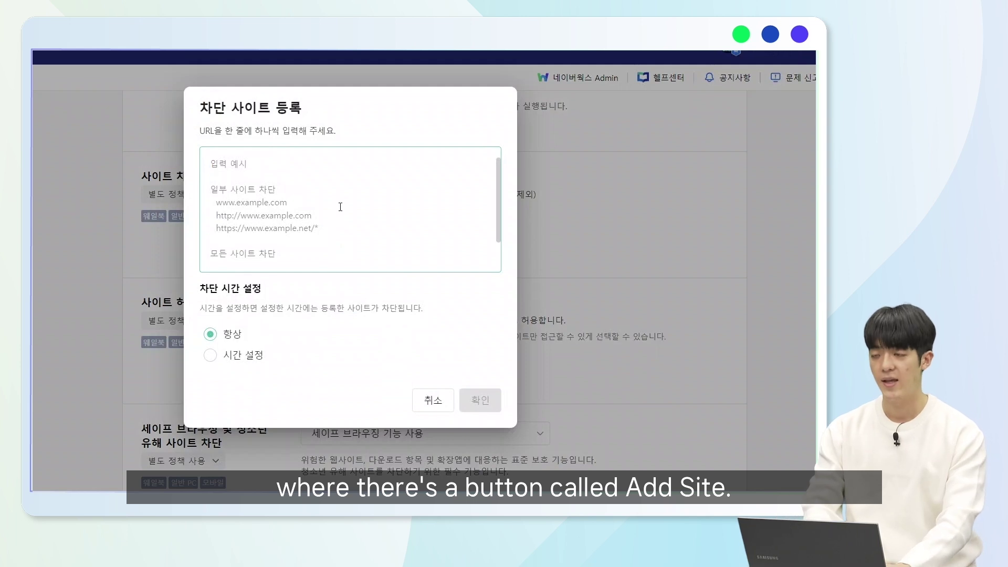
type("w")
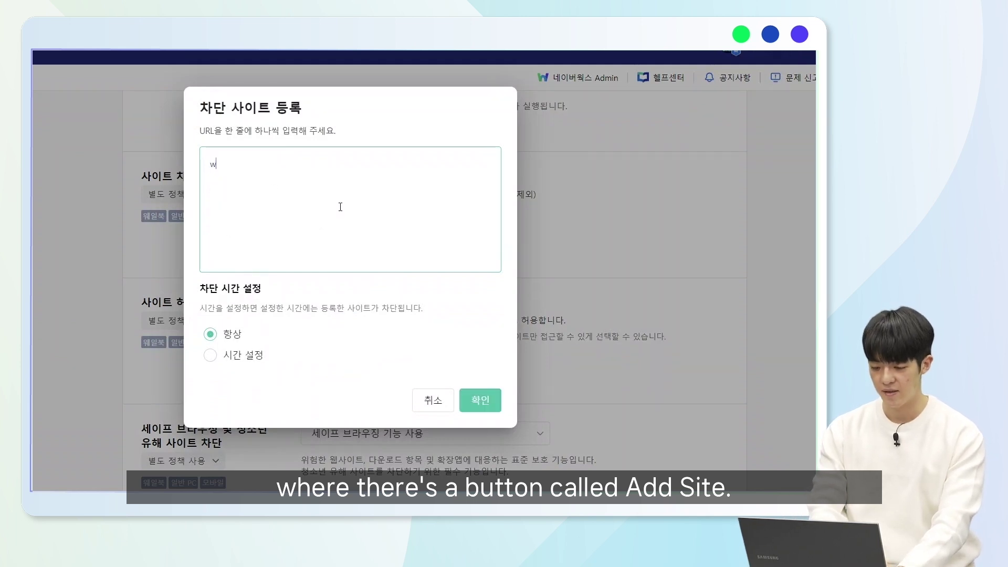
type("ww.inst")
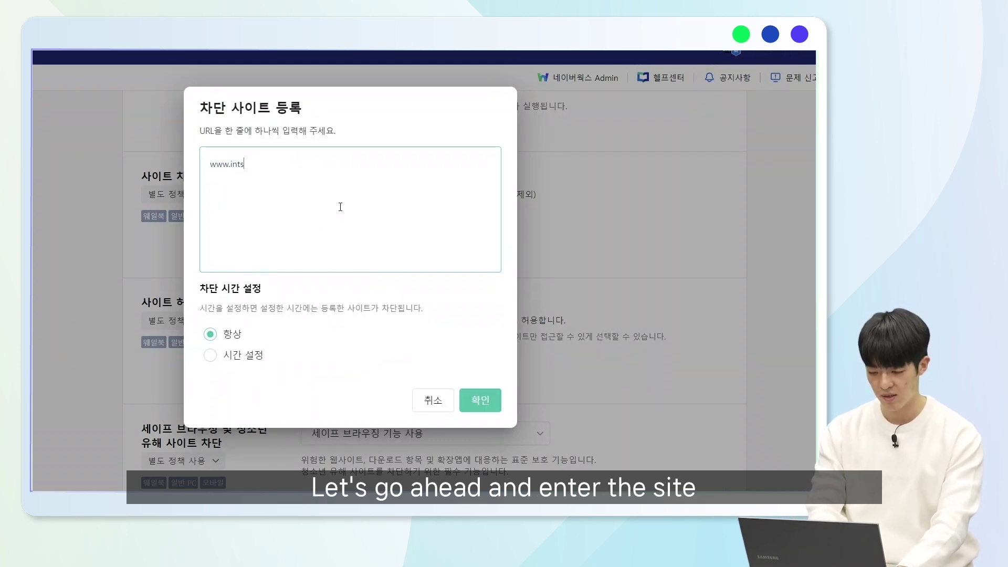
type("agram.c")
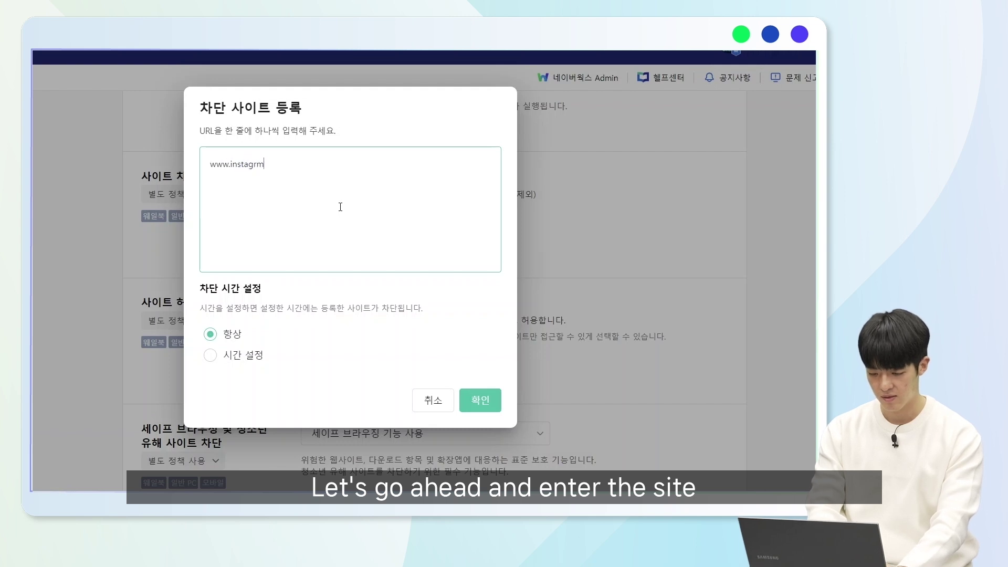
type("om")
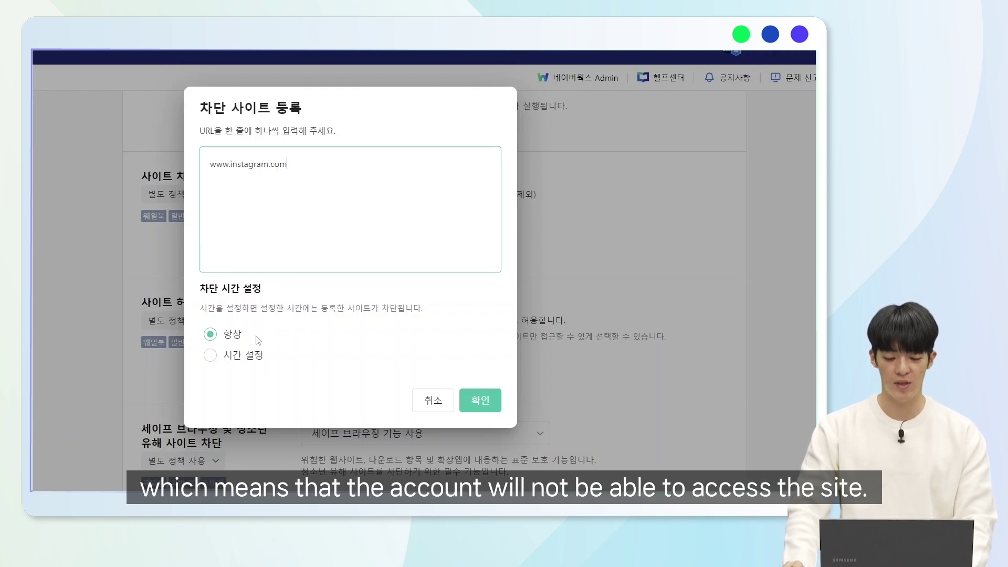
left_click(211, 354)
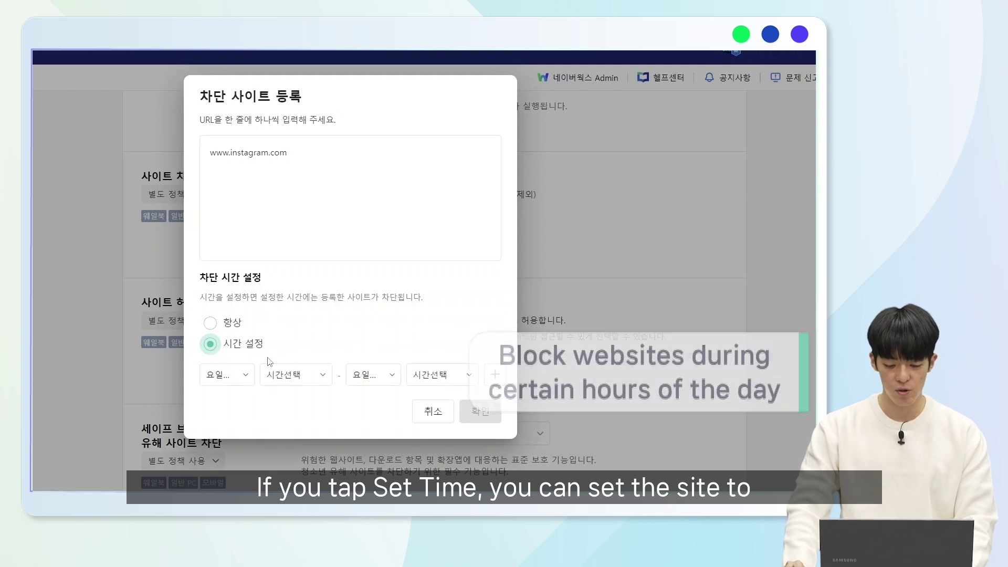
- Set the Instagram block window from Monday 00:00 to Tuesday 01:00 and confirm it
left_click(249, 375)
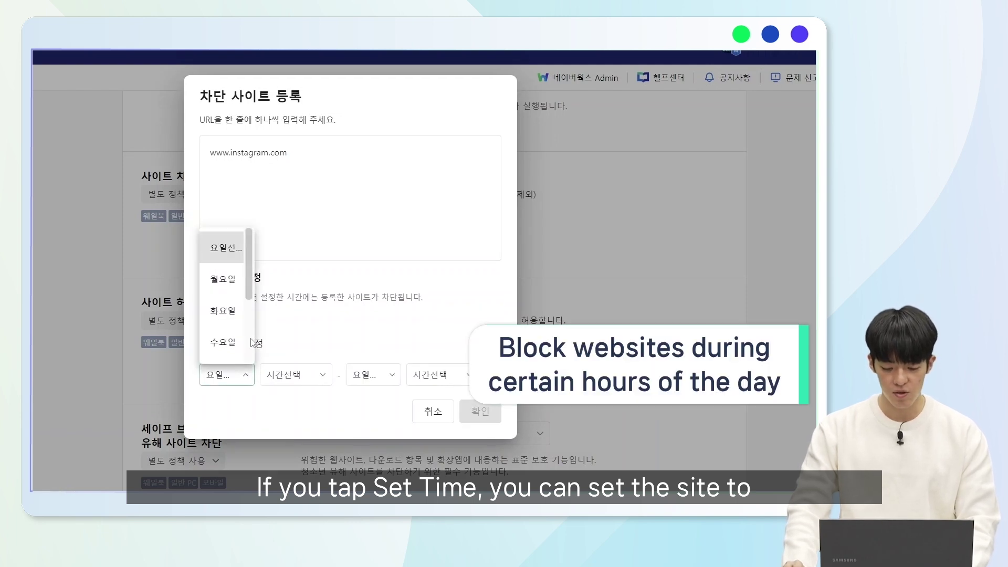
left_click(234, 281)
left_click(289, 374)
left_click(284, 283)
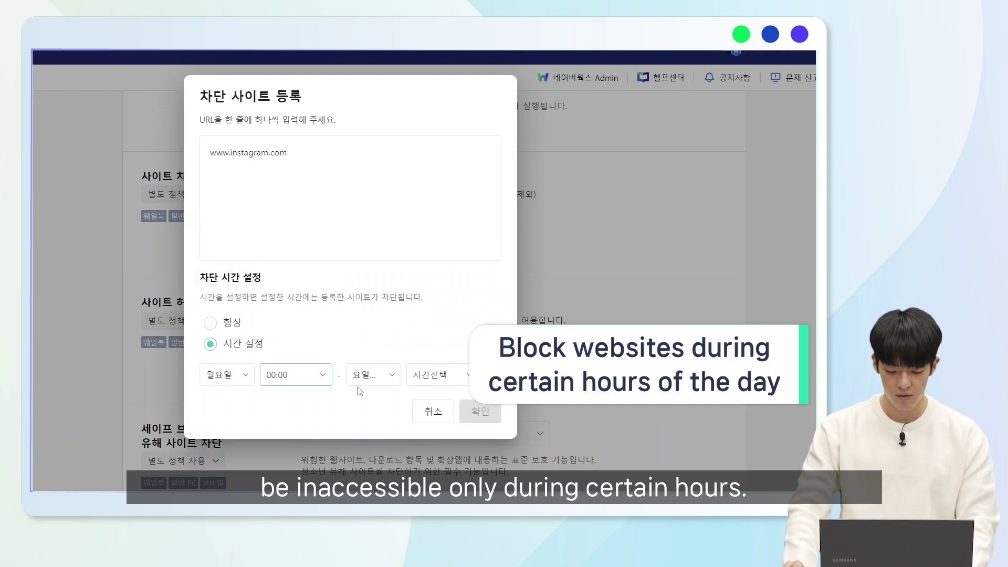
left_click(370, 374)
left_click(386, 317)
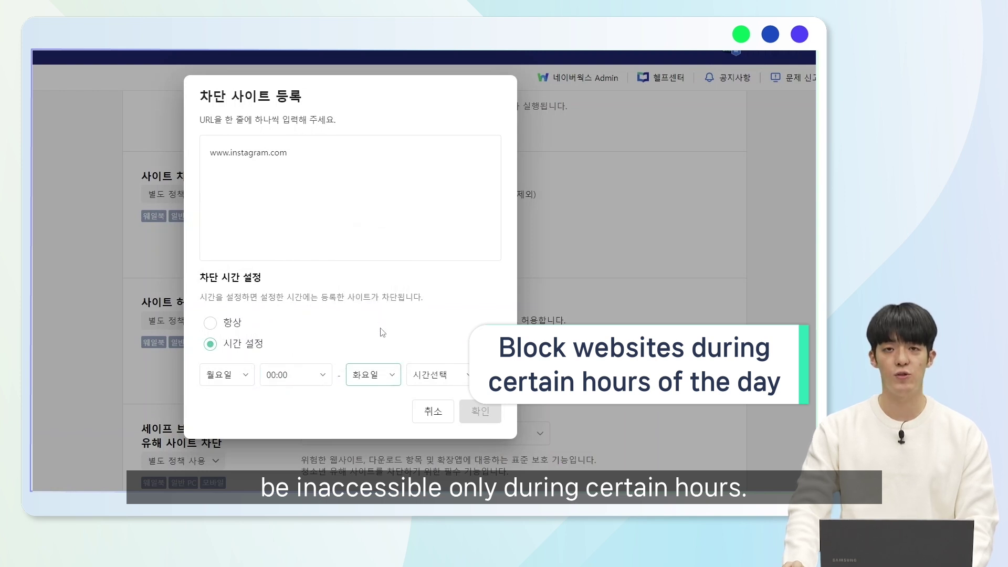
left_click(450, 376)
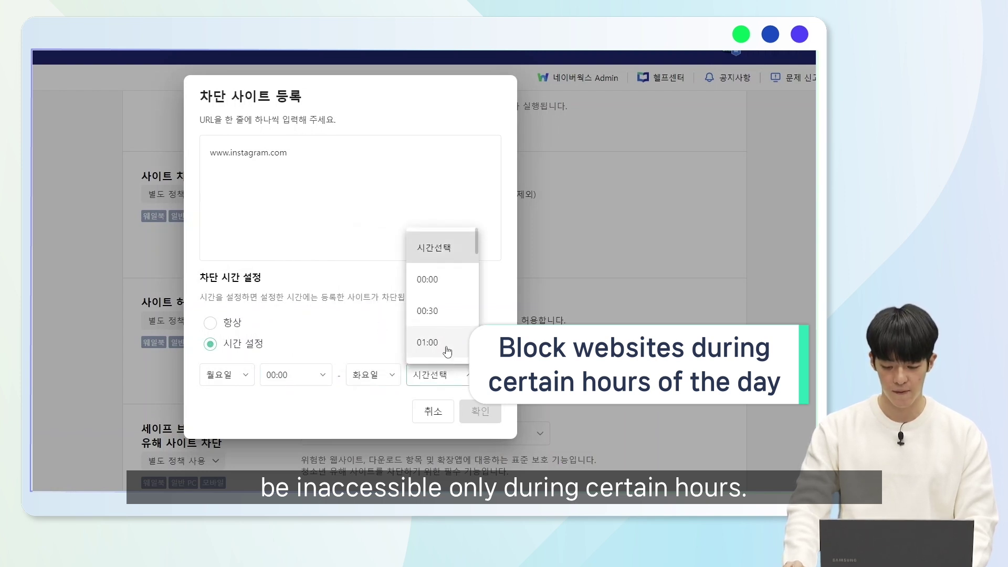
left_click(445, 342)
left_click(478, 413)
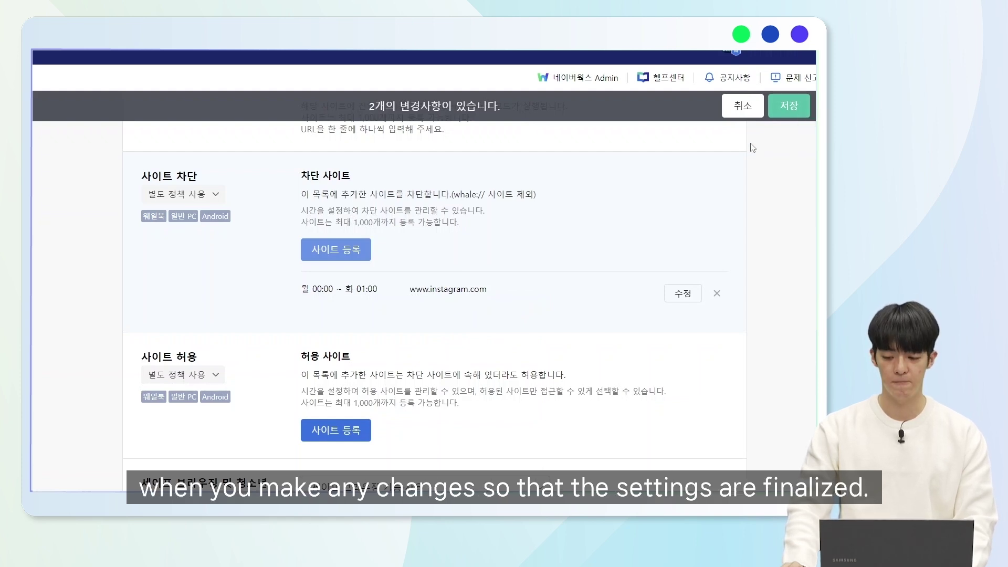
scroll(542, 231, "down", 3)
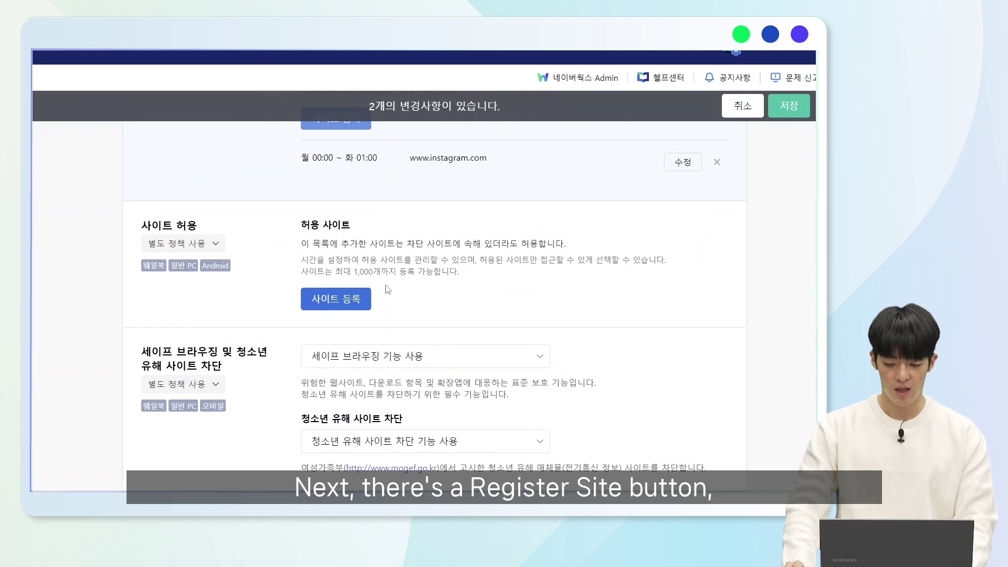
- Start a new allowed-site entry for whalespace.io limited to a time window
left_click(329, 308)
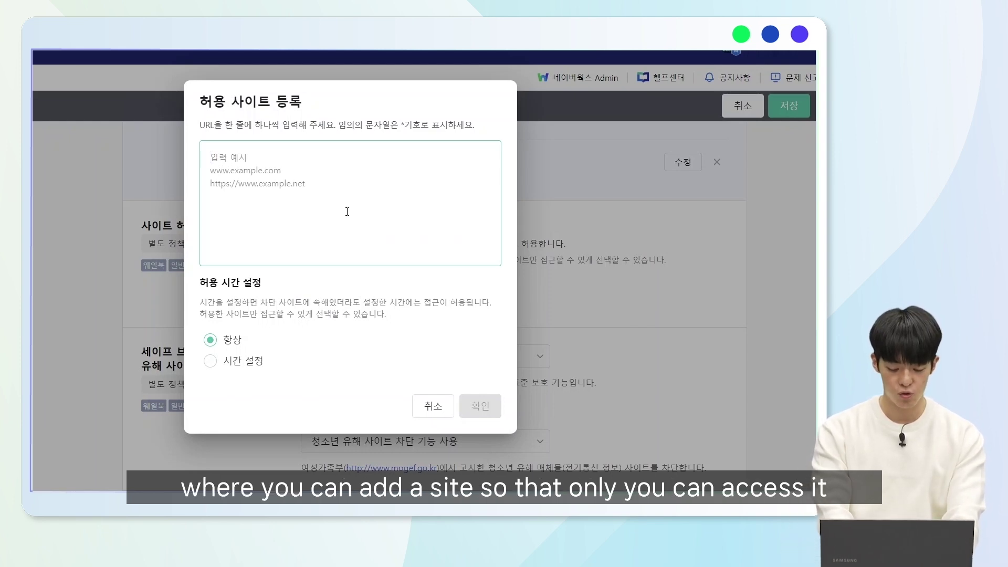
type("www.")
key("BackSpace")
key("BackSpace")
key("BackSpace")
key("BackSpace")
type("whalespace.io")
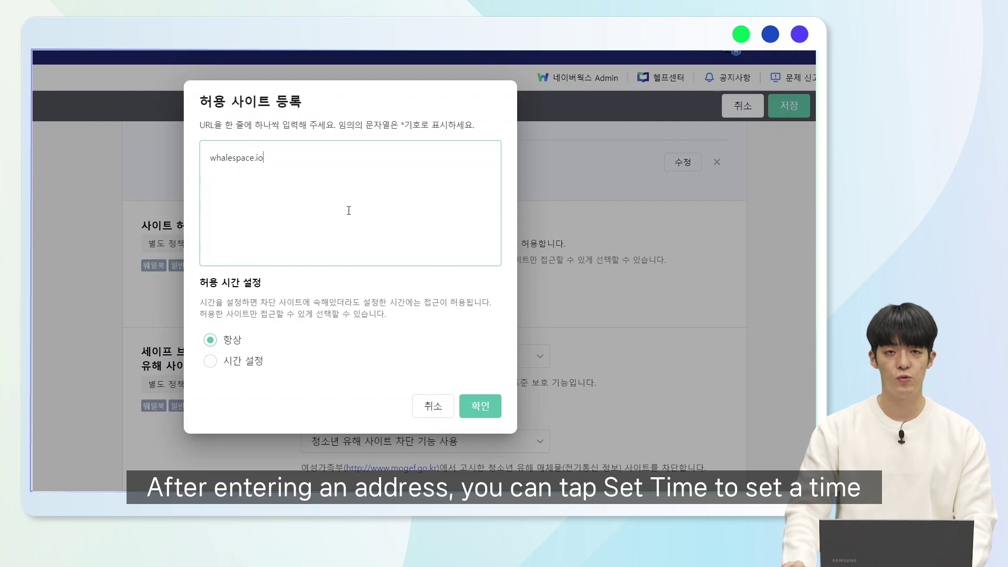
left_click(245, 365)
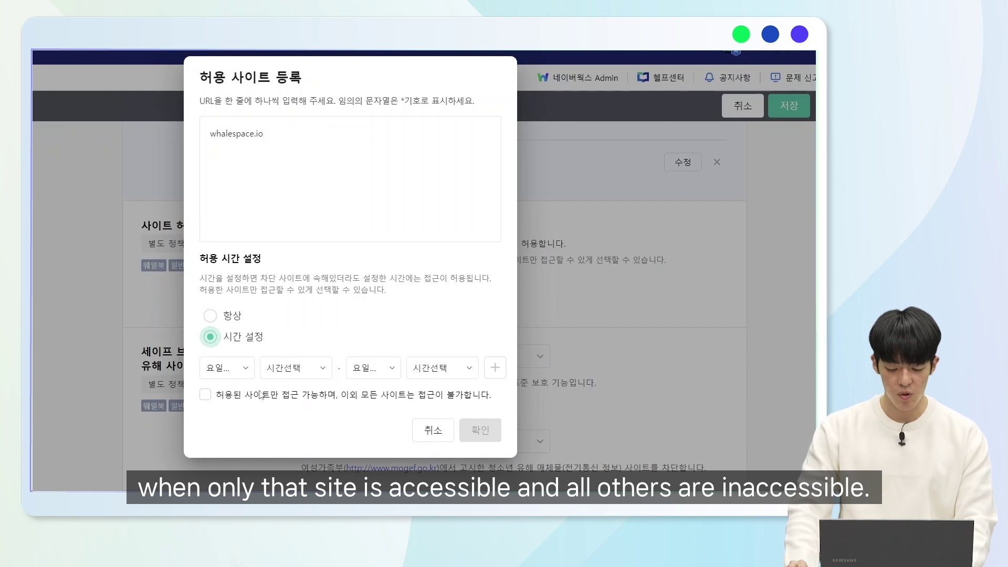
- Set whalespace.io's allowed window from Monday 00:00 to Friday 23:30
left_click(238, 373)
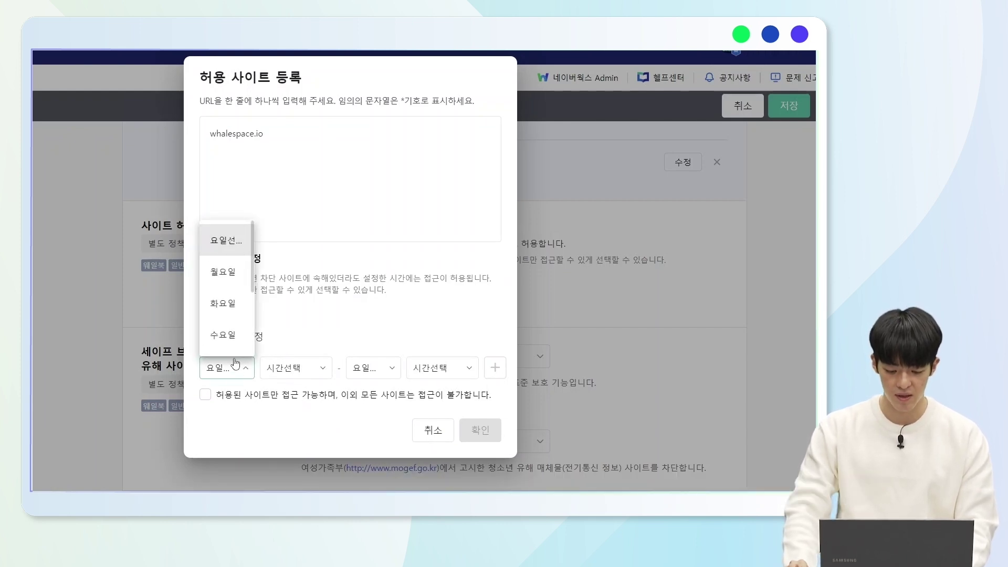
left_click(236, 279)
left_click(297, 367)
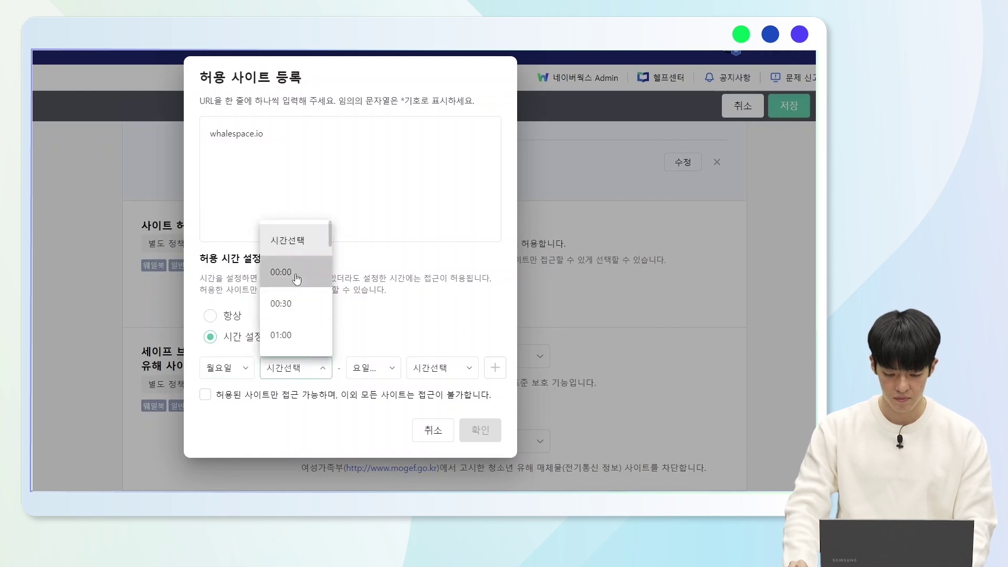
left_click(297, 278)
left_click(367, 367)
scroll(370, 304, "down", 3)
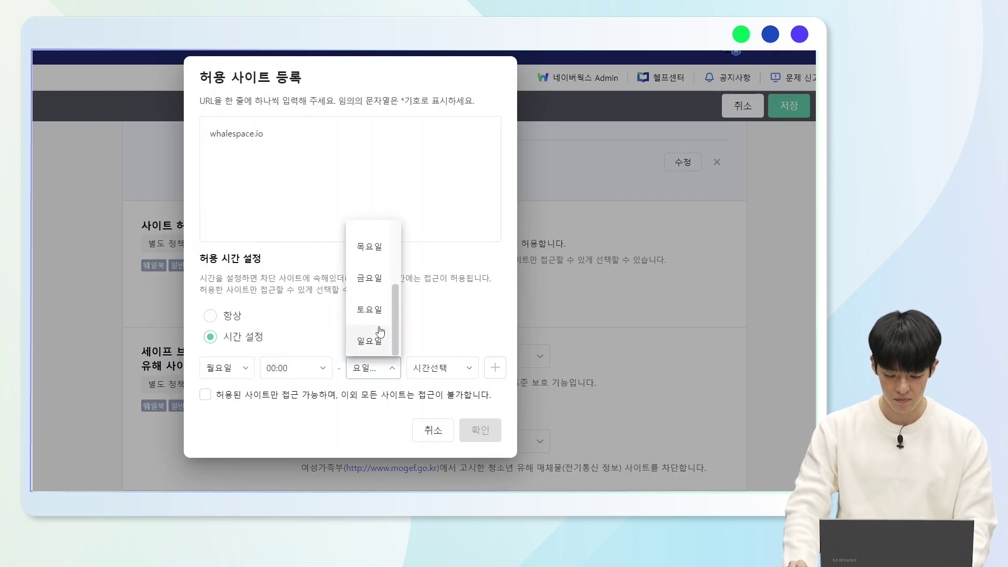
left_click(370, 279)
left_click(439, 367)
scroll(444, 338, "down", 5)
scroll(444, 337, "down", 6)
scroll(445, 343, "down", 10)
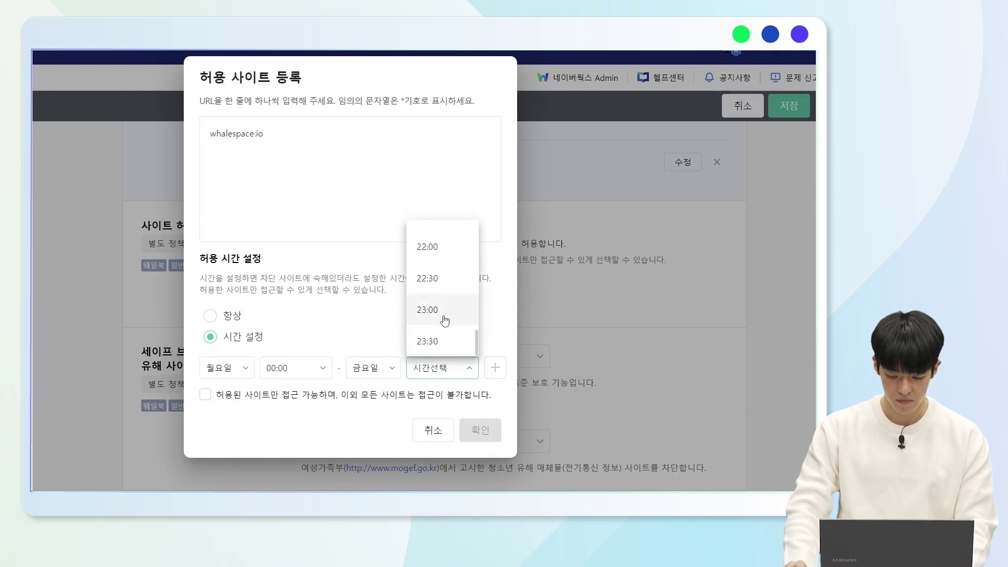
left_click(434, 337)
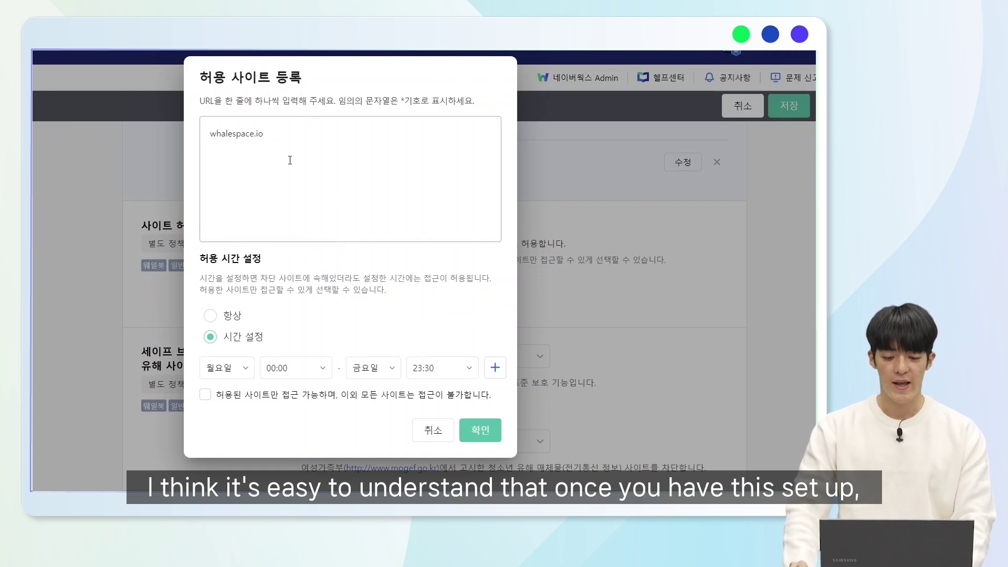
- Confirm whalespace.io (월 00:00 ~ 금 23:30) on the allowed list and save all four policy changes
left_click(471, 438)
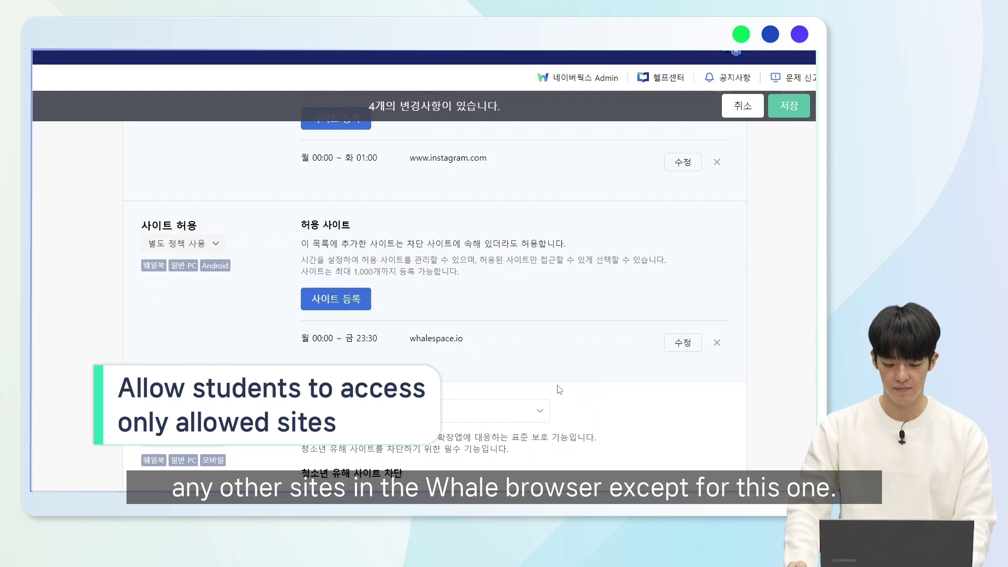
scroll(555, 389, "down", 4)
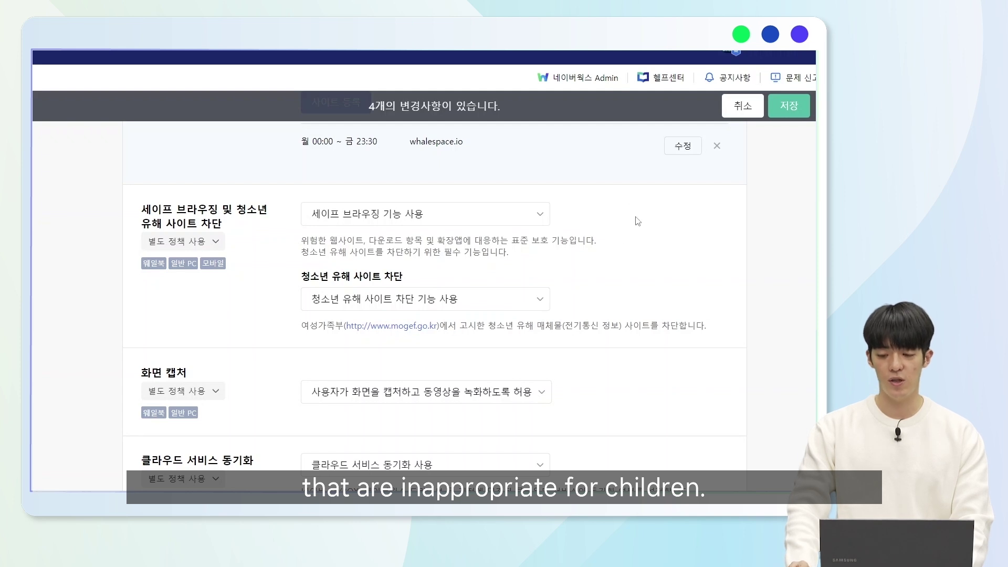
left_click(795, 113)
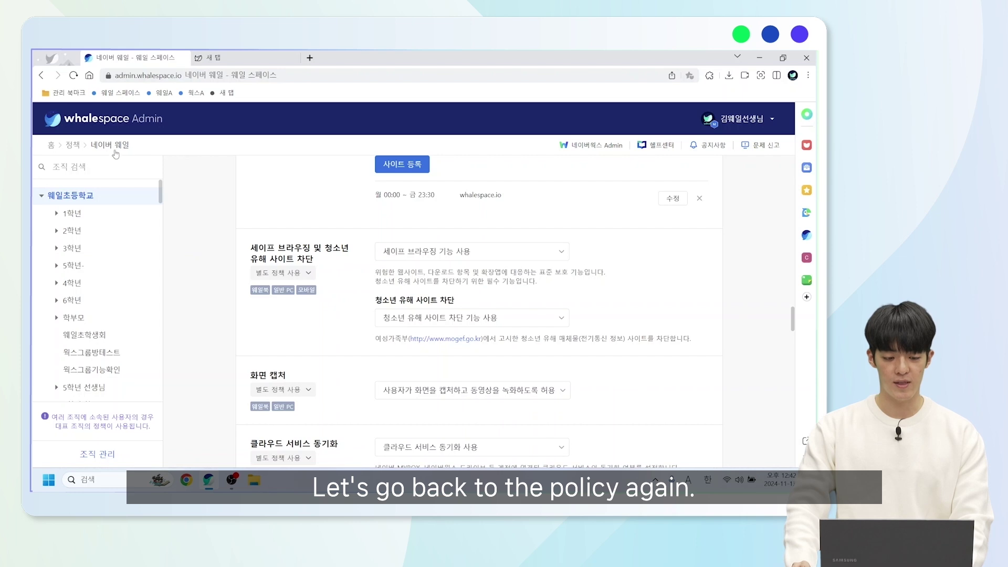
- Open the 앱 및 확장앱 policy and review app settings like 네이버 웹툰 차단 and 한컴타자 설치 허용
left_click(74, 148)
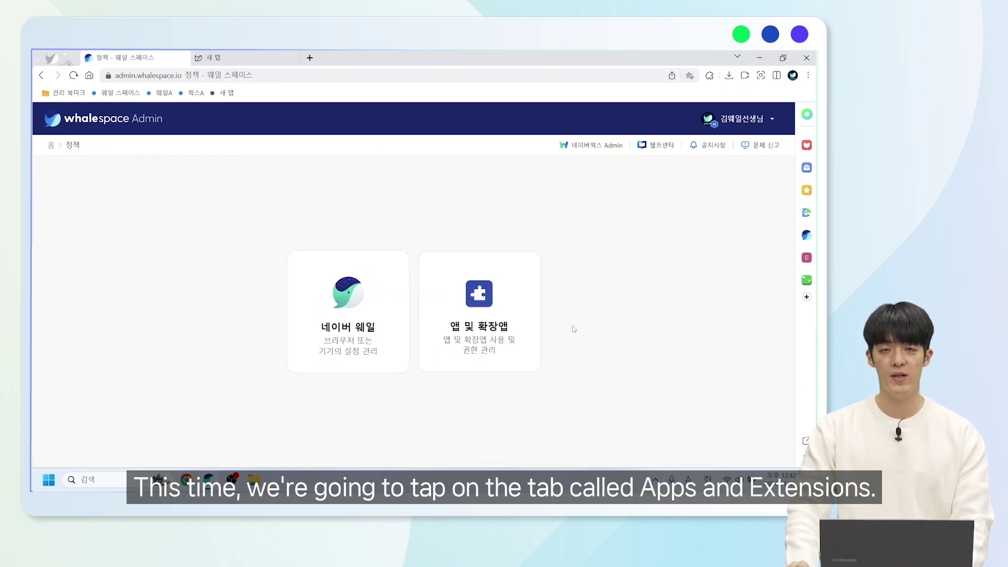
left_click(508, 341)
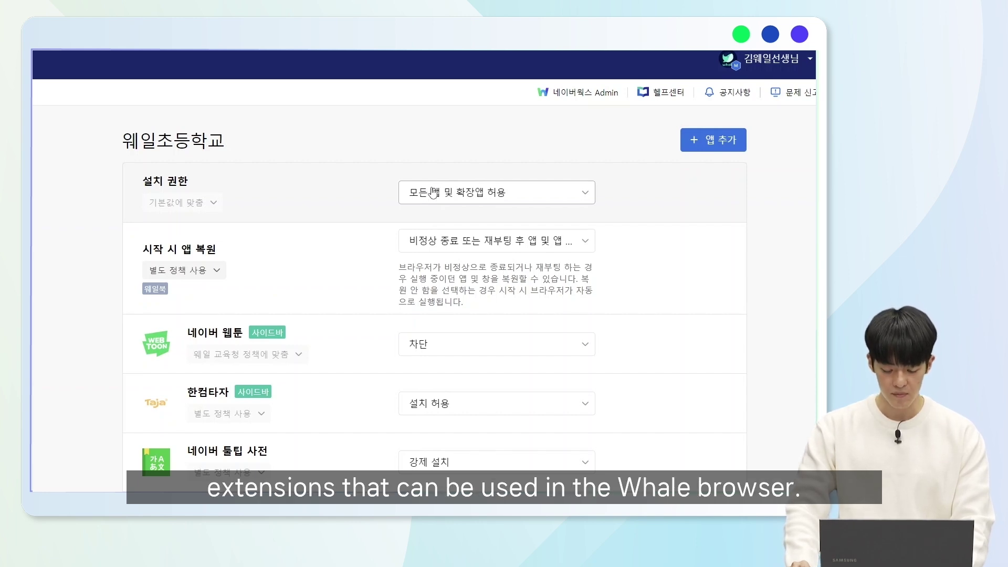
scroll(448, 191, "down", 3)
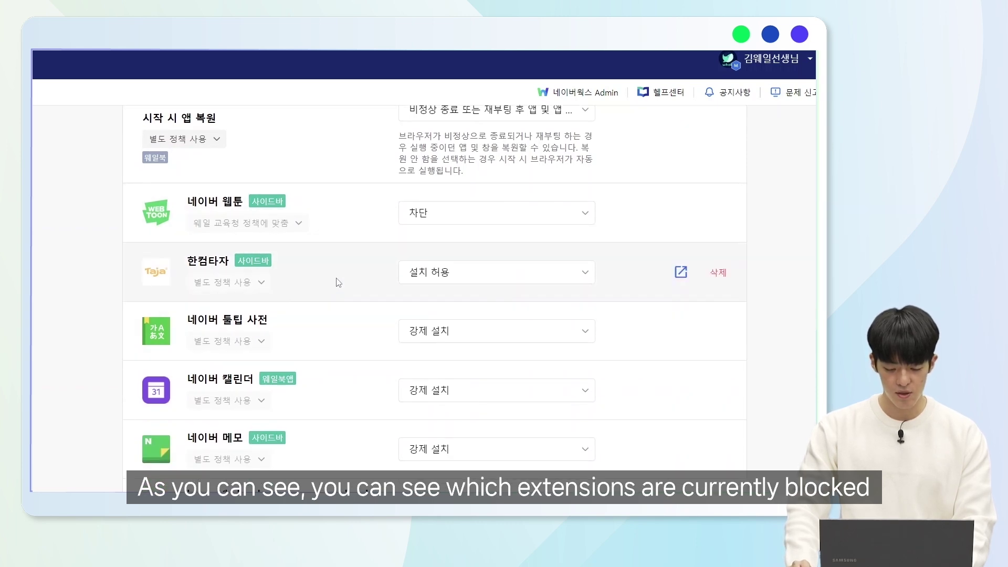
scroll(339, 281, "down", 5)
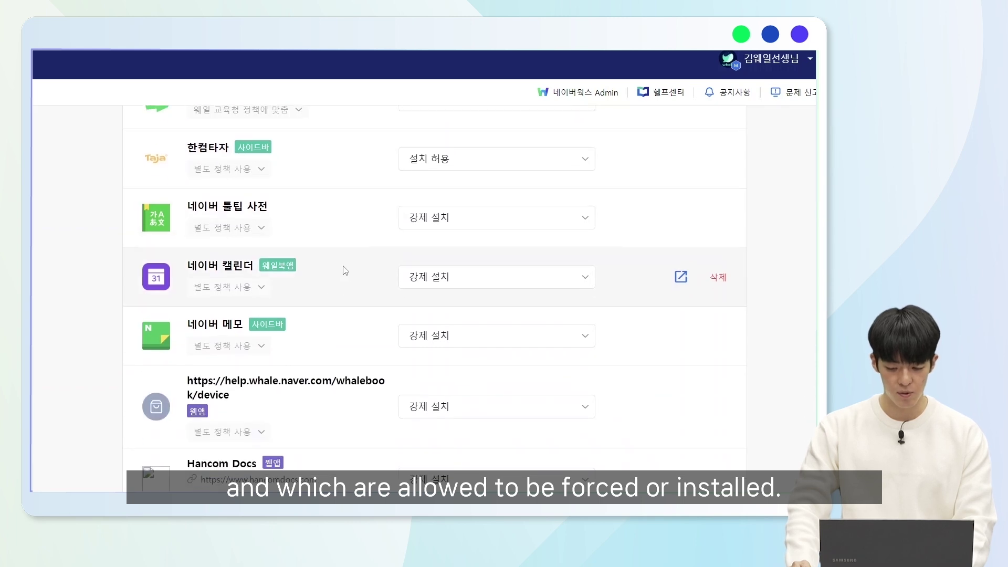
scroll(350, 276, "up", 5)
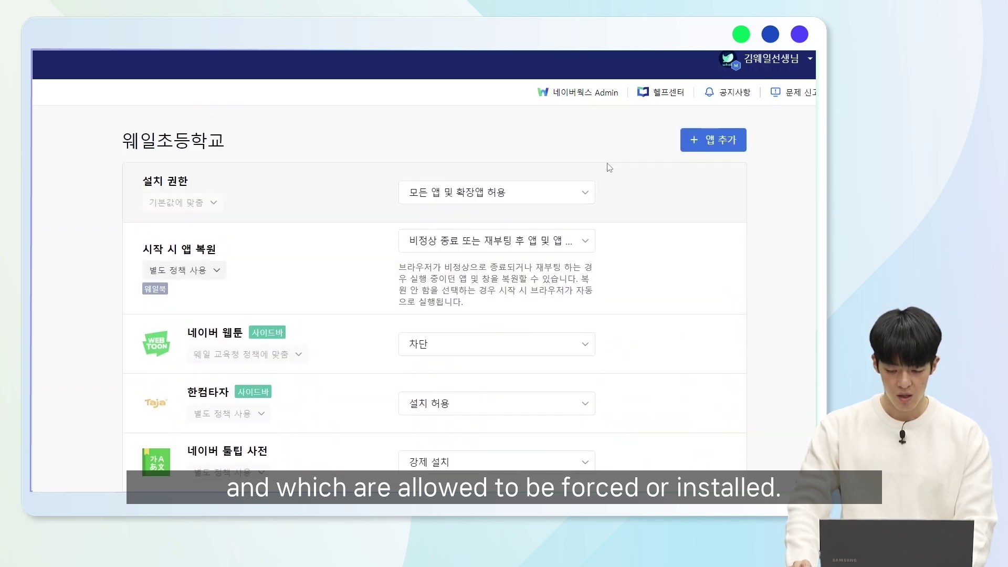
- Add the 우클릭 차단 해제 extension with the 강제 설치 install policy and save
left_click(710, 146)
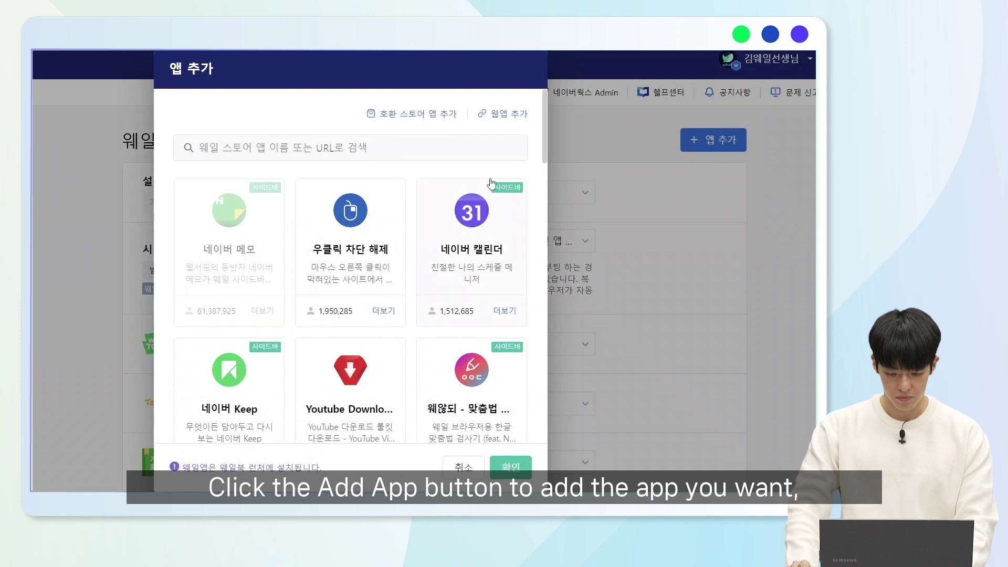
left_click(362, 226)
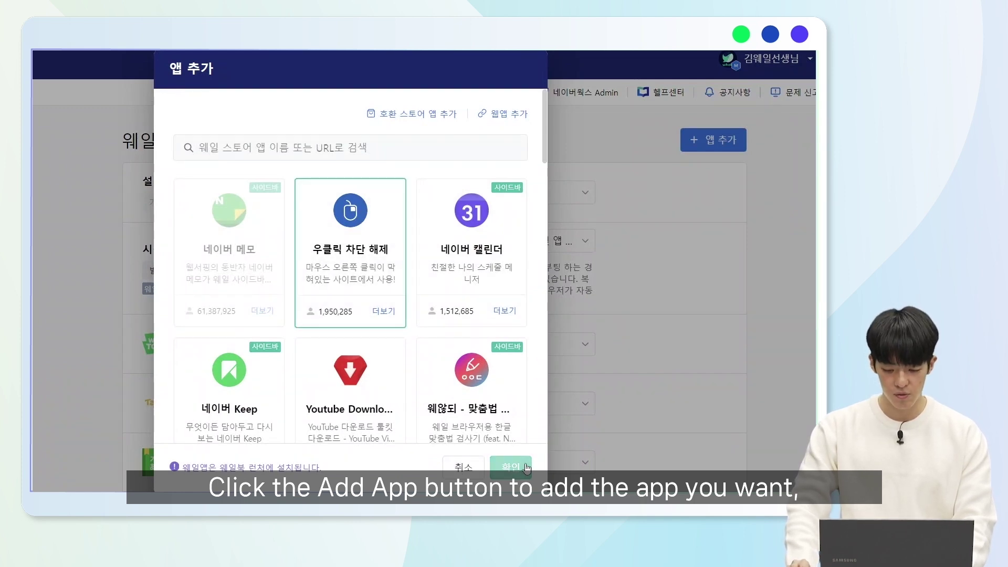
left_click(513, 466)
scroll(509, 344, "down", 9)
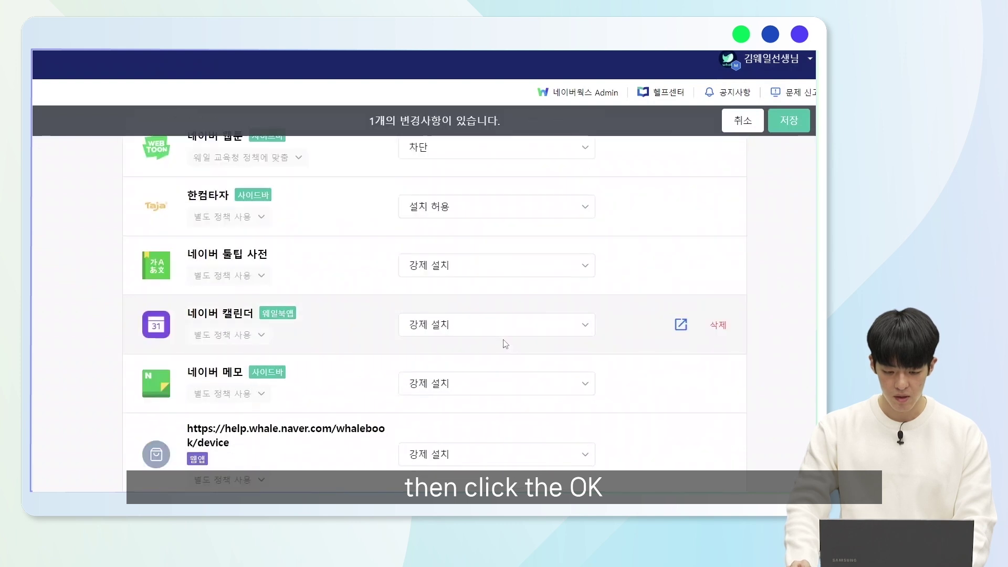
left_click(512, 446)
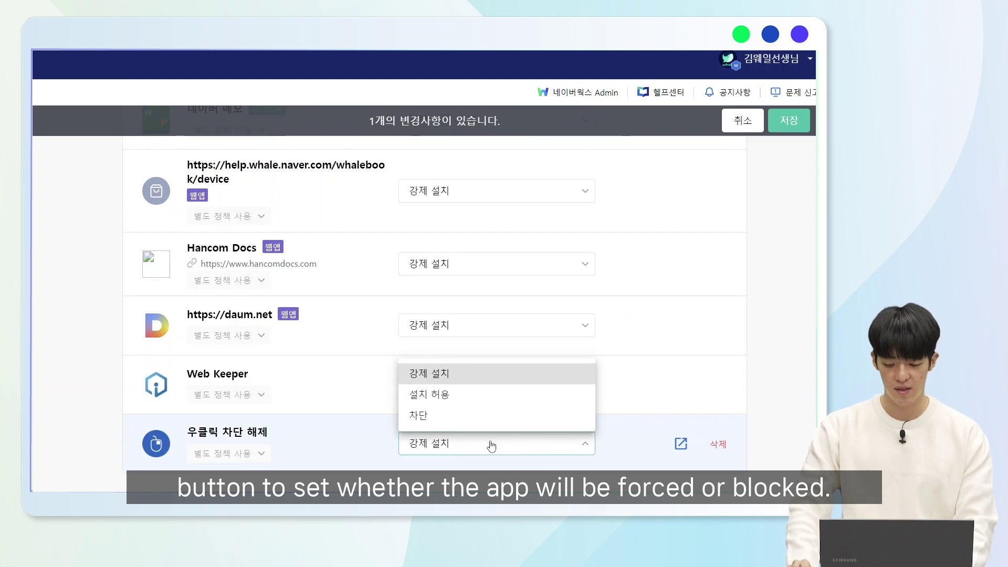
left_click(492, 374)
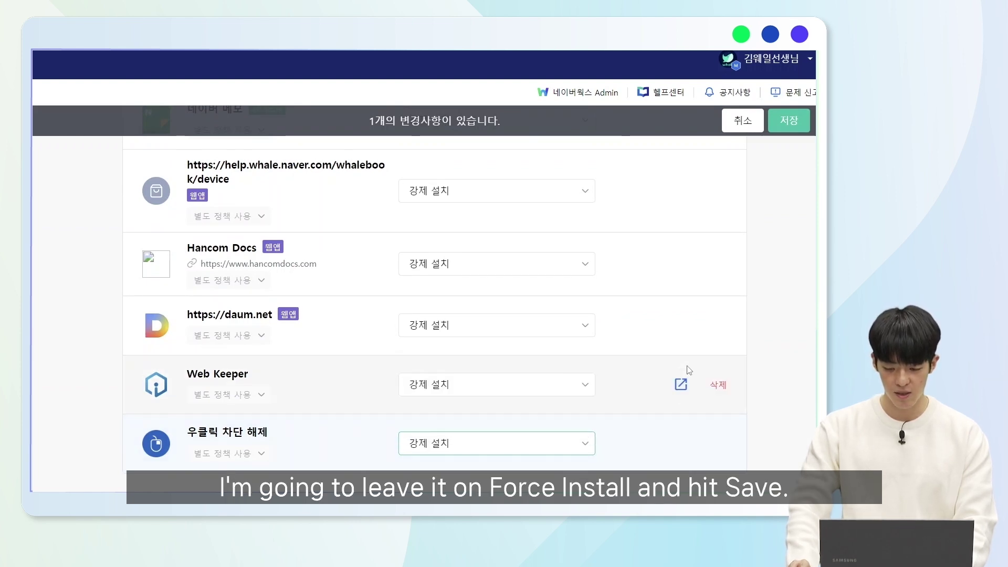
left_click(788, 122)
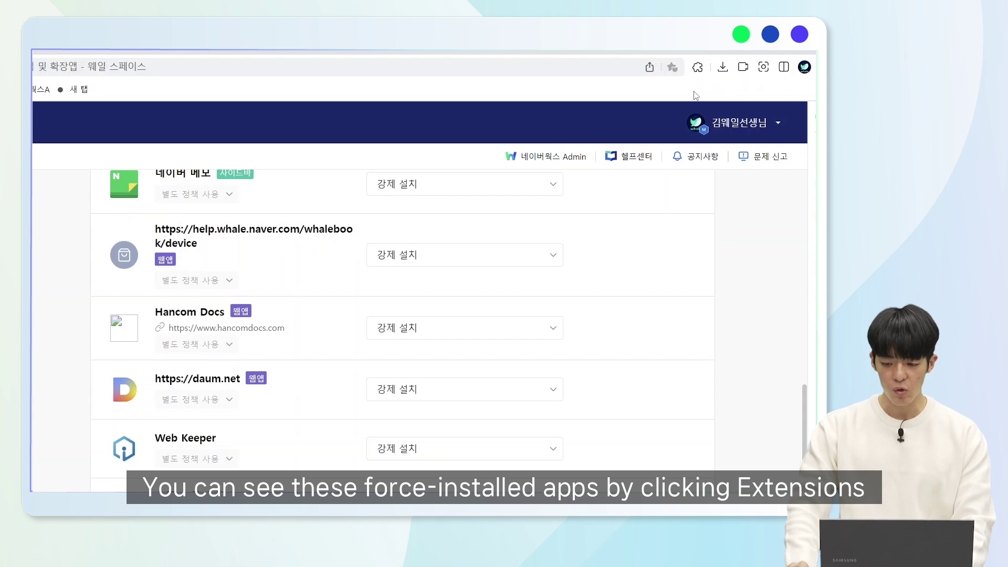
- Confirm 우클릭 차단 해제 is installed in the browser alongside 네이버 툴팁 사전 and Web Keeper
left_click(697, 67)
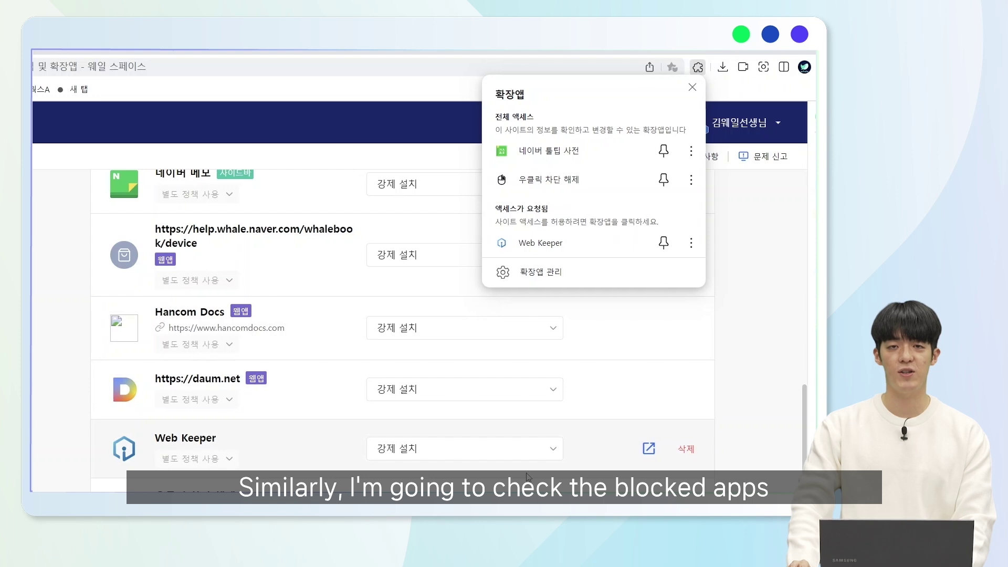
left_click(762, 256)
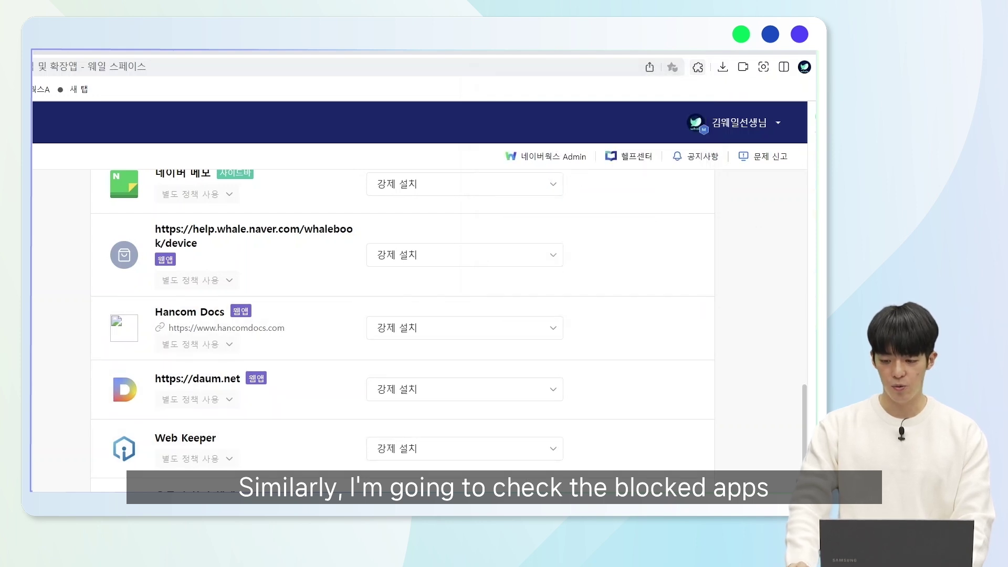
left_click(824, 67)
- Search 웹툰 in the Whale Store to see 네이버 웹툰 marked 관리자가 차단함, then return to the admin tab
mouse_move(717, 265)
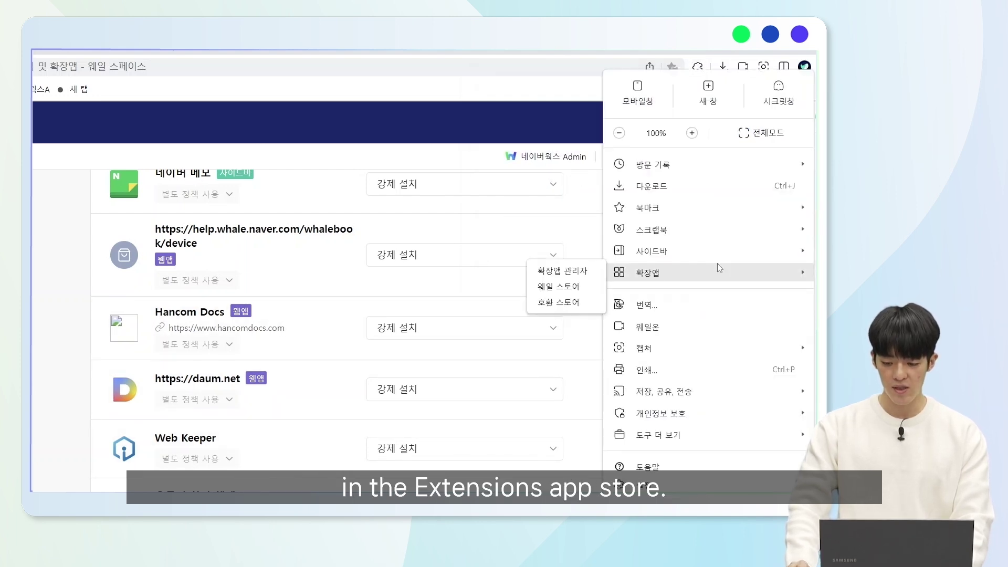
left_click(576, 288)
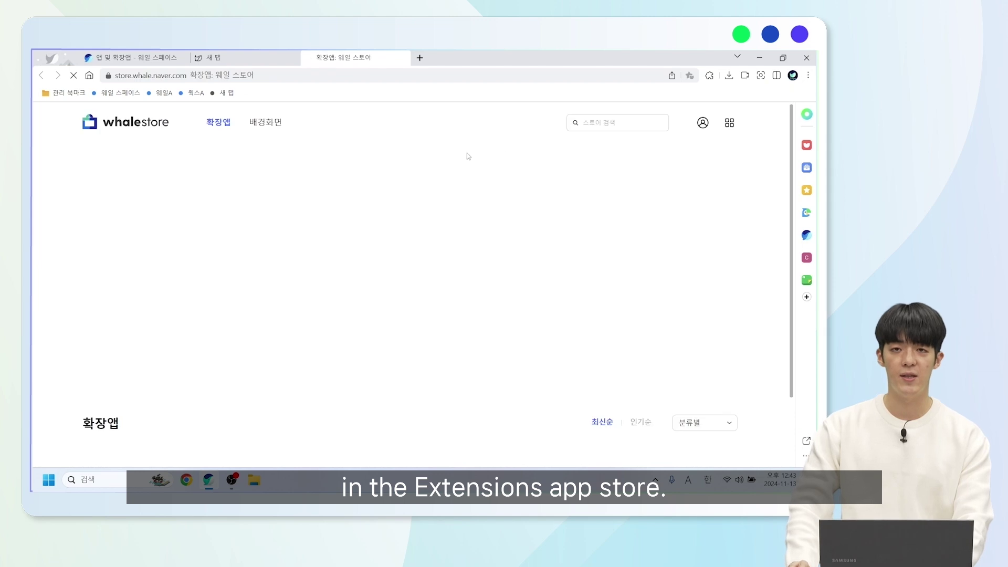
left_click(617, 117)
type("dnp")
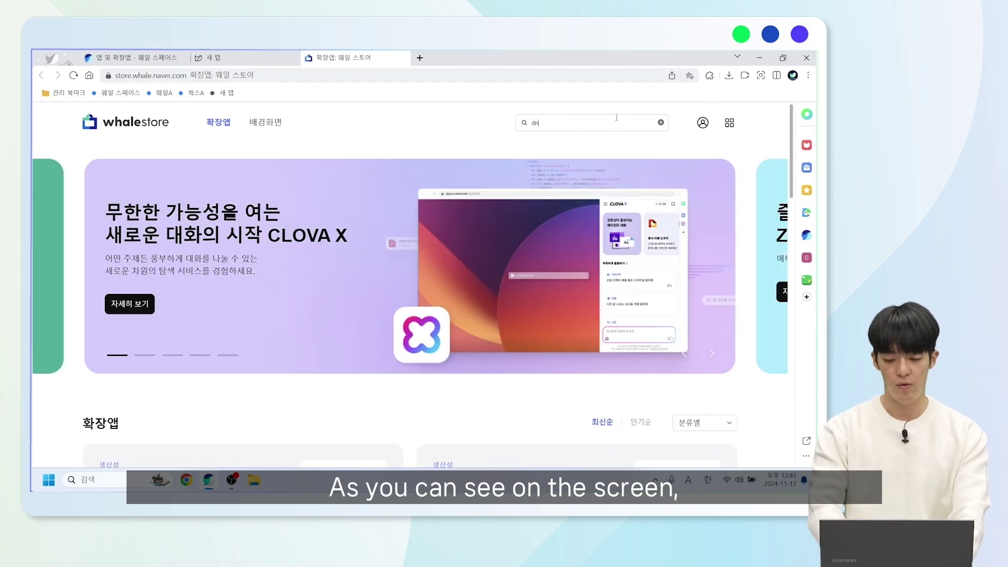
key("BackSpace")
key("BackSpace")
key("BackSpace")
type("웹툰")
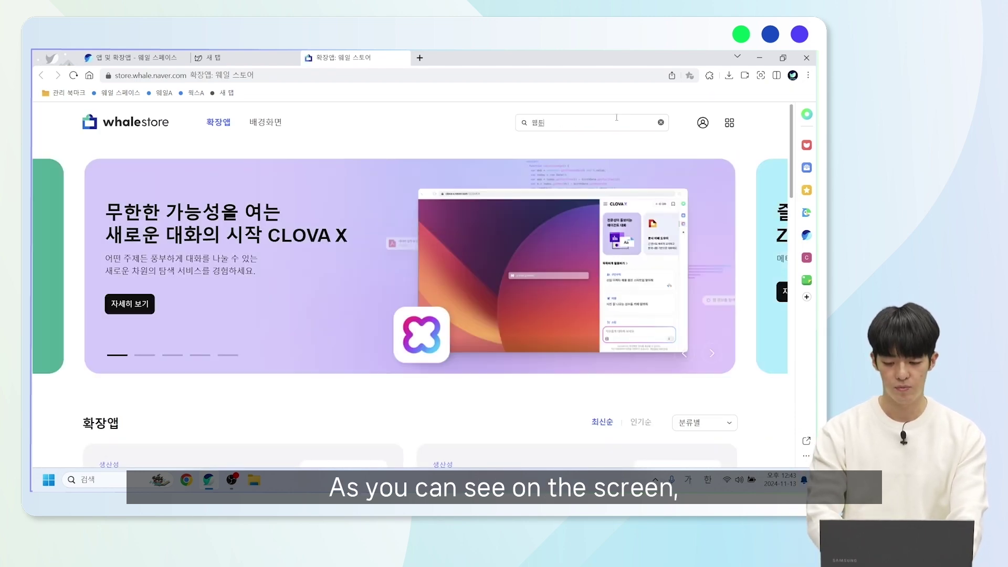
key("Return")
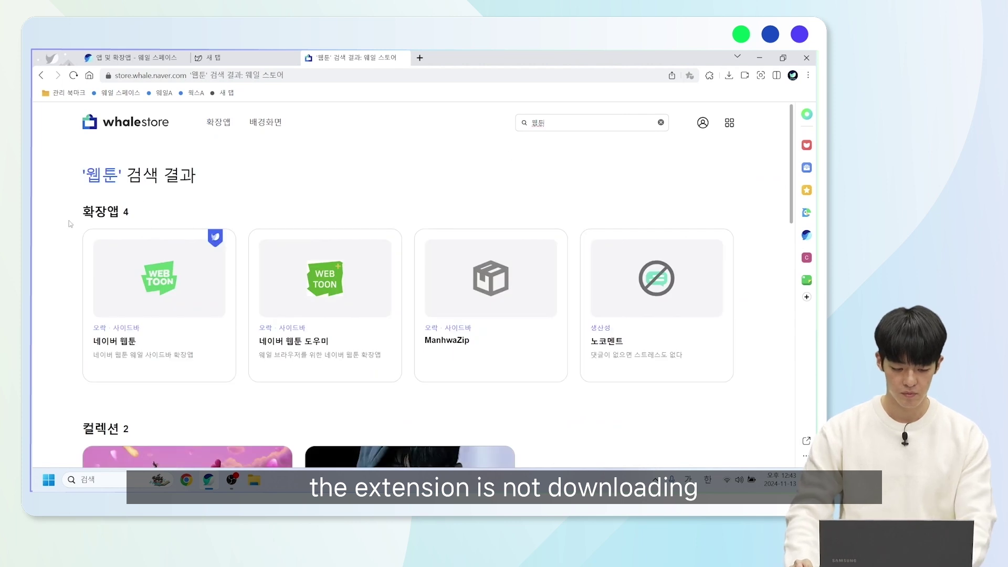
scroll(106, 215, "down", 2)
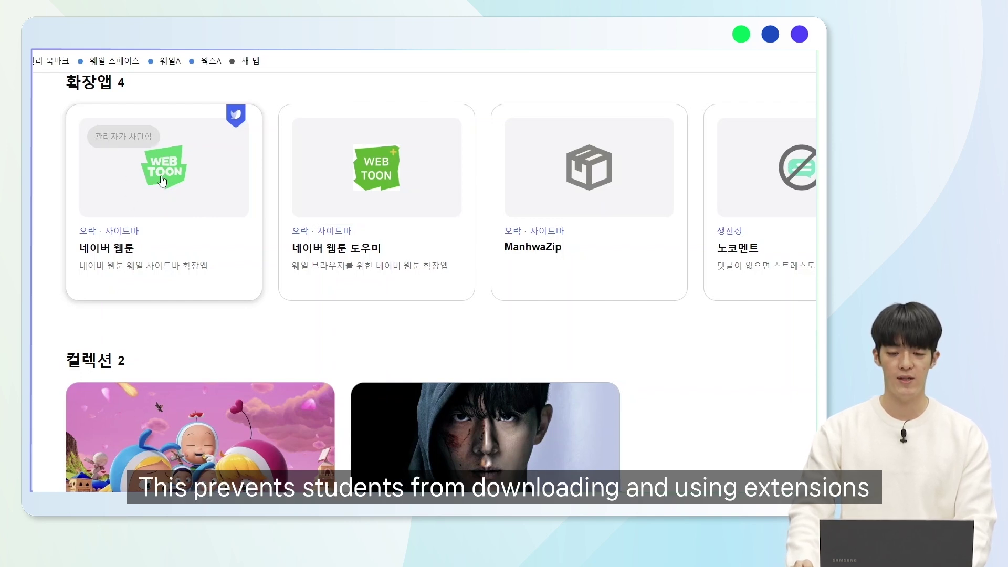
left_click(162, 53)
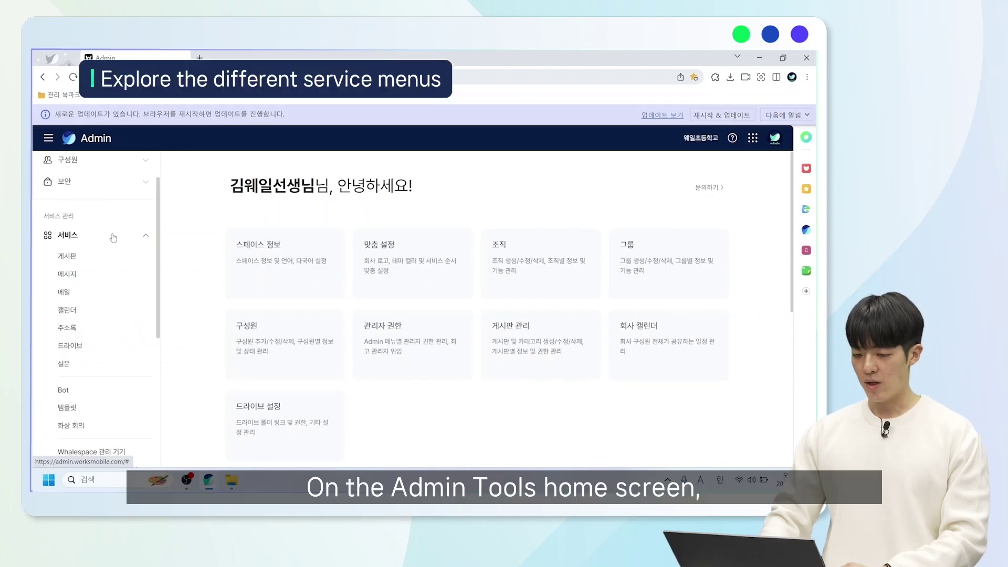
- Re-expand the 서비스 list and open 게시판 settings, showing the 2 GB attachment limit
left_click(113, 238)
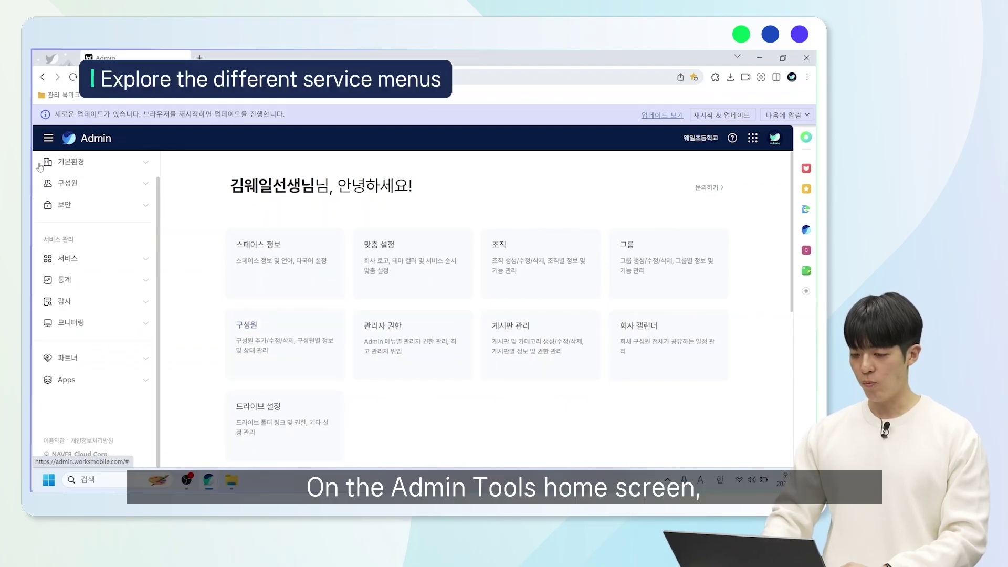
left_click(134, 261)
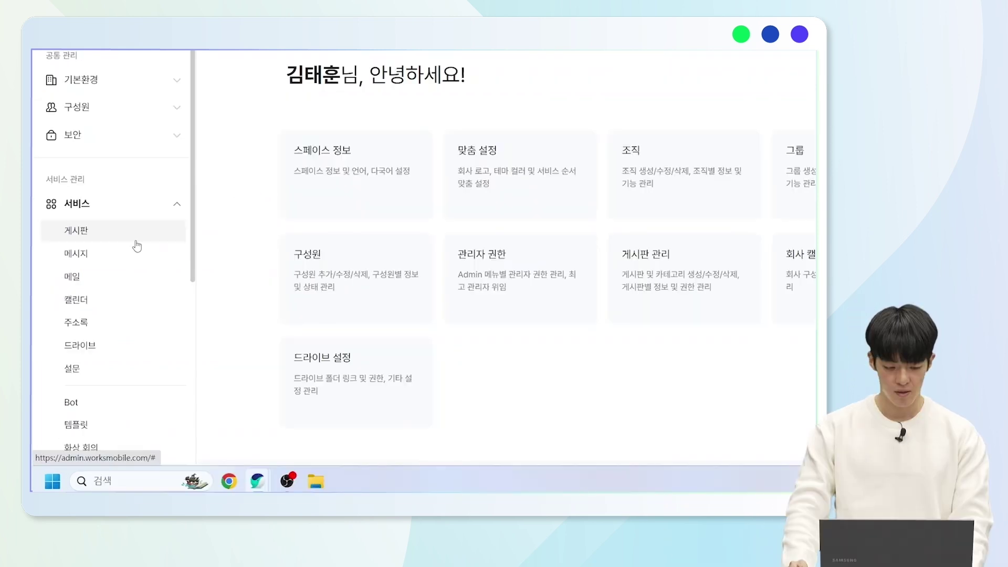
left_click(133, 237)
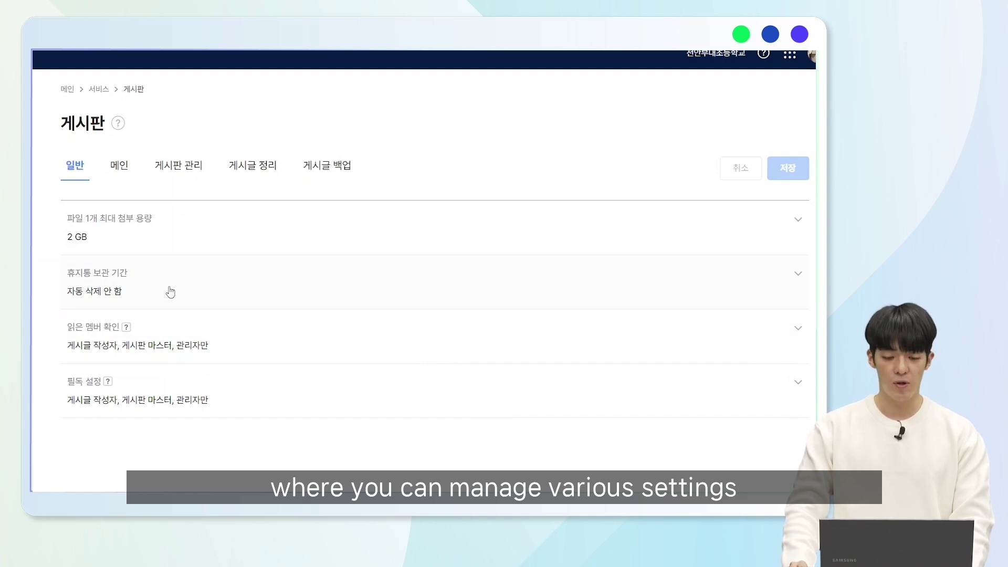
left_click(203, 241)
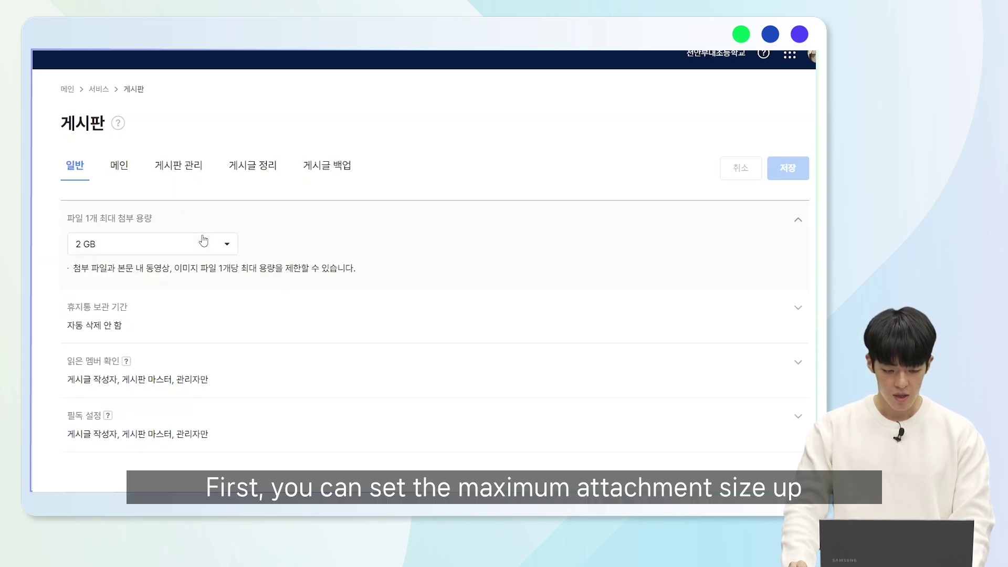
left_click(228, 256)
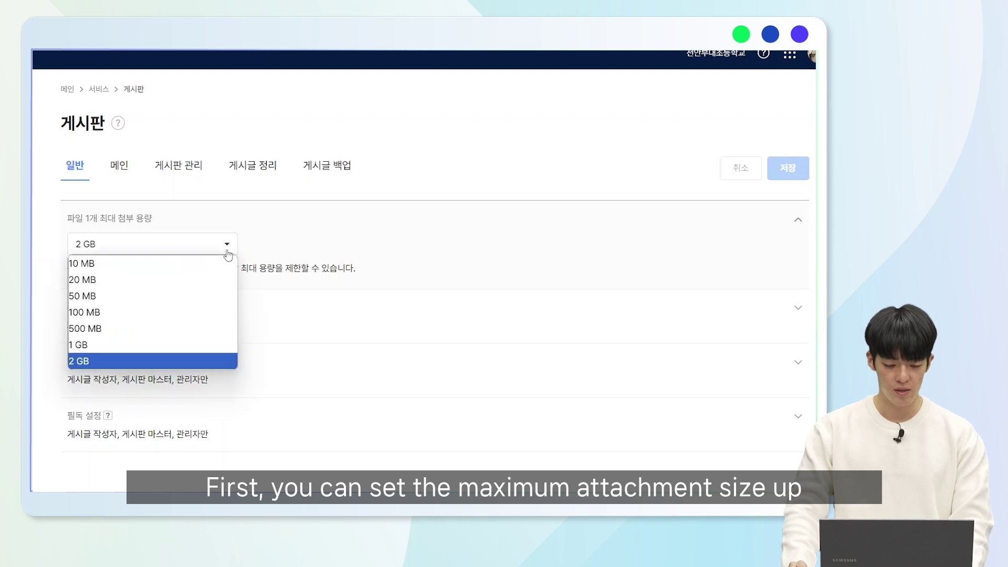
left_click(314, 250)
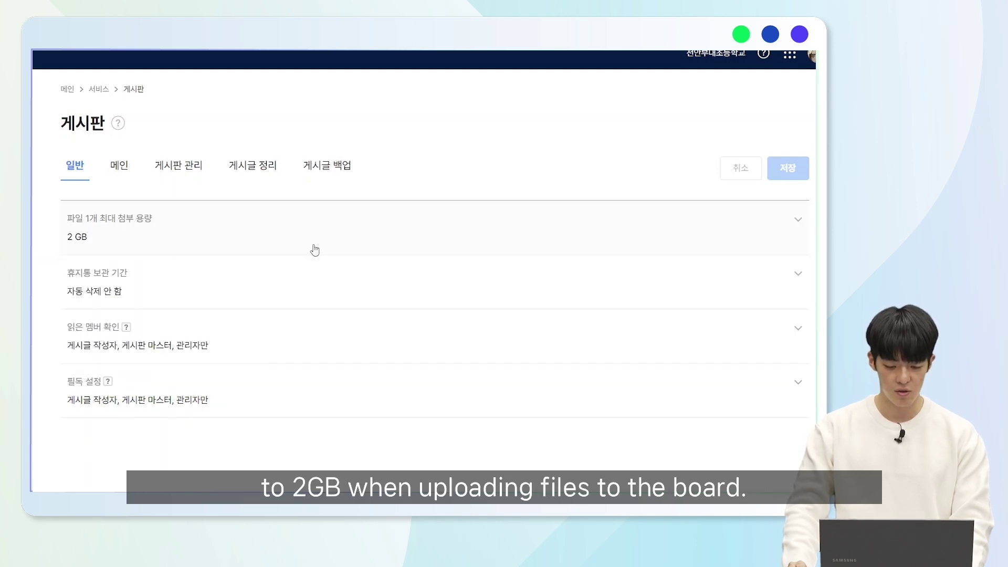
left_click(307, 273)
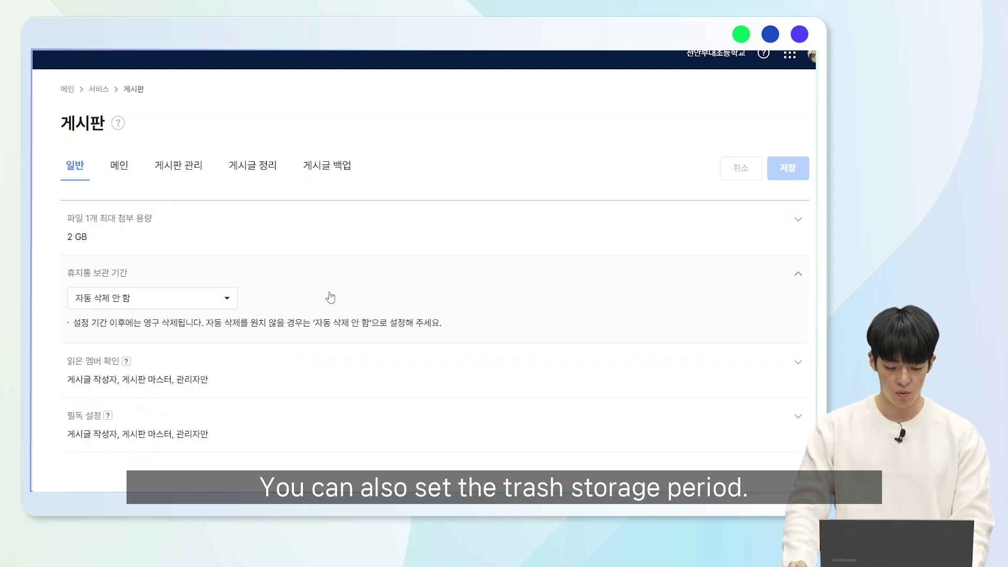
left_click(286, 366)
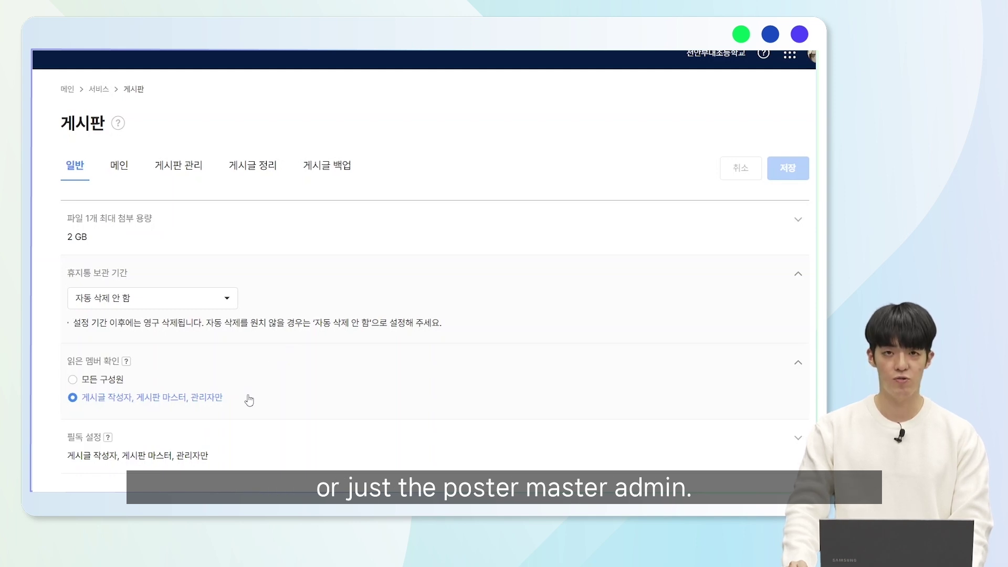
left_click(238, 460)
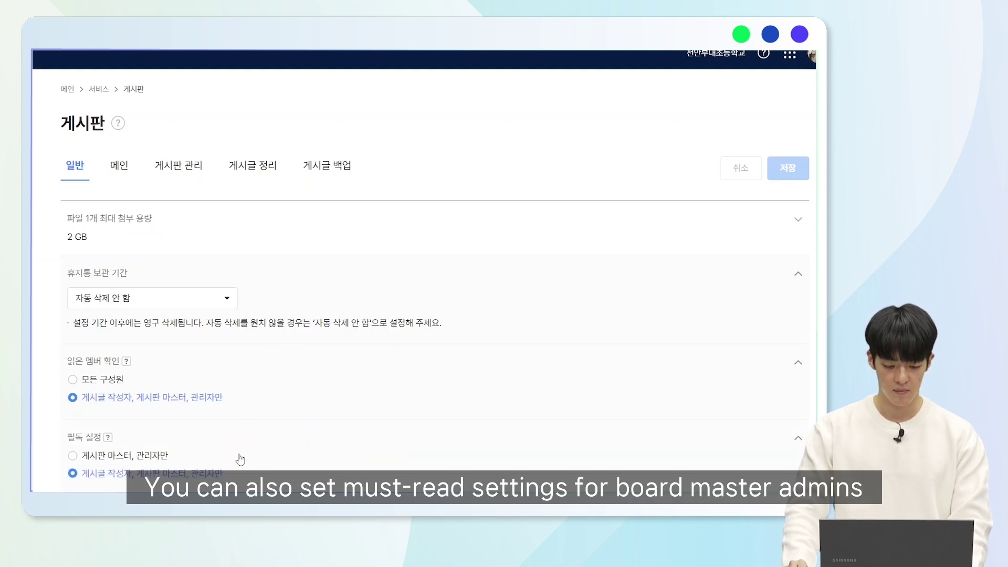
scroll(238, 436, "down", 1)
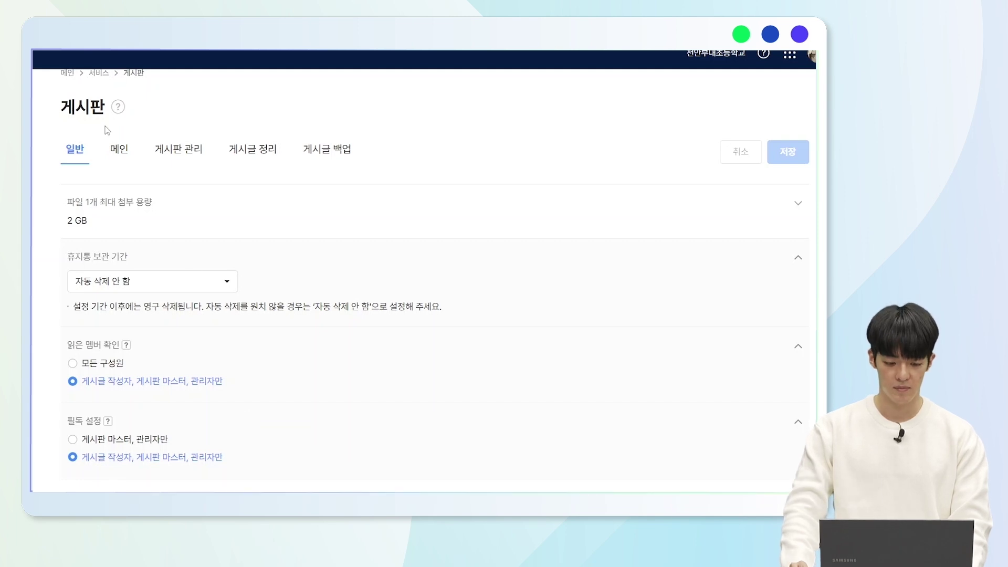
- Review the 메인 tab's 게시판 1–4 slots, then view the 게시판 관리 list of five boards
left_click(123, 163)
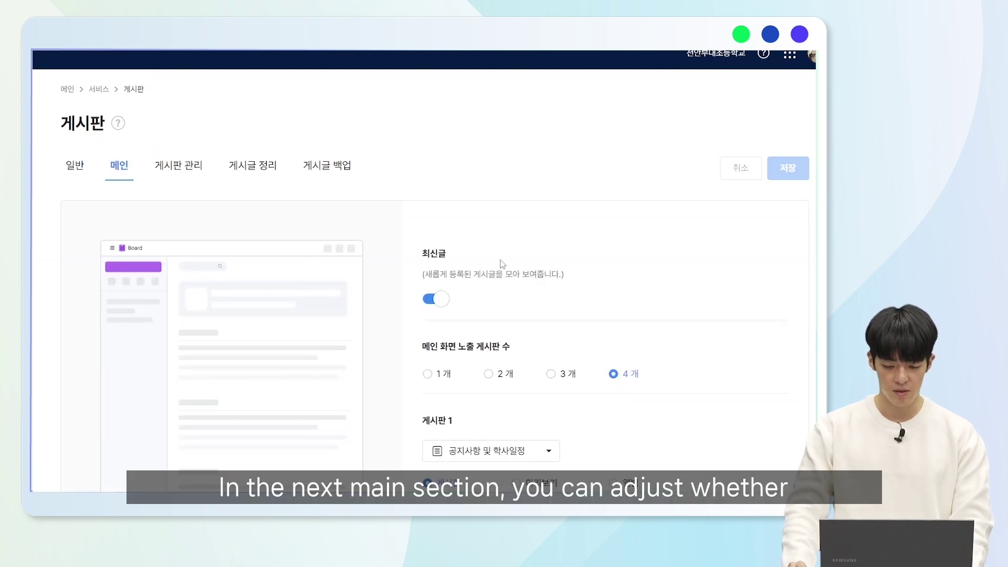
scroll(520, 274, "down", 3)
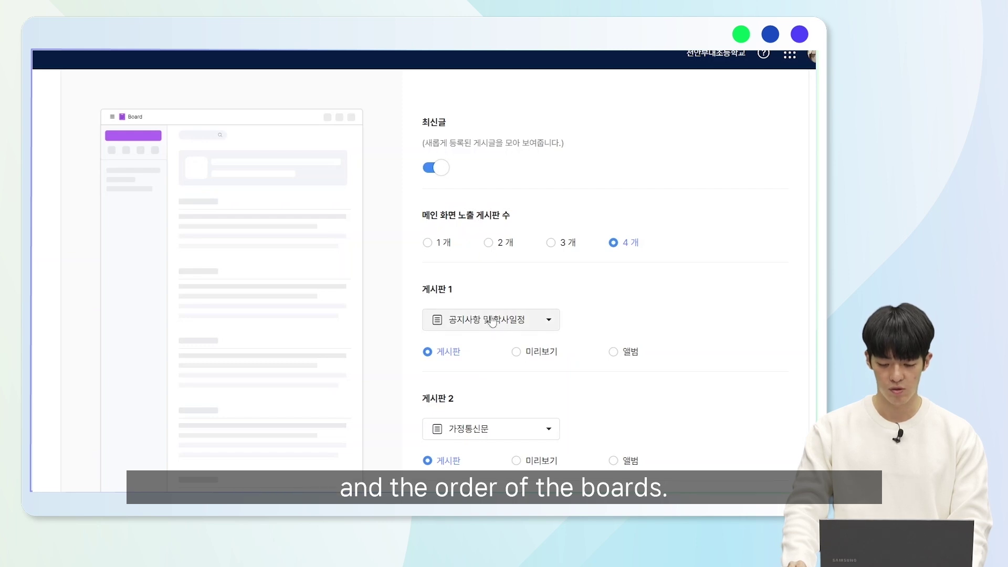
scroll(496, 315, "down", 2)
scroll(499, 261, "down", 6)
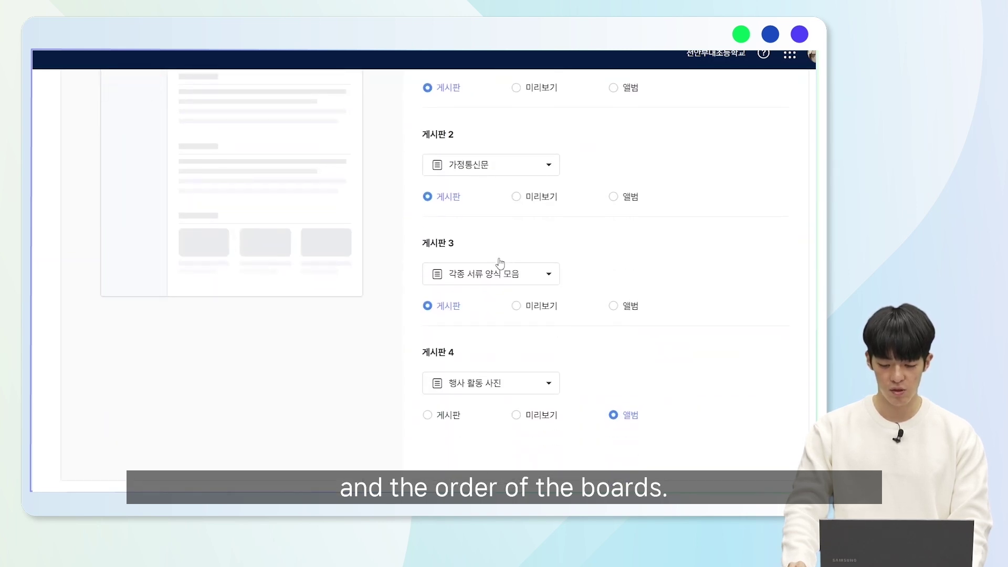
scroll(463, 347, "up", 4)
scroll(463, 347, "up", 5)
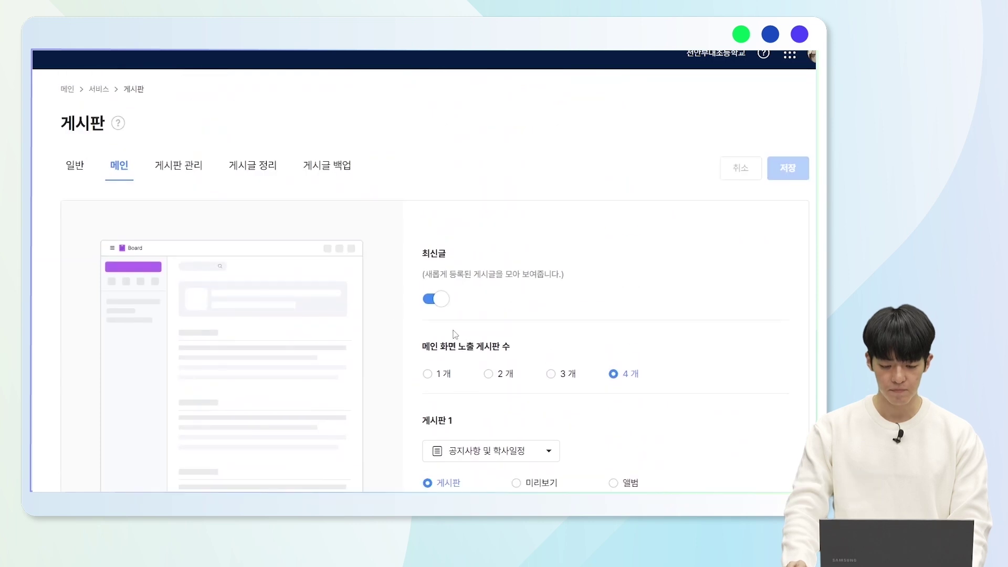
left_click(181, 168)
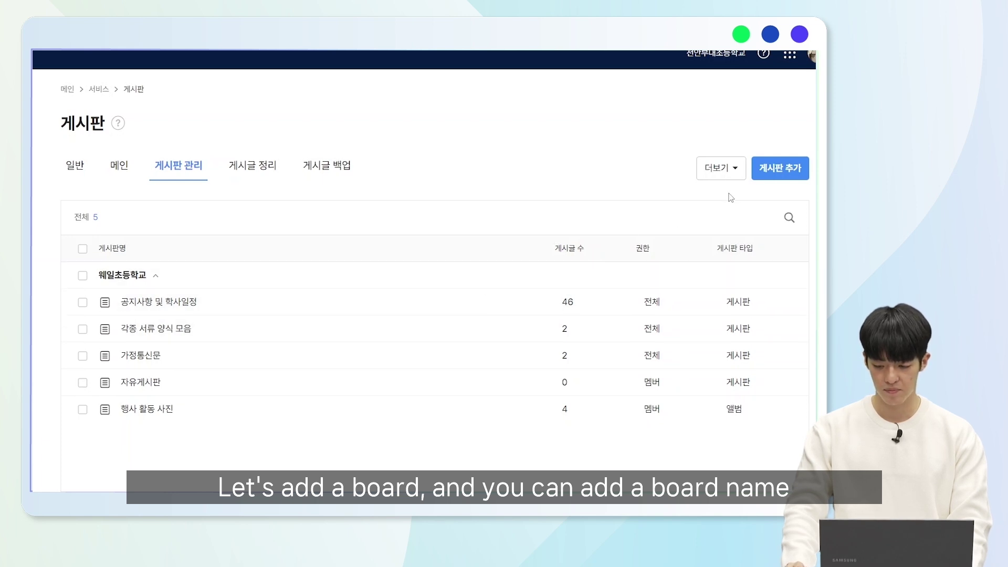
- Add a new board named '가정통신문 및 공지사항' and start a new board category
left_click(787, 171)
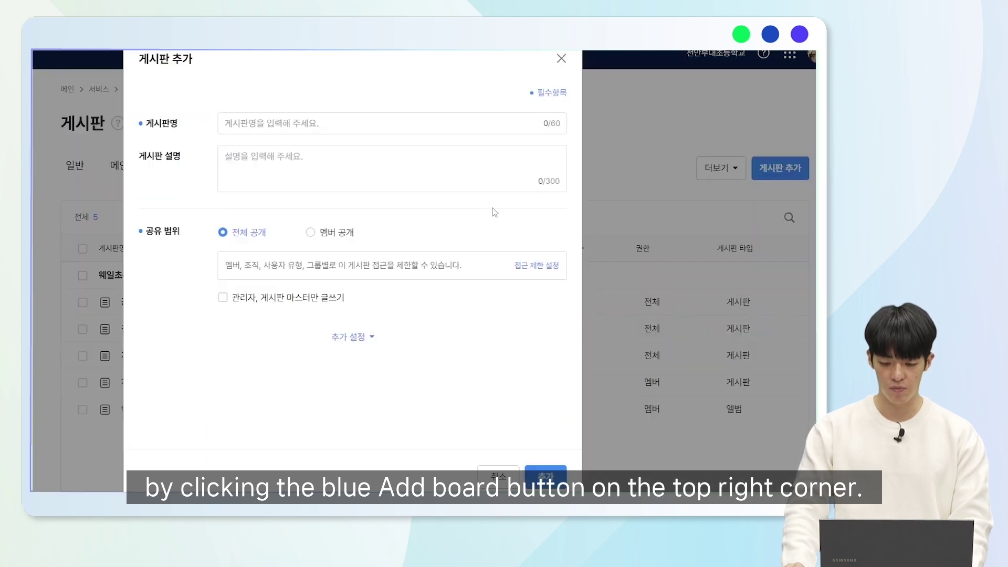
left_click(420, 131)
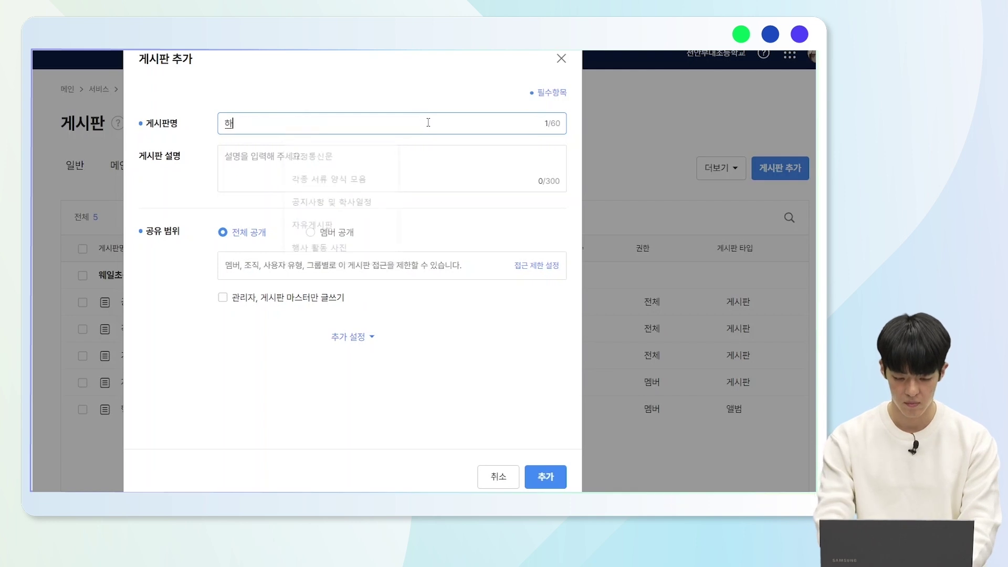
type("가정통시신문 및 ")
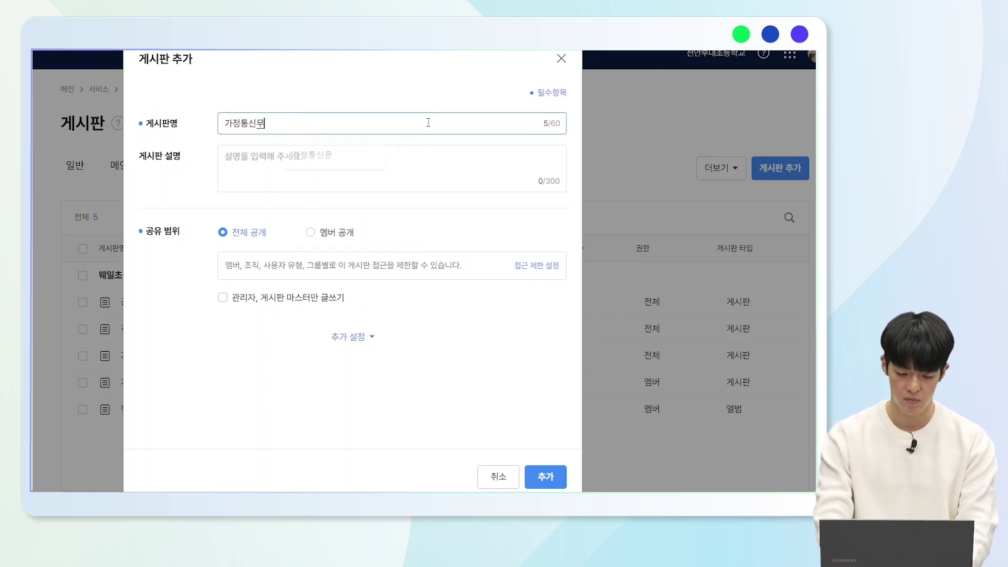
type("공지사항")
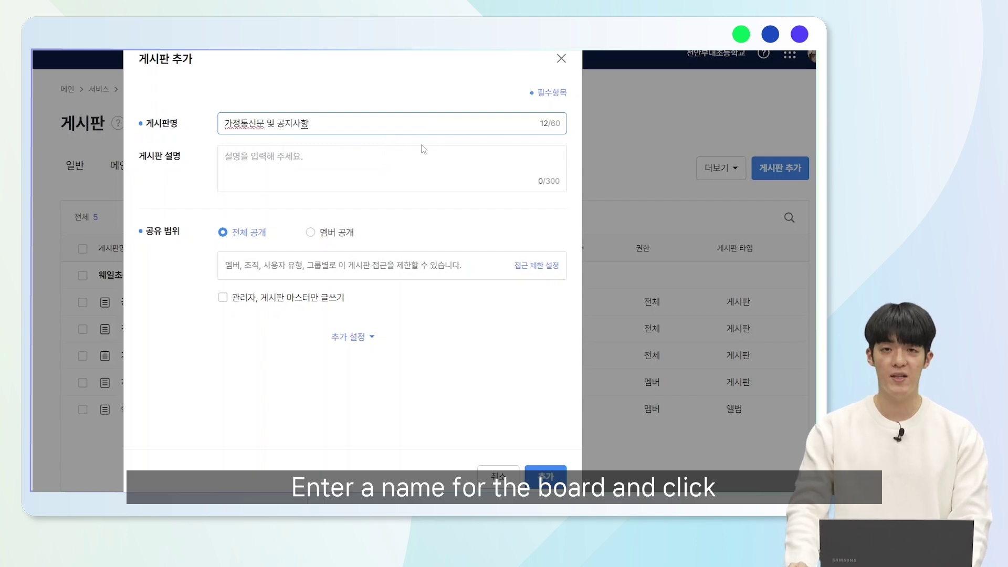
left_click(546, 475)
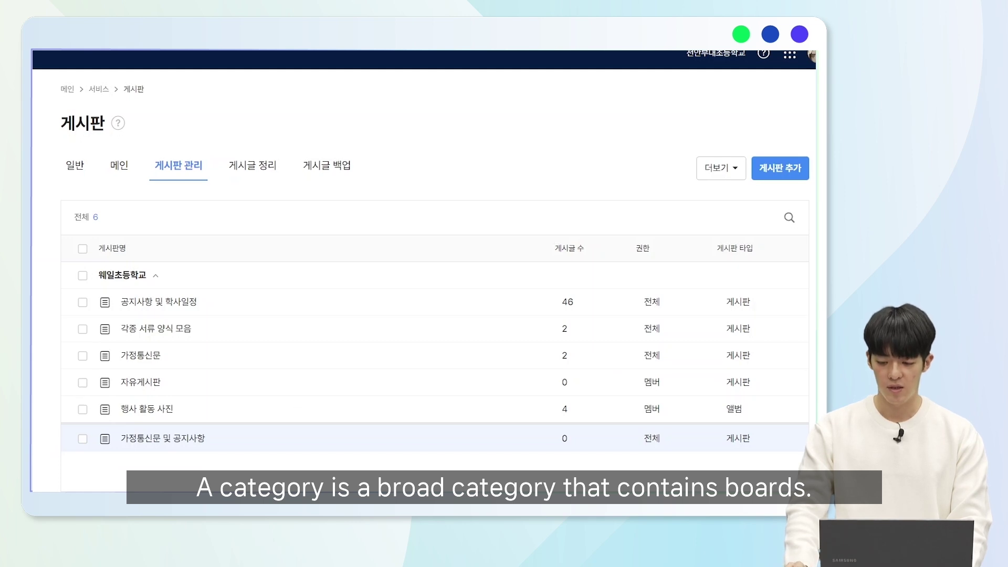
left_click(732, 175)
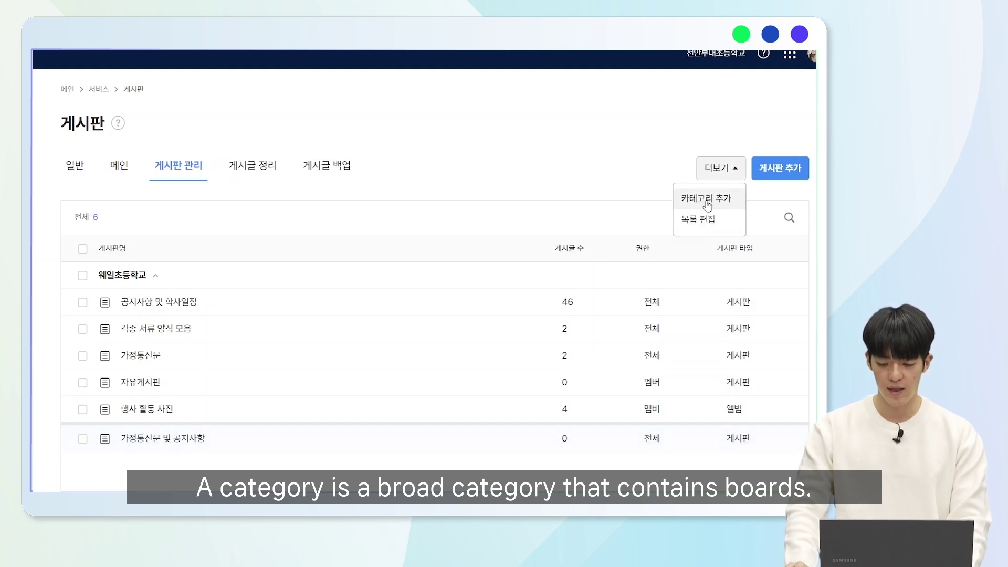
left_click(707, 202)
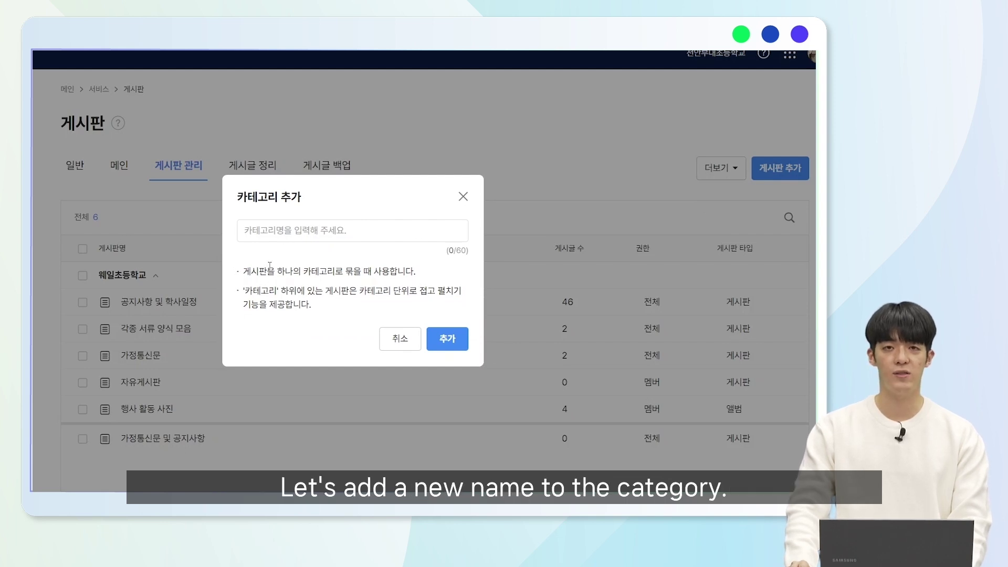
- Add the board category '웨일초등학교 병설유치원'
left_click(302, 231)
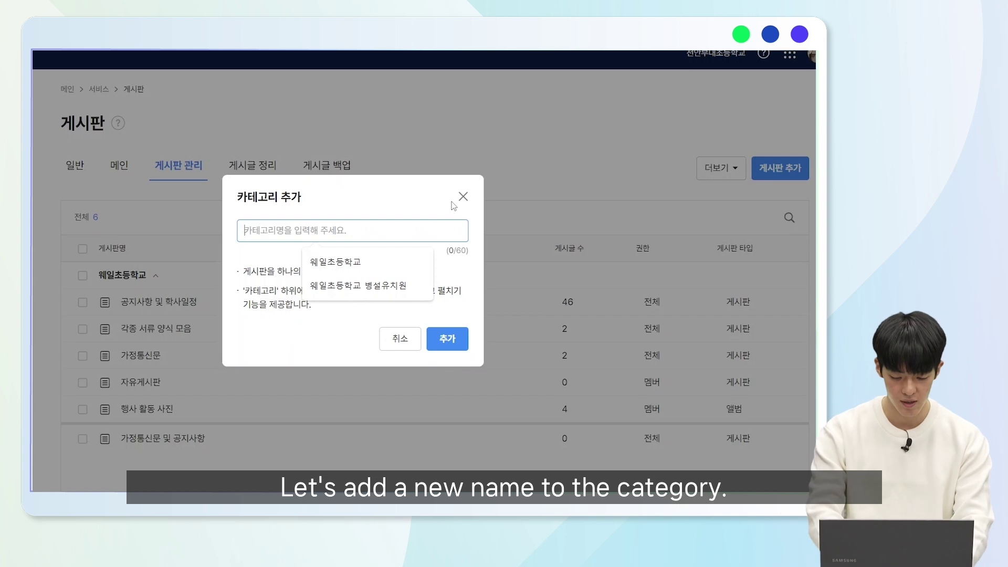
type("웨일초등학교 벼")
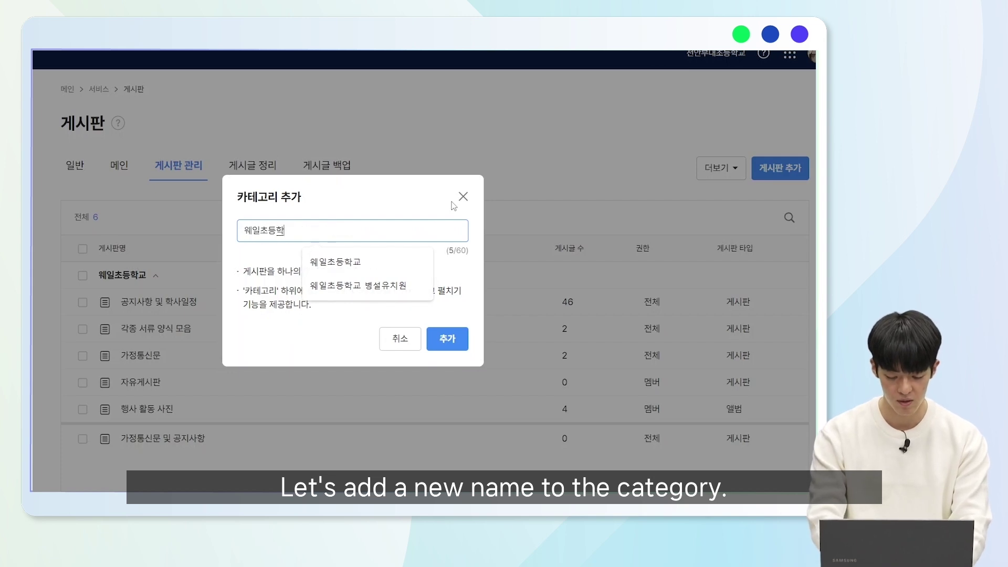
type("ㅇ설유치원")
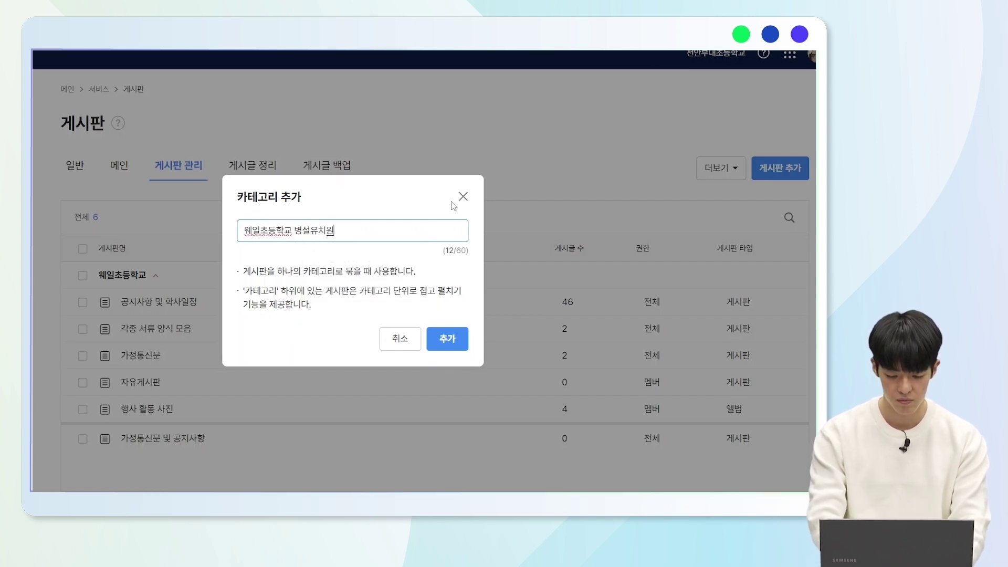
left_click(447, 339)
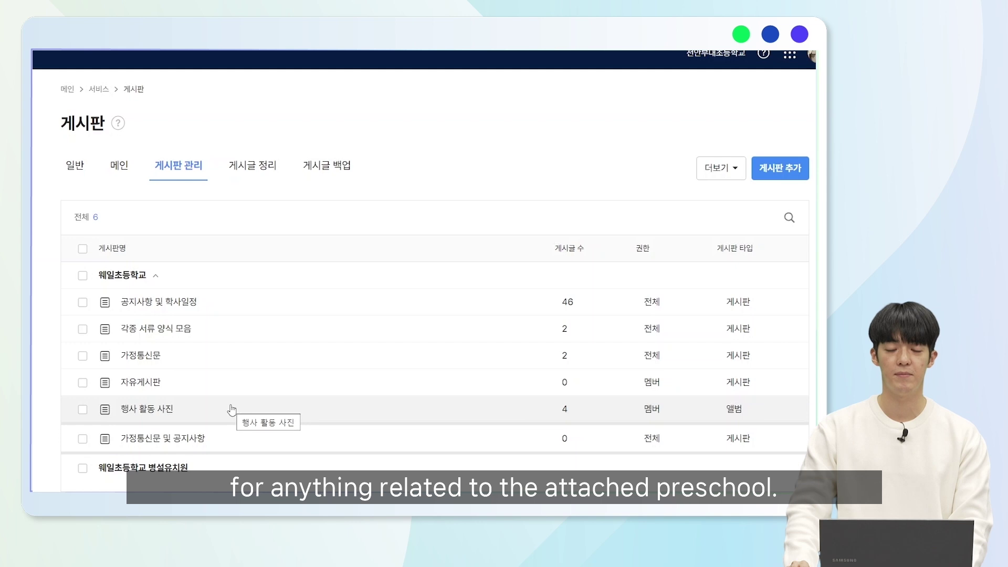
- Select the 공지사항 및 학사일정 board as the 게시글 정리 target
left_click(254, 167)
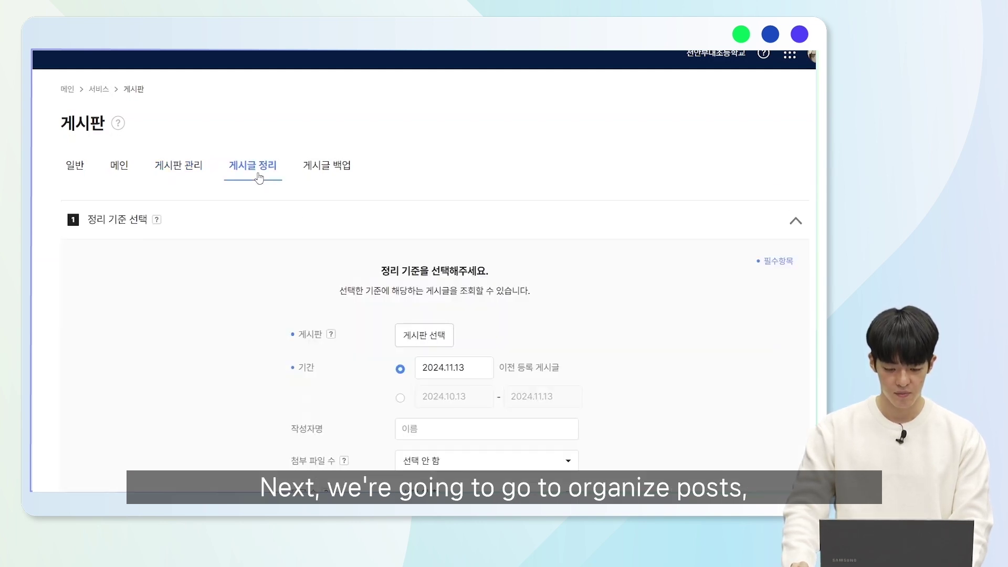
scroll(266, 184, "down", 2)
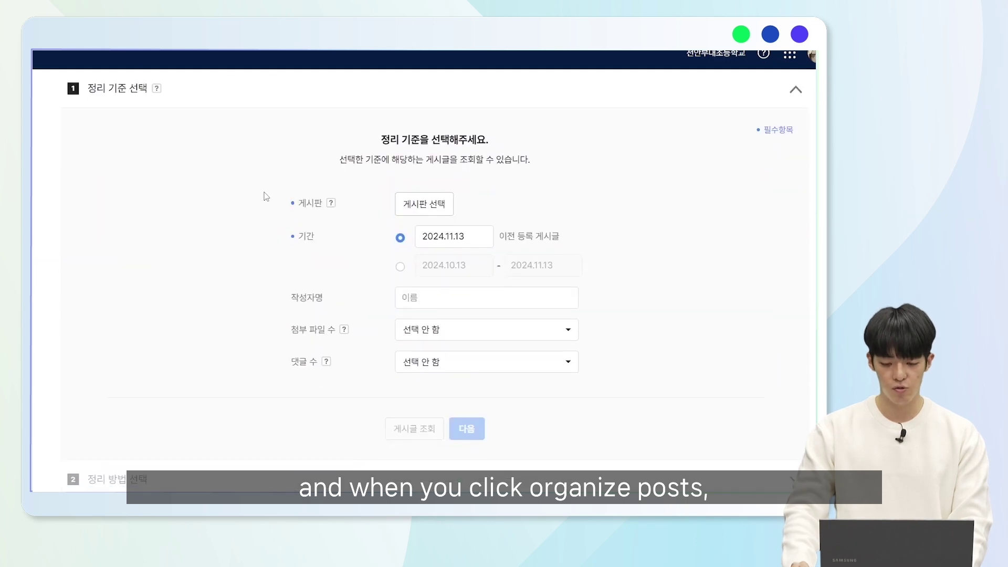
left_click(449, 209)
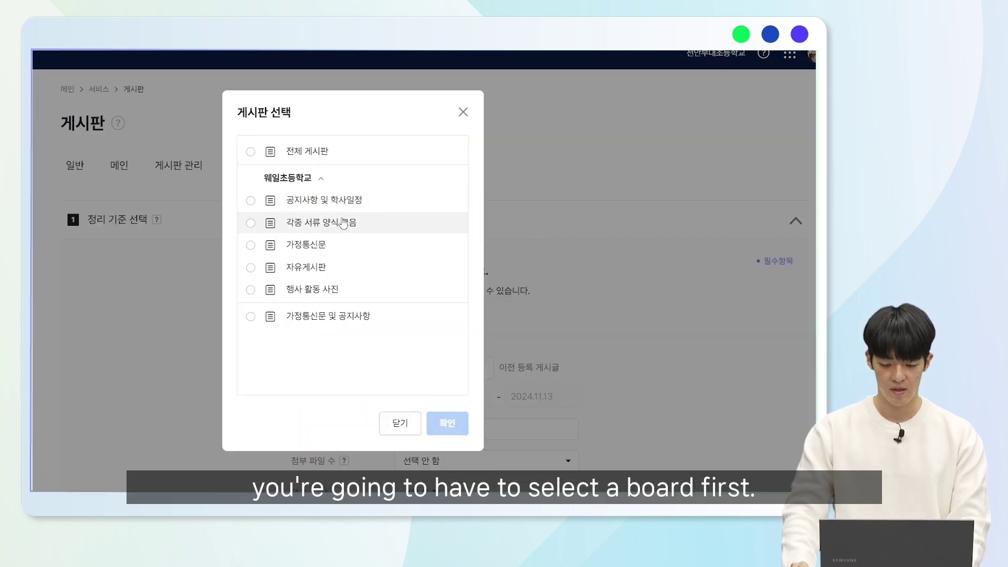
left_click(320, 226)
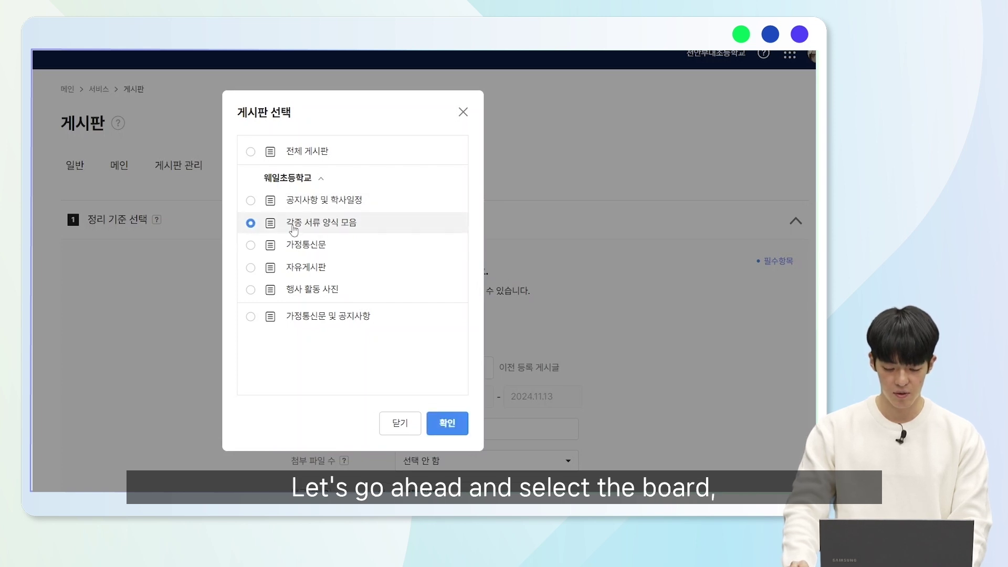
left_click(303, 206)
left_click(460, 423)
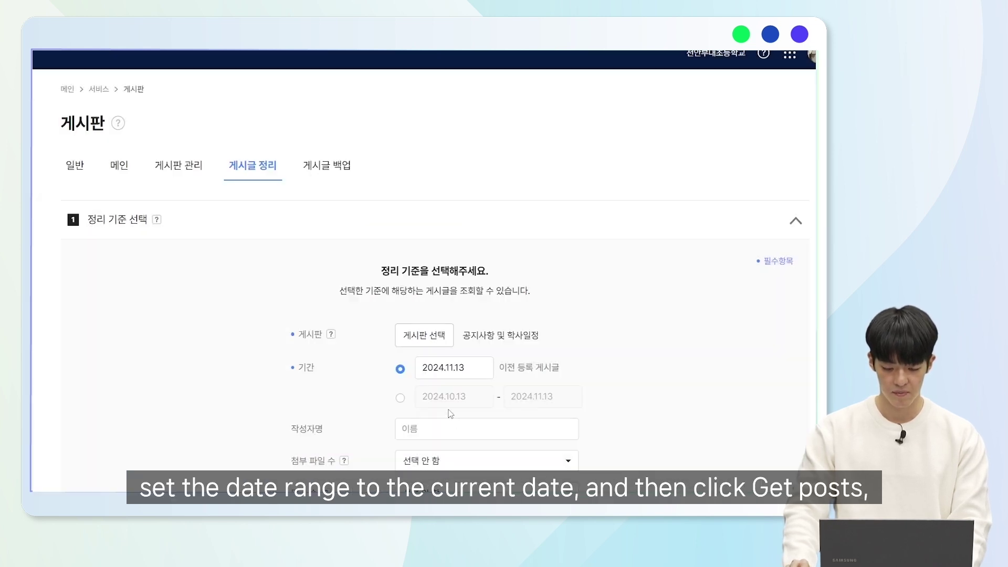
- Look up matching posts, finding 23 registered before 2024.11.13, and proceed to the cleanup method
scroll(459, 336, "down", 3)
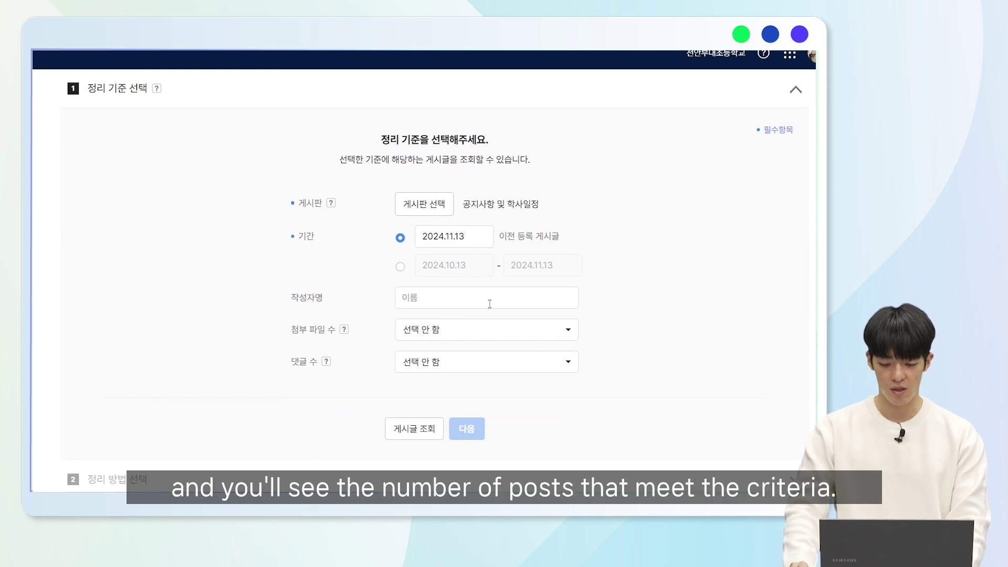
scroll(490, 304, "down", 1)
left_click(406, 388)
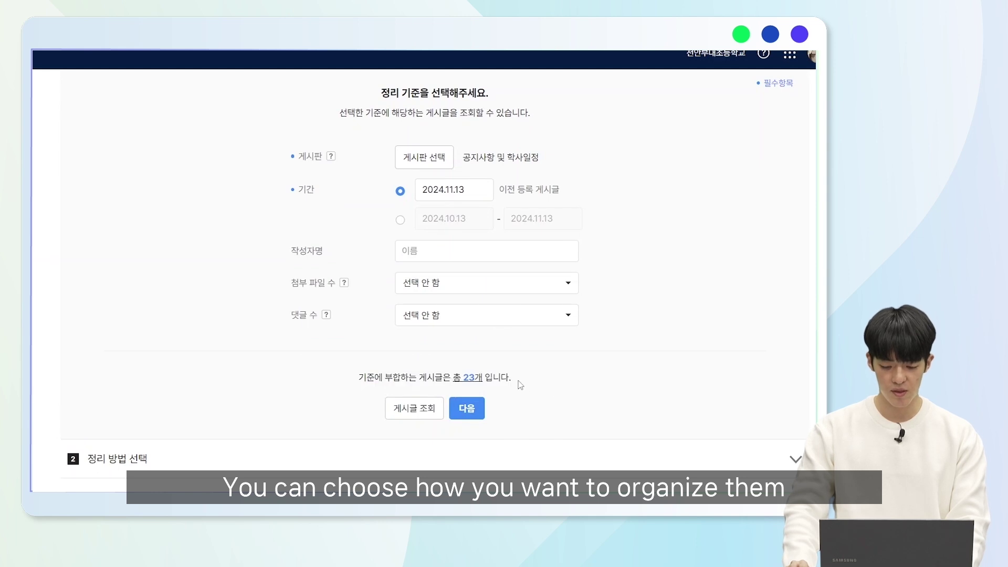
scroll(517, 378, "down", 1)
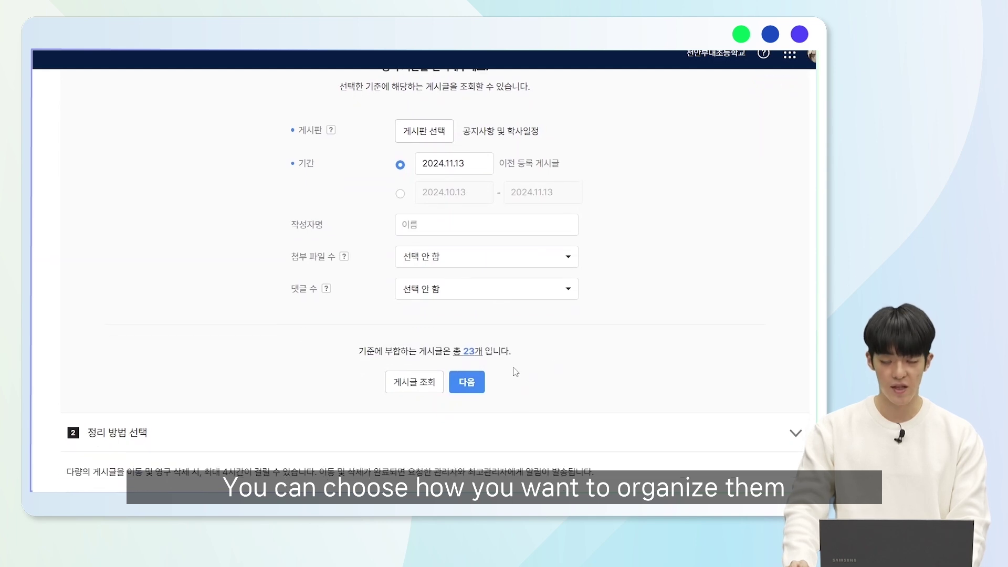
left_click(471, 386)
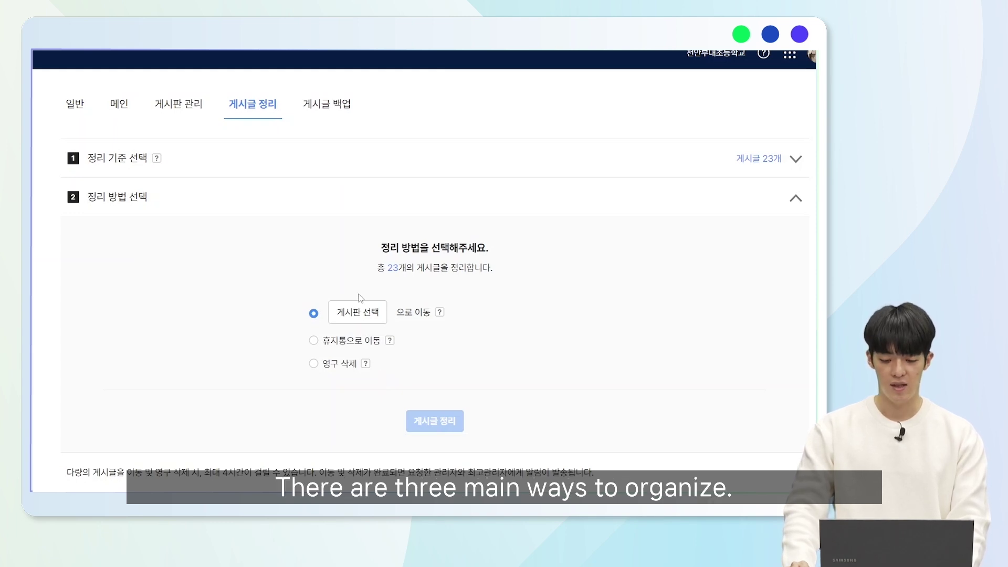
- Move the 23 matching posts to the trash with 휴지통으로 이동 and confirm
left_click(346, 344)
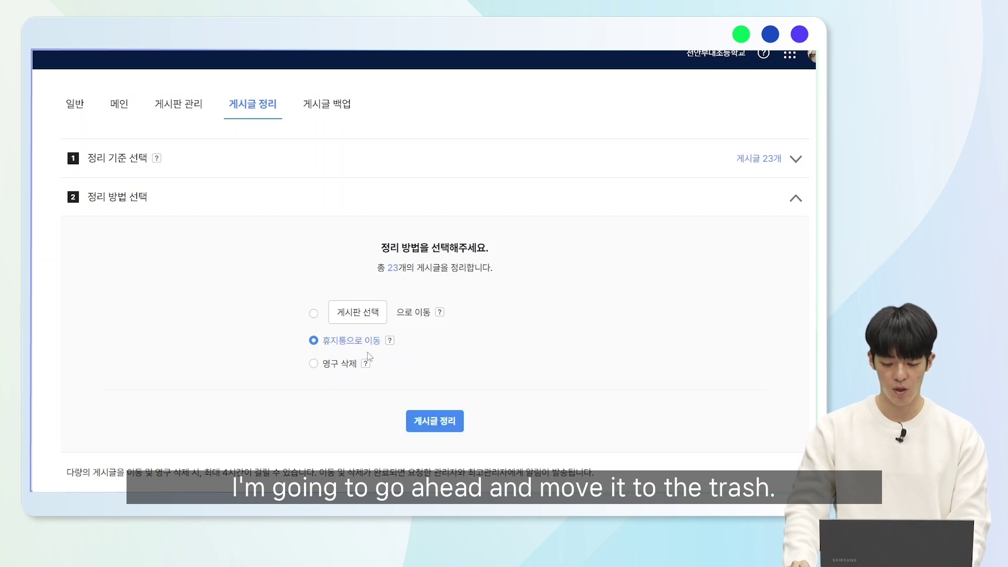
left_click(435, 425)
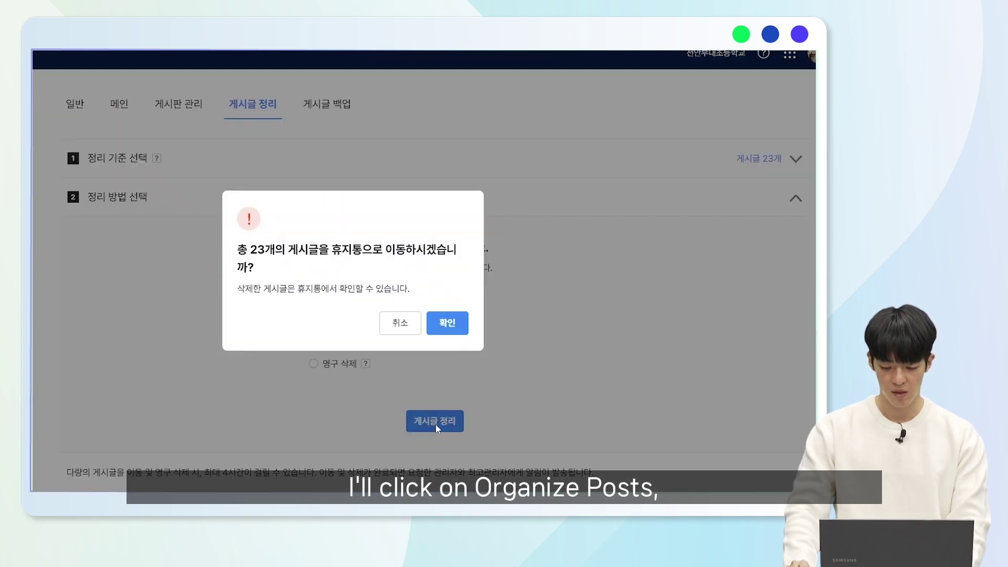
left_click(447, 323)
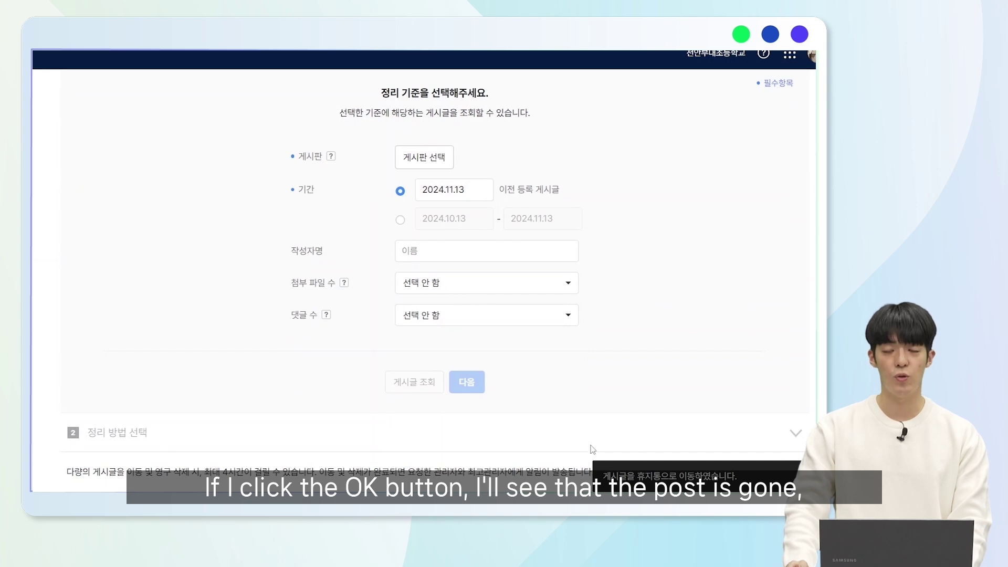
scroll(528, 427, "up", 3)
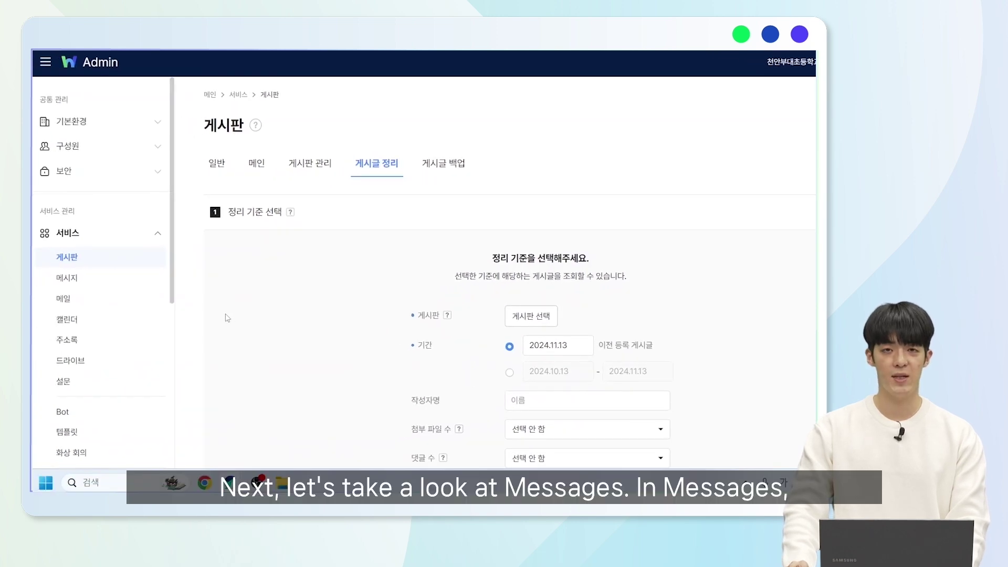
- Open 메시지 settings and expand read-receipt, 24시간 recall, call/screen-sharing and chat-room feature rows
left_click(117, 278)
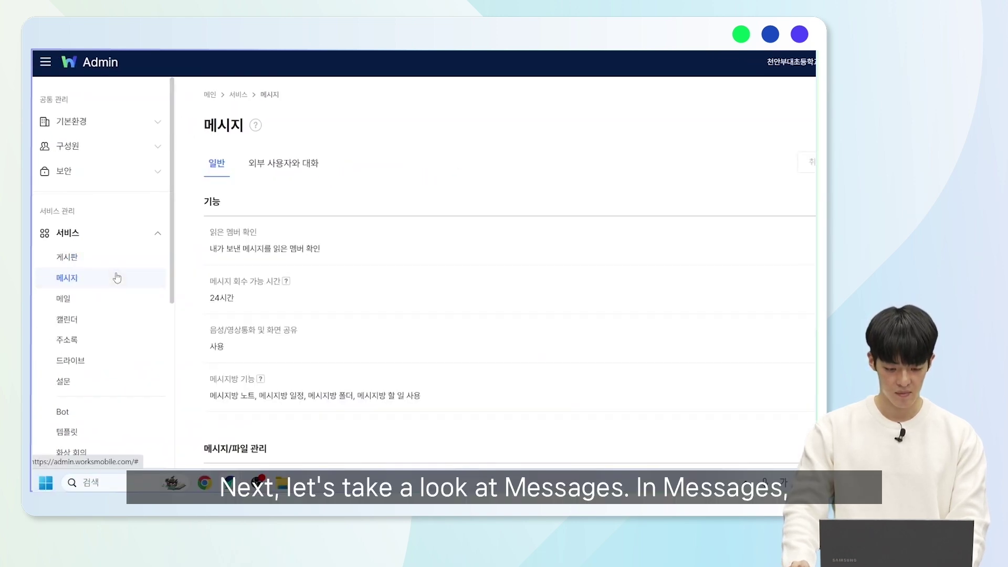
left_click(283, 248)
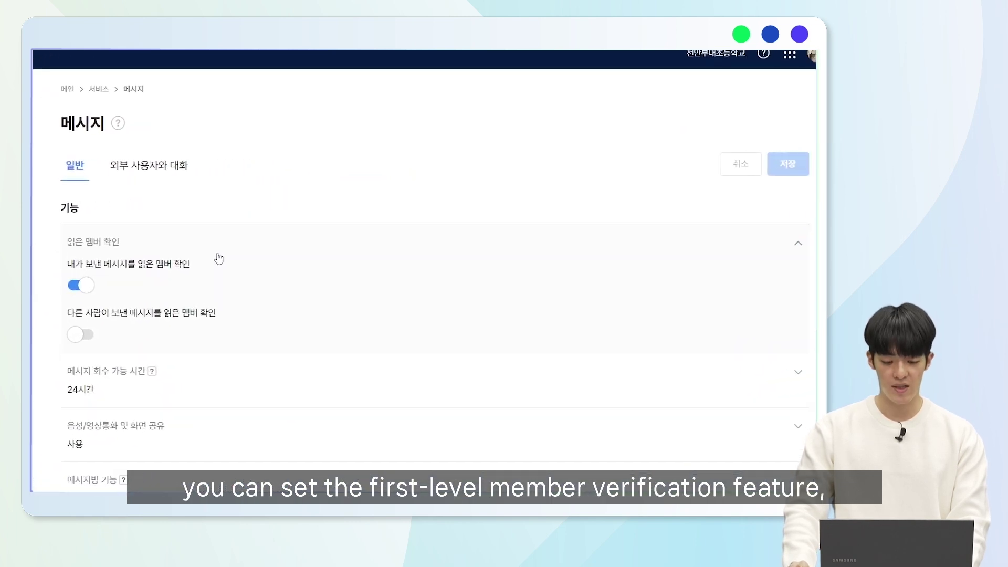
scroll(218, 257, "down", 2)
left_click(221, 310)
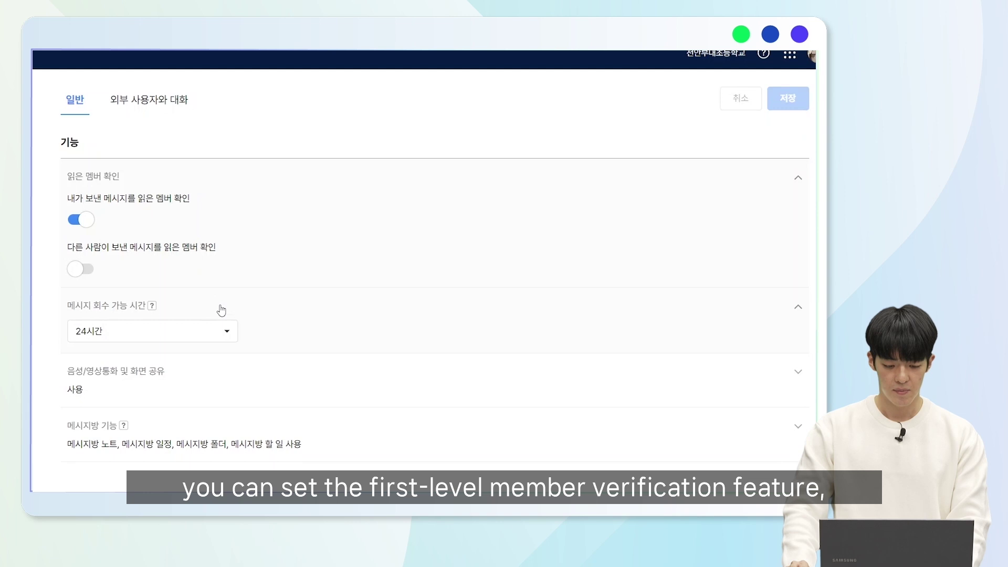
left_click(217, 374)
scroll(197, 357, "down", 4)
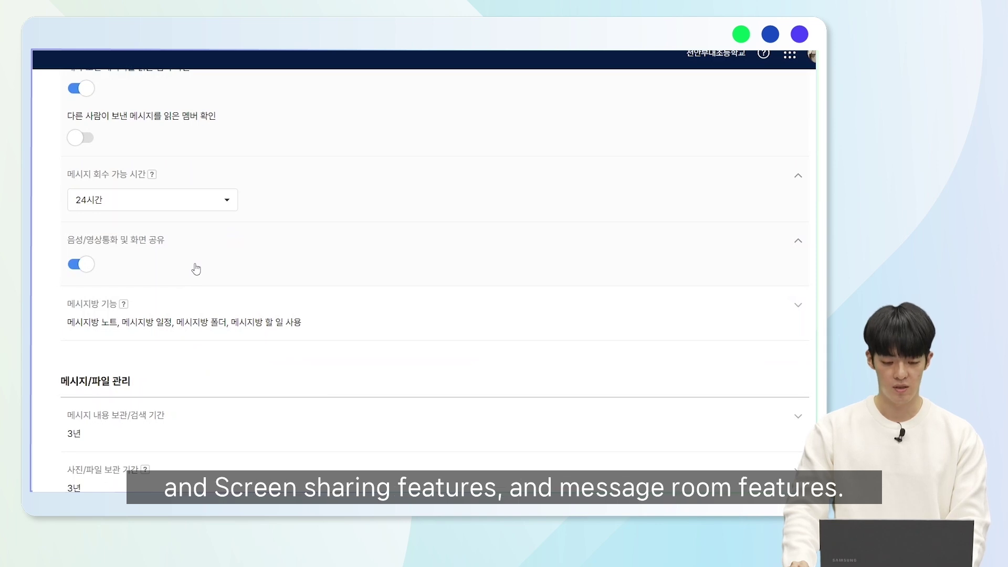
left_click(186, 314)
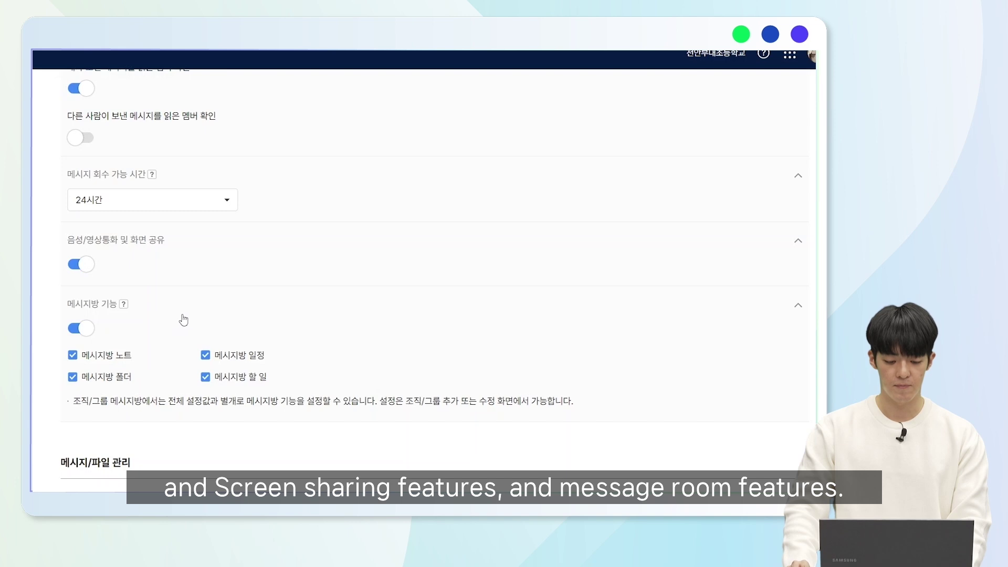
- Expand the message retention, file retention, attachment size and note trash retention rows
scroll(189, 318, "down", 5)
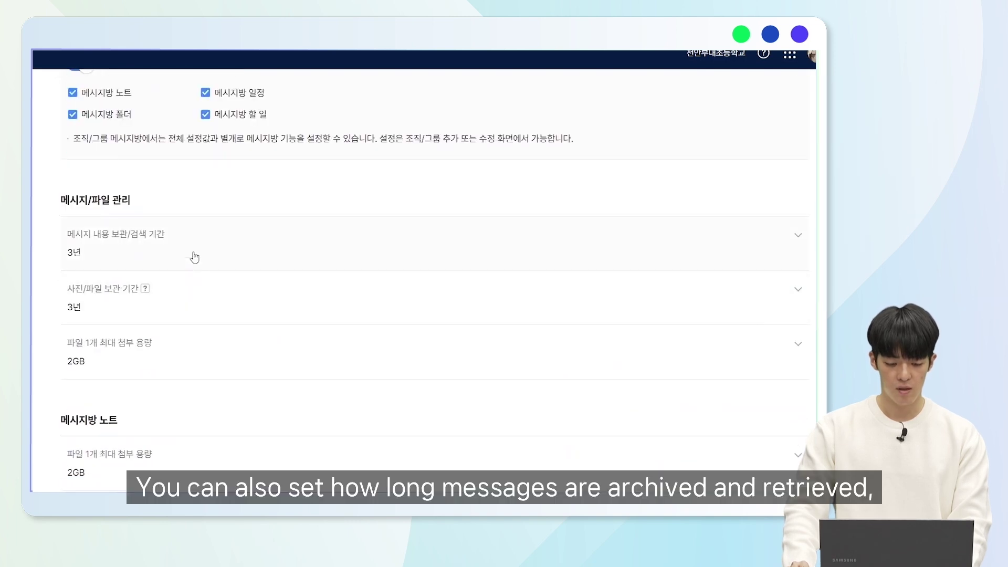
left_click(194, 257)
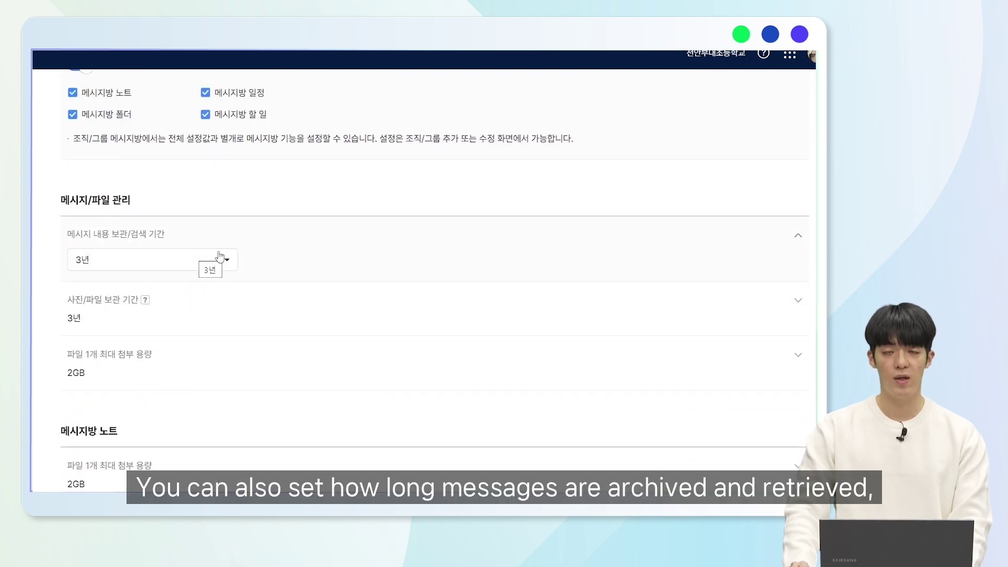
left_click(231, 307)
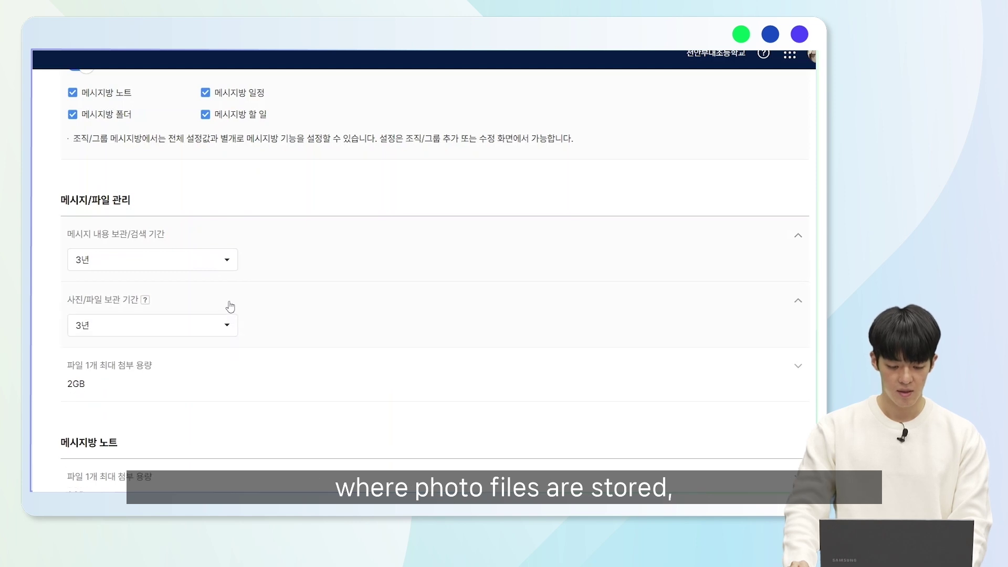
scroll(234, 321, "down", 1)
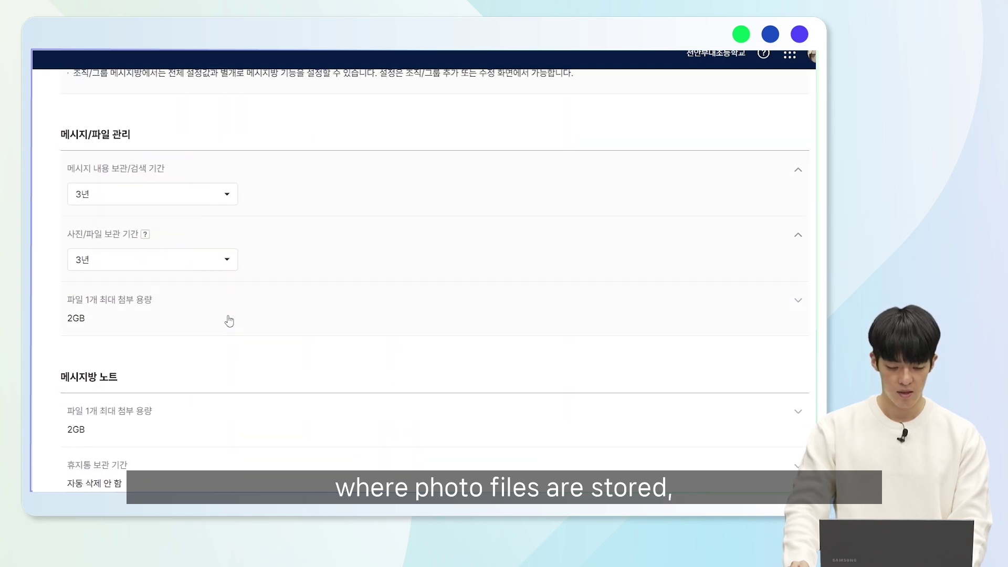
left_click(228, 319)
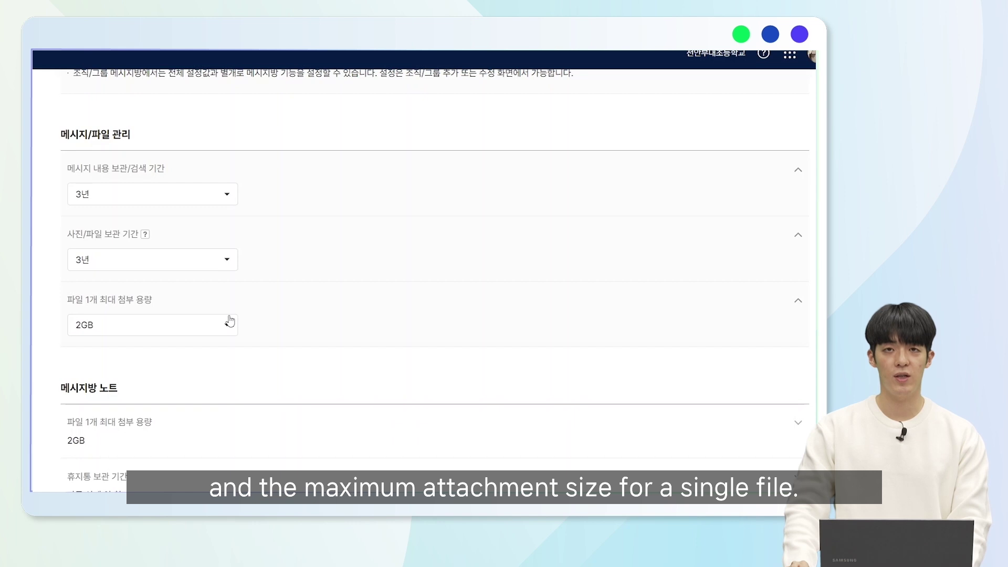
scroll(227, 322, "down", 2)
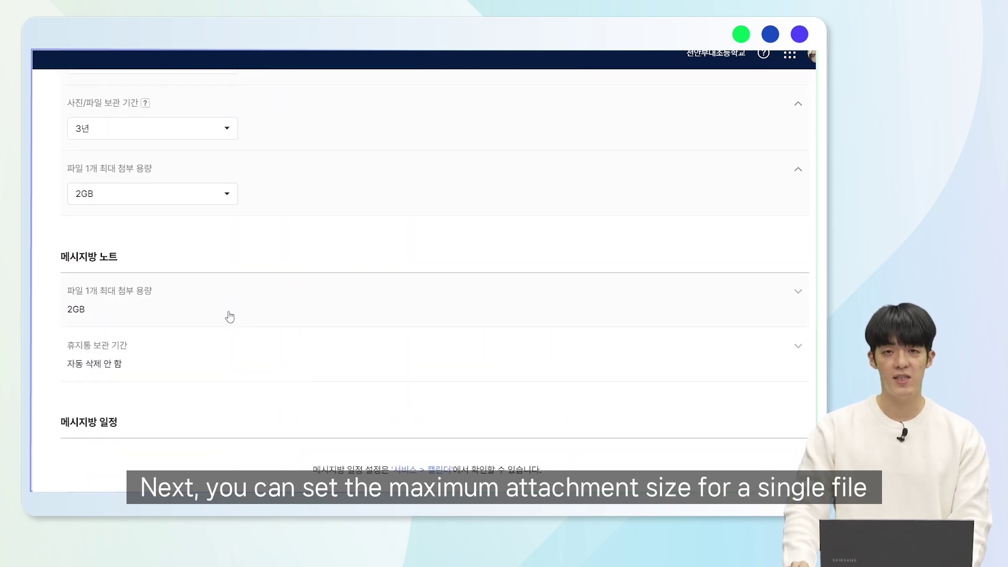
left_click(229, 316)
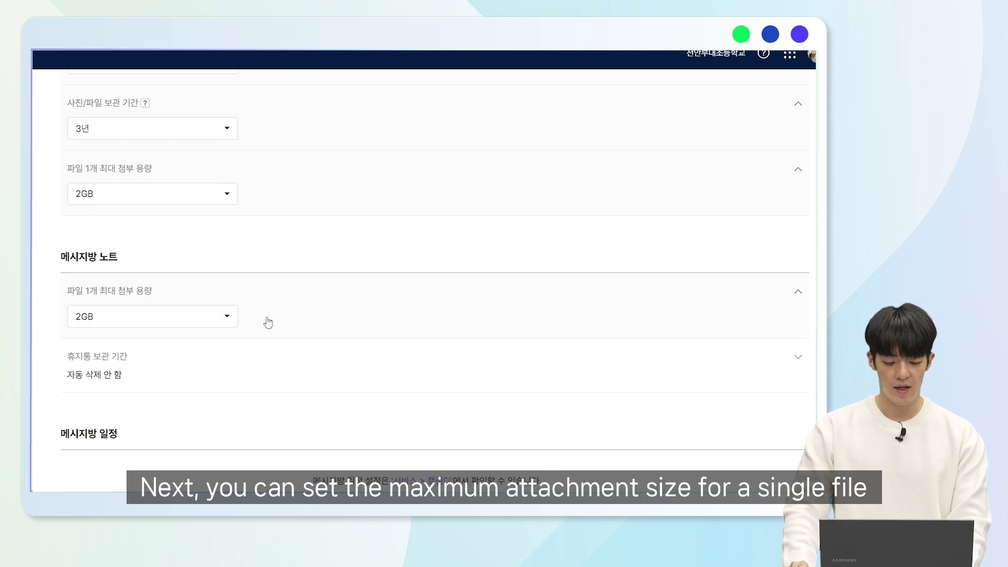
left_click(240, 350)
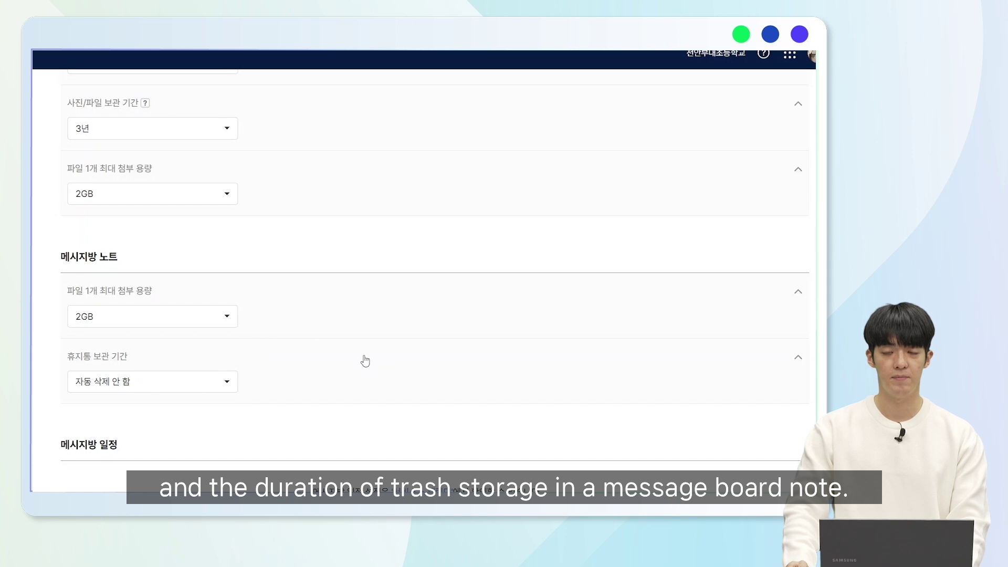
scroll(367, 357, "up", 15)
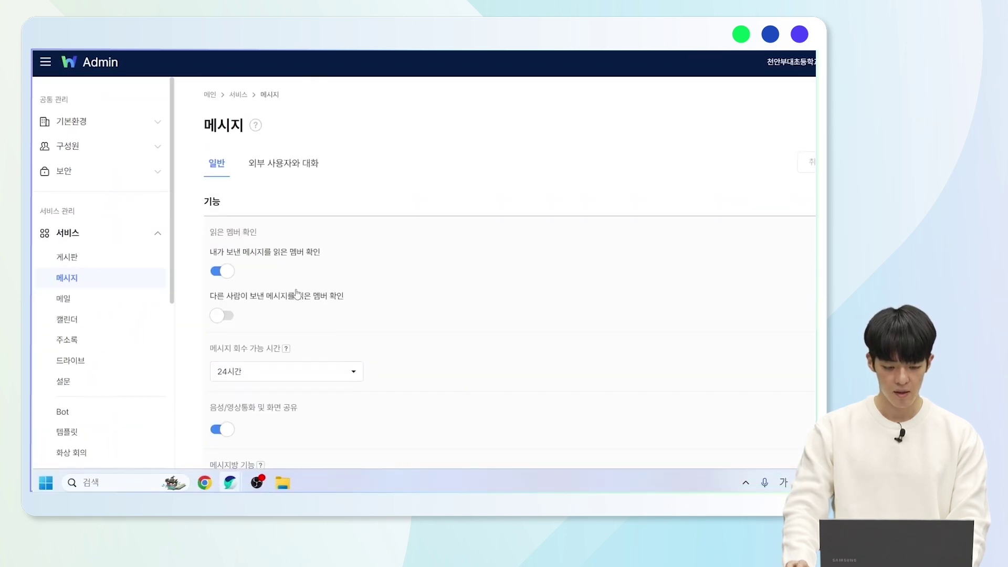
- Open 메일 settings and expand receipt confirmation, 25MB attachments and download-limited files (10개, 2048MB)
left_click(120, 299)
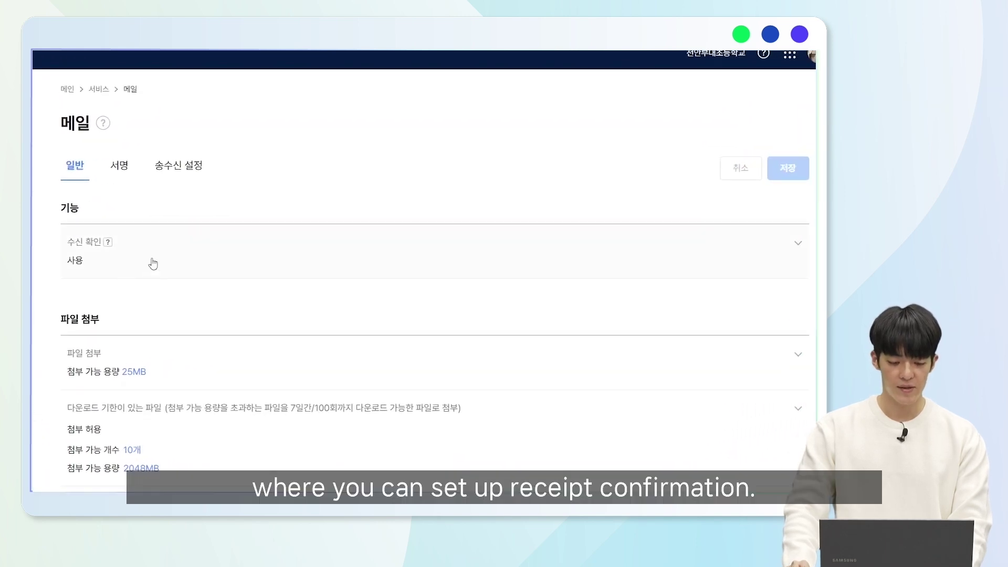
left_click(171, 258)
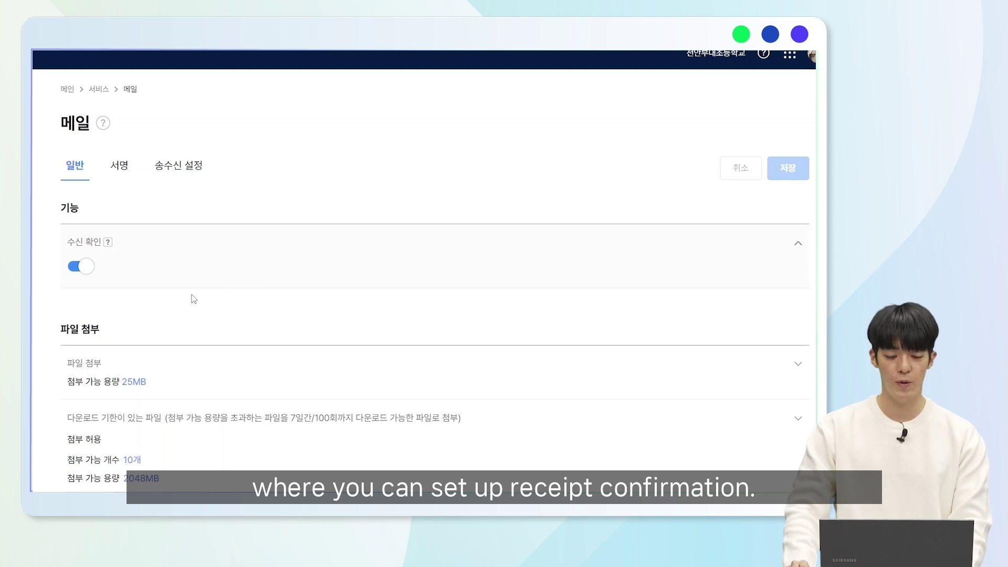
scroll(194, 299, "down", 3)
left_click(212, 242)
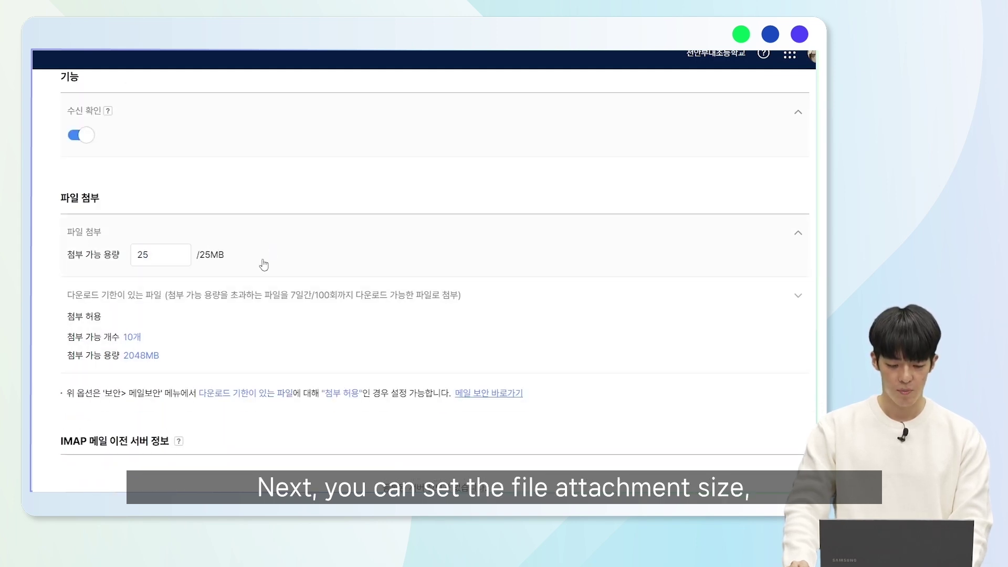
left_click(203, 299)
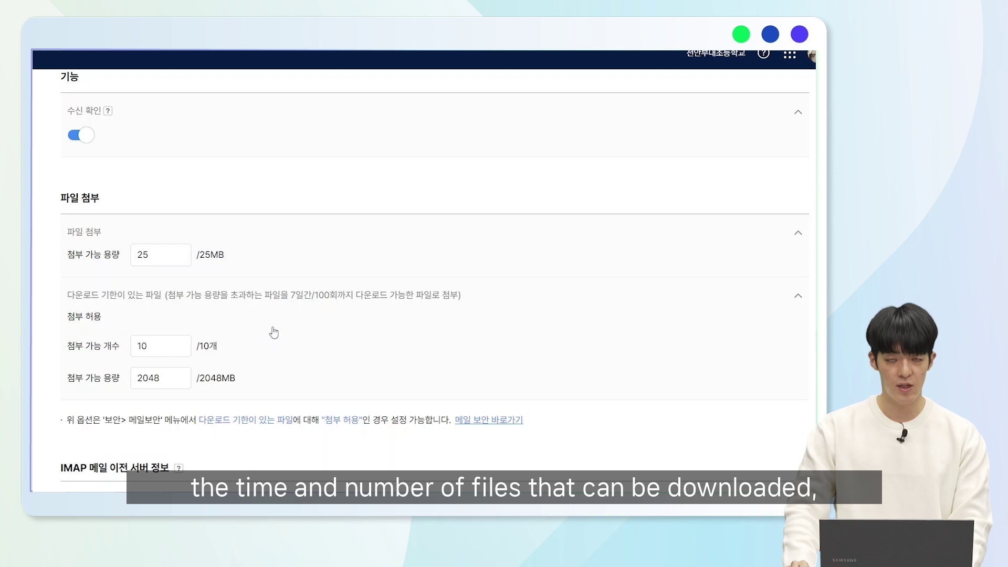
scroll(247, 344, "down", 1)
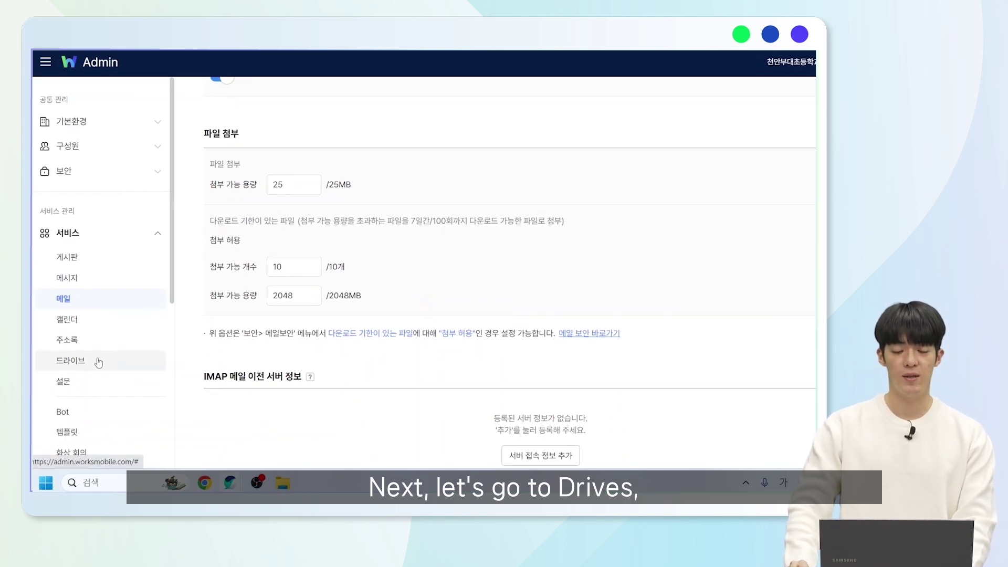
- Open 드라이브 settings and expand public folder creation permission, link sharing and link expiry rows
left_click(98, 362)
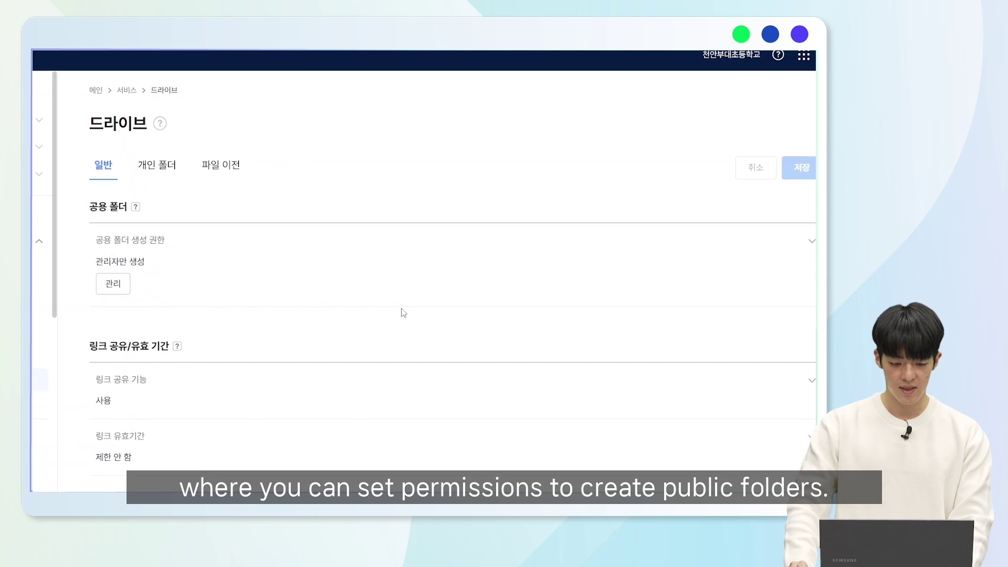
scroll(234, 247, "down", 2)
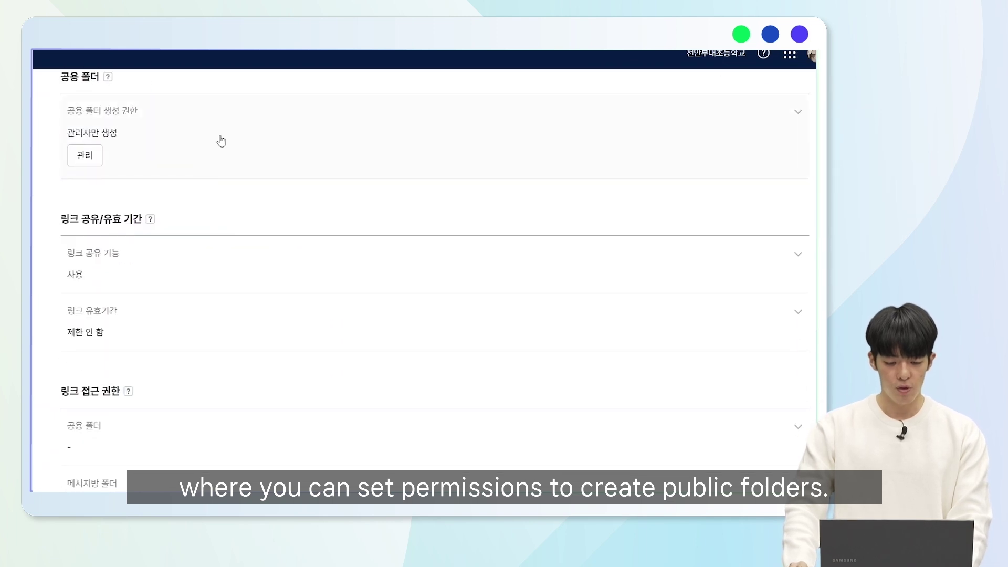
left_click(221, 140)
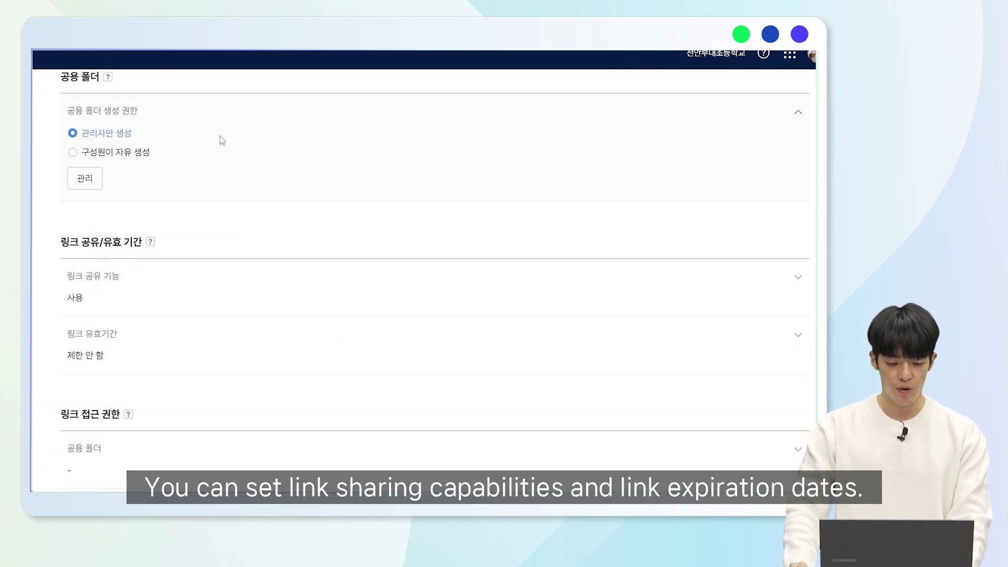
left_click(205, 284)
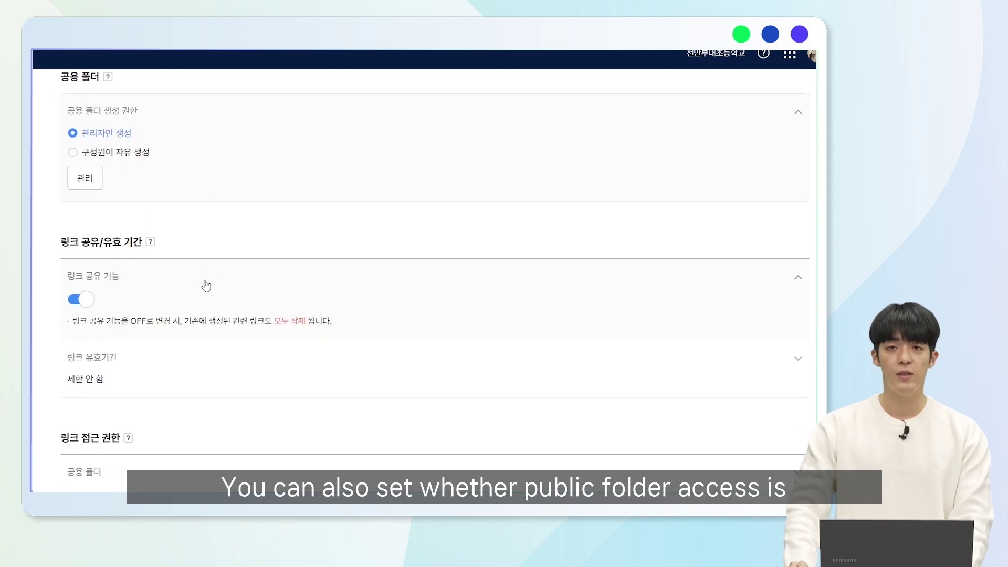
left_click(166, 360)
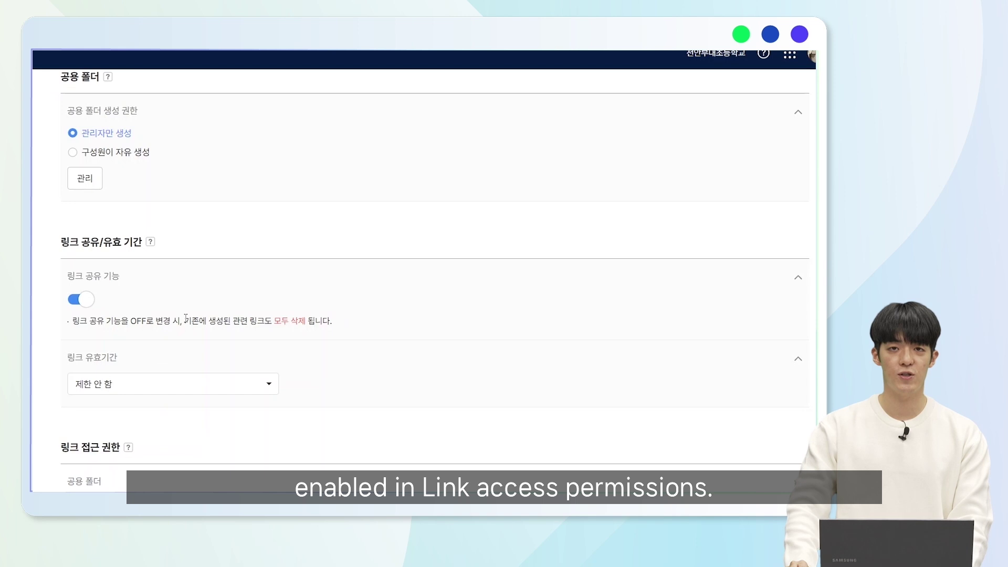
- Expand link access rows for public, message-room and personal folders, plus trash retention period
scroll(185, 320, "down", 3)
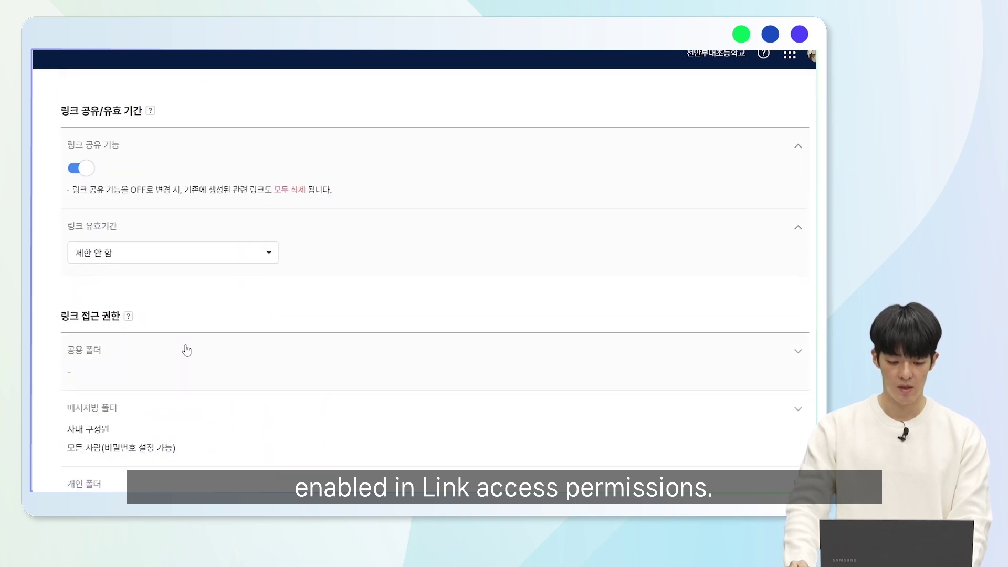
scroll(184, 339, "down", 3)
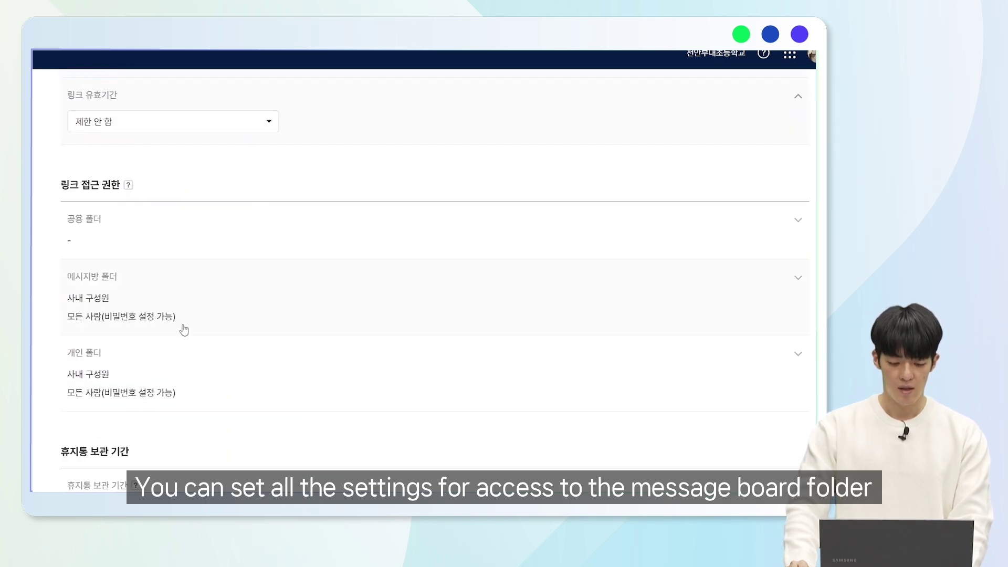
left_click(163, 242)
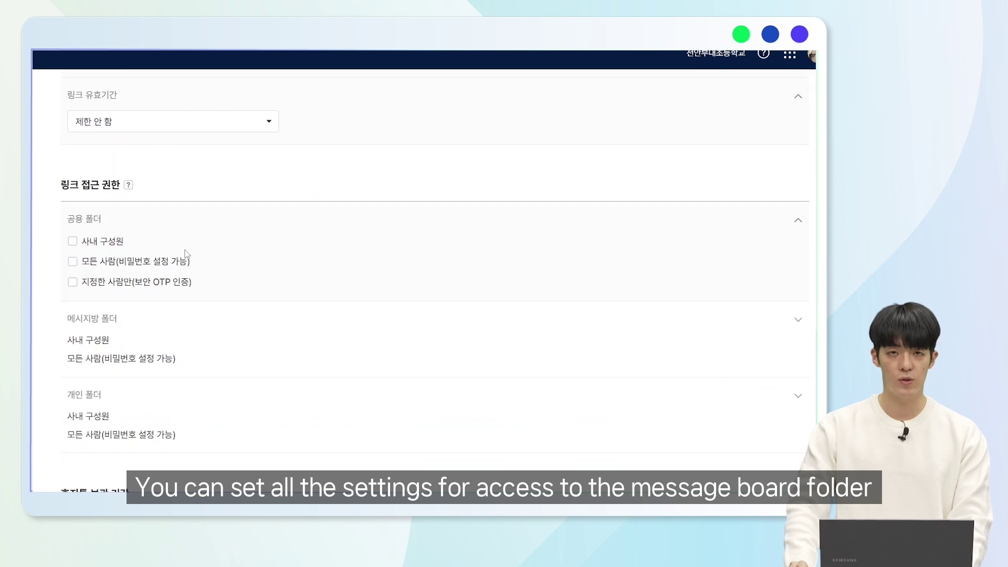
left_click(163, 330)
scroll(194, 320, "down", 3)
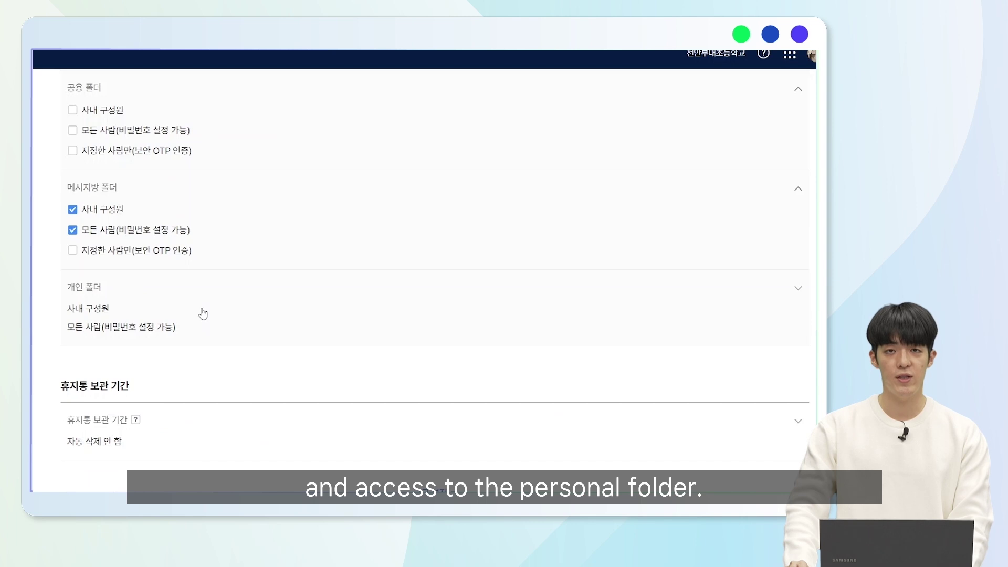
left_click(203, 313)
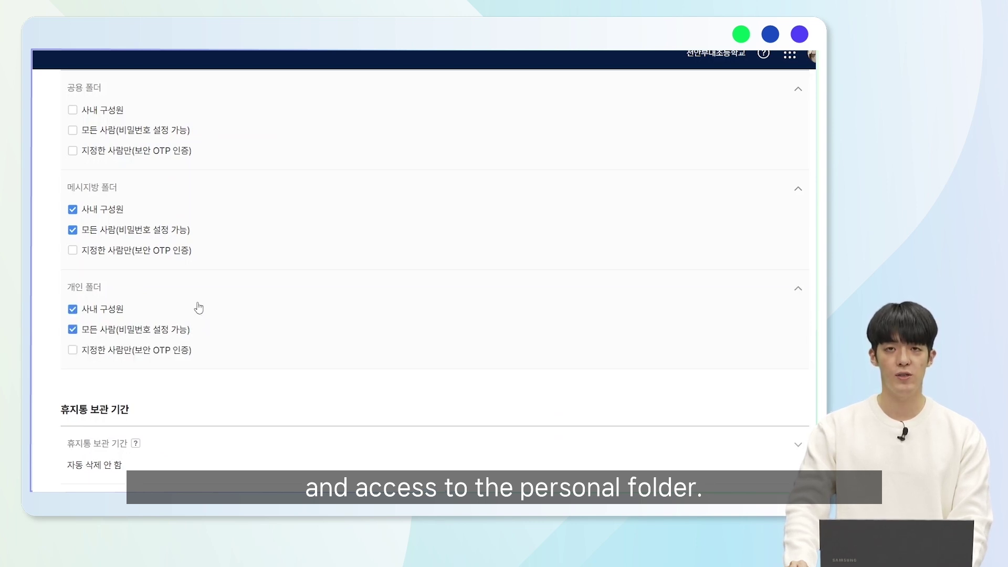
scroll(198, 308, "down", 2)
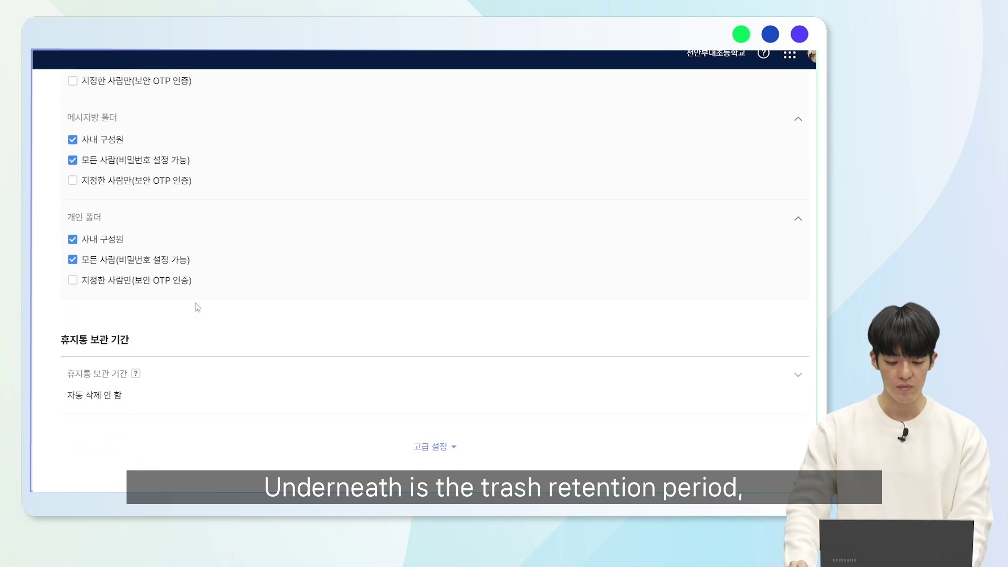
left_click(179, 378)
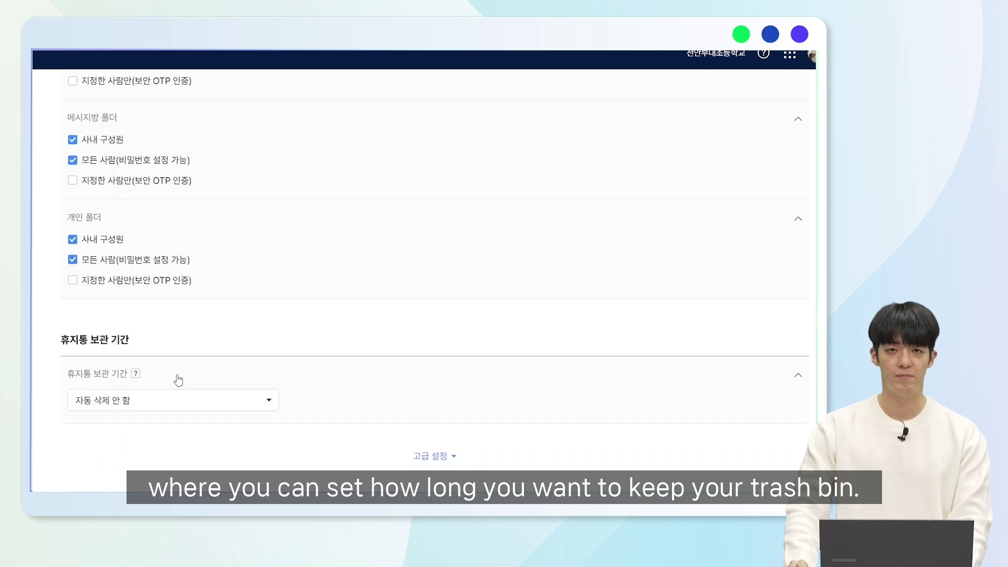
- Open the 설문 settings and browse the list of 19 polls
left_click(119, 388)
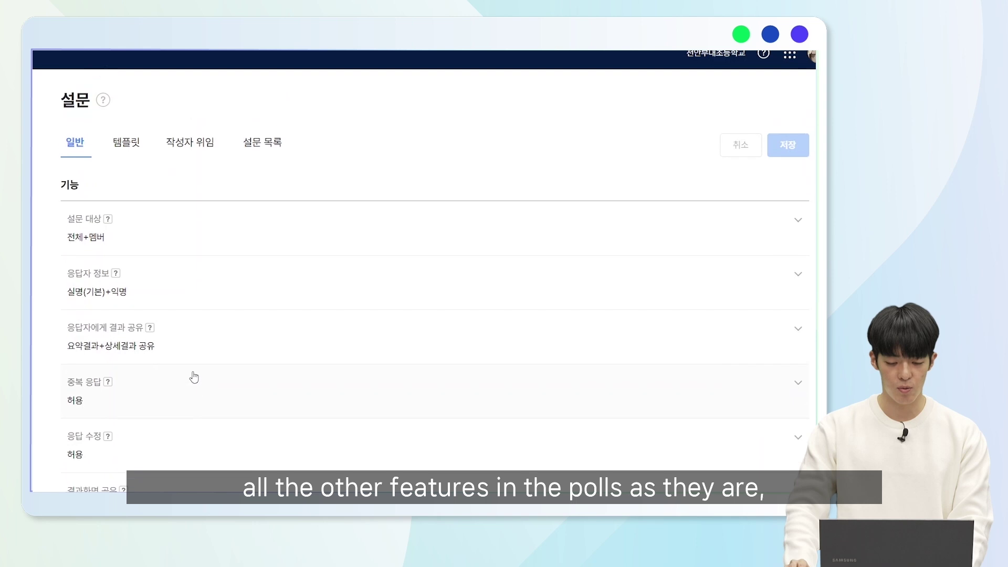
scroll(194, 377, "up", 1)
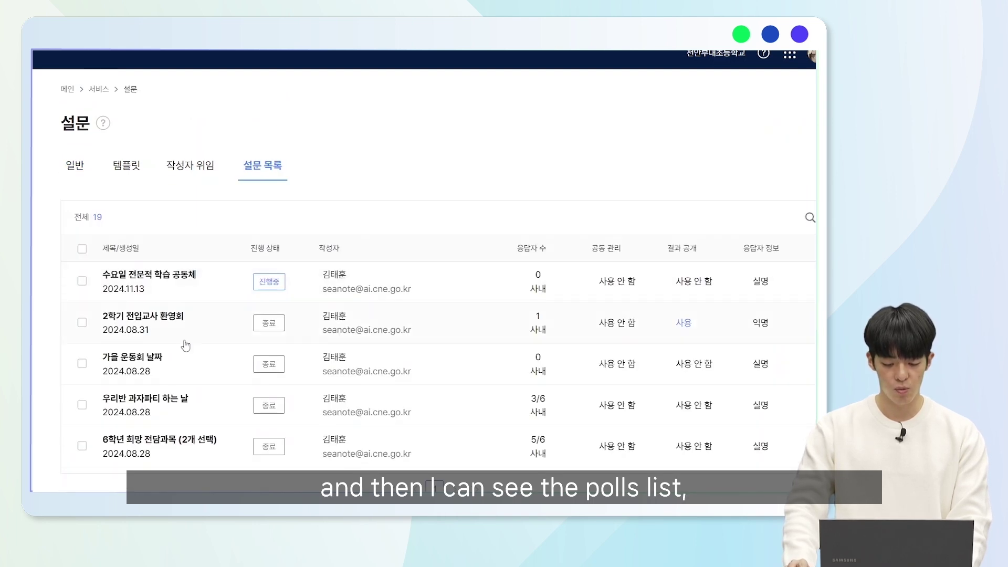
scroll(434, 310, "down", 3)
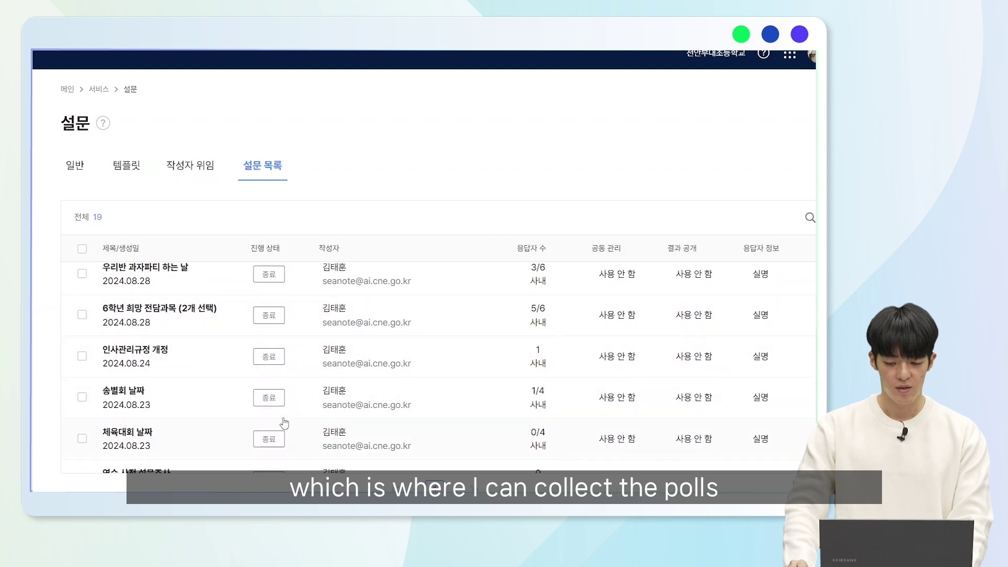
scroll(284, 423, "up", 3)
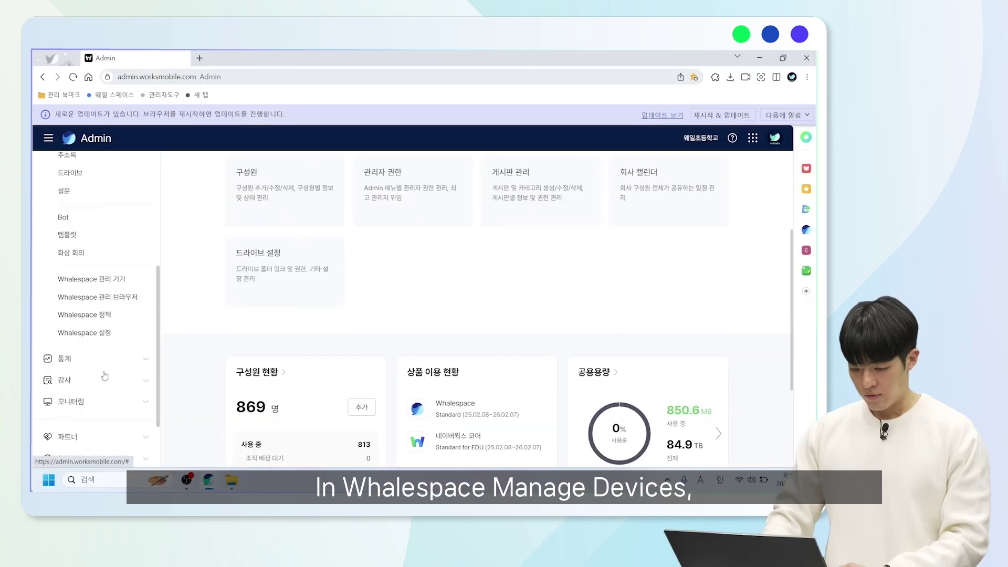
scroll(121, 352, "down", 1)
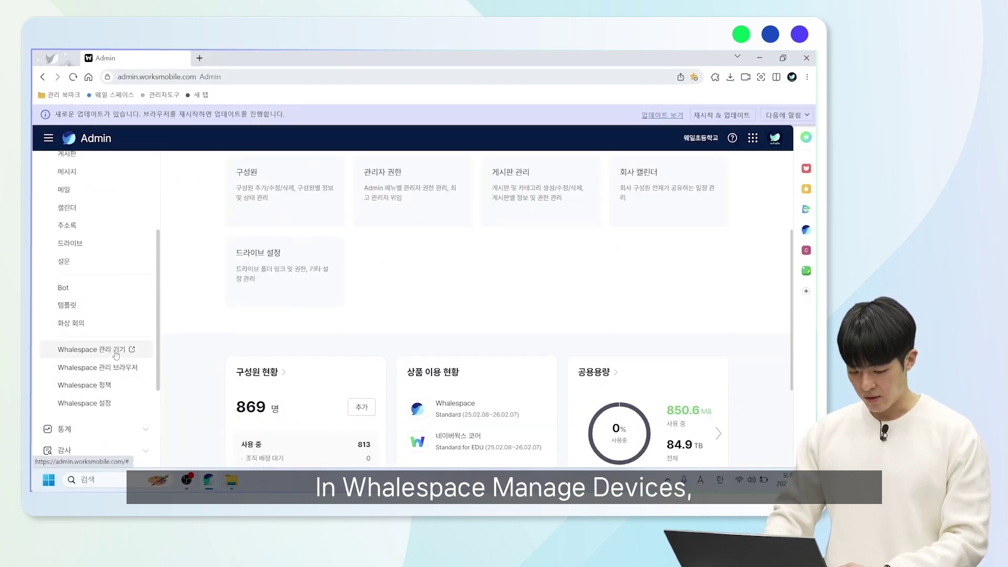
- Review Whalespace managed devices by organization unit and the managed browsers list, then return to Admin
left_click(115, 353)
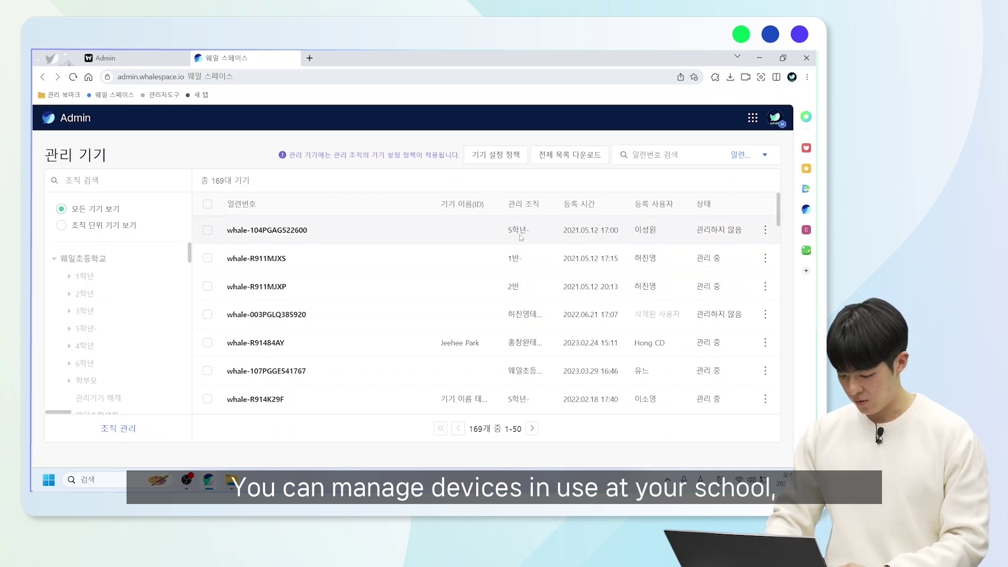
scroll(473, 291, "down", 1)
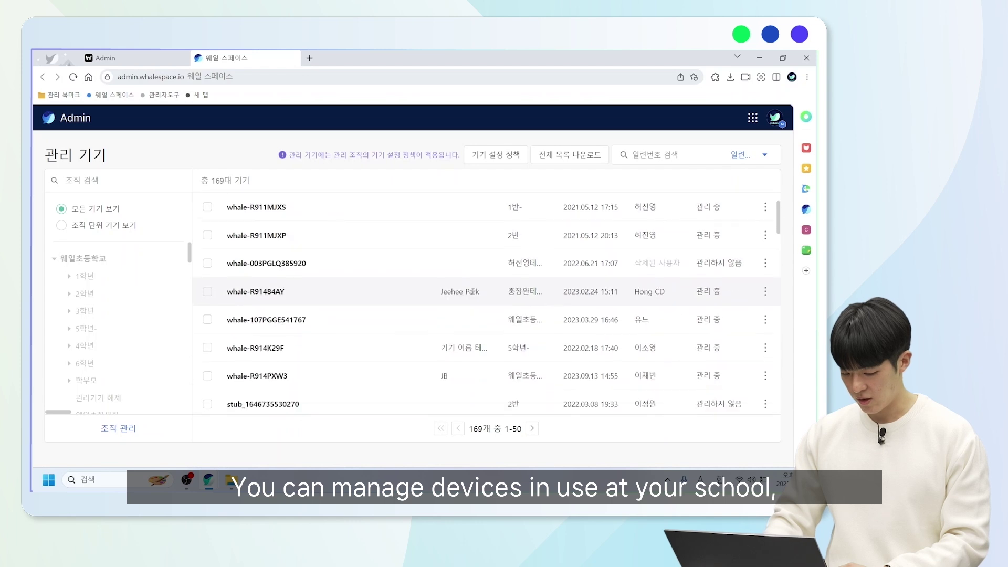
scroll(221, 247, "up", 1)
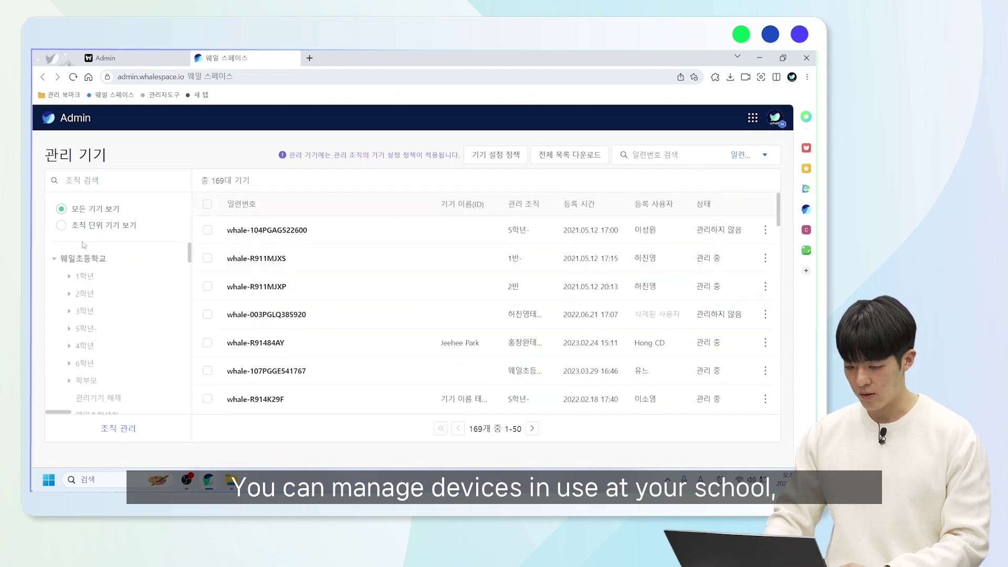
left_click(74, 229)
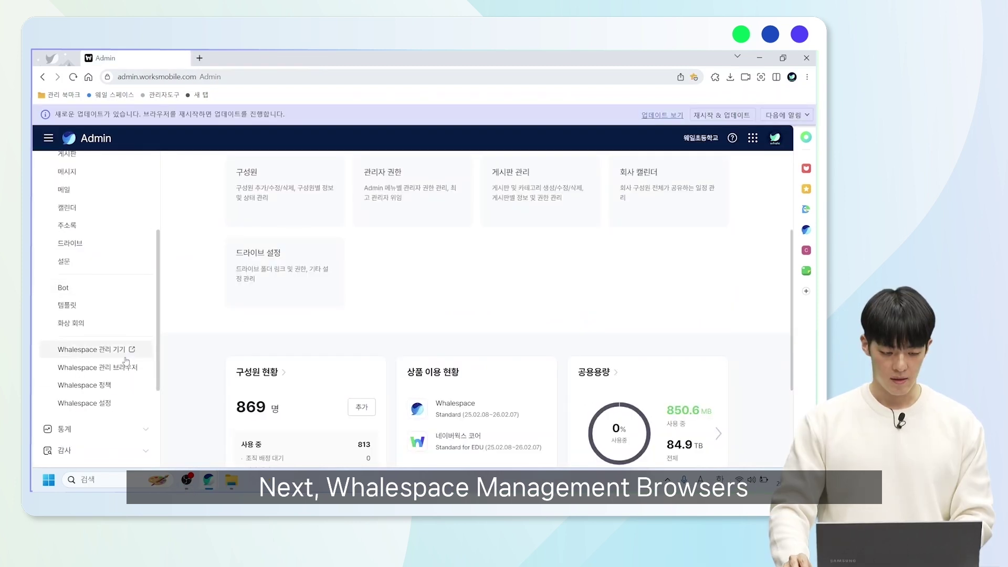
left_click(116, 373)
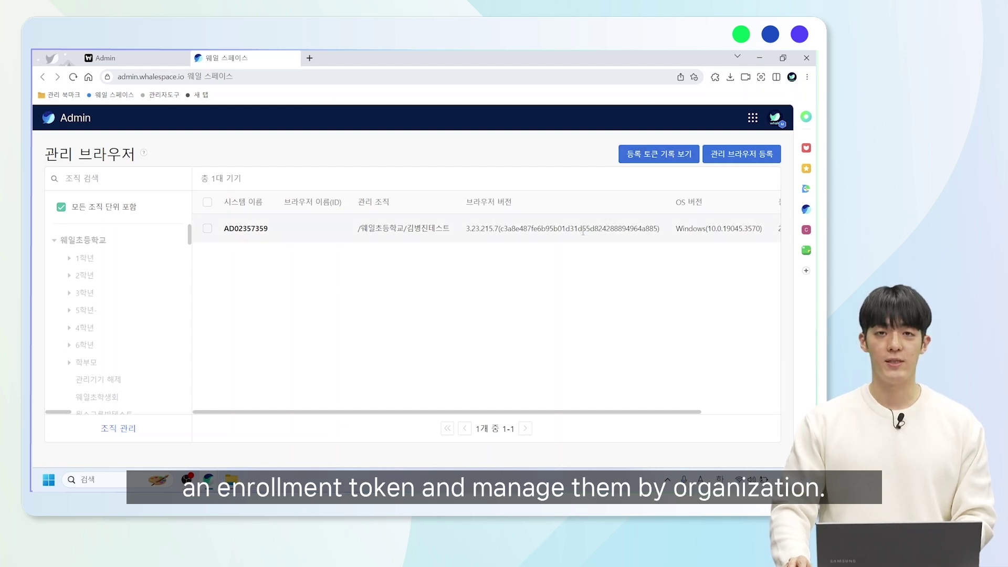
left_click(134, 55)
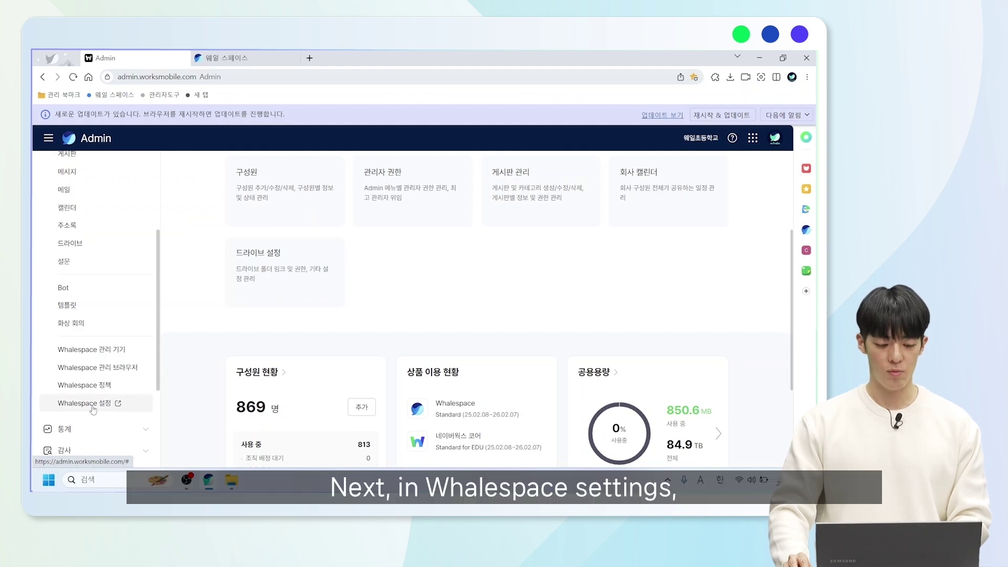
- Check the 사용자 정보 변경 option in Whalespace space settings and cancel without changing it
left_click(98, 403)
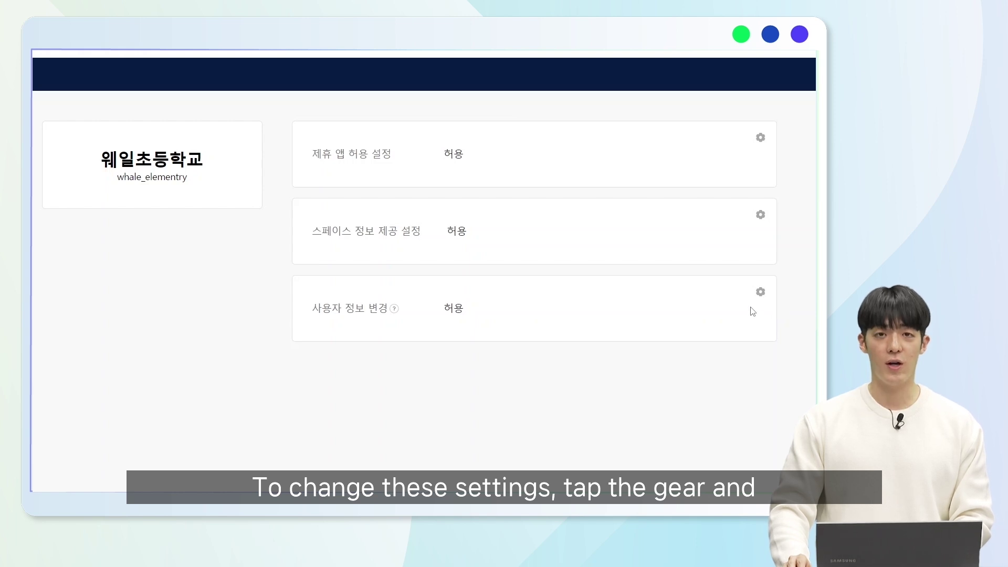
left_click(760, 292)
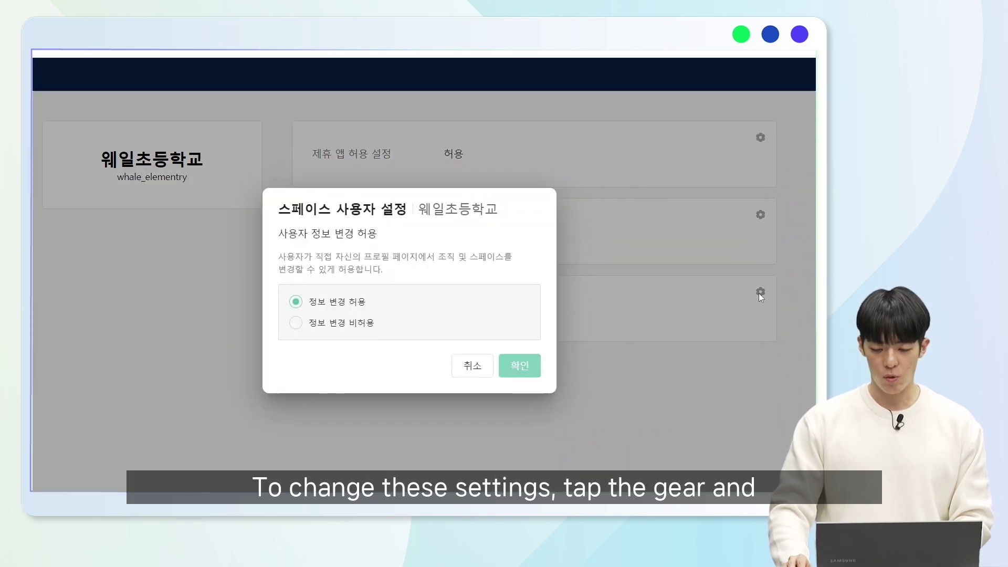
left_click(487, 372)
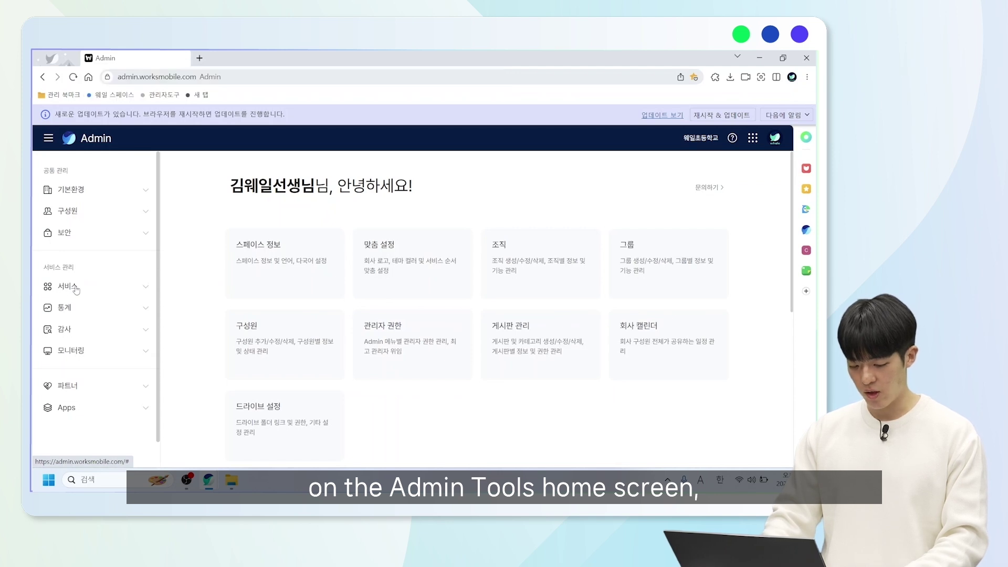
- Open Calendar settings and expand the display time, facility reservation, company calendar and member schedule rows
left_click(77, 287)
left_click(68, 363)
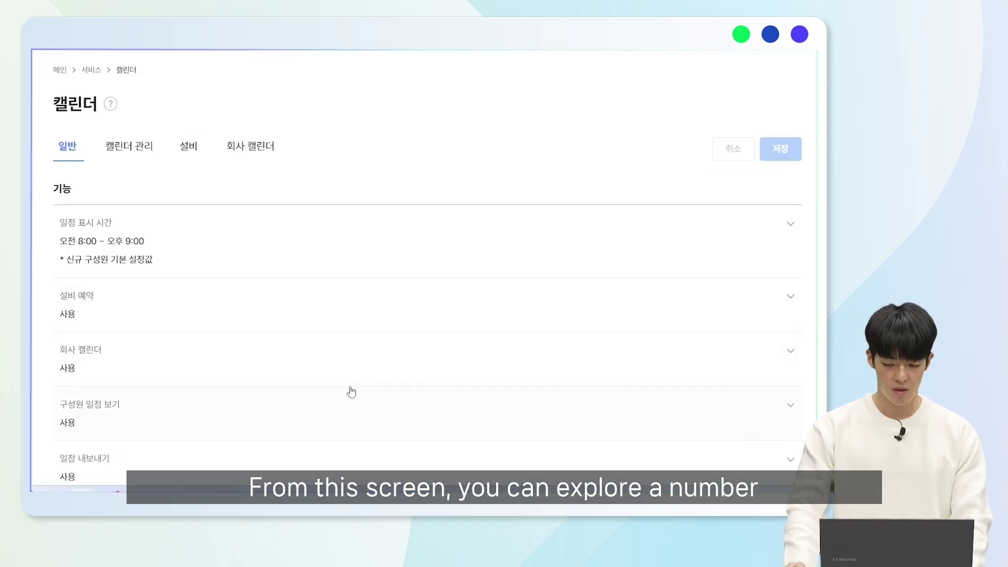
left_click(175, 254)
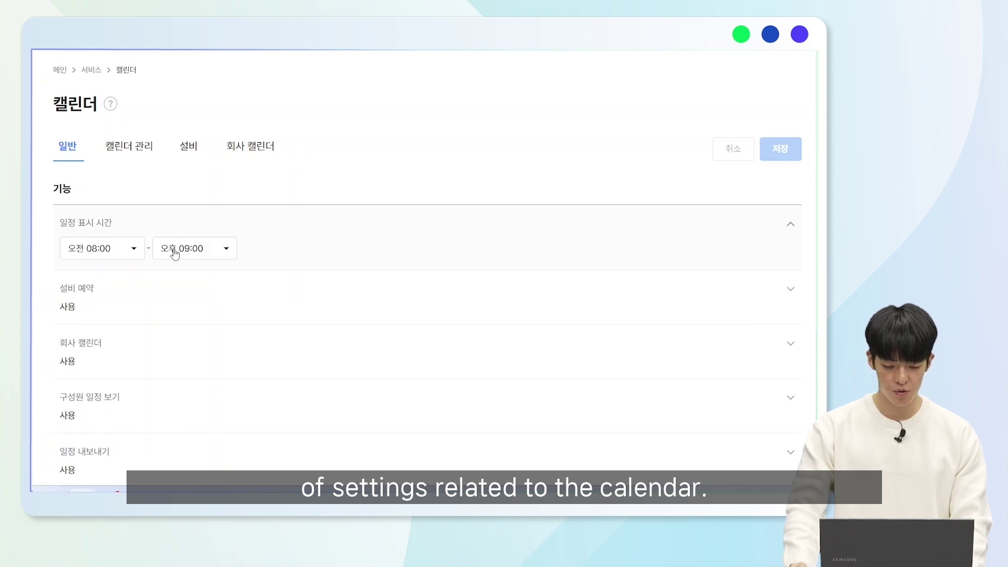
left_click(202, 298)
left_click(224, 367)
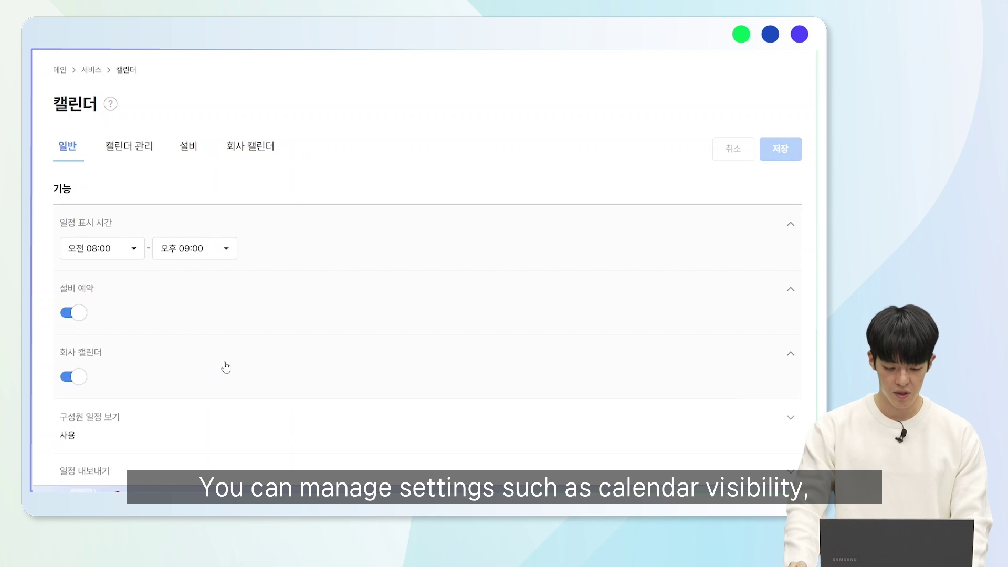
scroll(225, 365, "down", 2)
left_click(210, 331)
- Expand the calendar export setting, then review the 설비 tab and the 회사 캘린더 event list
scroll(210, 332, "down", 1)
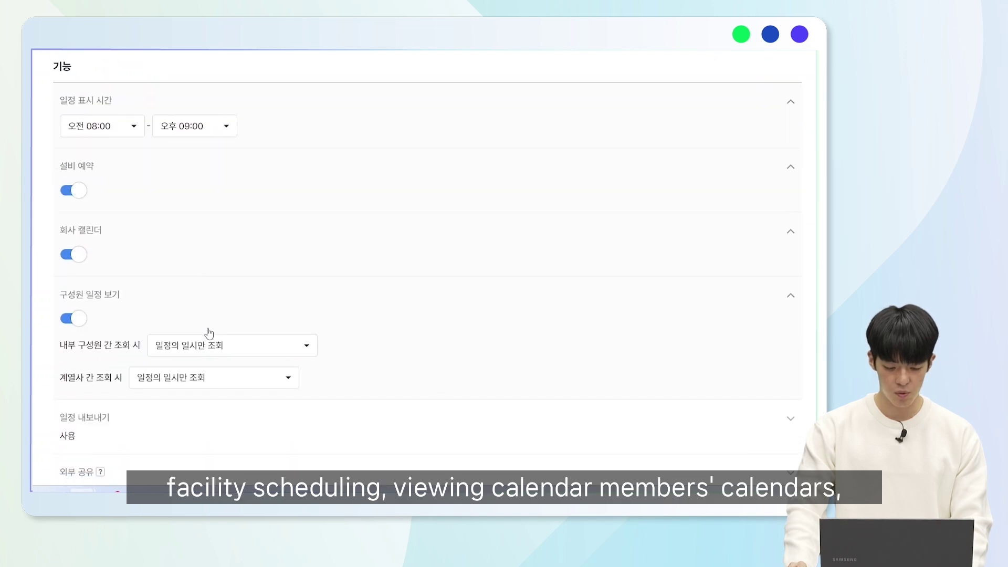
left_click(192, 379)
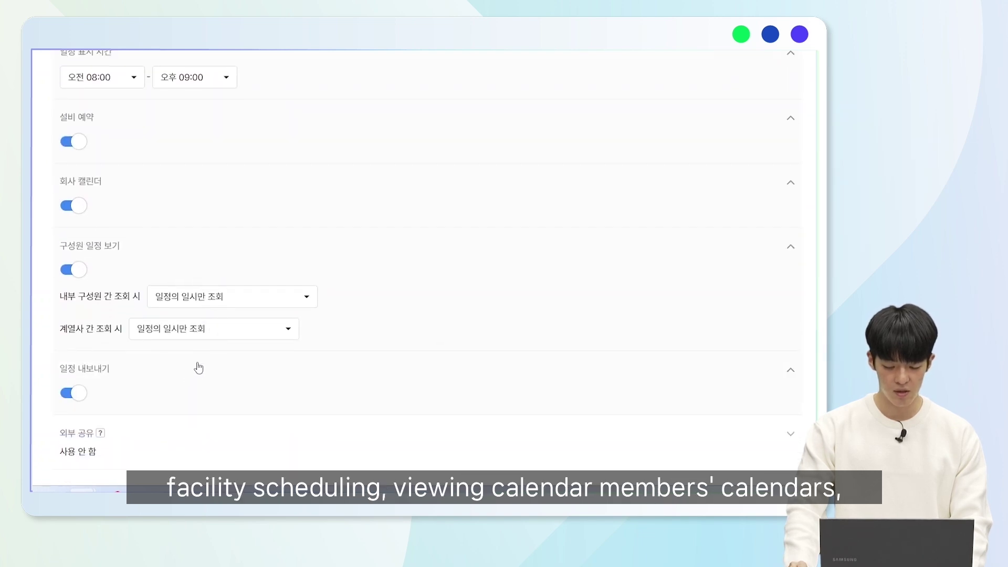
scroll(196, 357, "up", 3)
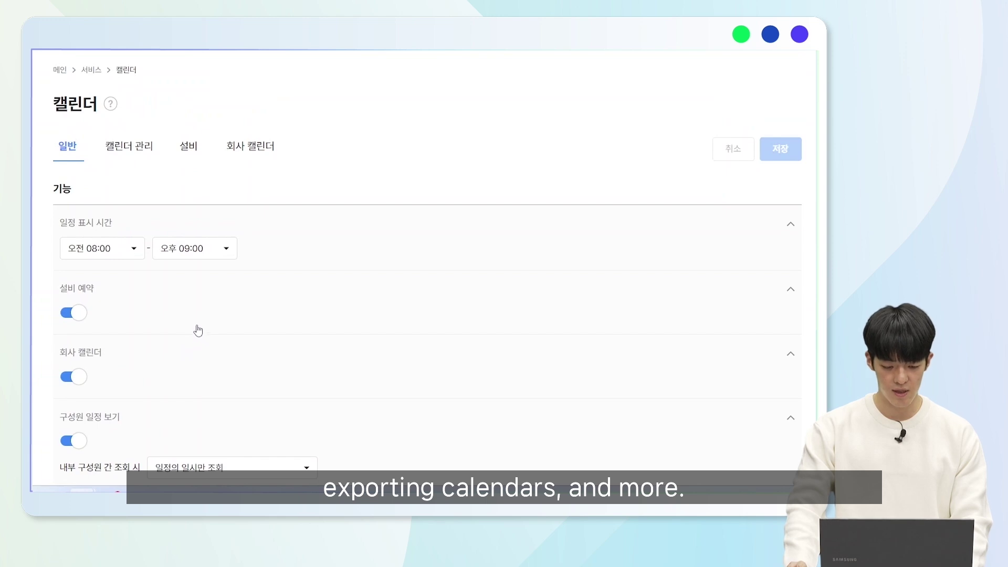
left_click(190, 157)
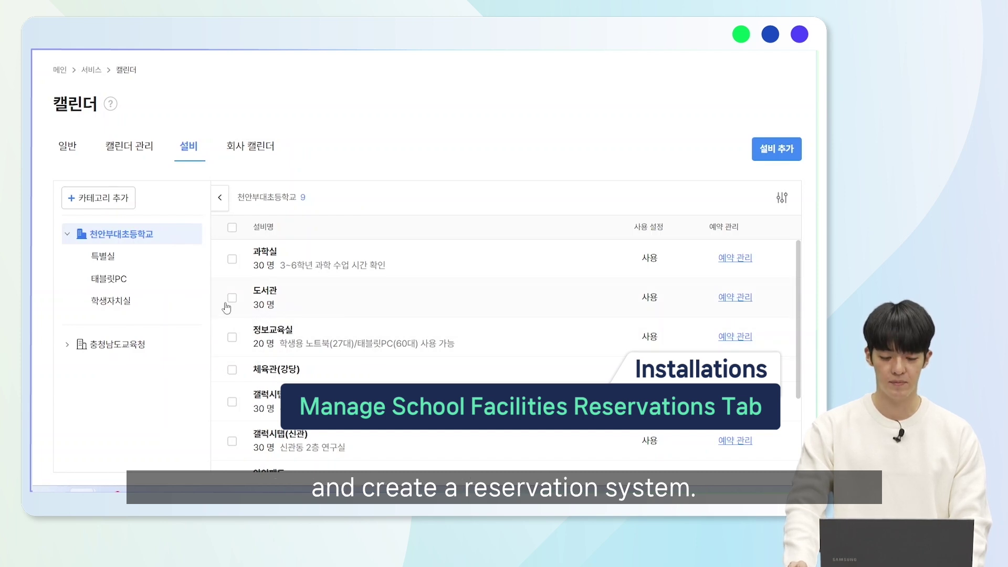
left_click(261, 153)
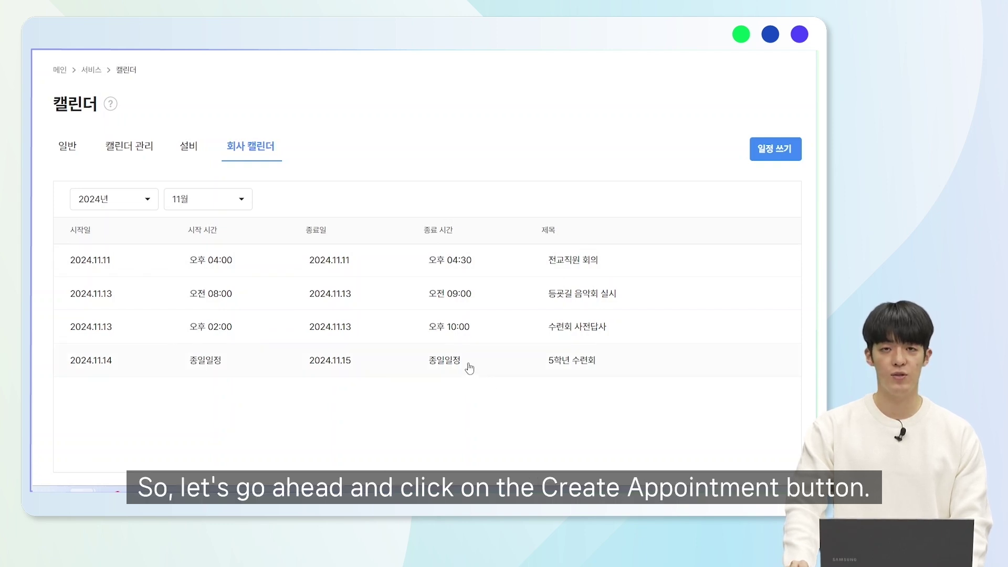
- Start a company calendar event titled '5~6학년 학년협의회' with 종일 switched off
left_click(776, 150)
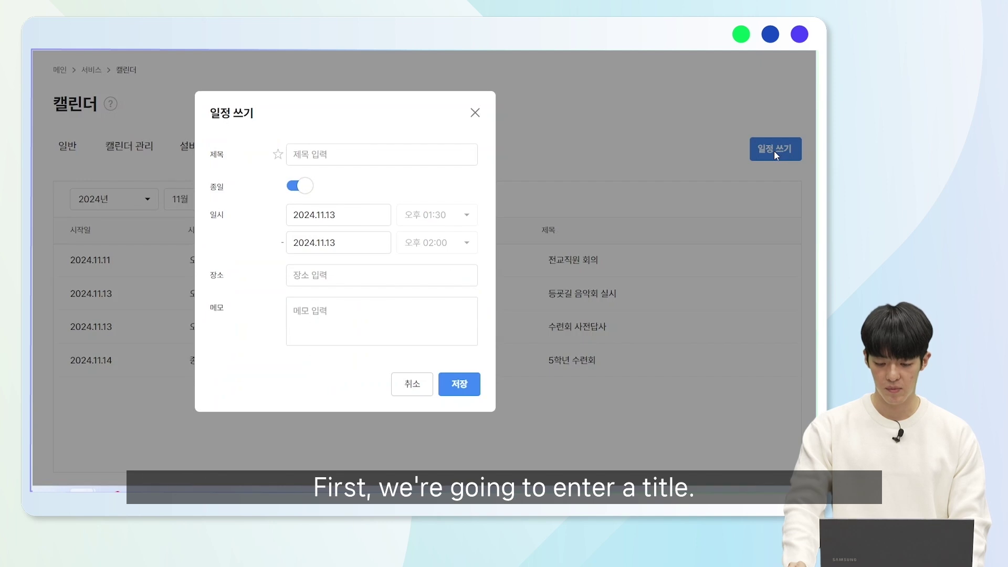
left_click(434, 155)
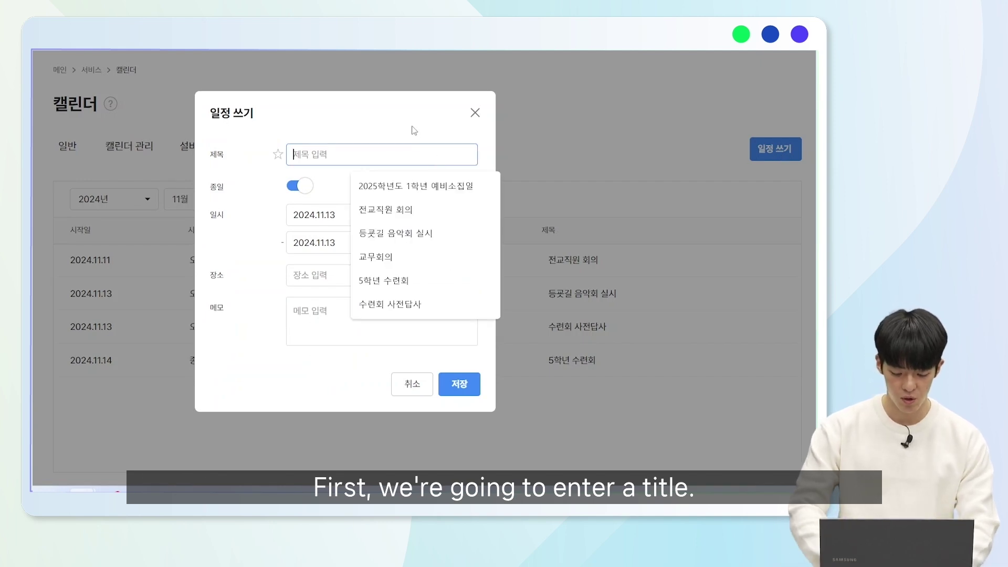
type("5~6학년 학년협의회")
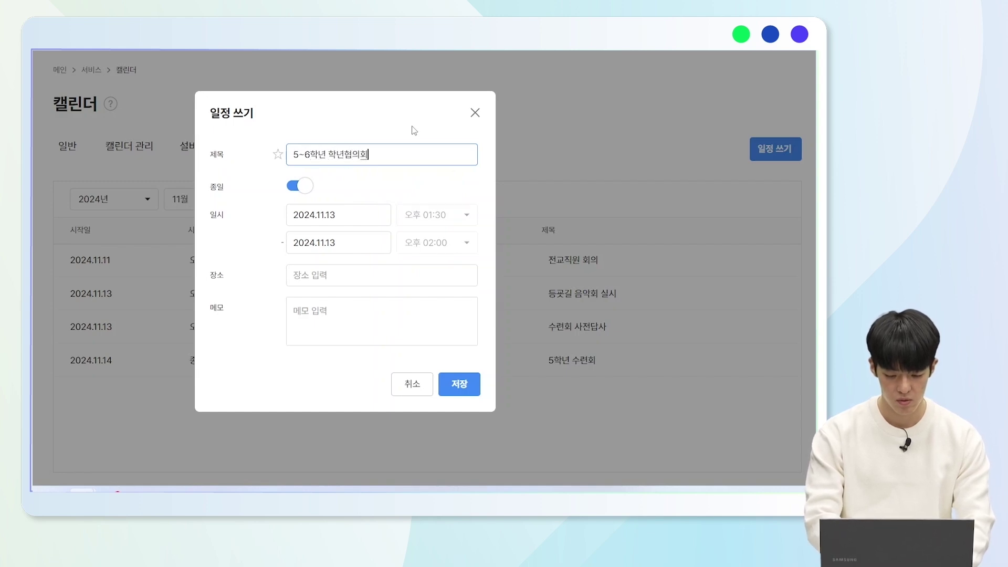
left_click(293, 192)
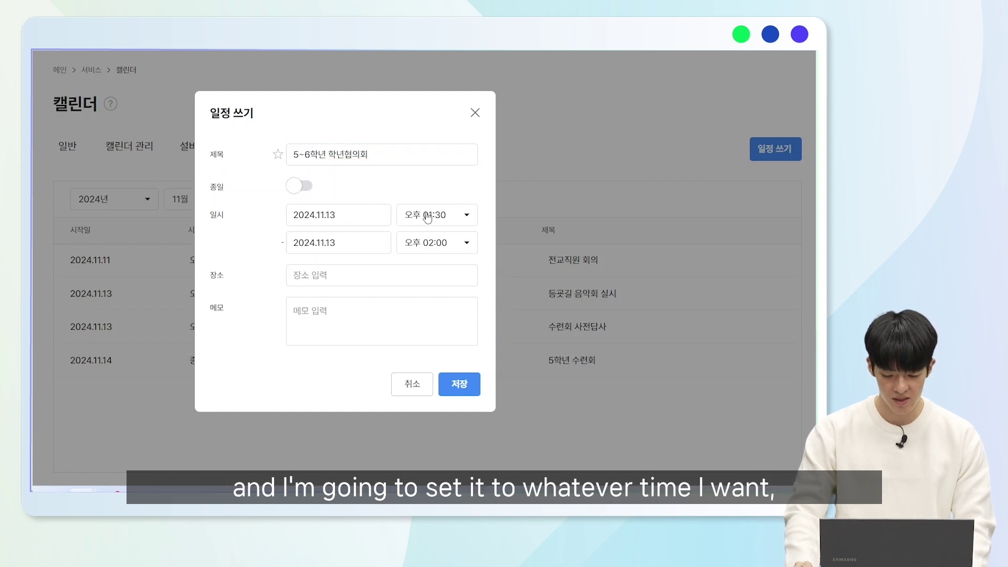
- Set the event to run 오후 04:00 to 오후 05:00 and save it
left_click(439, 244)
scroll(440, 212, "down", 5)
scroll(436, 123, "up", 4)
left_click(454, 195)
left_click(456, 213)
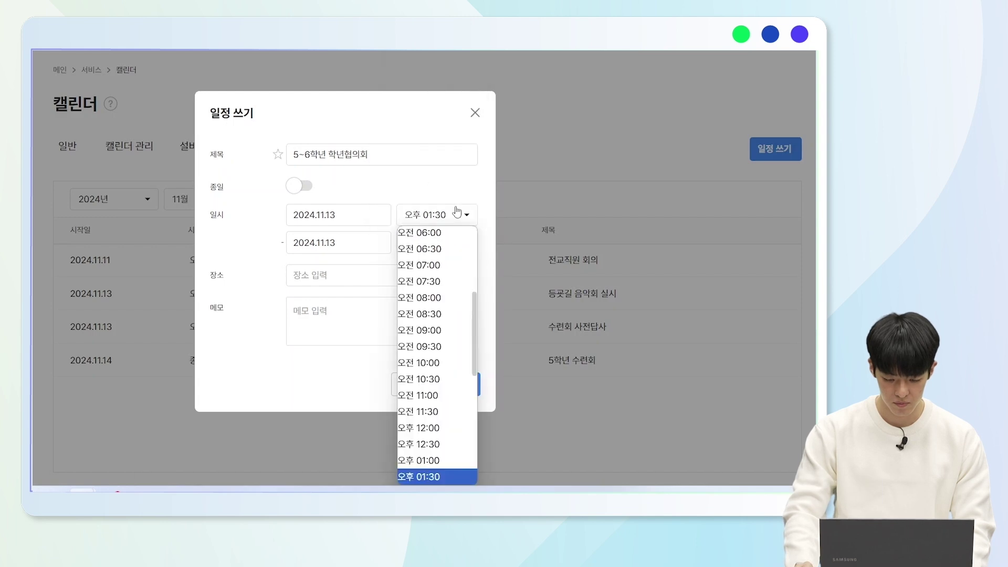
scroll(436, 331, "down", 3)
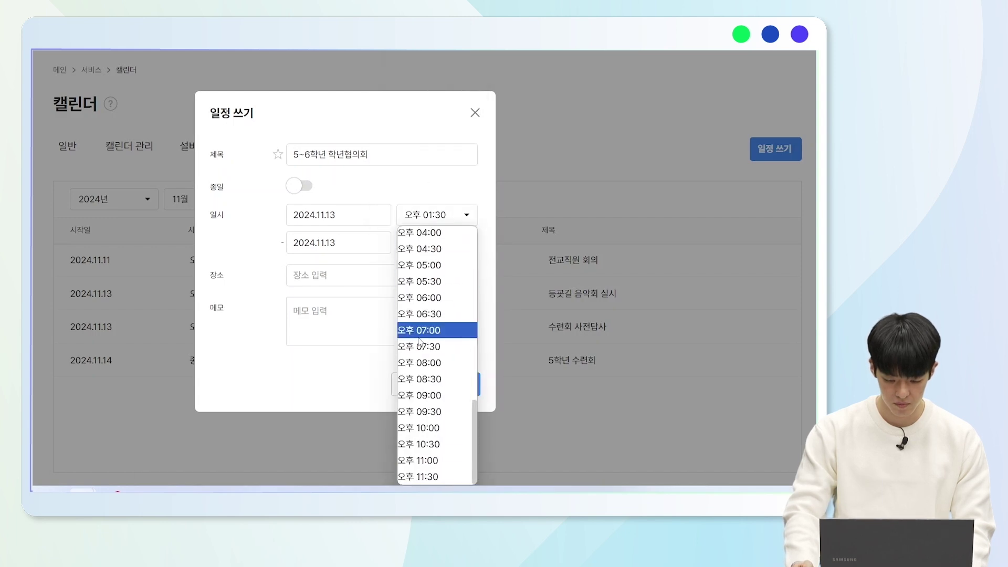
left_click(435, 234)
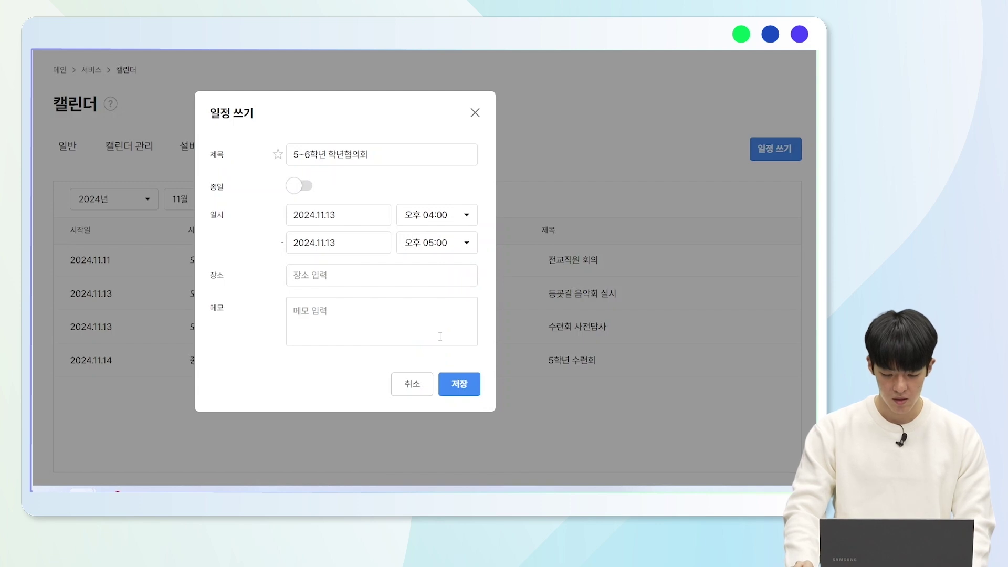
left_click(447, 384)
left_click(431, 277)
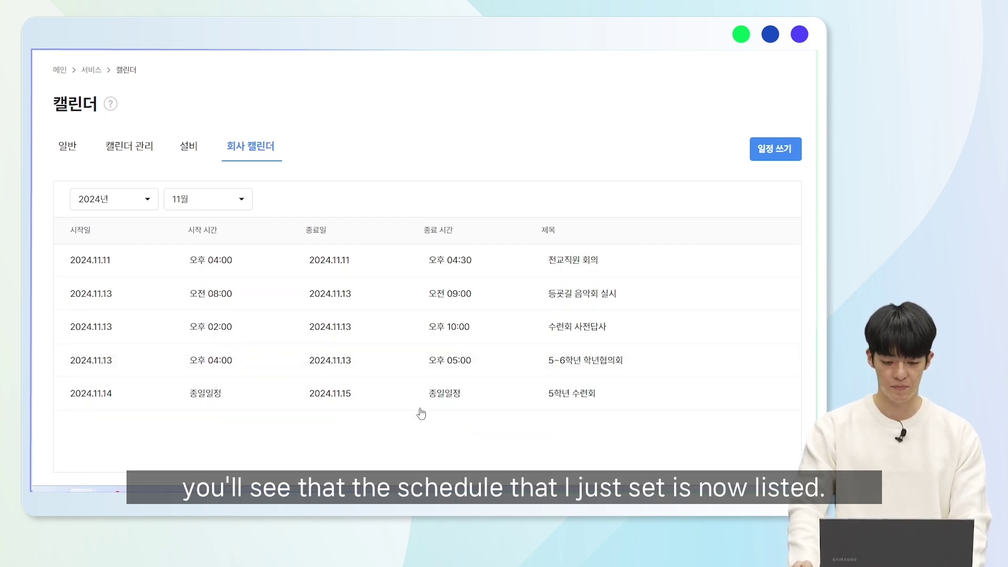
- Add and save the facility category '돌봄교실' on the 설비 tab
left_click(196, 156)
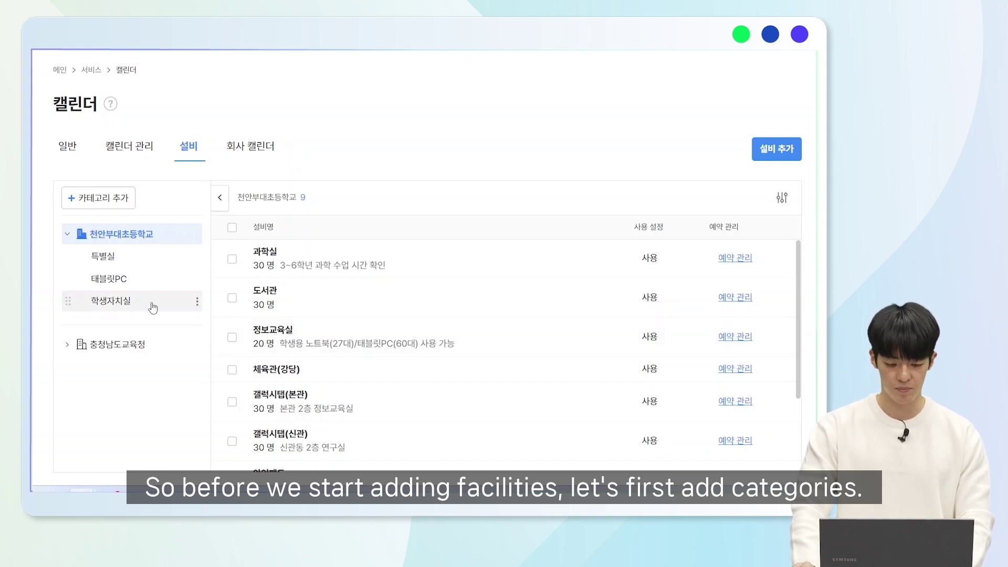
left_click(122, 198)
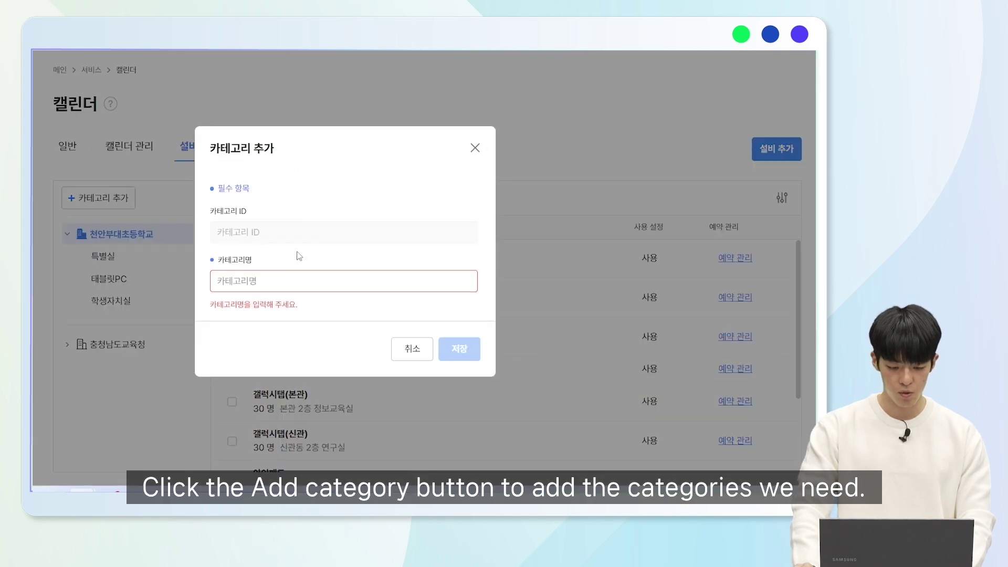
type("돌봄교")
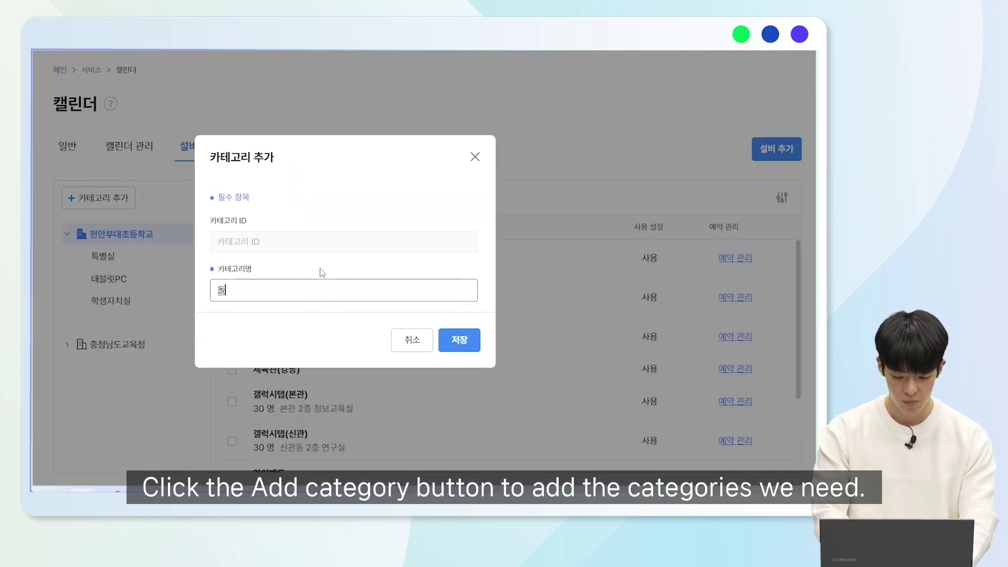
type("실")
left_click(469, 341)
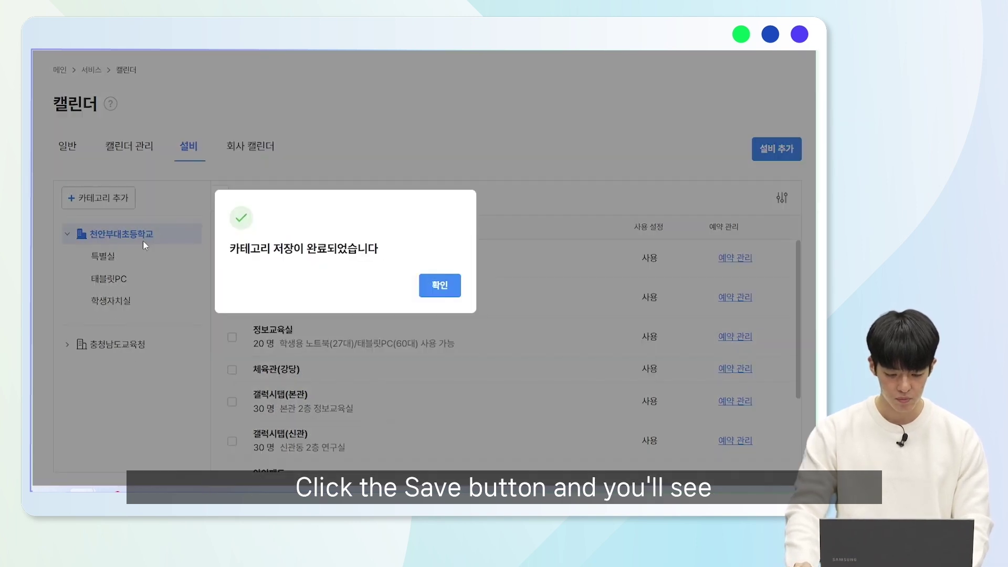
left_click(443, 290)
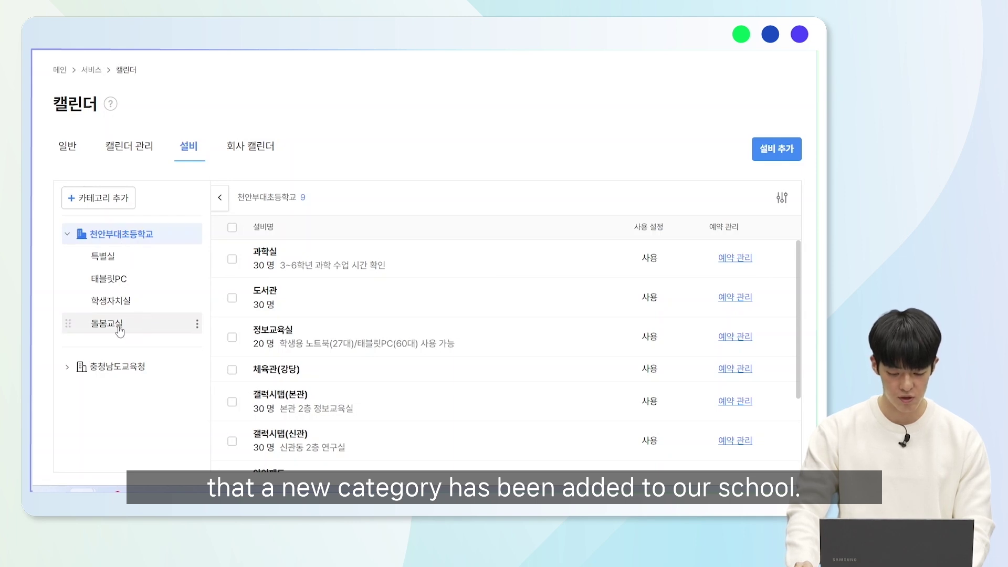
- Add the facility '돌봄교실 태블릿' with capacity 20 to 돌봄교실, then view all 천안부대초등학교 facilities
left_click(118, 329)
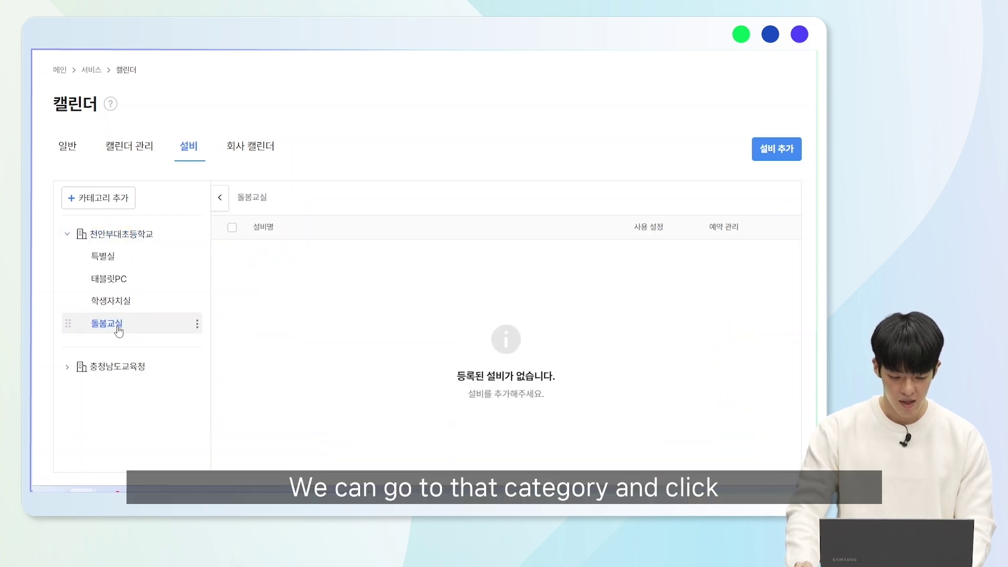
left_click(763, 160)
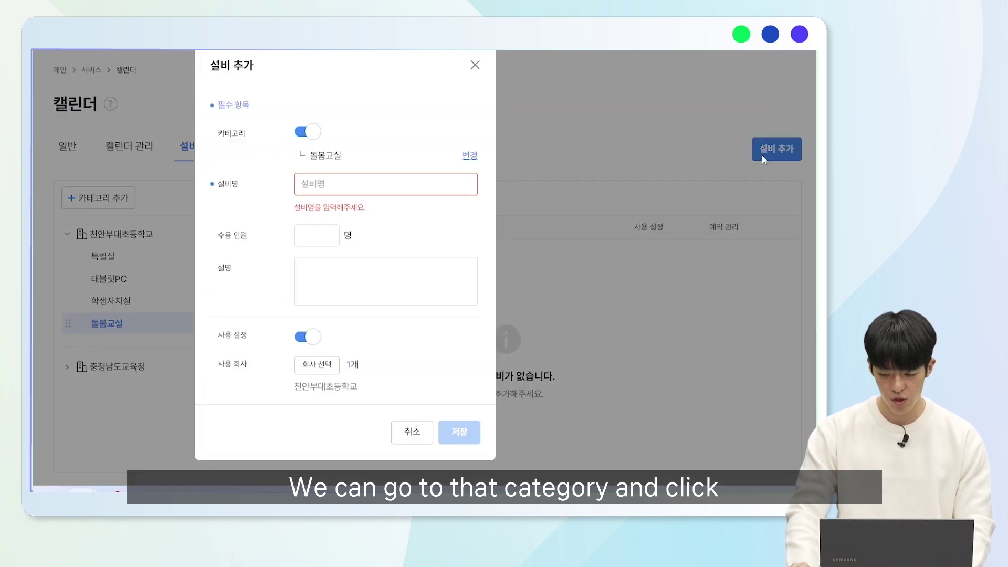
left_click(401, 187)
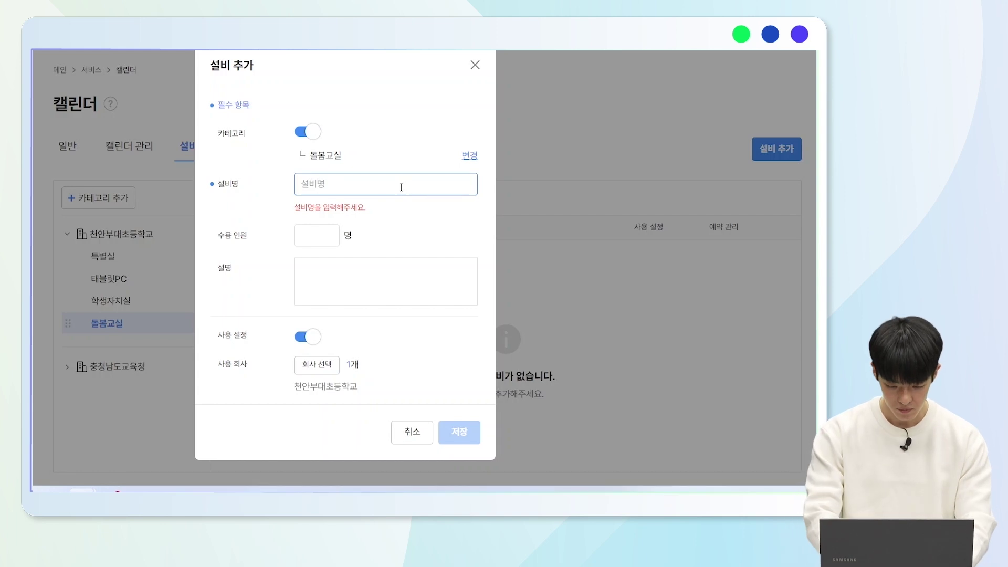
type("돌봄교실 태블리")
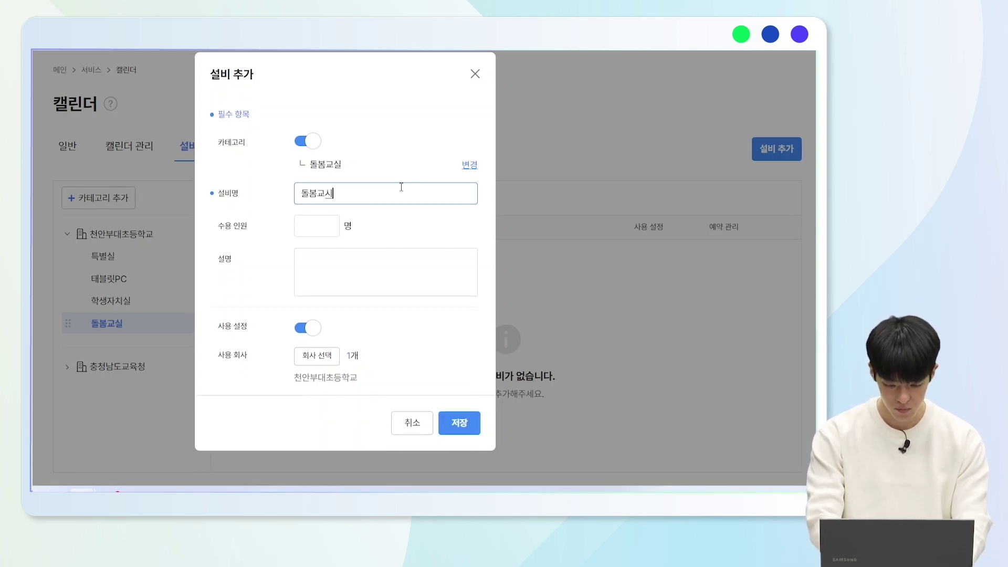
type("ㅅ")
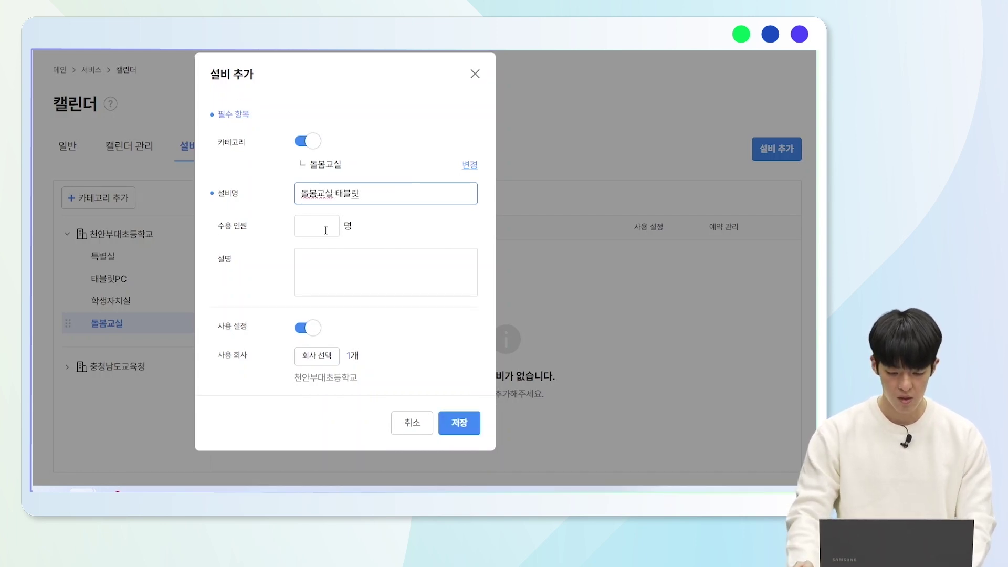
left_click(322, 225)
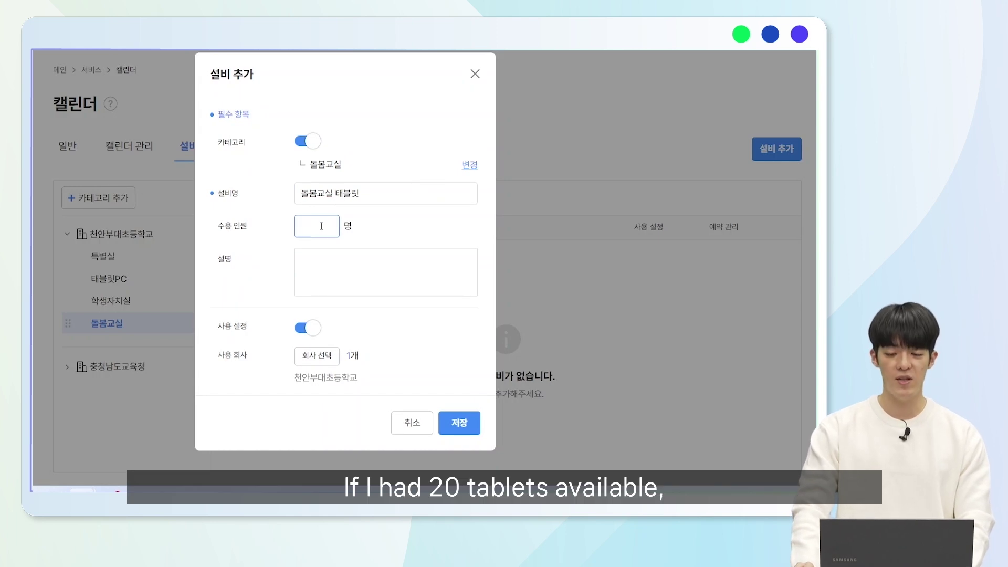
type("20")
left_click(368, 245)
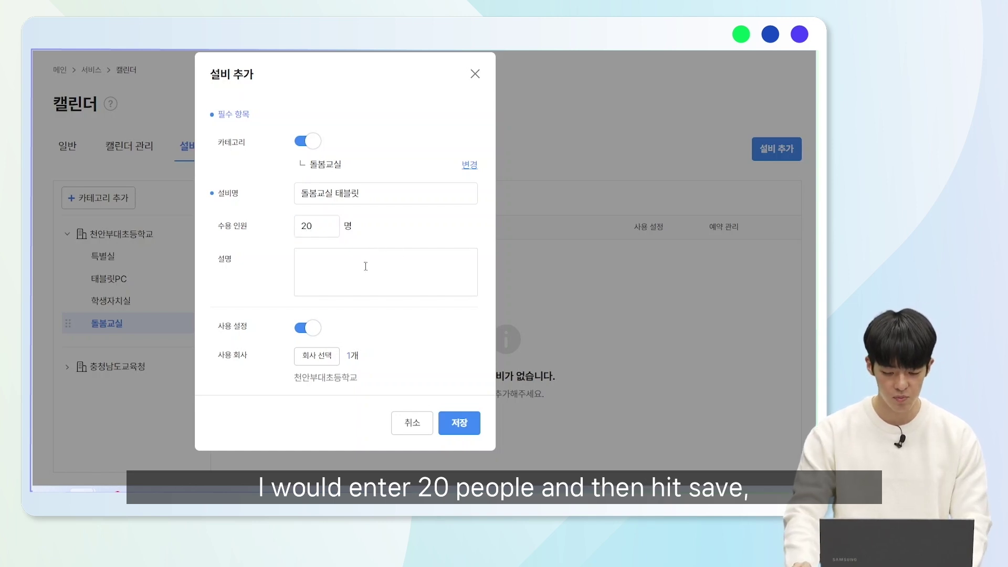
left_click(454, 424)
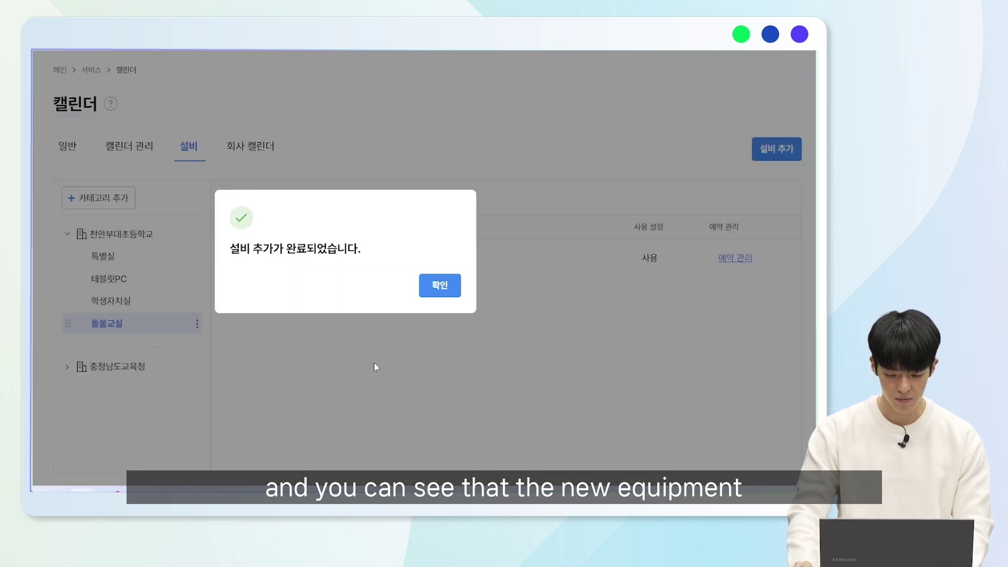
left_click(440, 285)
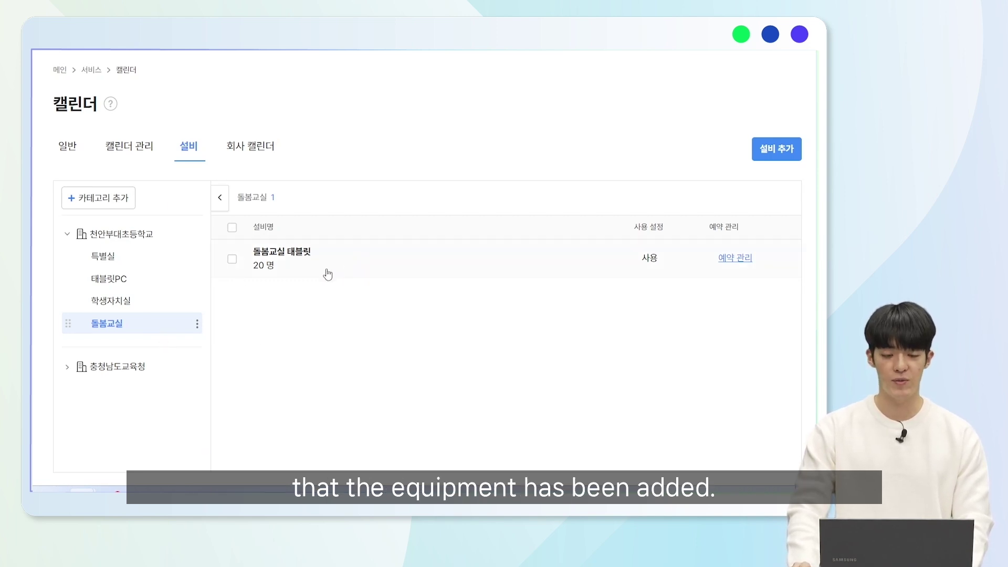
left_click(132, 239)
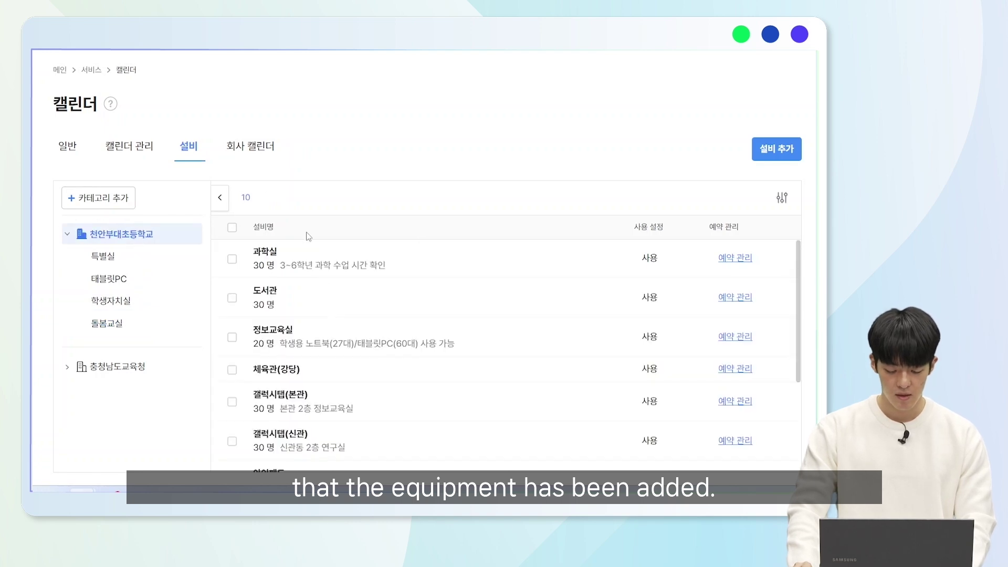